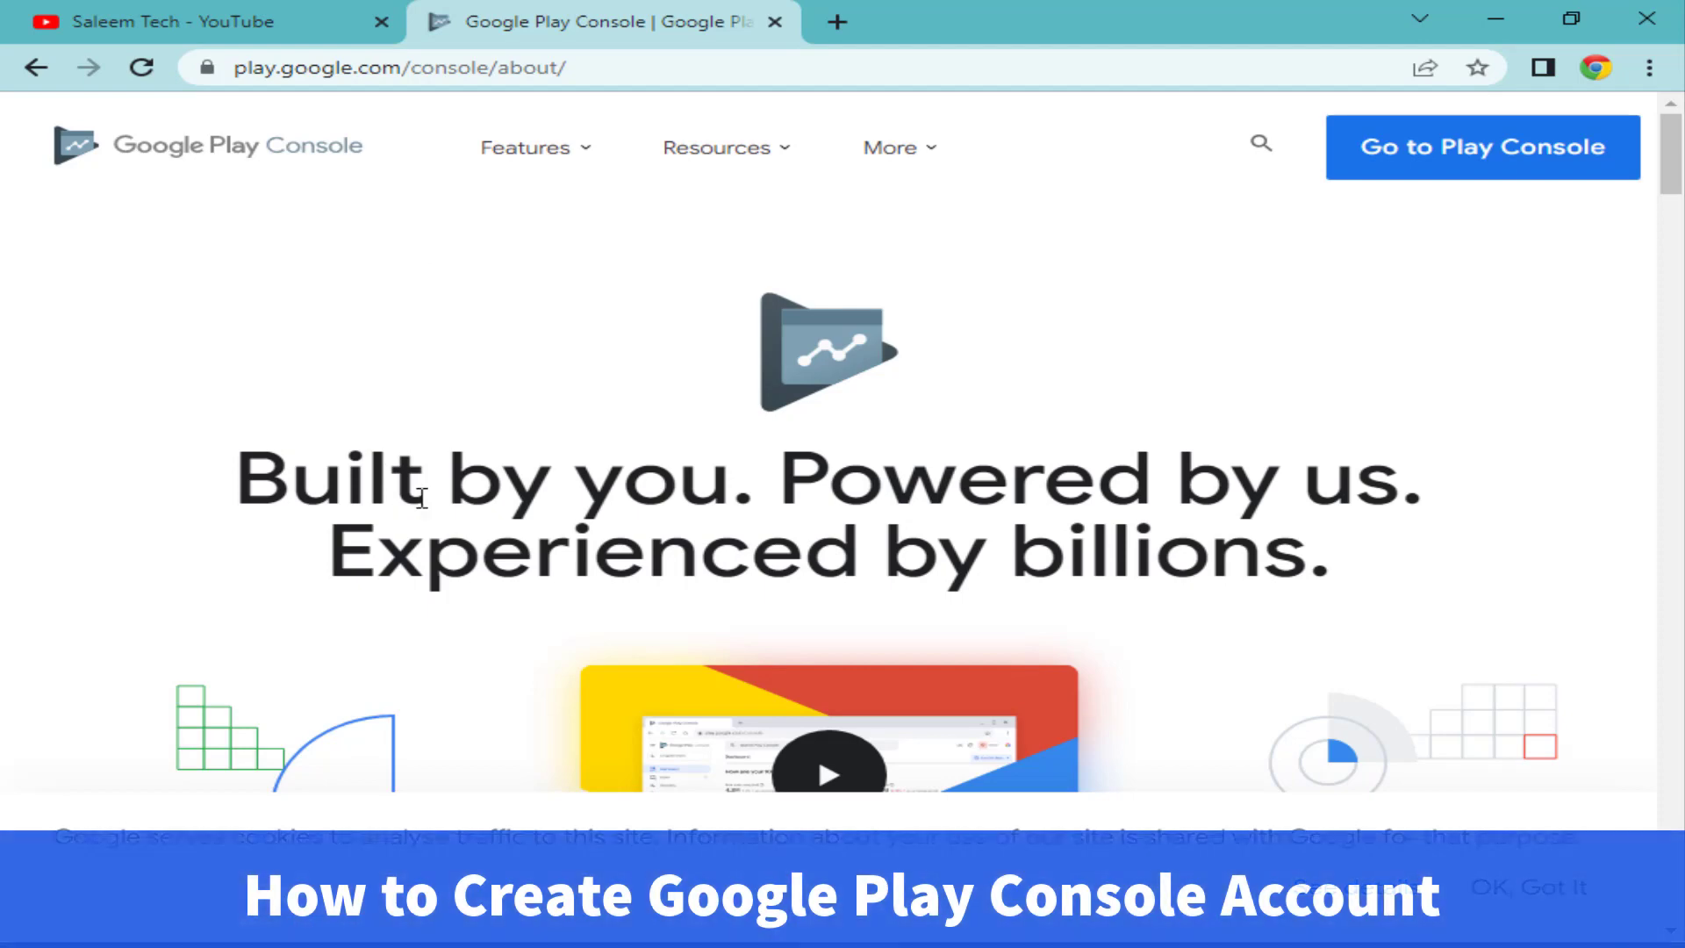
Subscribe to the YouTube channel with All notifications on, then open a new blank tab.
scroll(524, 525, "down", 5)
scroll(525, 525, "down", 2)
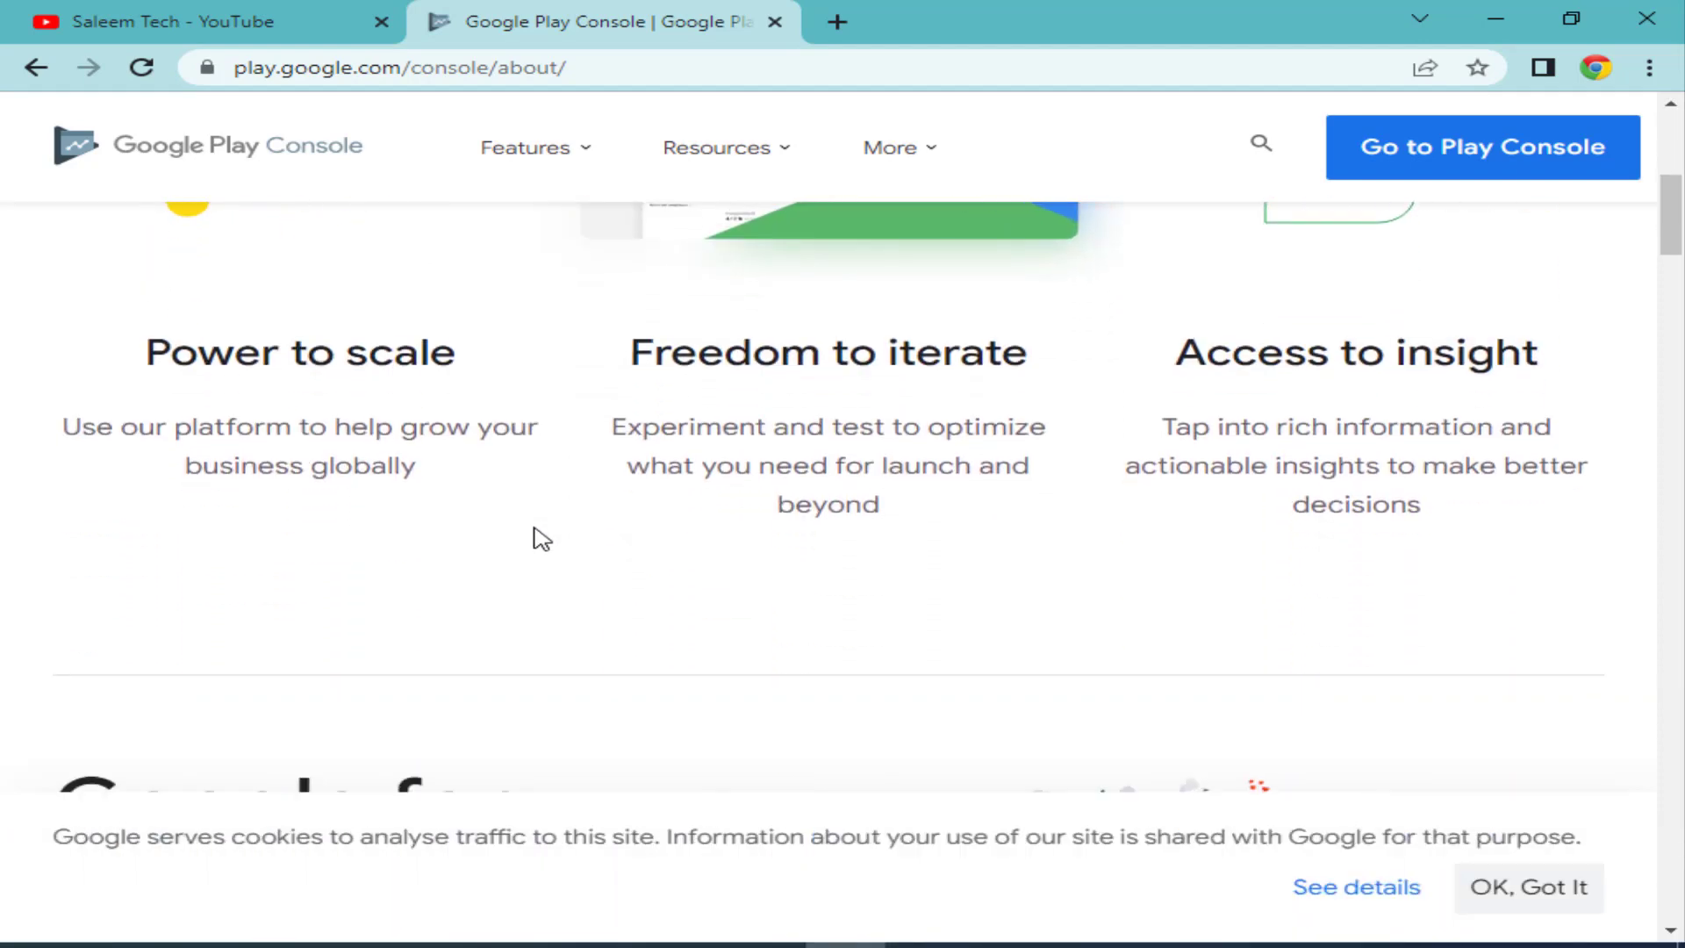
scroll(542, 538, "up", 7)
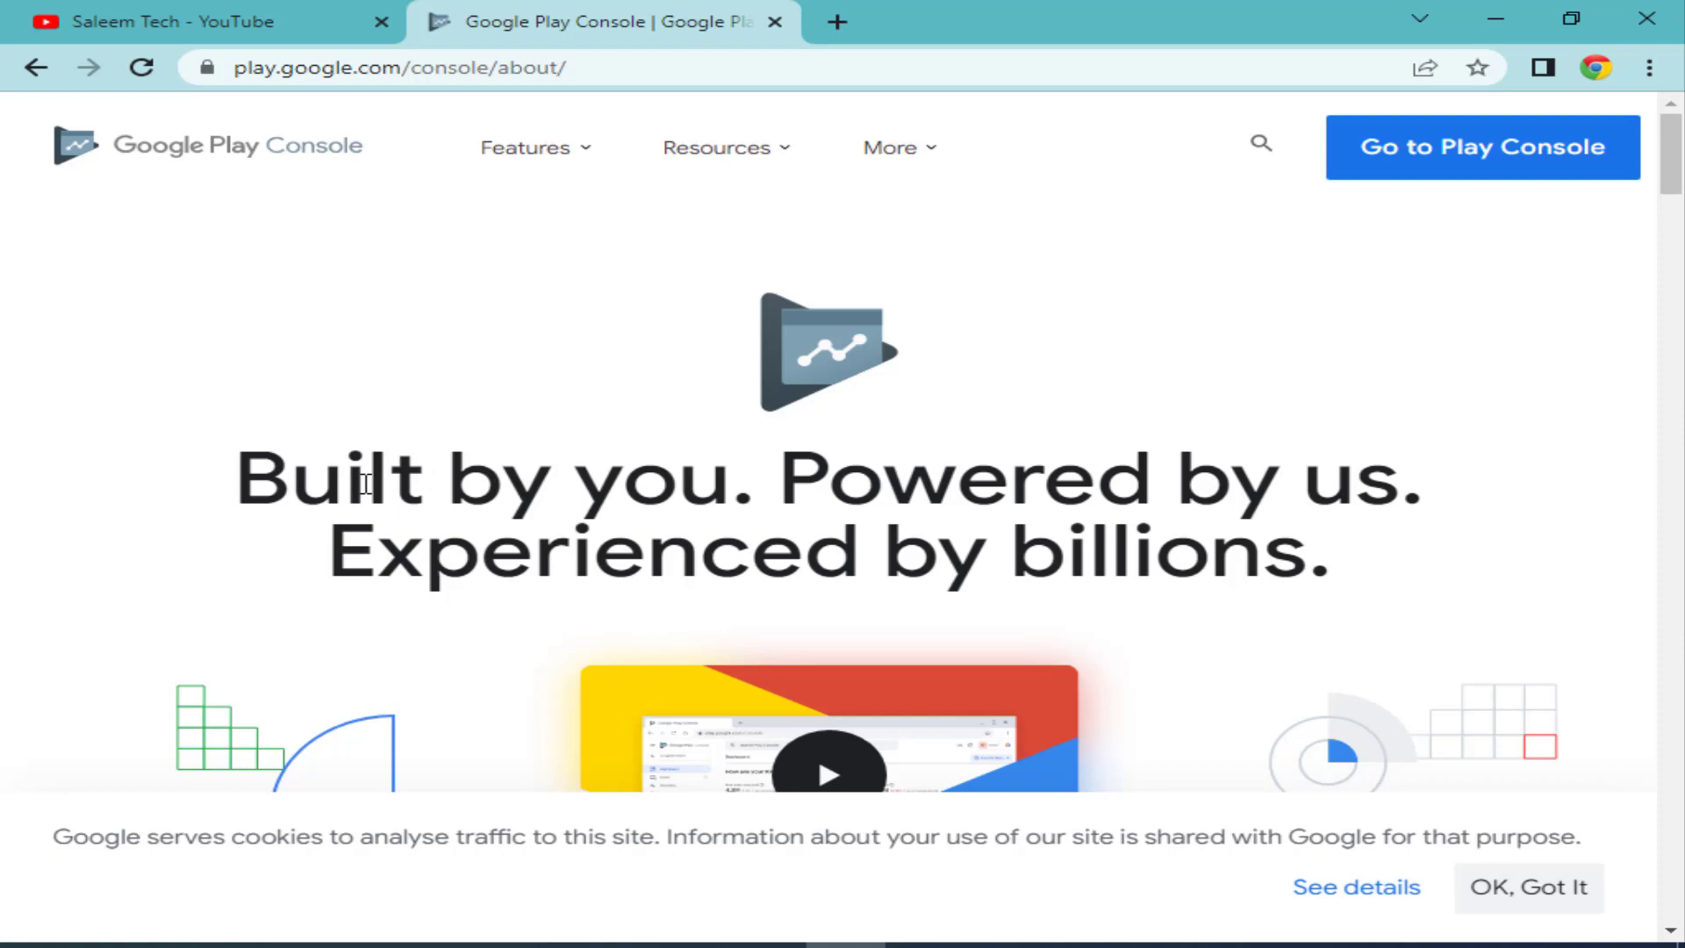
scroll(433, 358, "down", 4)
scroll(432, 358, "up", 4)
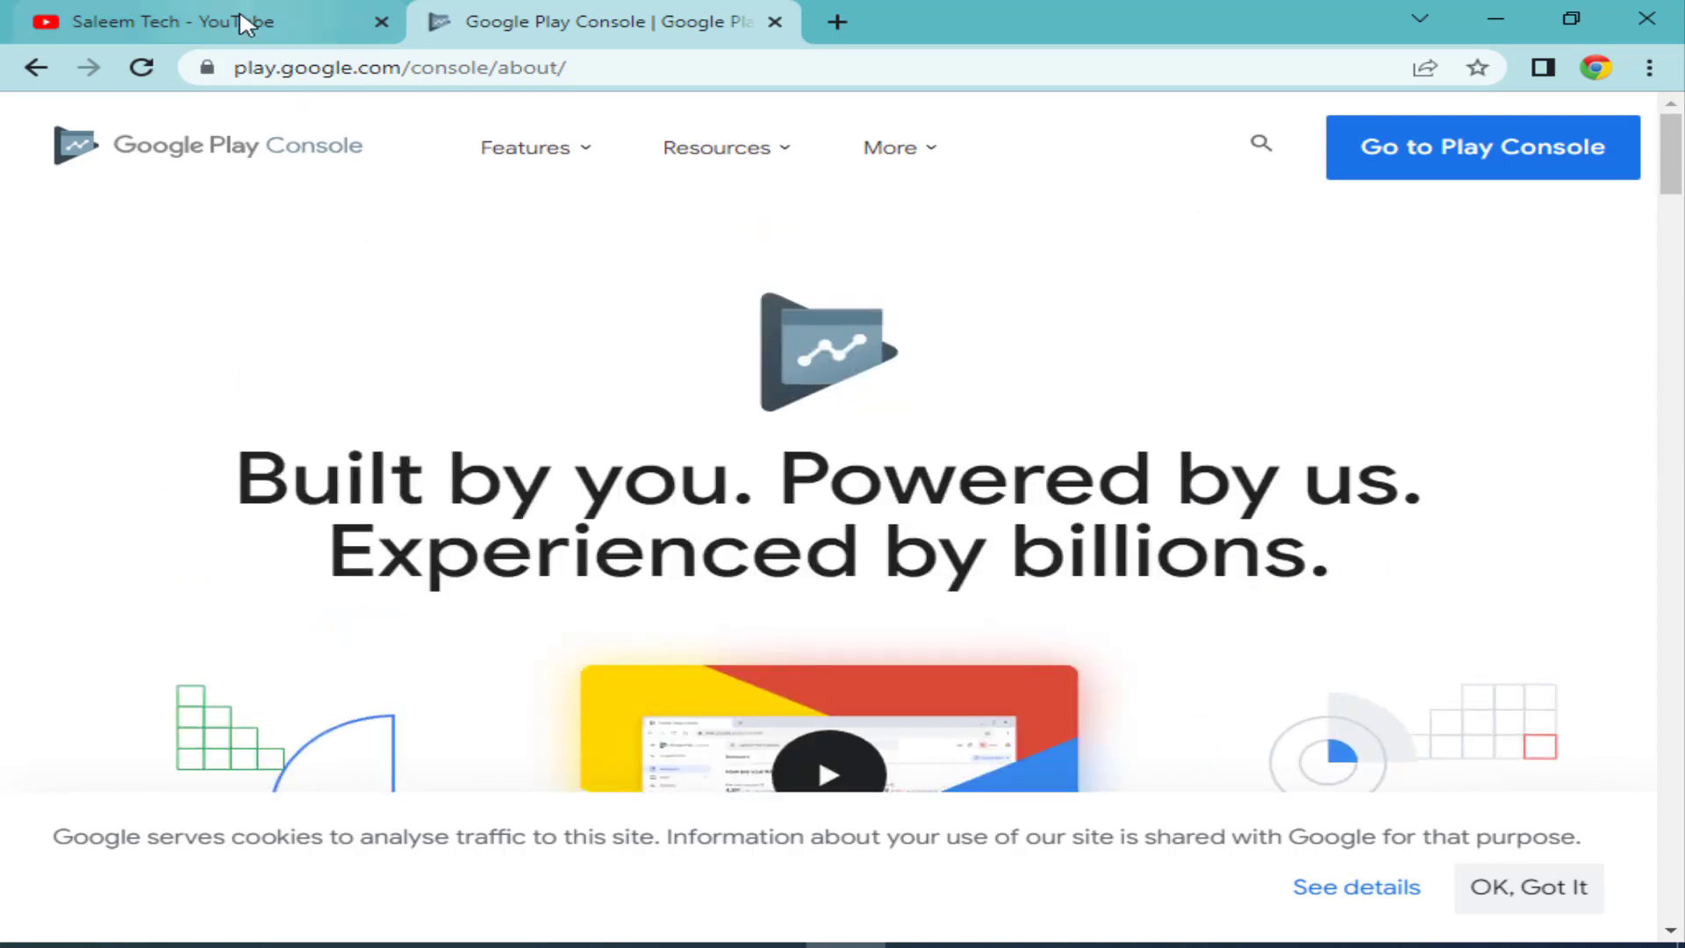
left_click(240, 23)
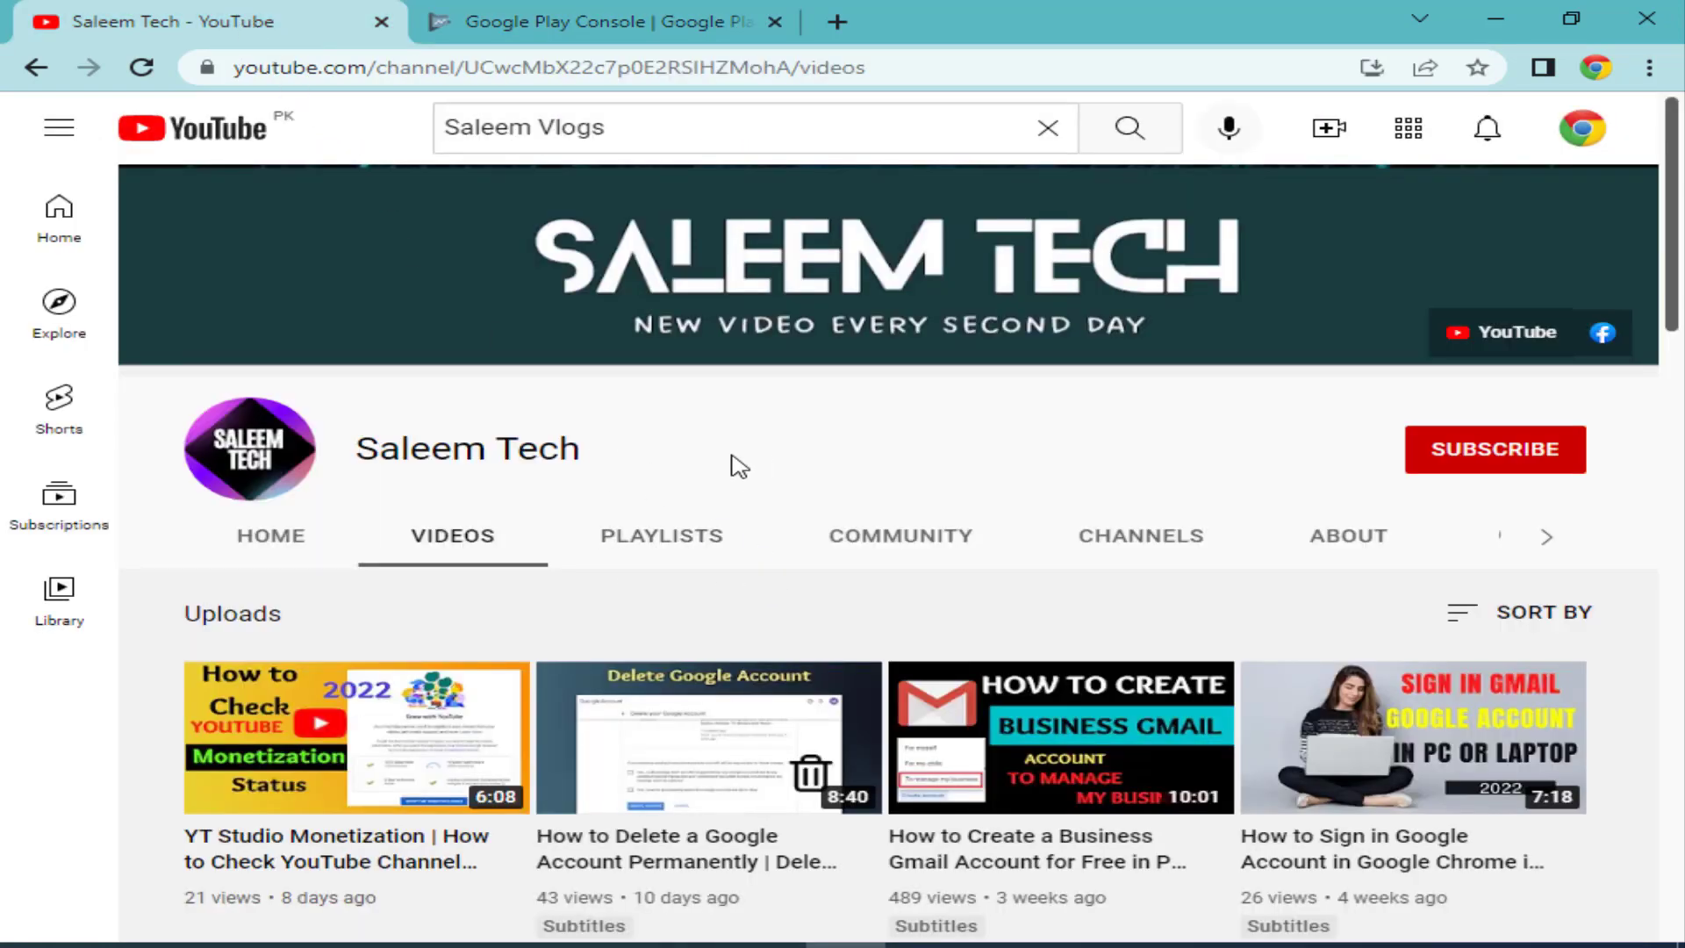
left_click(1497, 465)
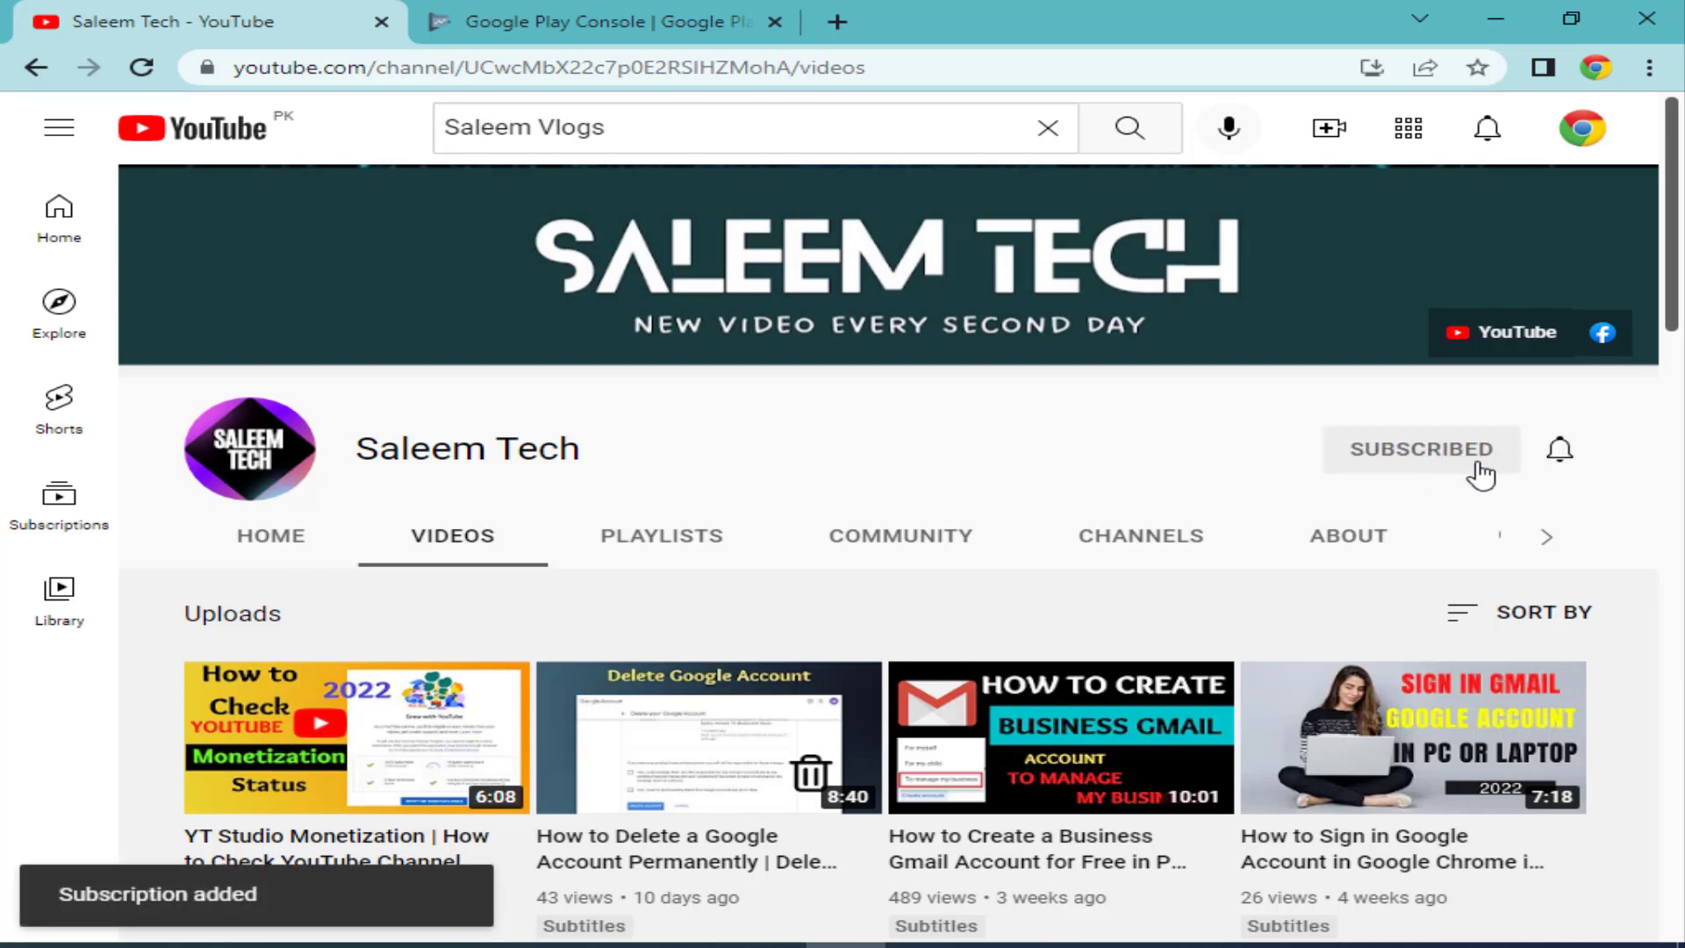
left_click(1561, 455)
left_click(1462, 516)
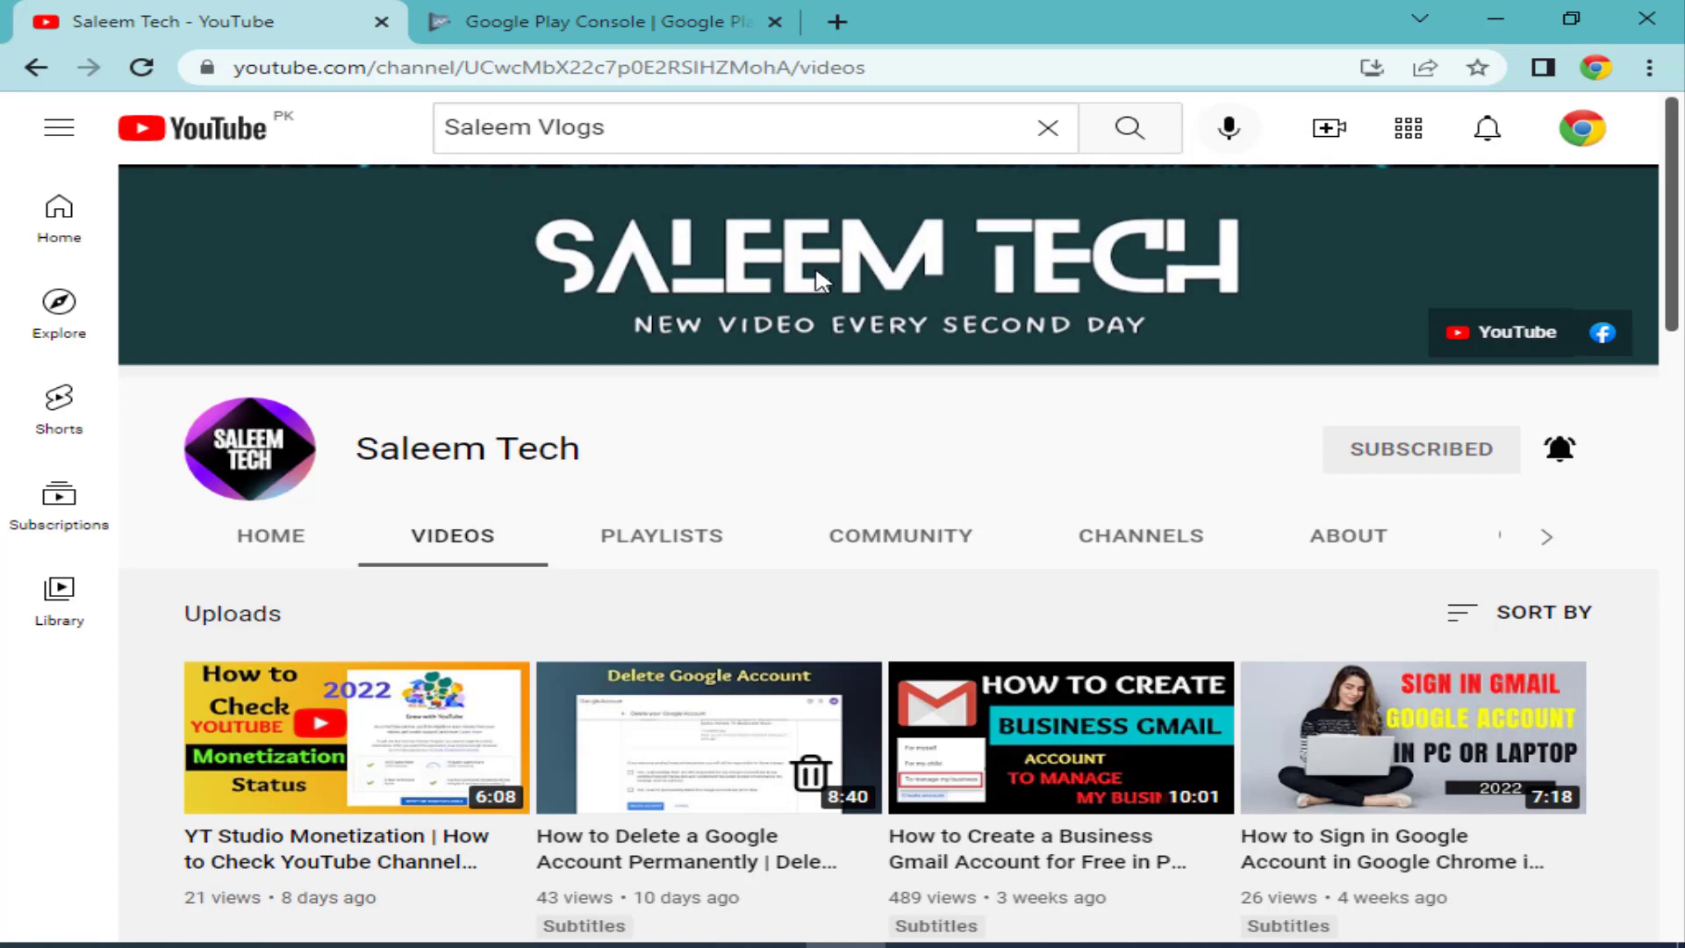
left_click(838, 21)
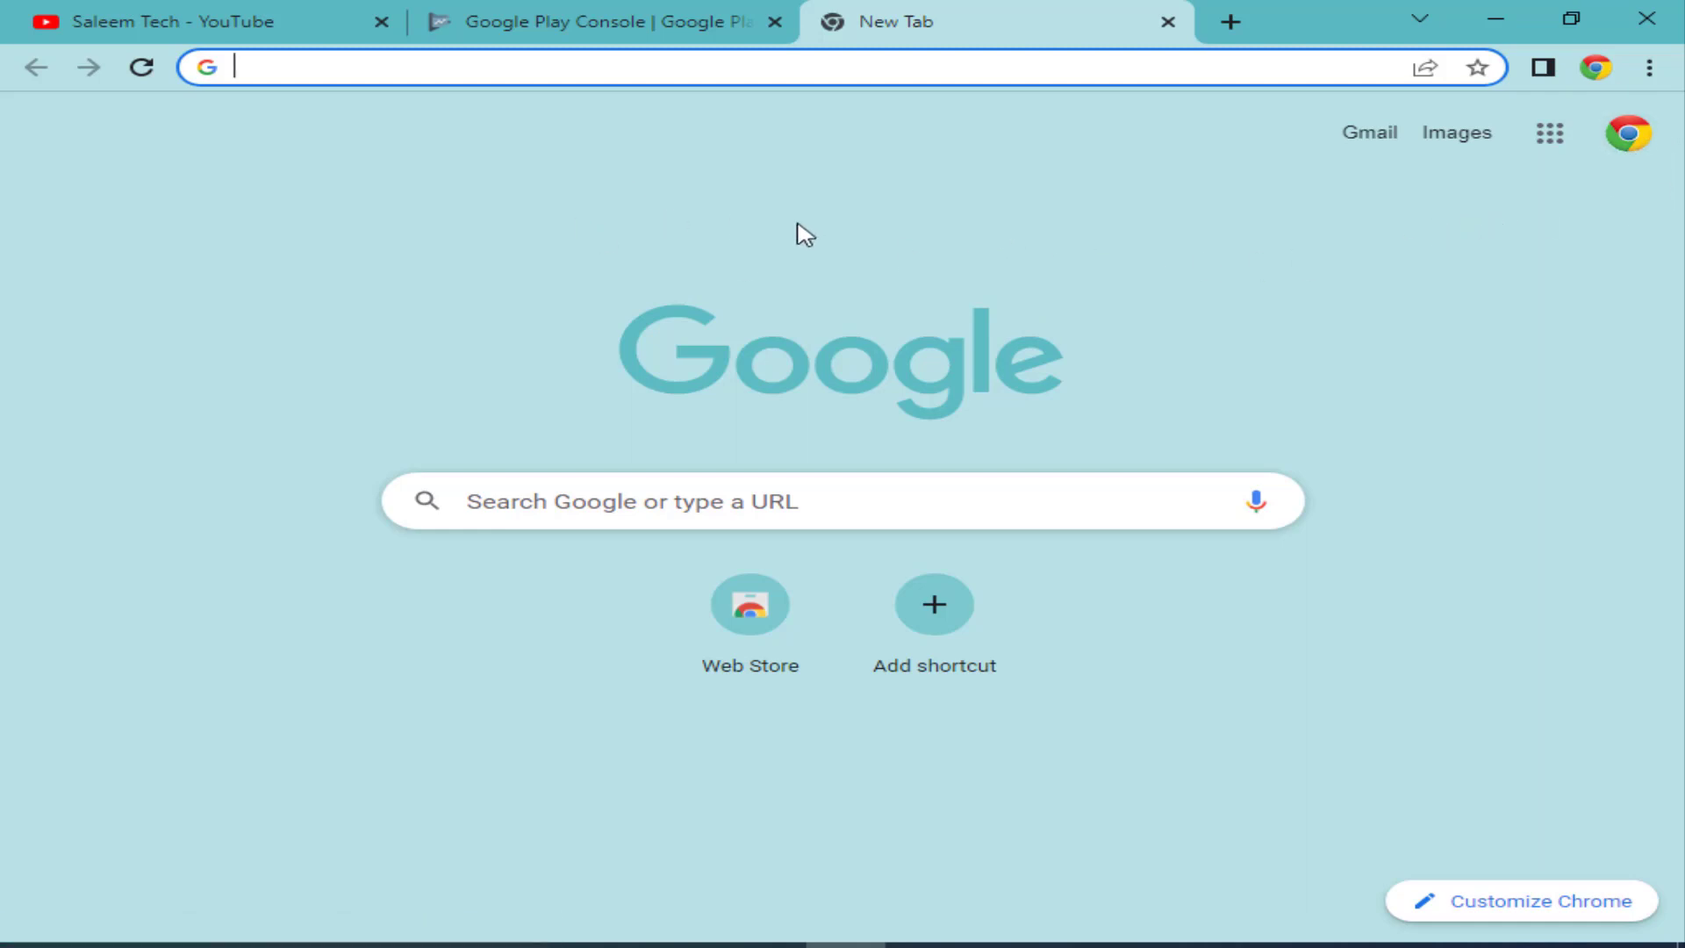
Close the Play Console tab and search Google for 'google play console'.
left_click(774, 22)
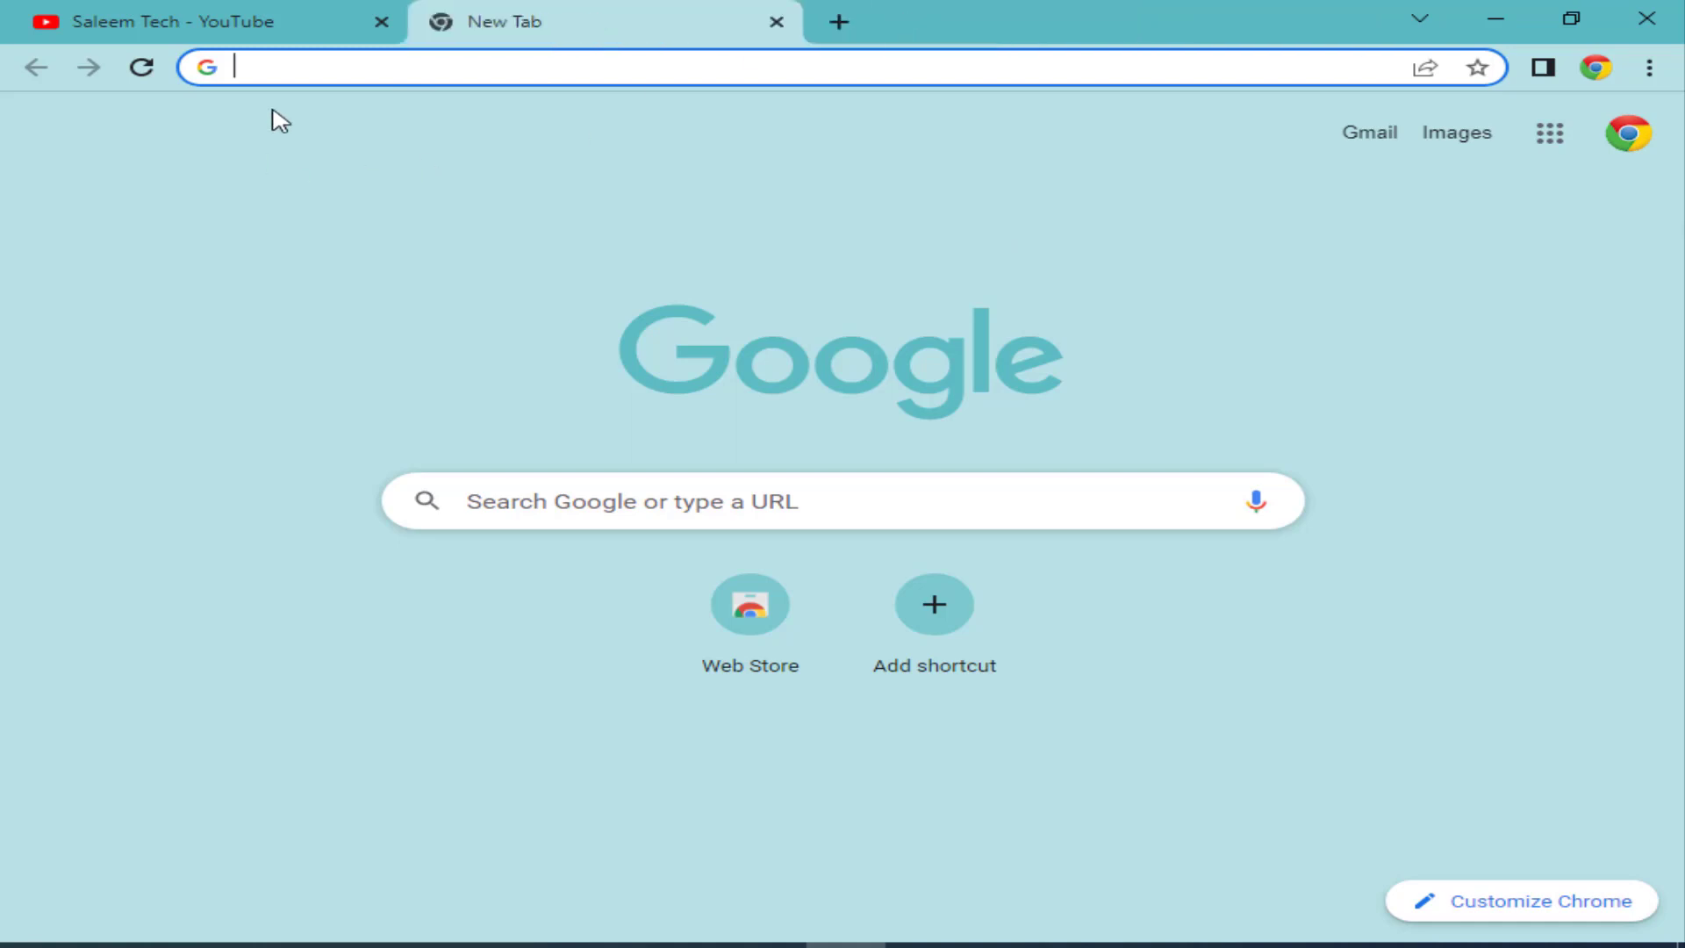
left_click(581, 479)
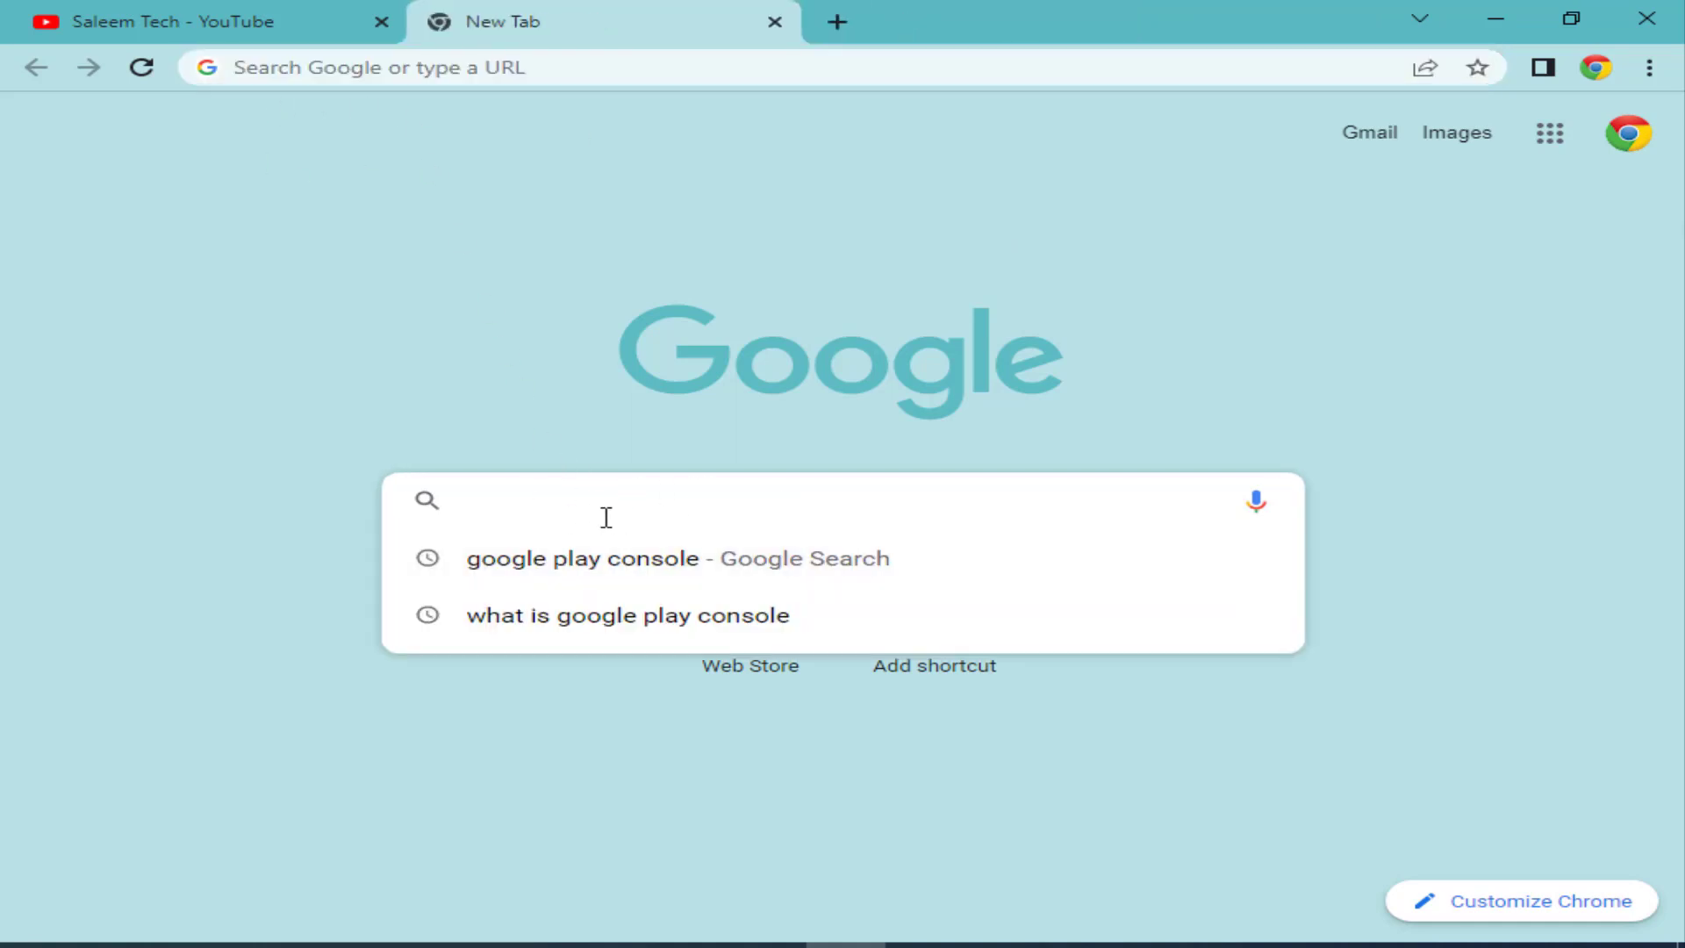
type("google p")
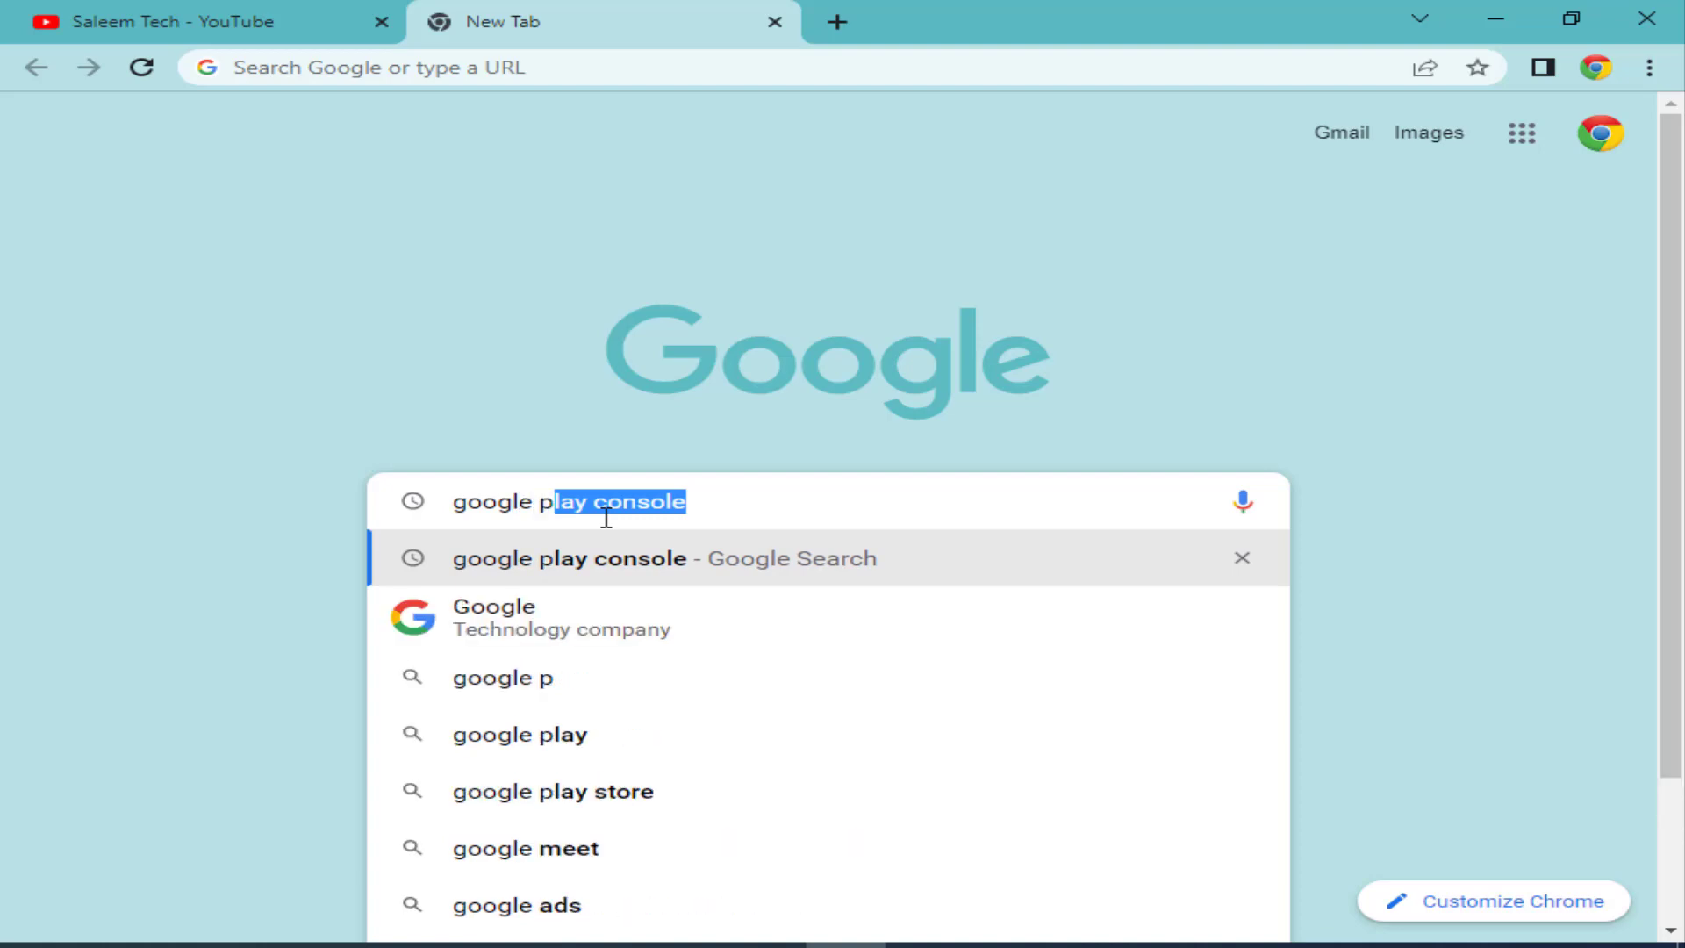
type("lay o")
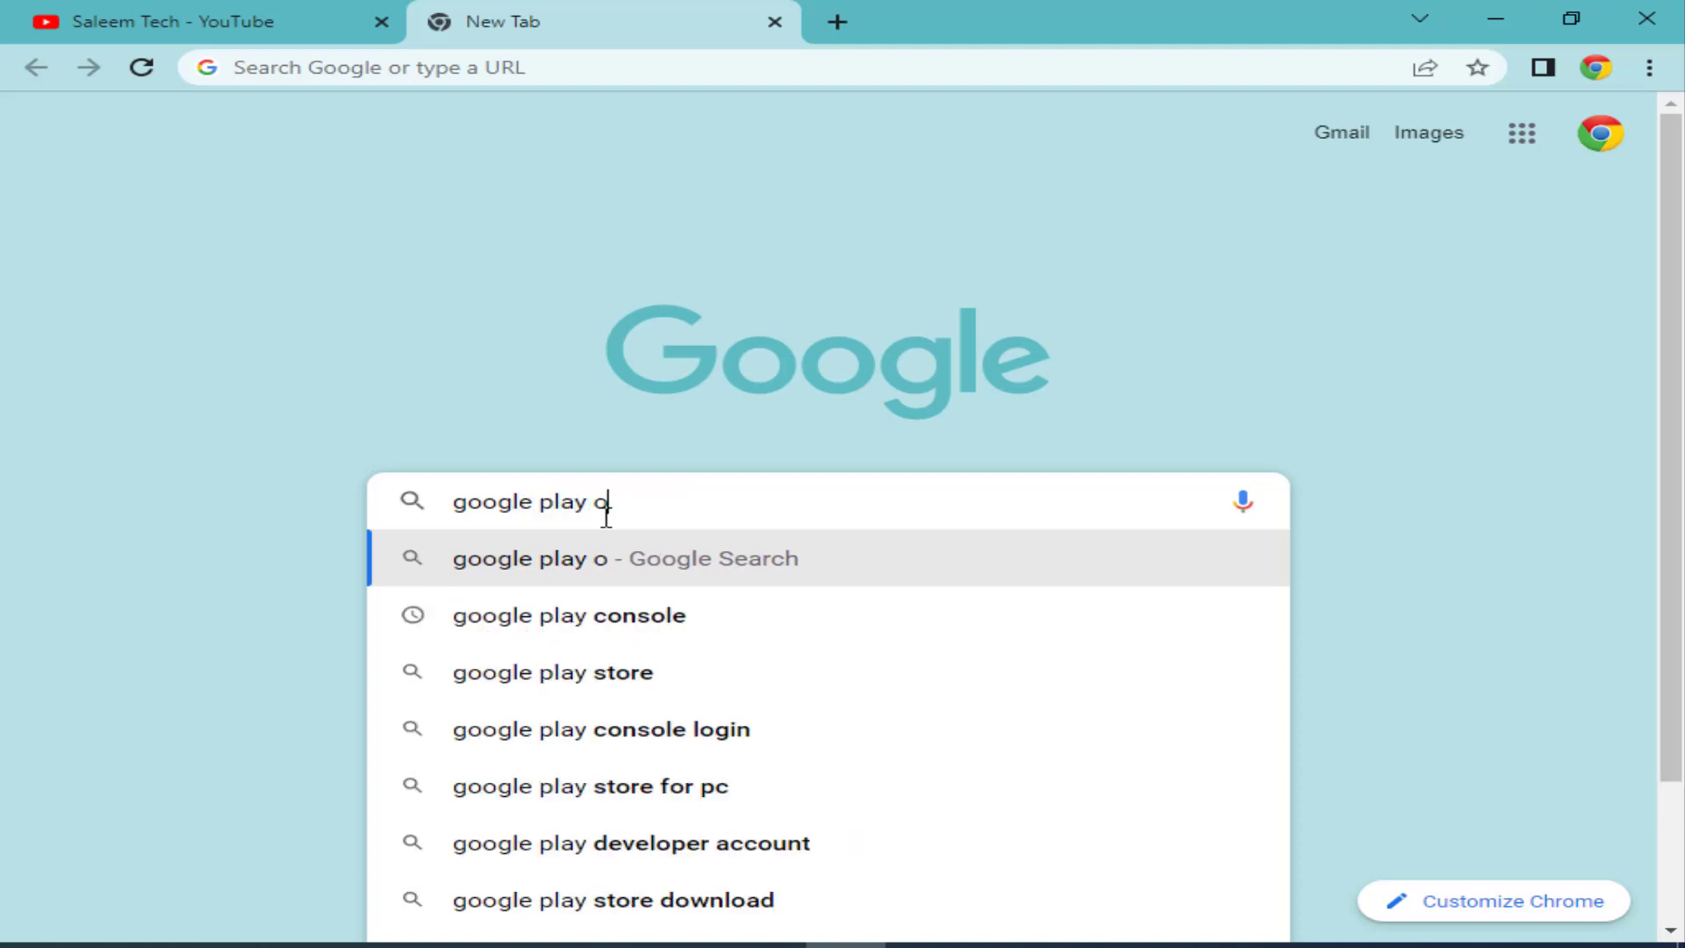
key("BackSpace")
type("c")
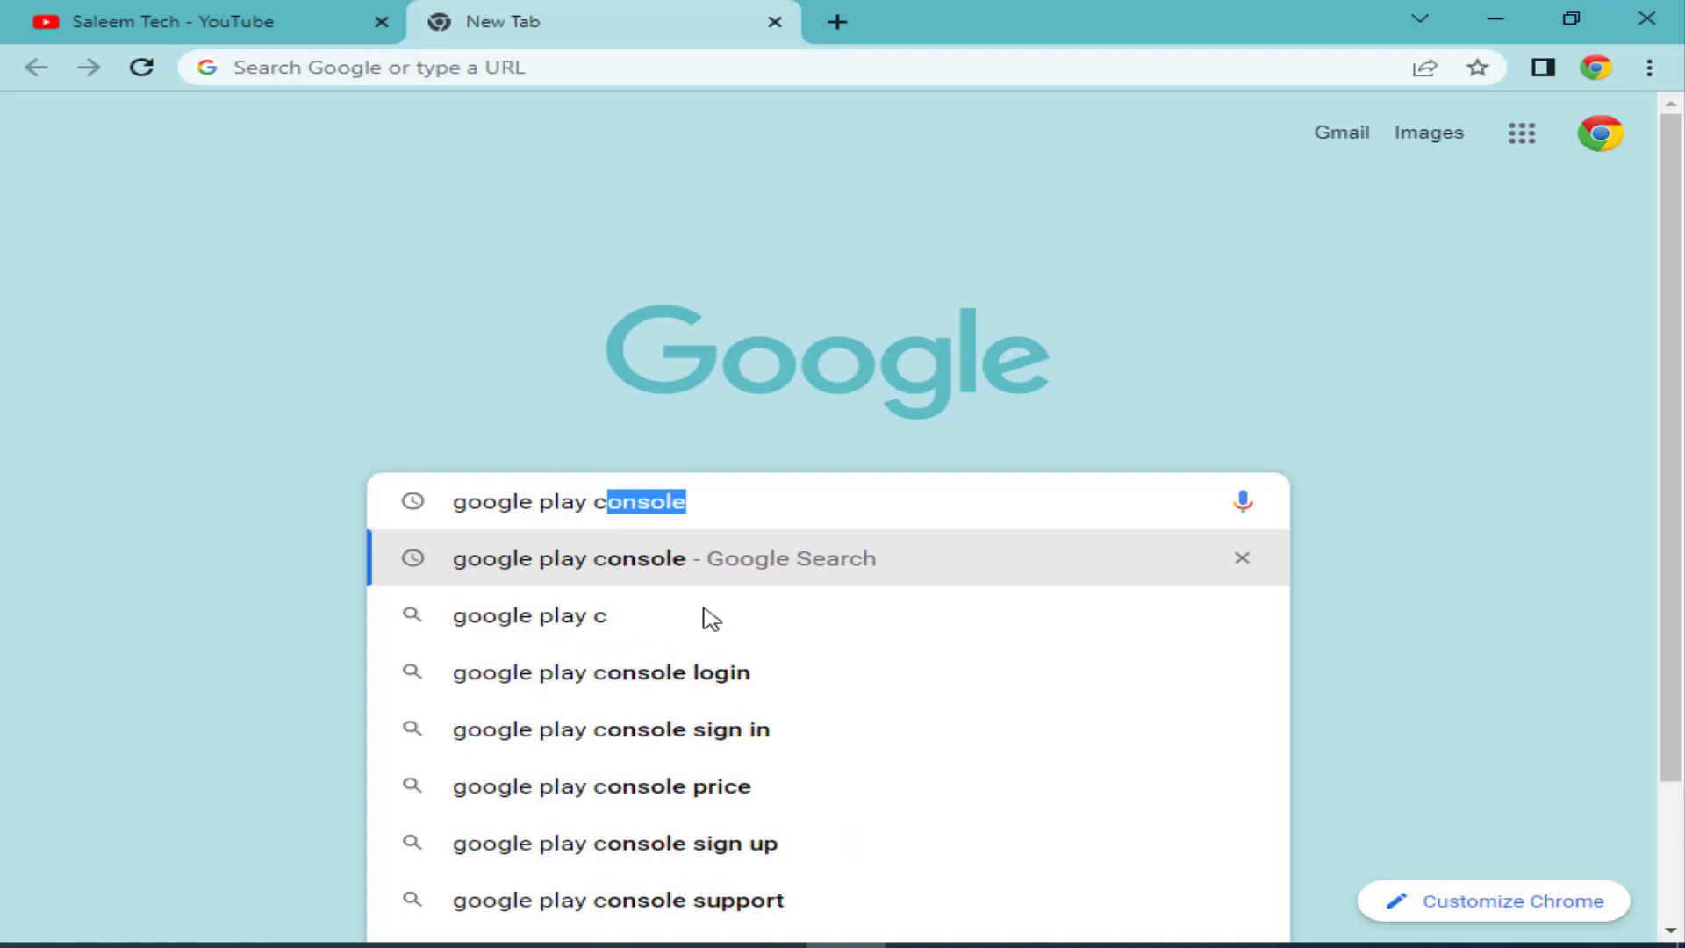
left_click(638, 570)
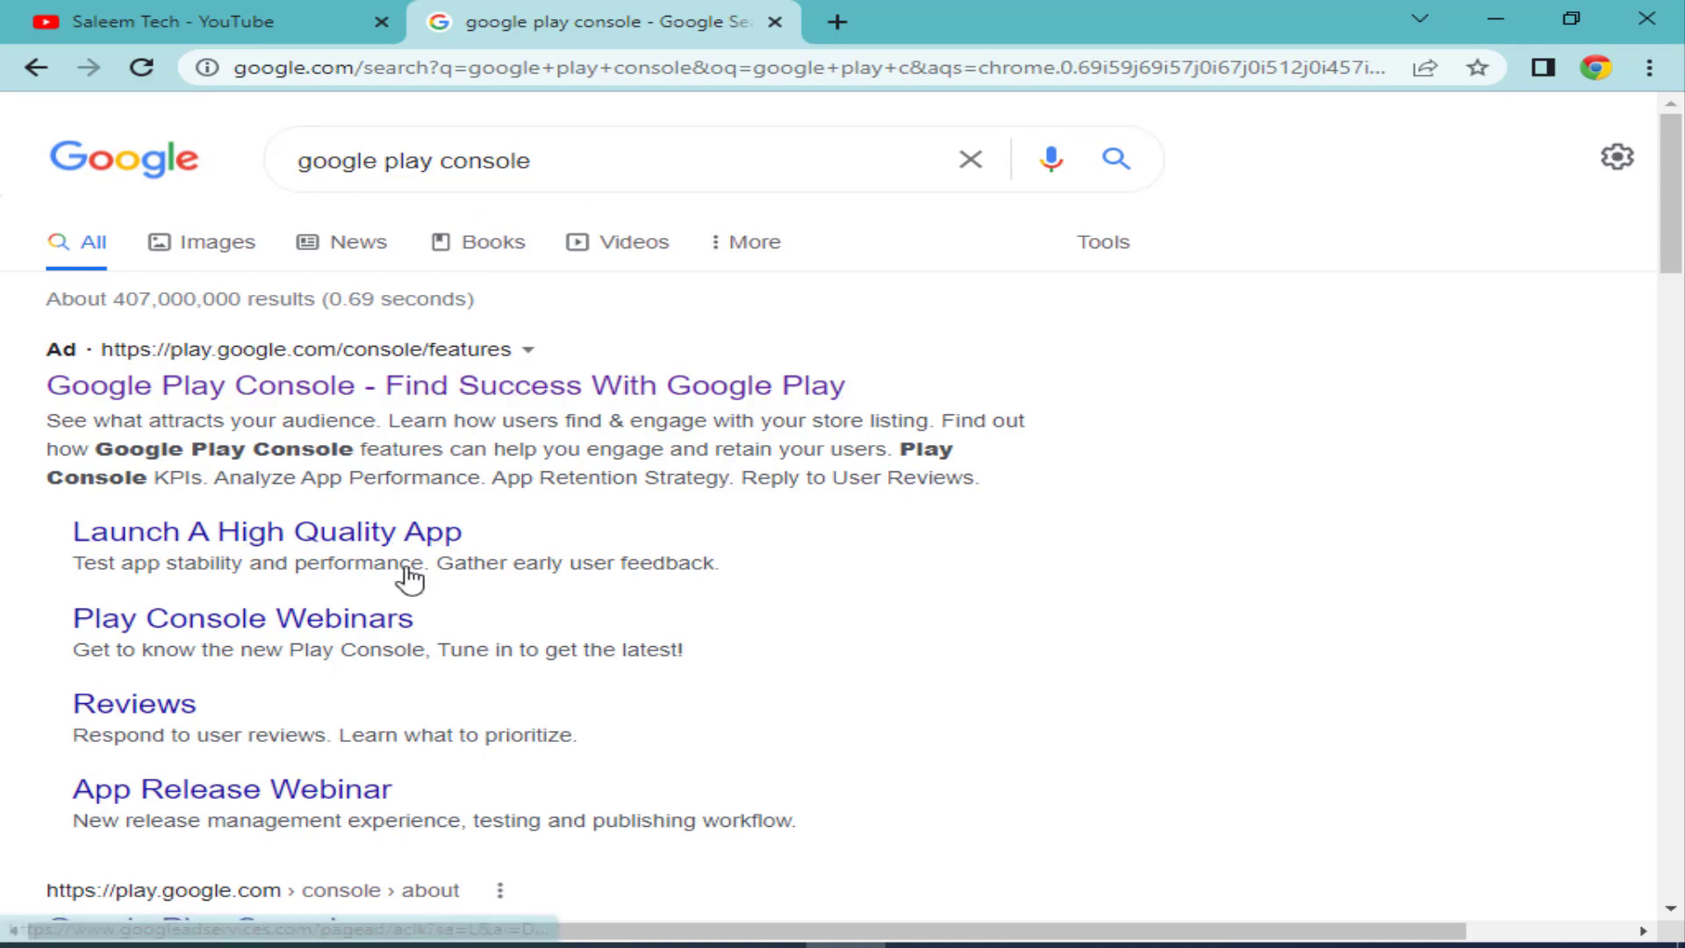
scroll(516, 651, "down", 5)
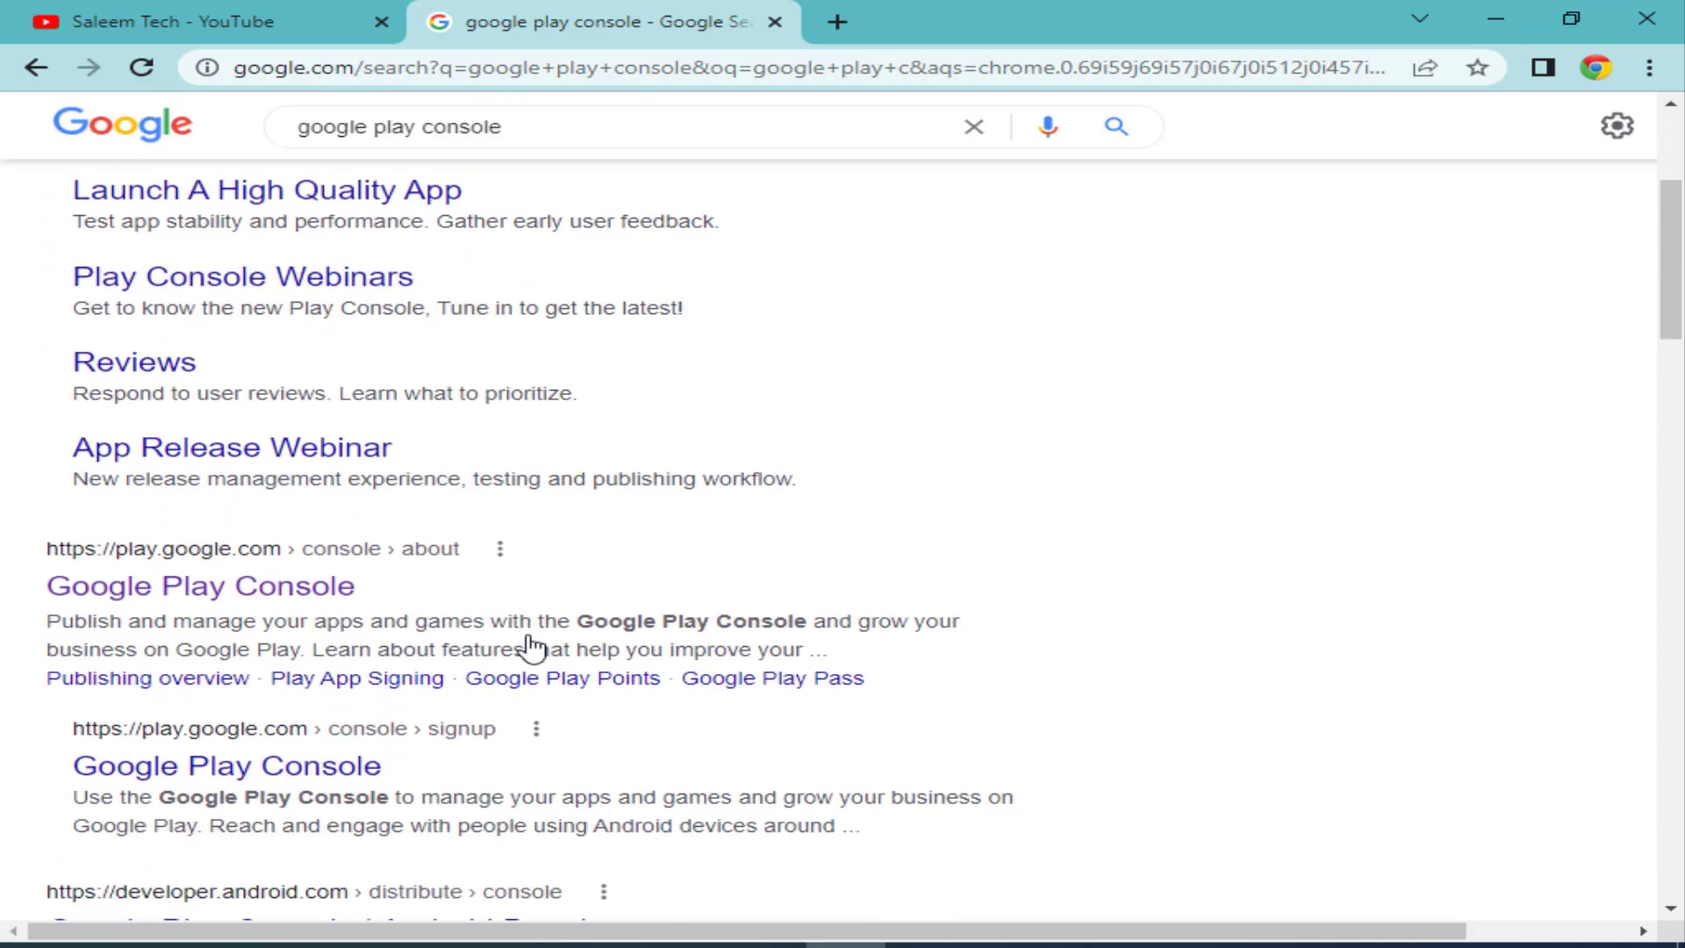
scroll(524, 502, "up", 5)
scroll(511, 566, "down", 3)
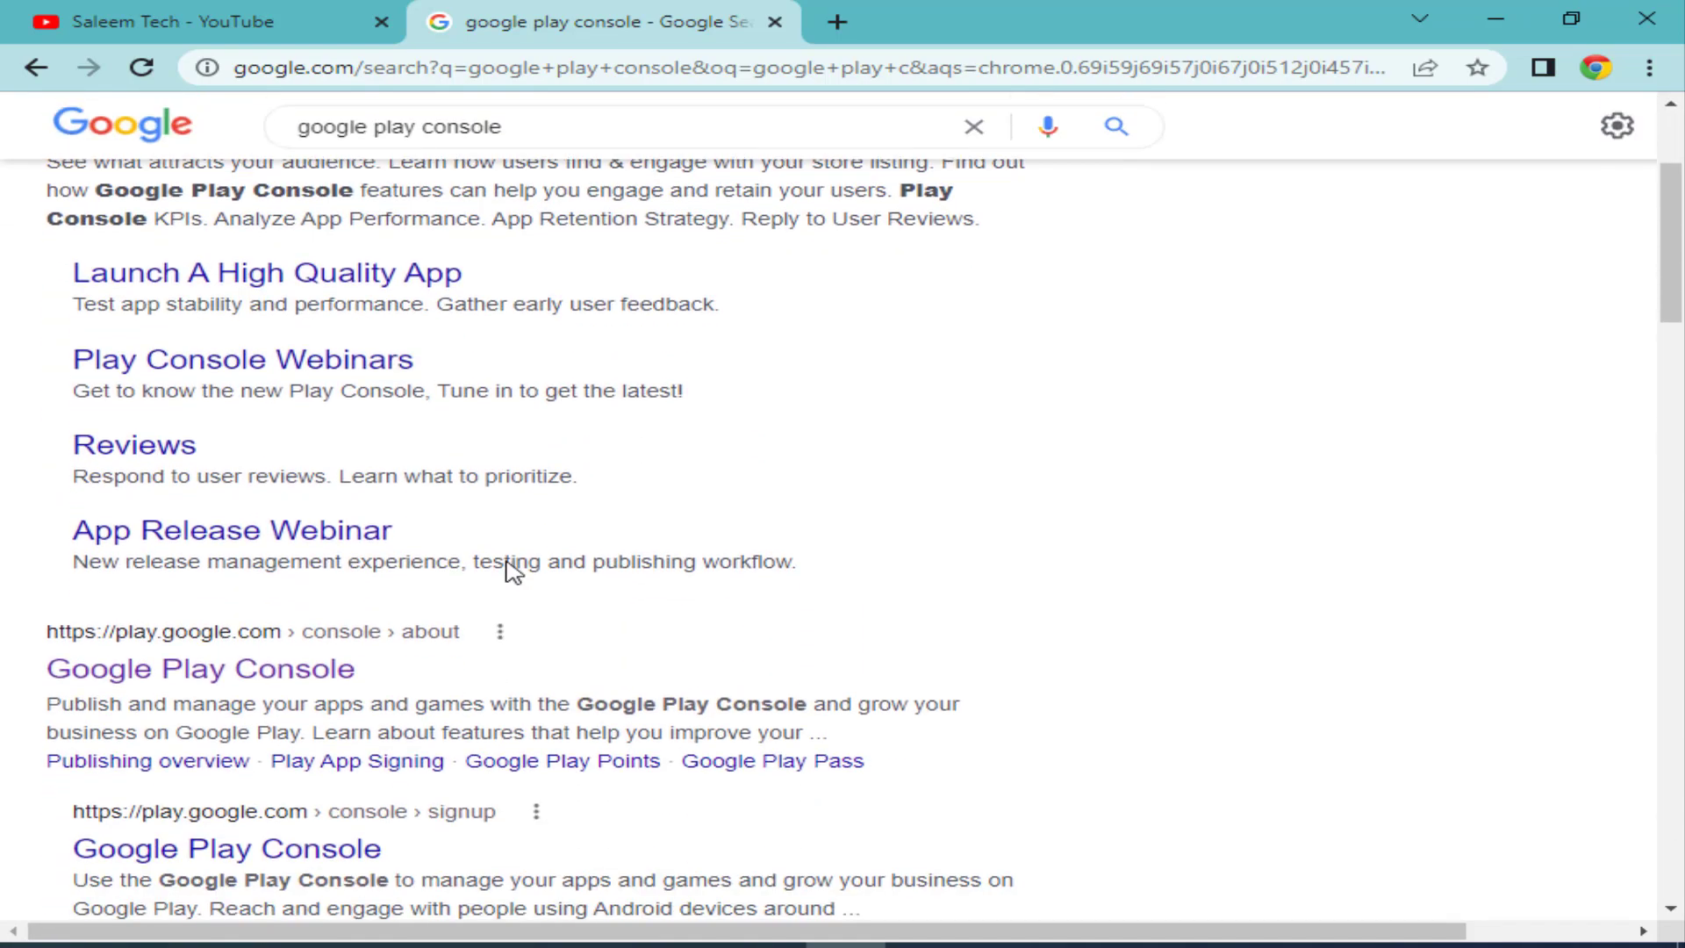
scroll(508, 571, "up", 3)
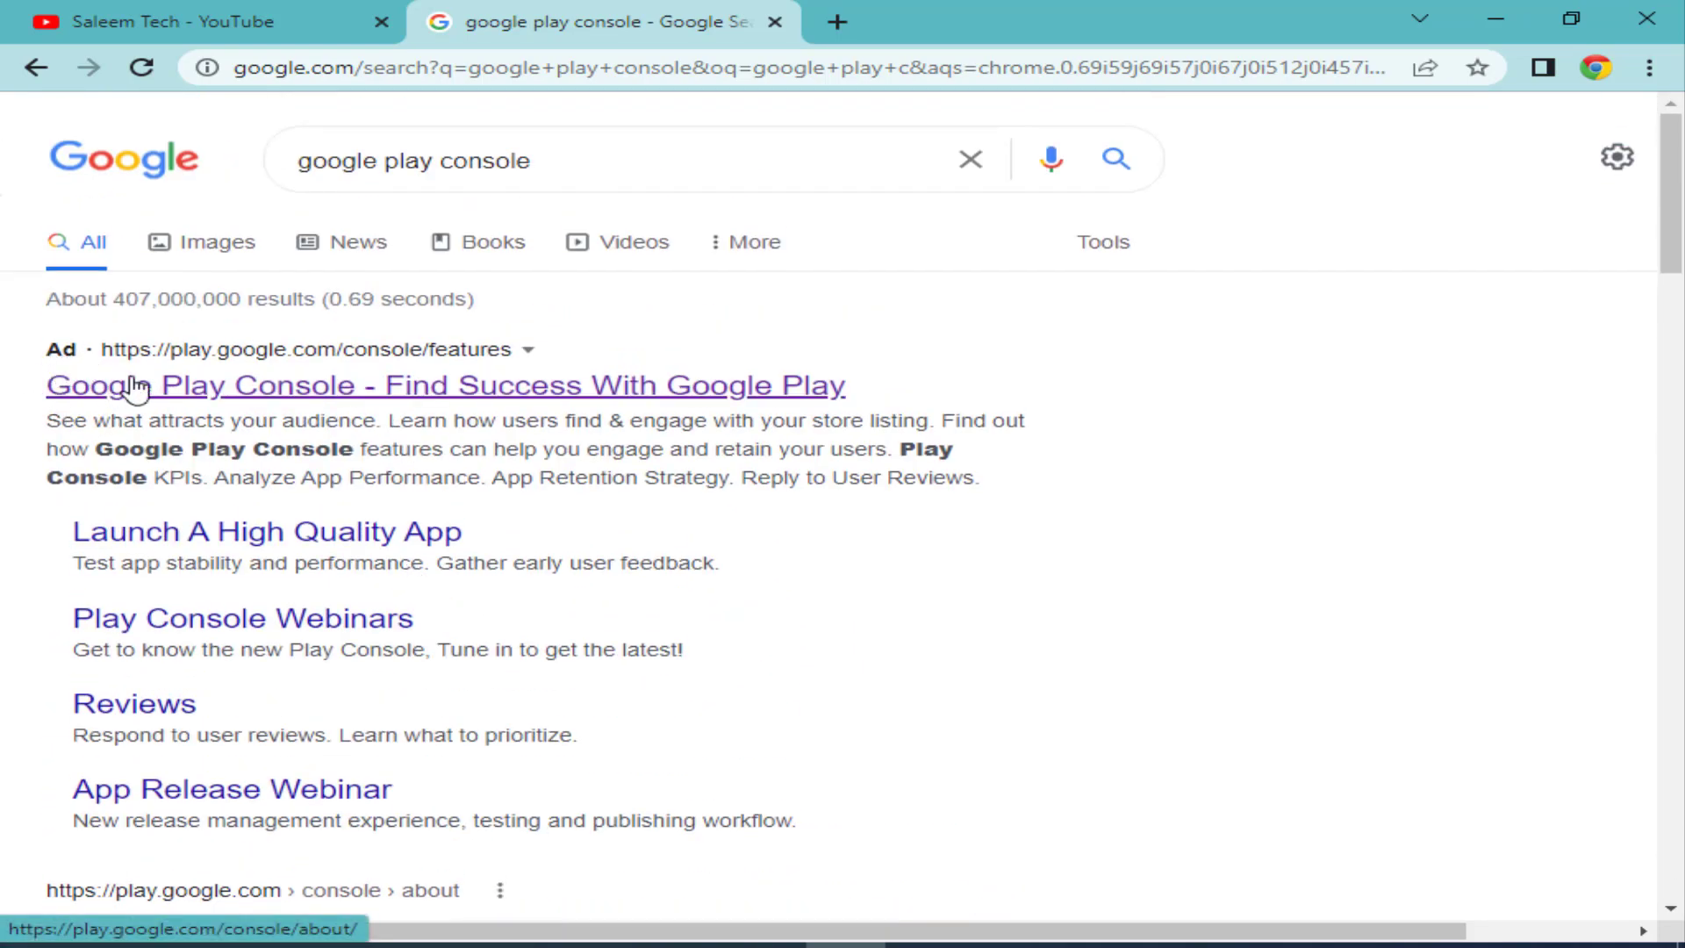
scroll(272, 535, "down", 4)
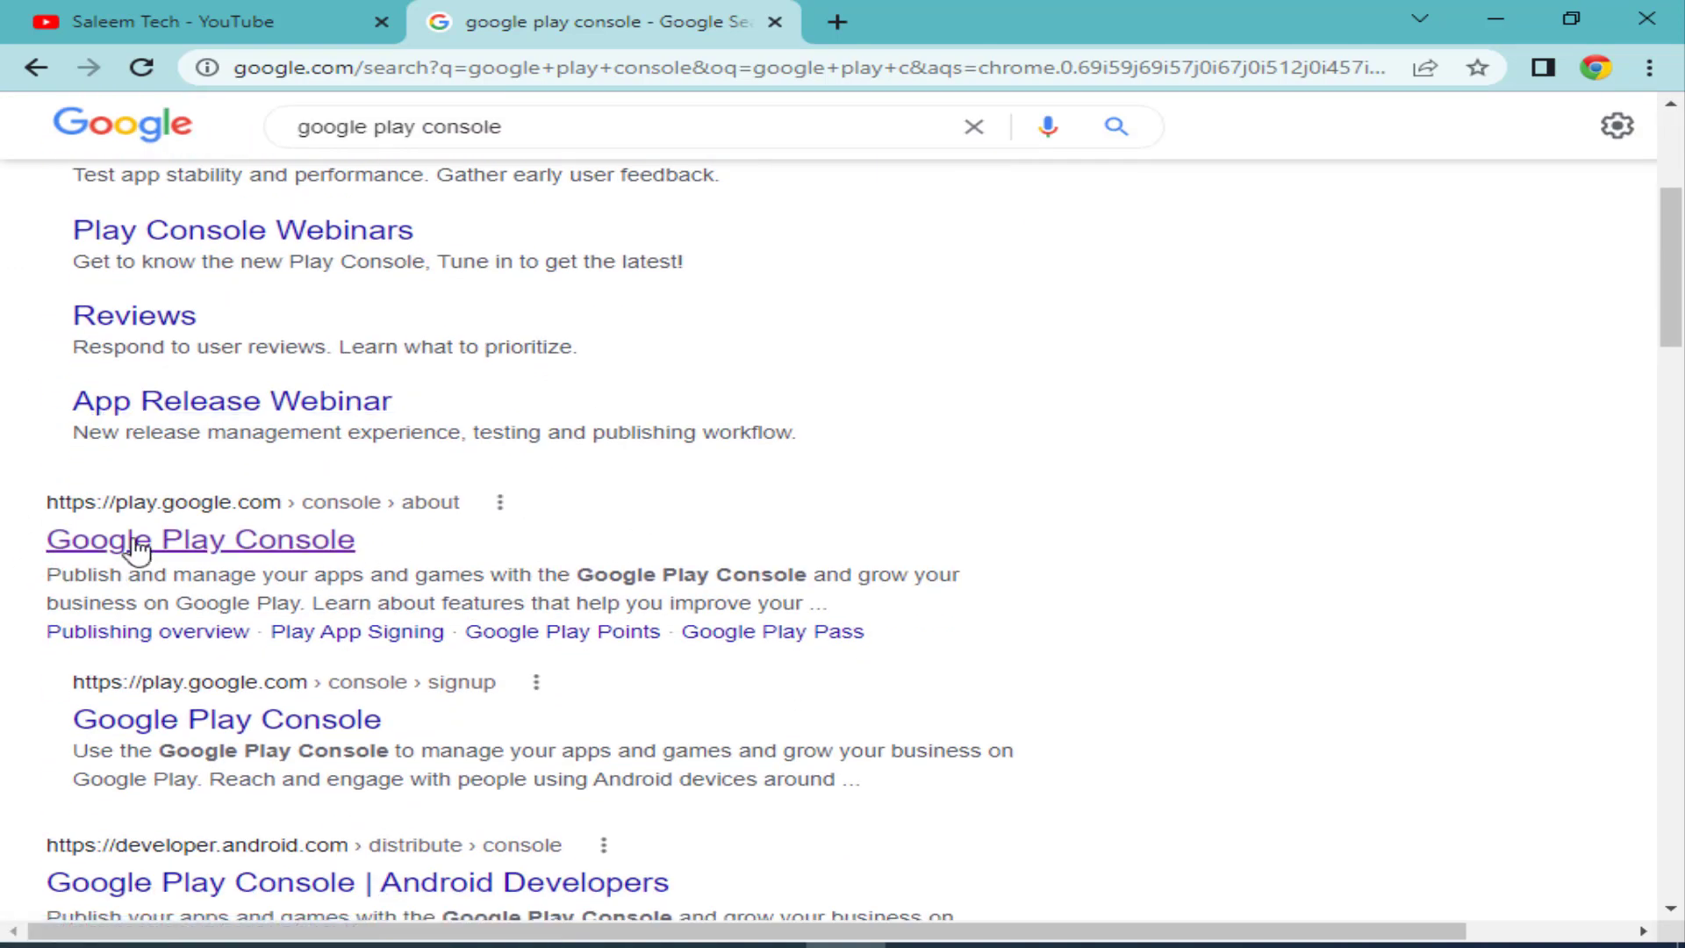
left_click_drag(51, 500, 614, 530)
left_click(910, 516)
scroll(726, 714, "down", 1)
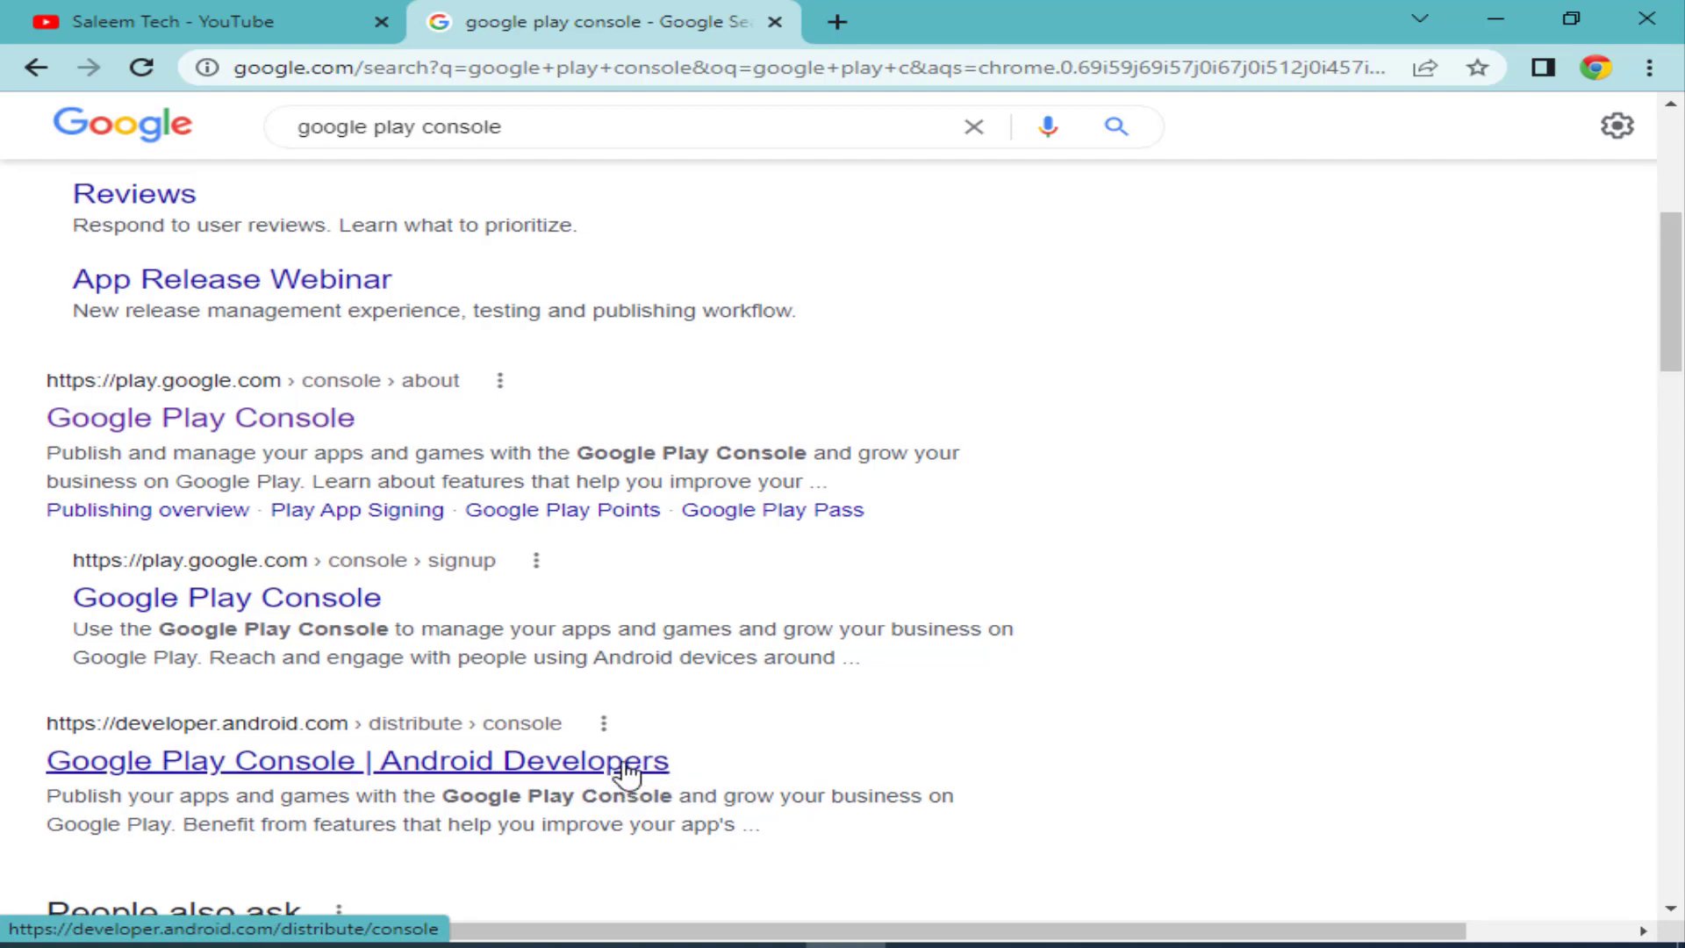
scroll(621, 771, "up", 1)
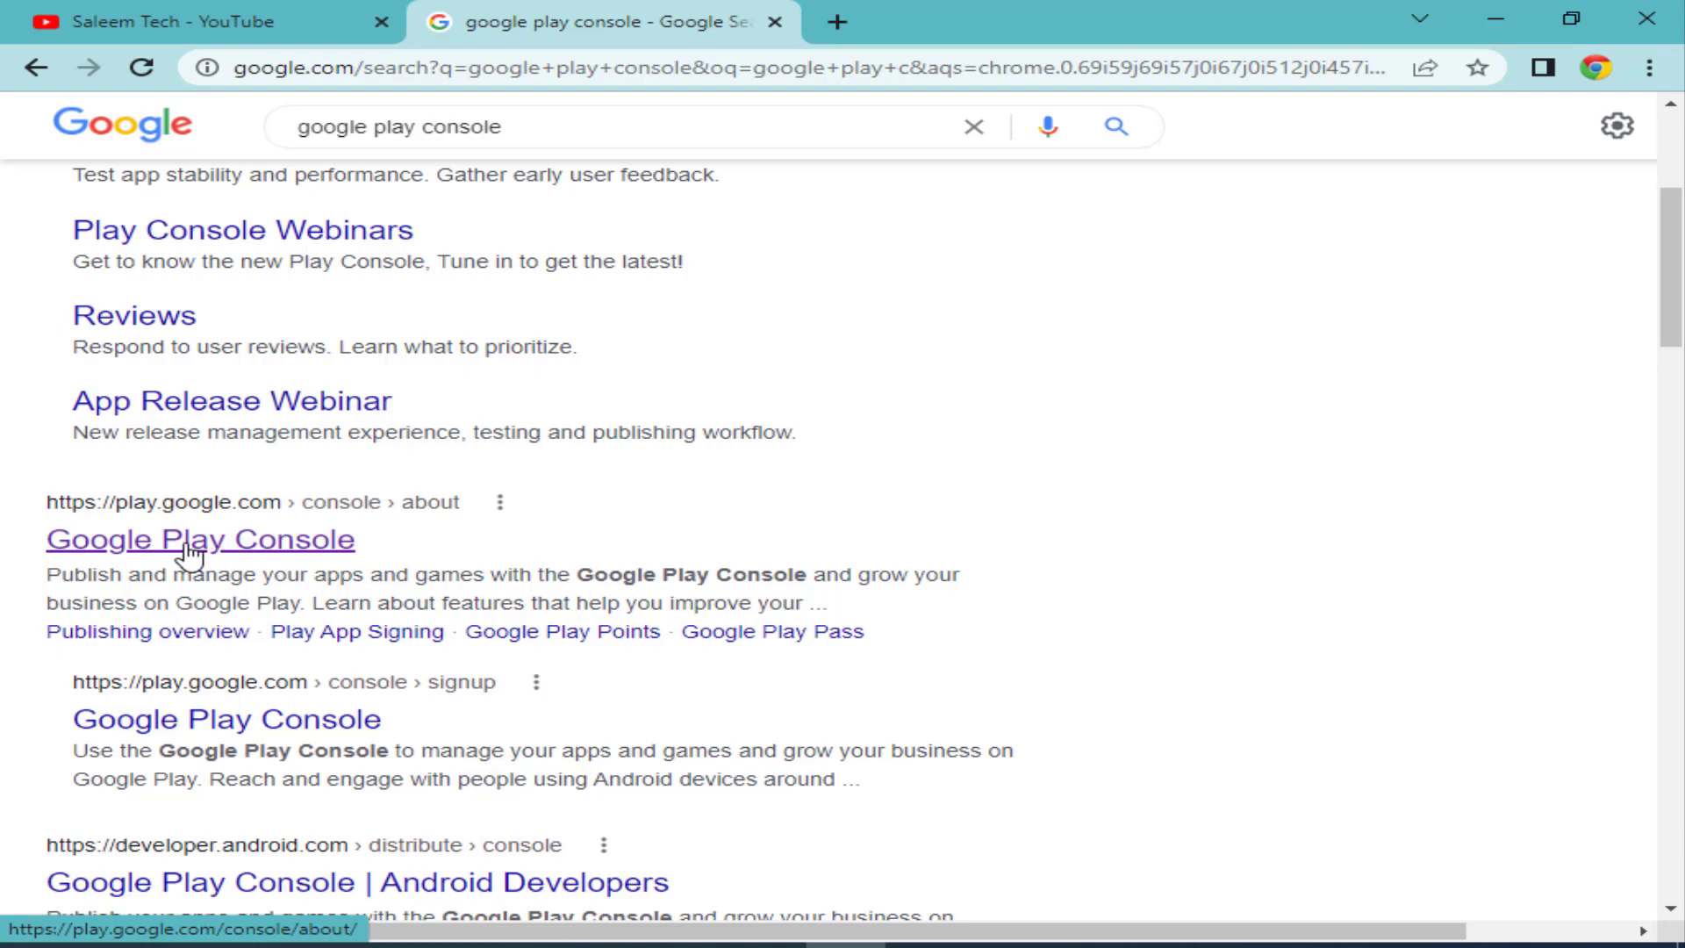
left_click(132, 551)
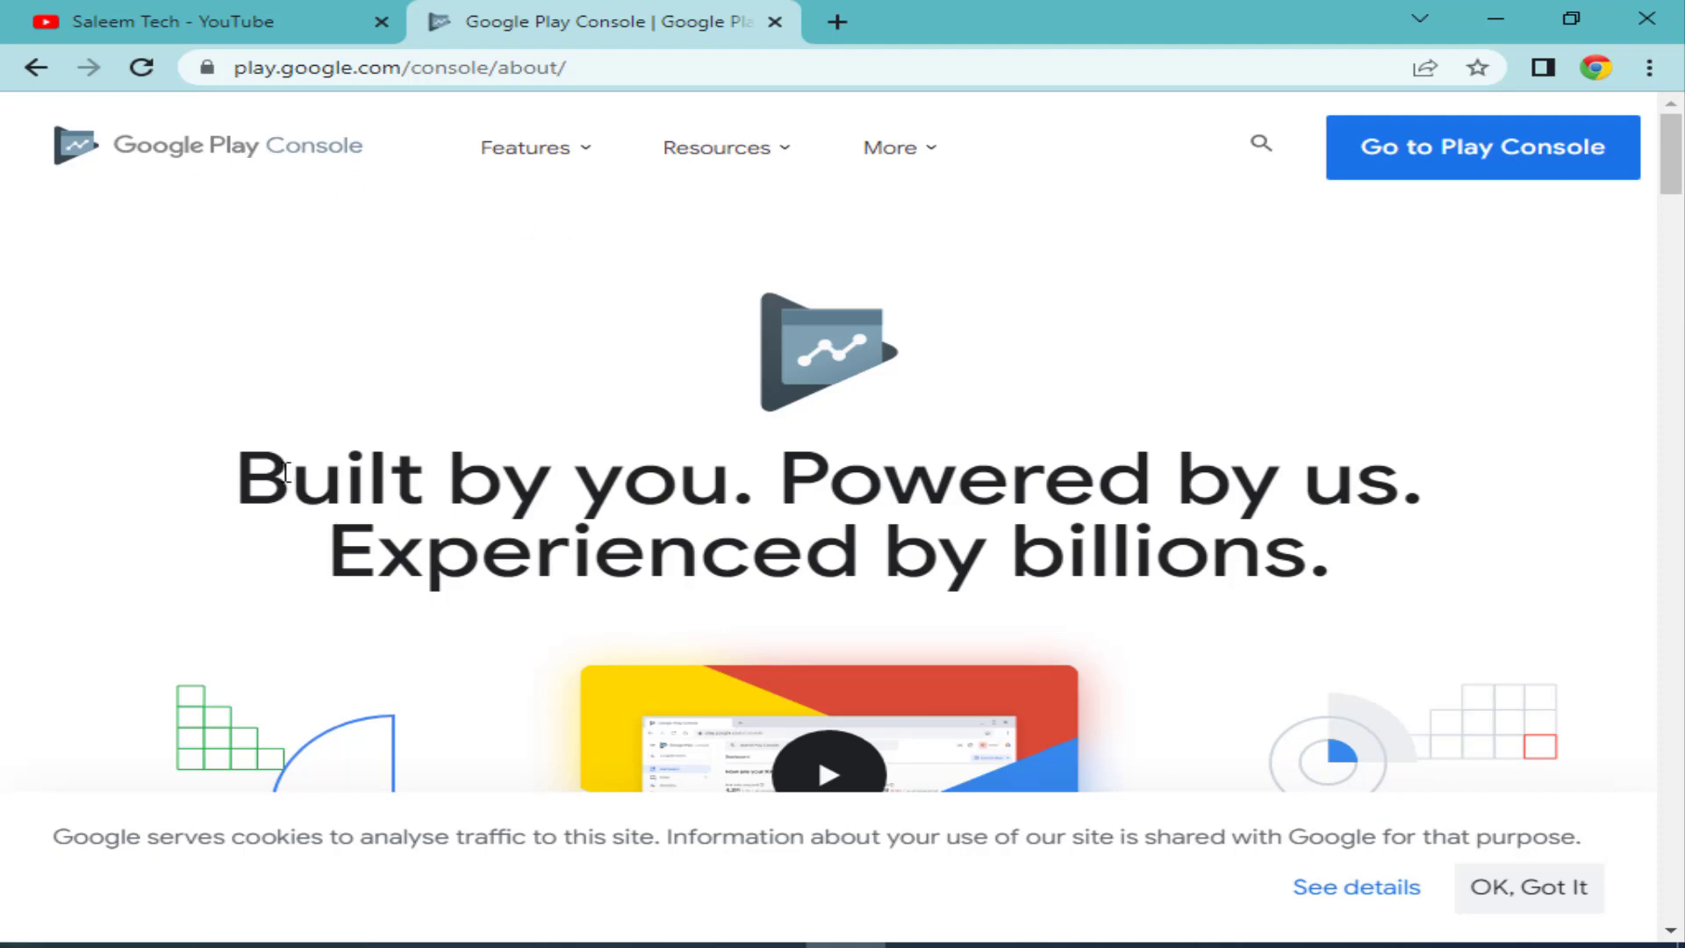
left_click_drag(252, 477, 1360, 583)
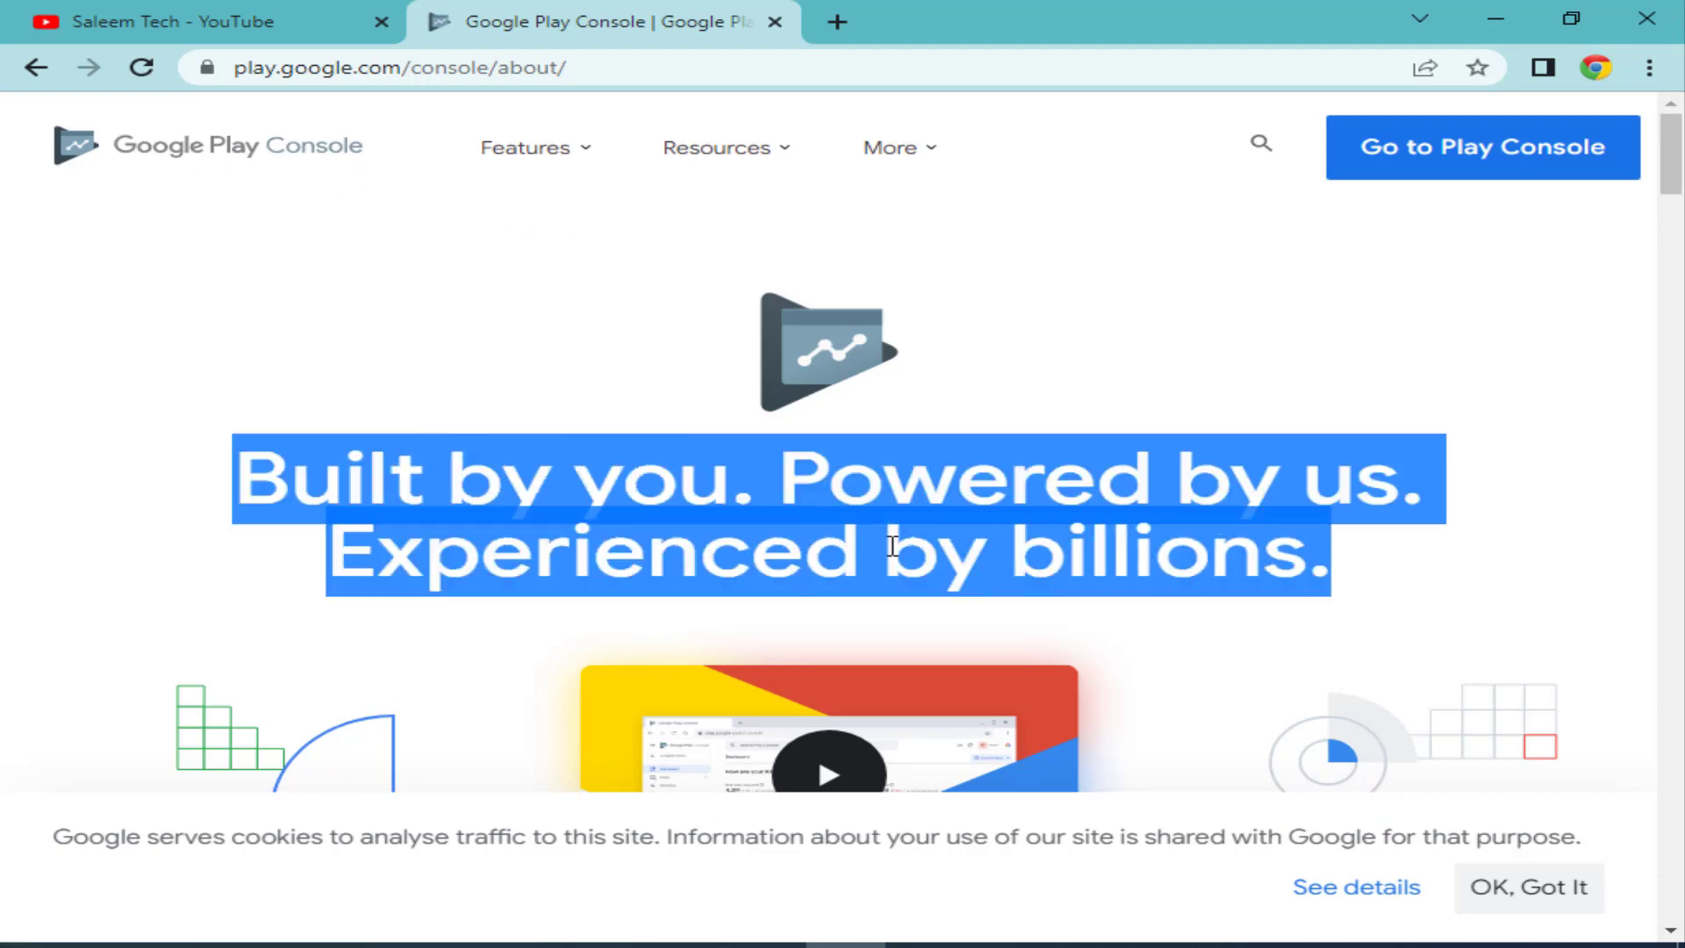
left_click(793, 512)
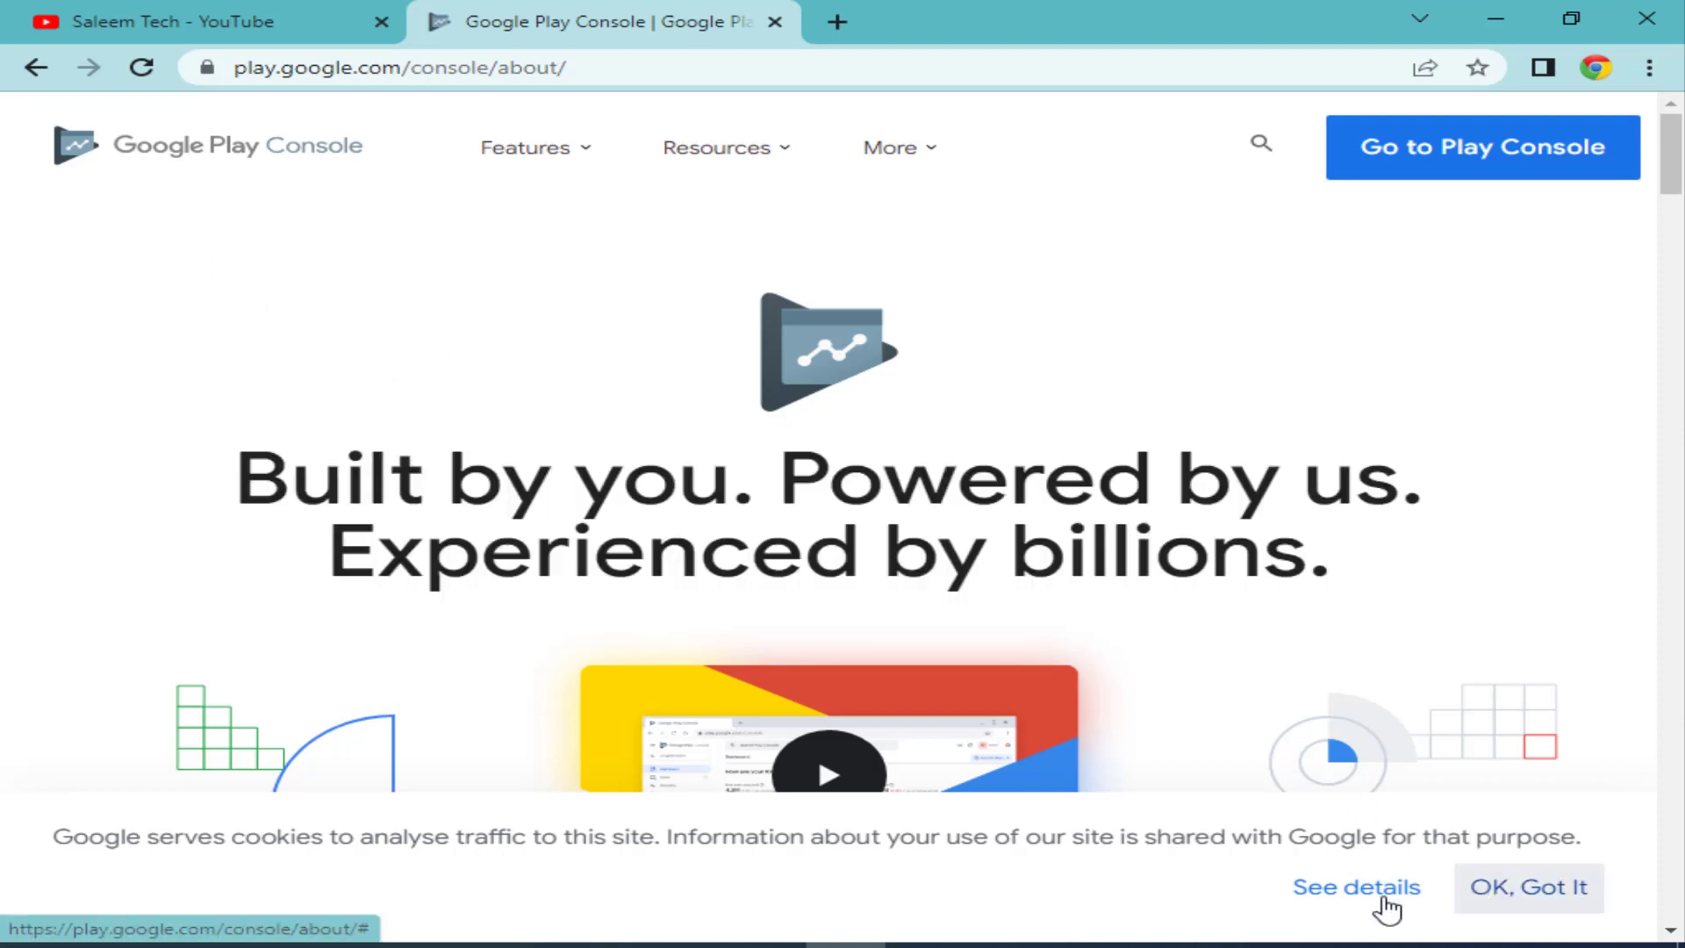
left_click(1554, 895)
scroll(1010, 650, "down", 2)
scroll(1040, 623, "down", 3)
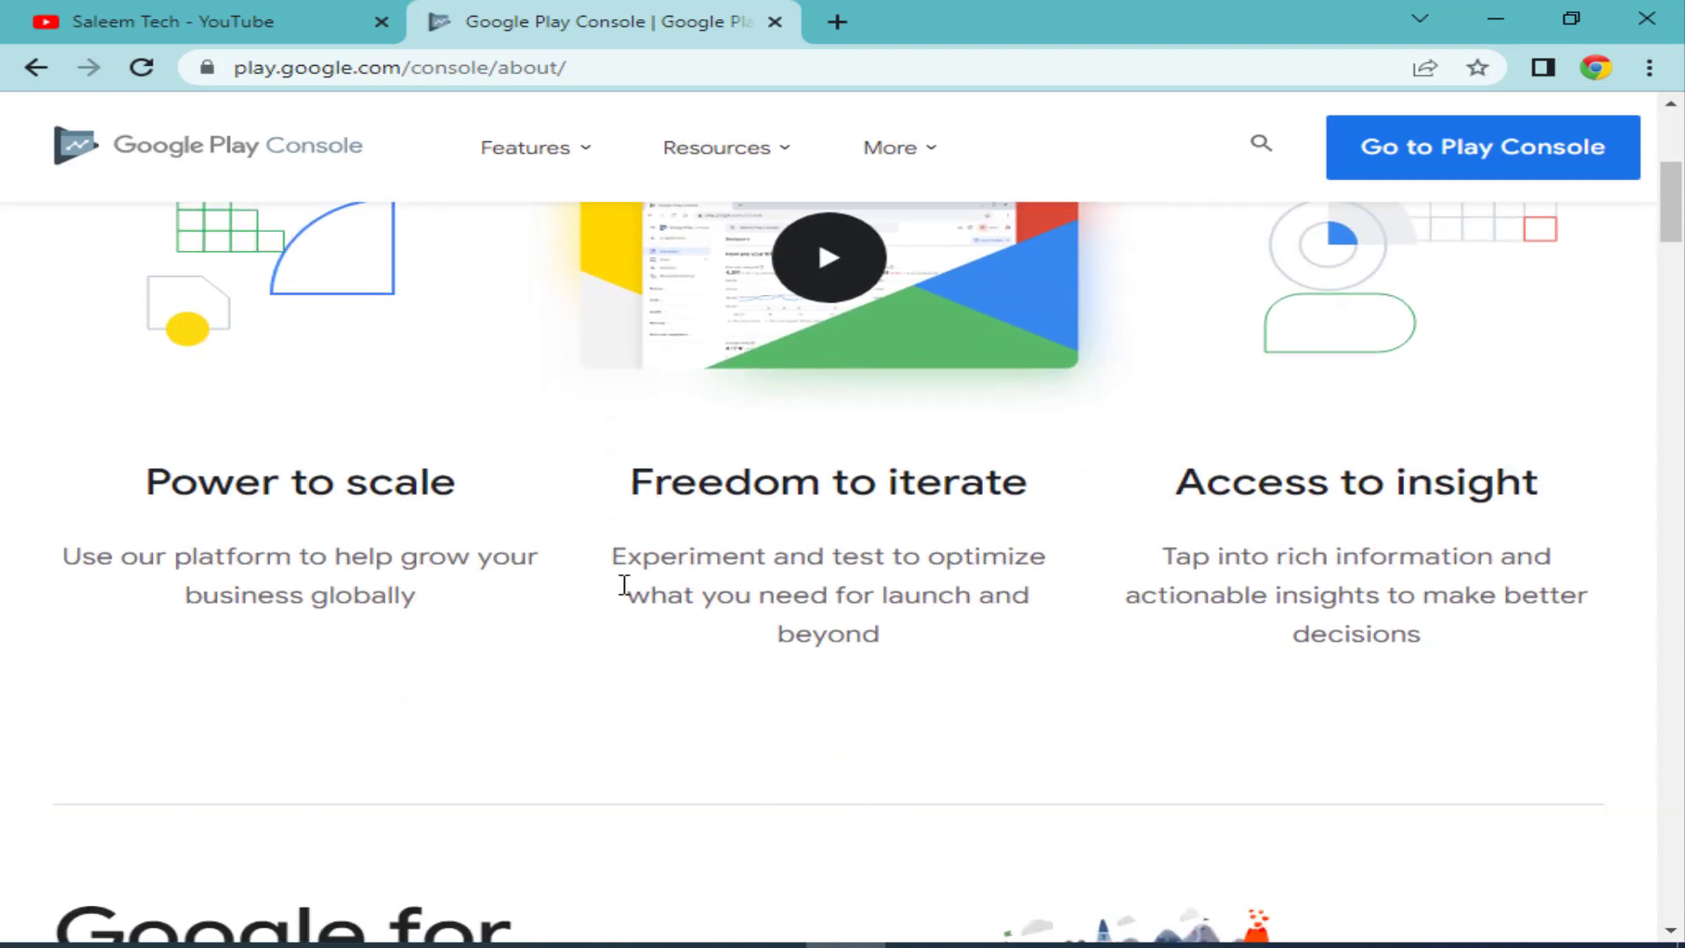
left_click_drag(144, 482, 481, 494)
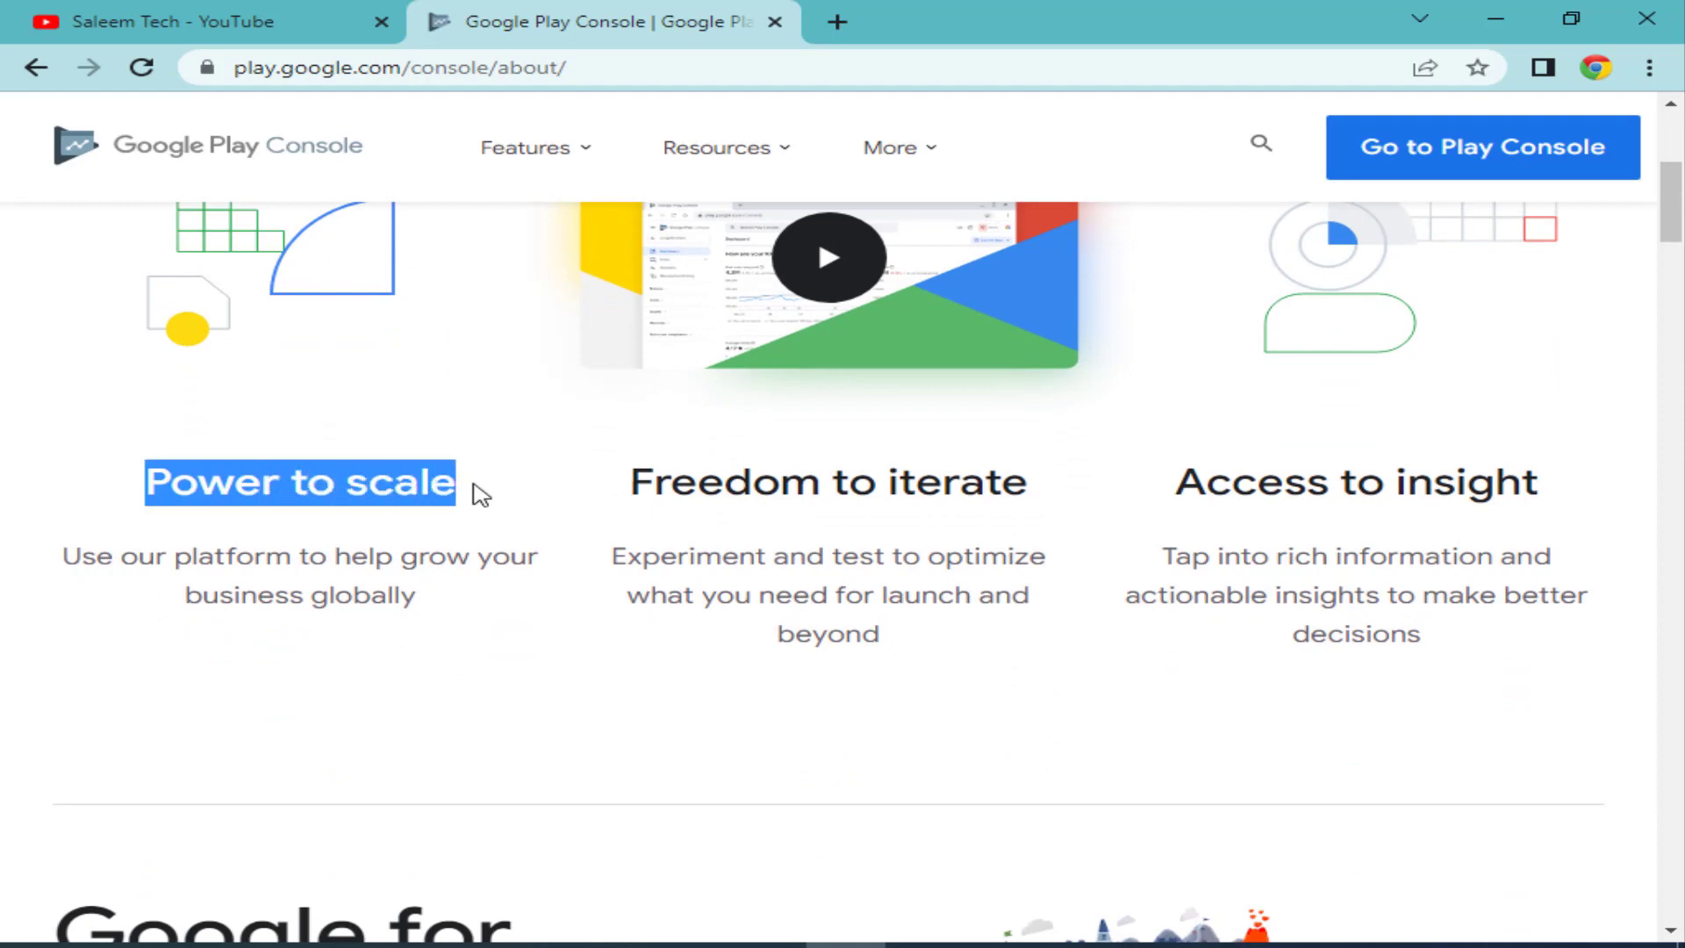
left_click(752, 522)
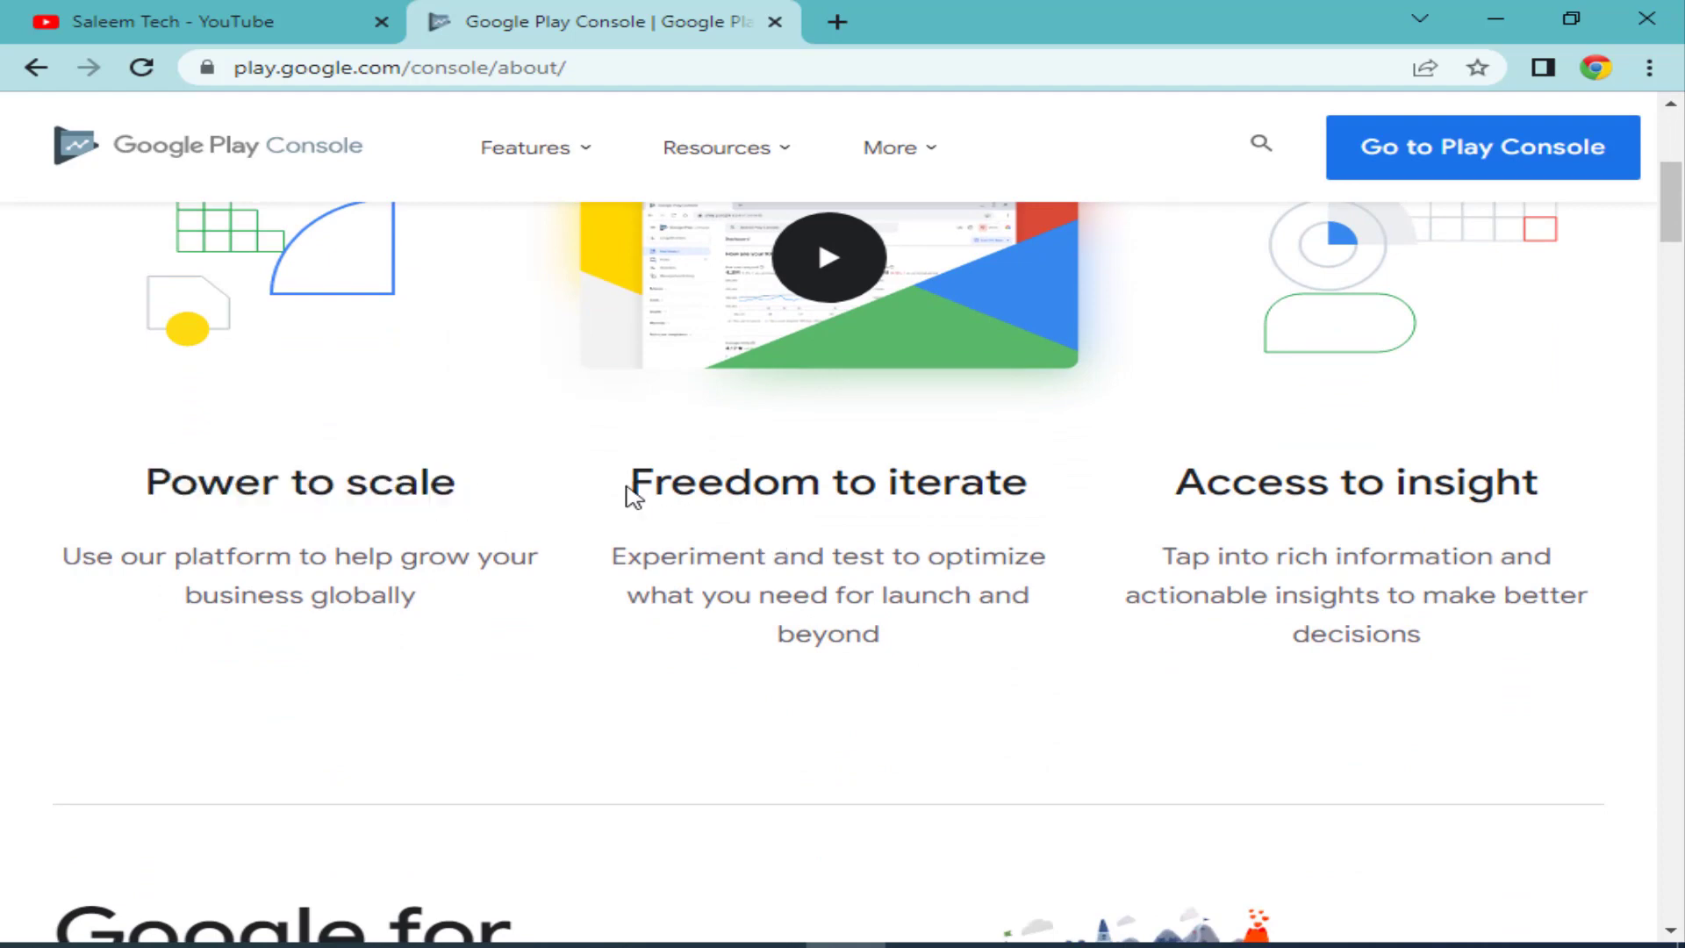
left_click_drag(628, 488, 1085, 503)
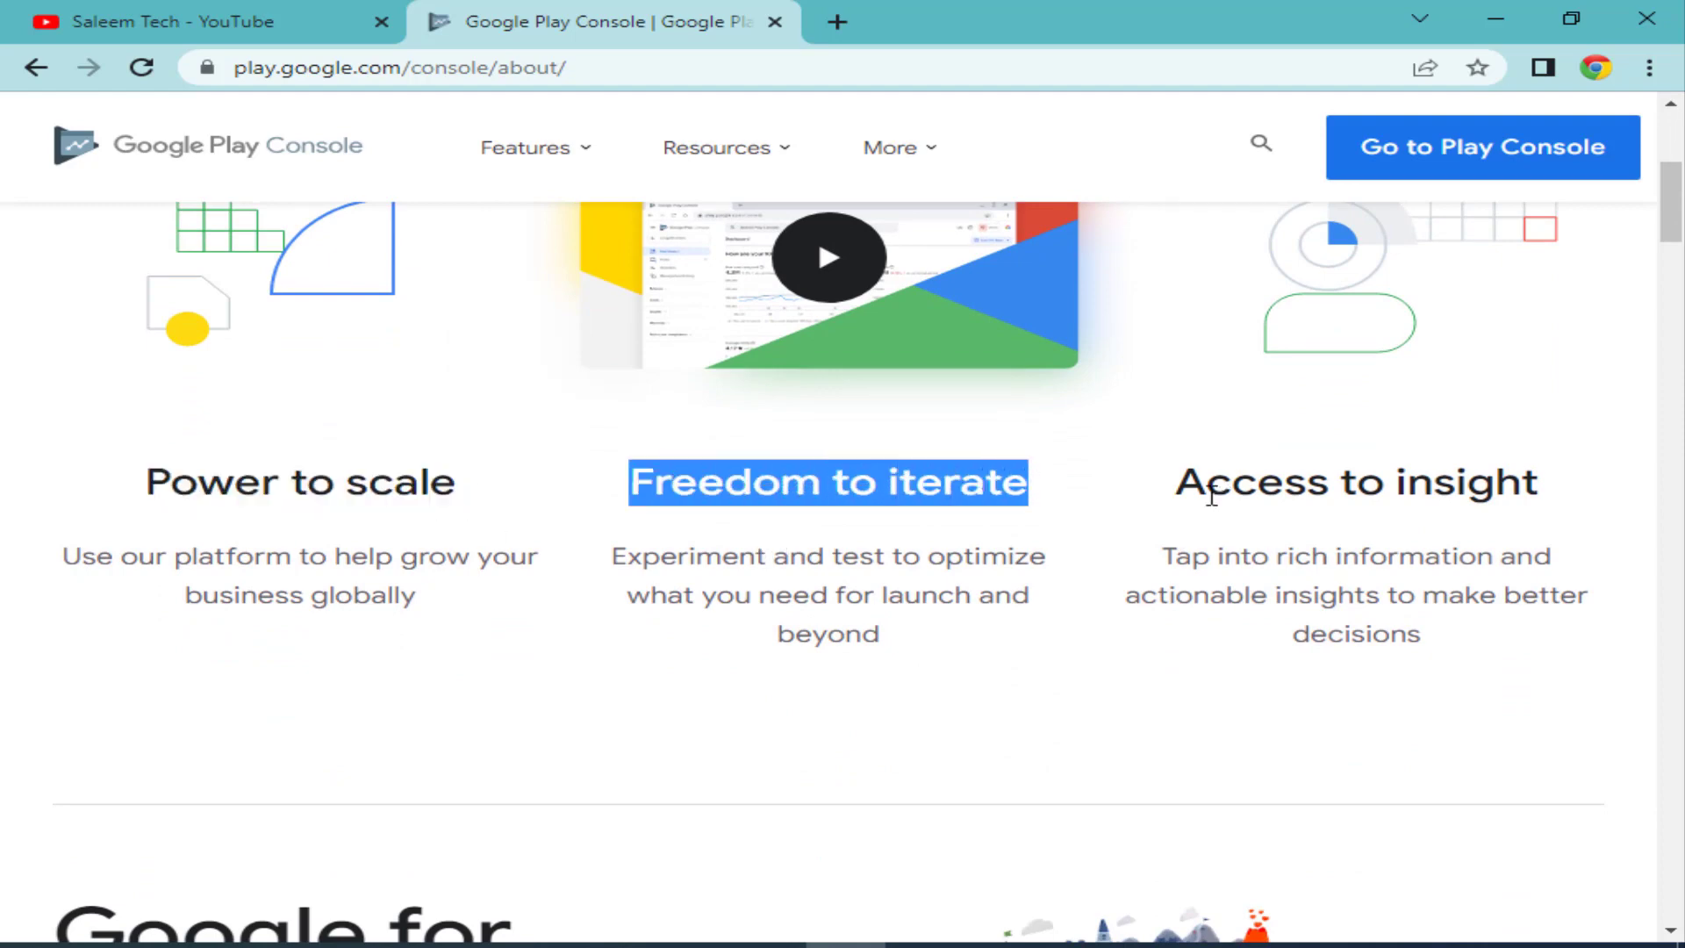
left_click_drag(1211, 497, 1497, 482)
left_click(1241, 719)
scroll(869, 760, "down", 5)
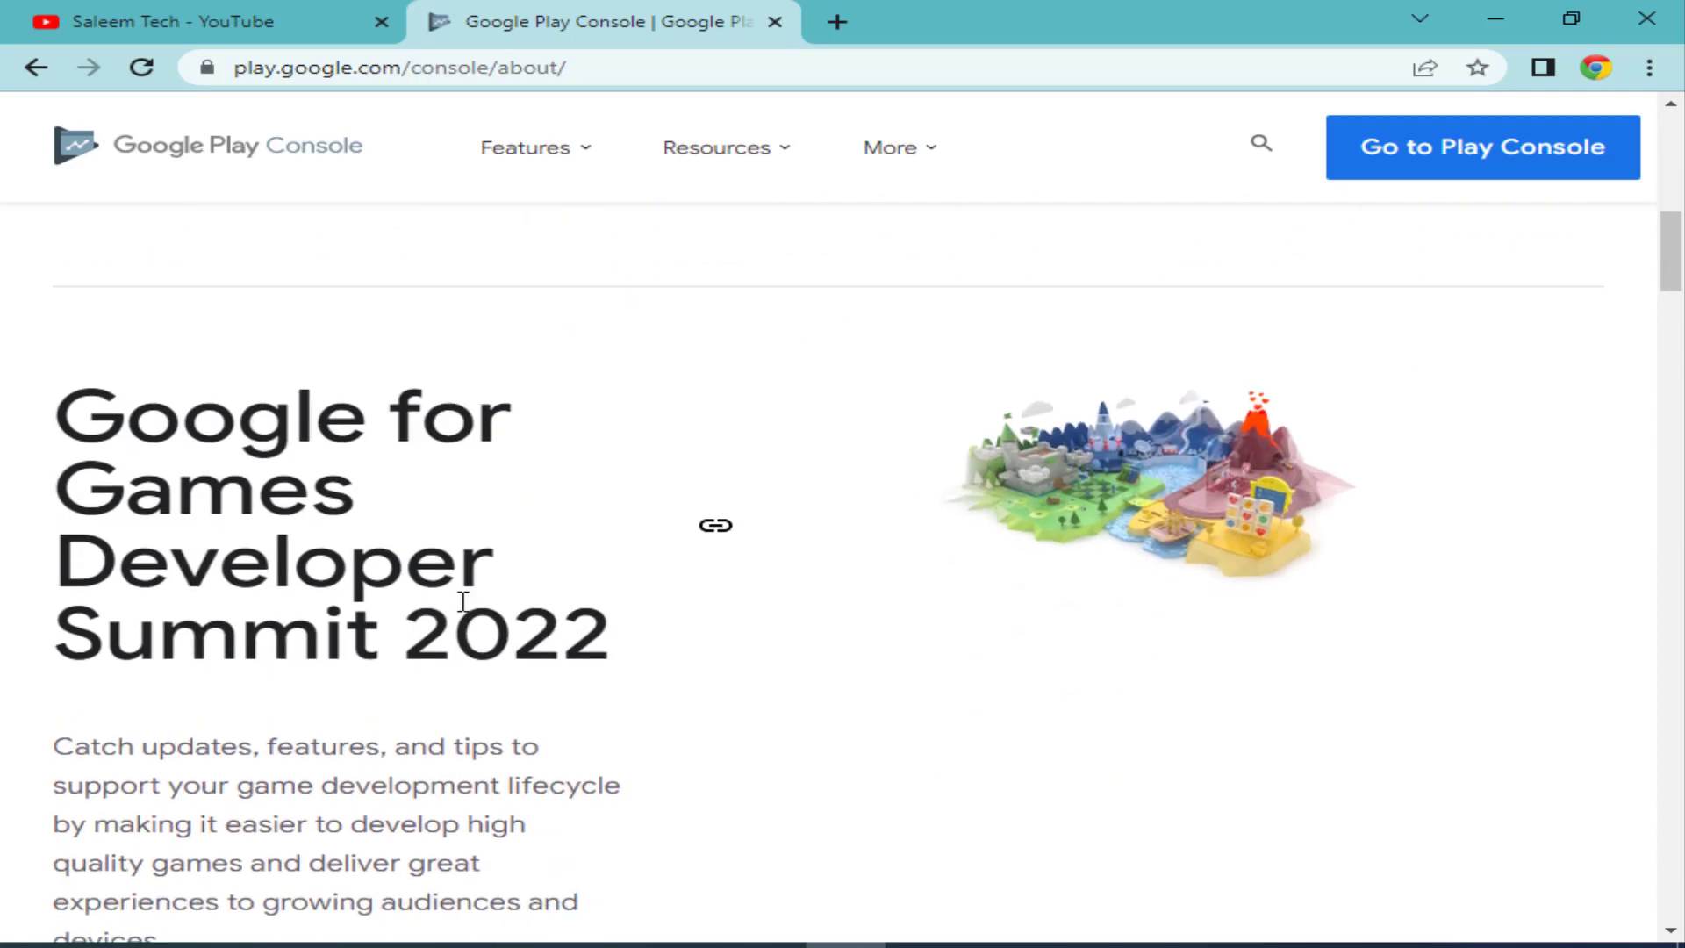
scroll(793, 647, "down", 3)
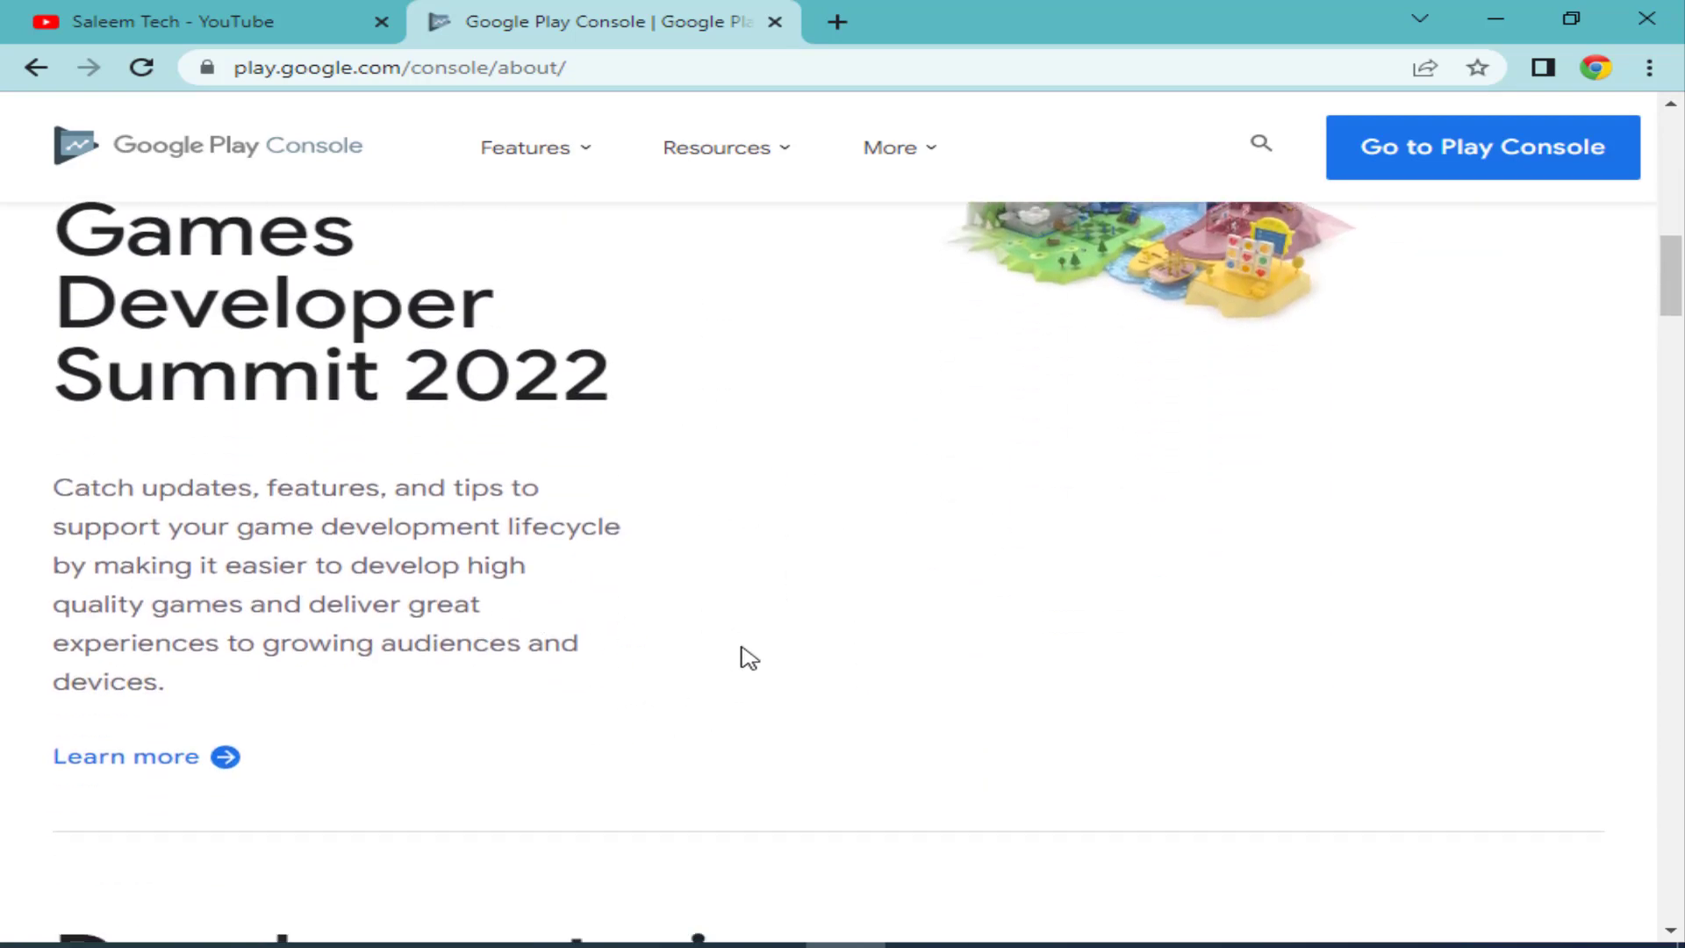
scroll(747, 658, "down", 4)
scroll(741, 688, "down", 3)
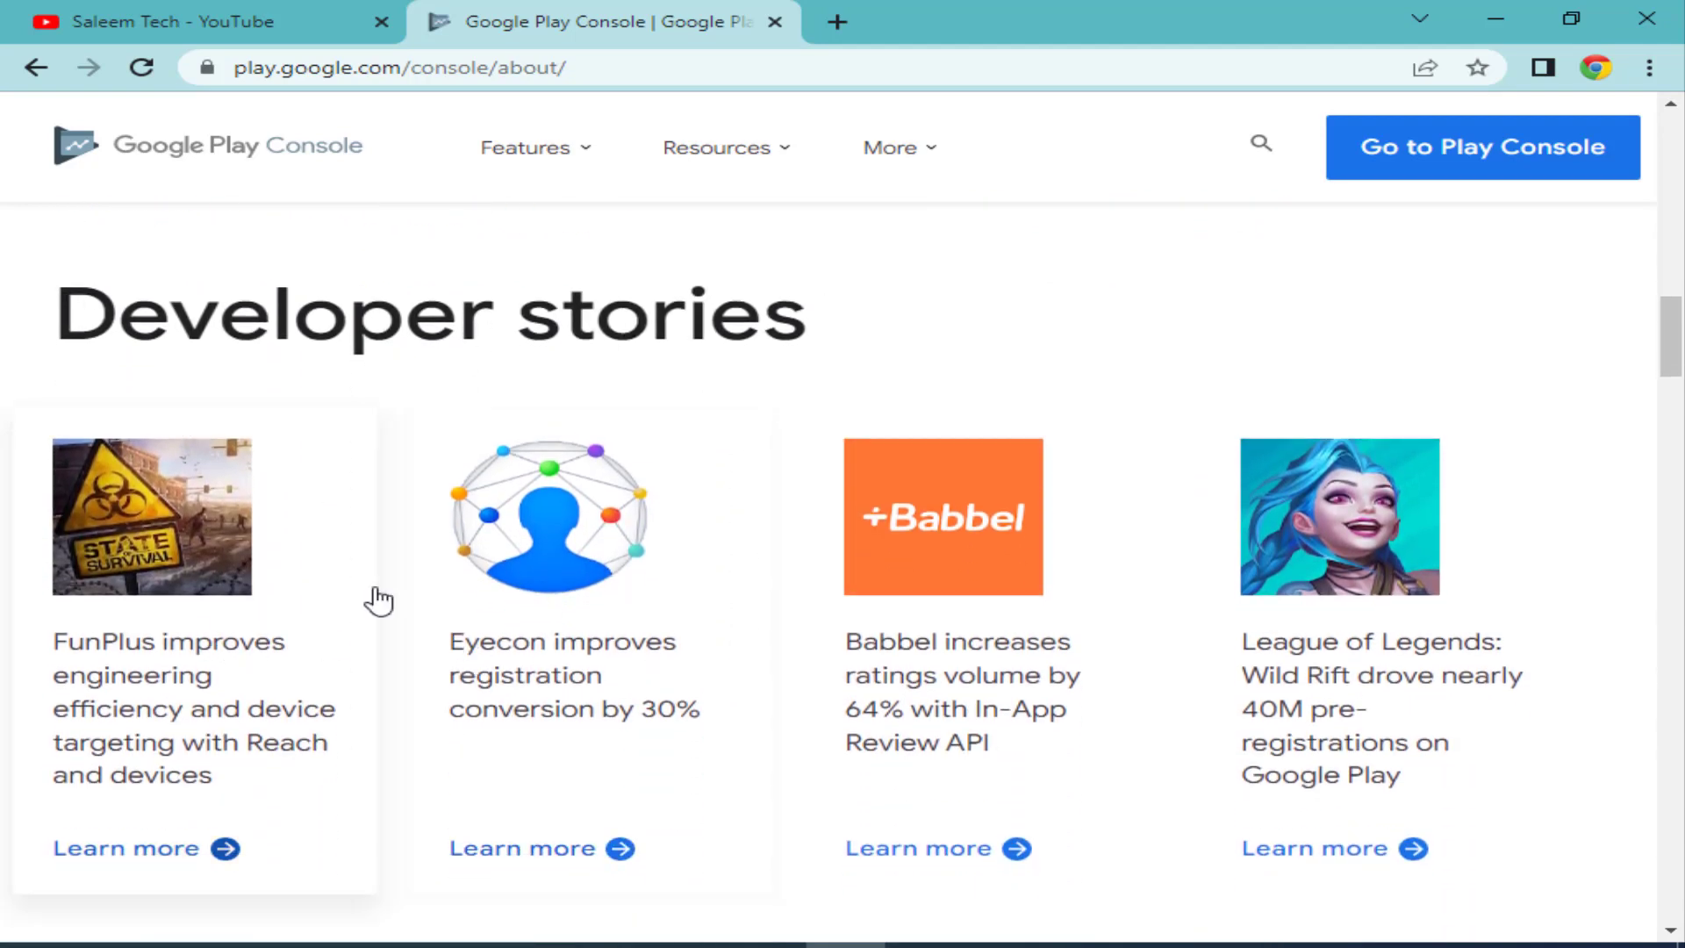
scroll(1246, 692, "down", 7)
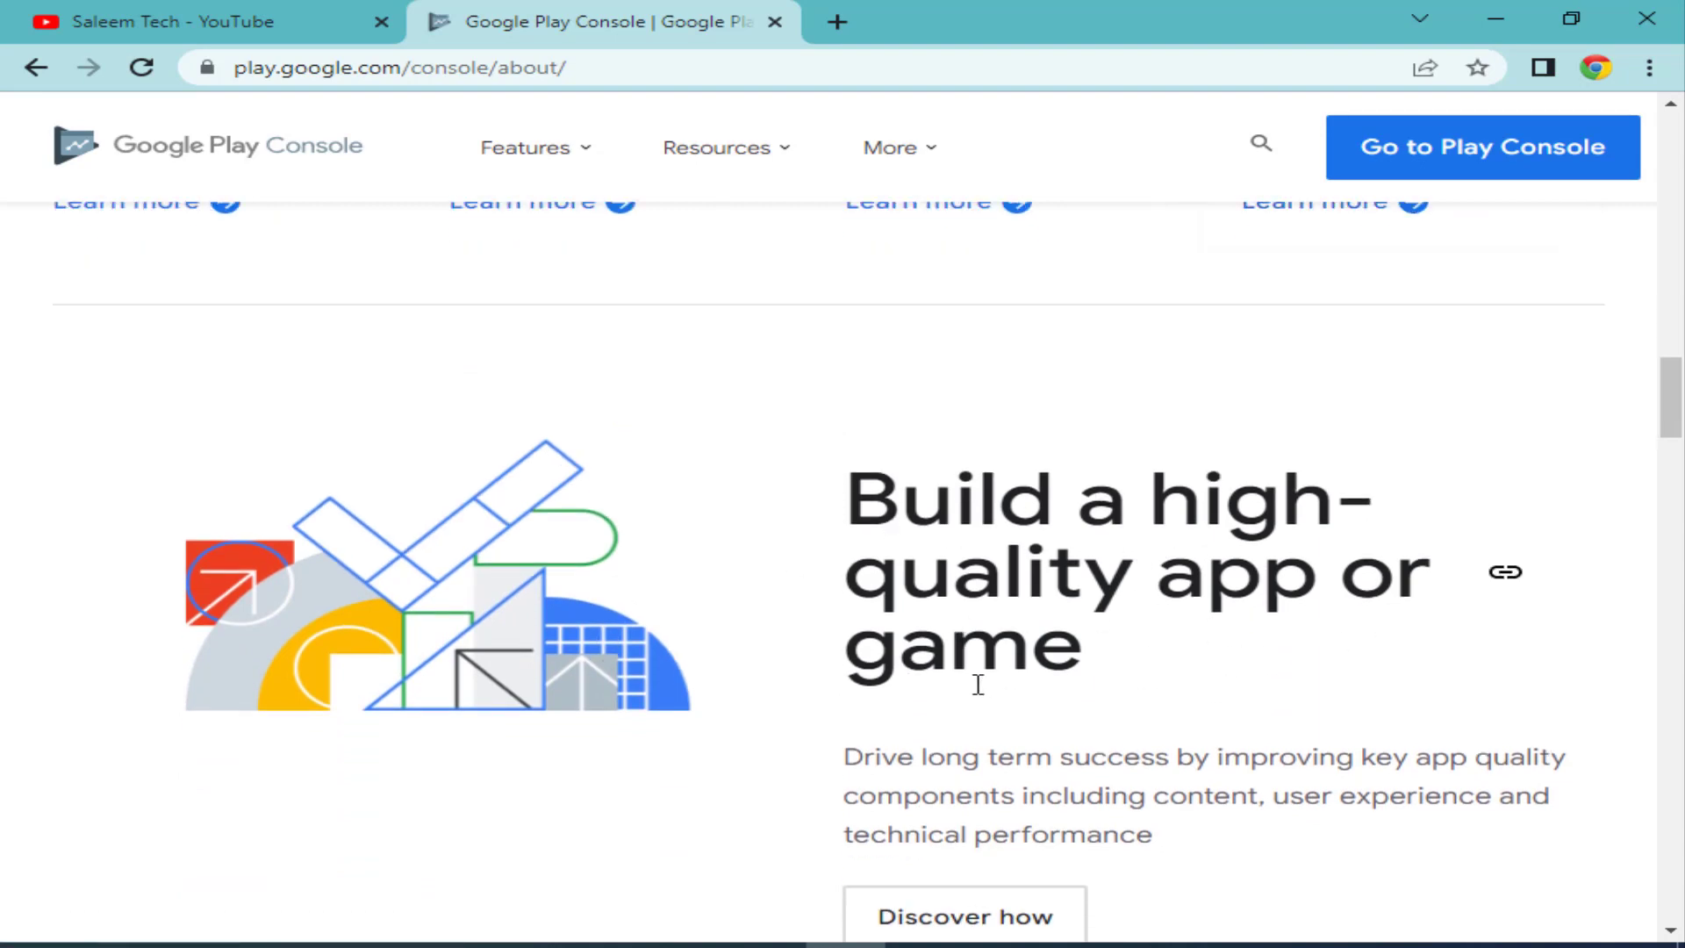
scroll(978, 685, "down", 7)
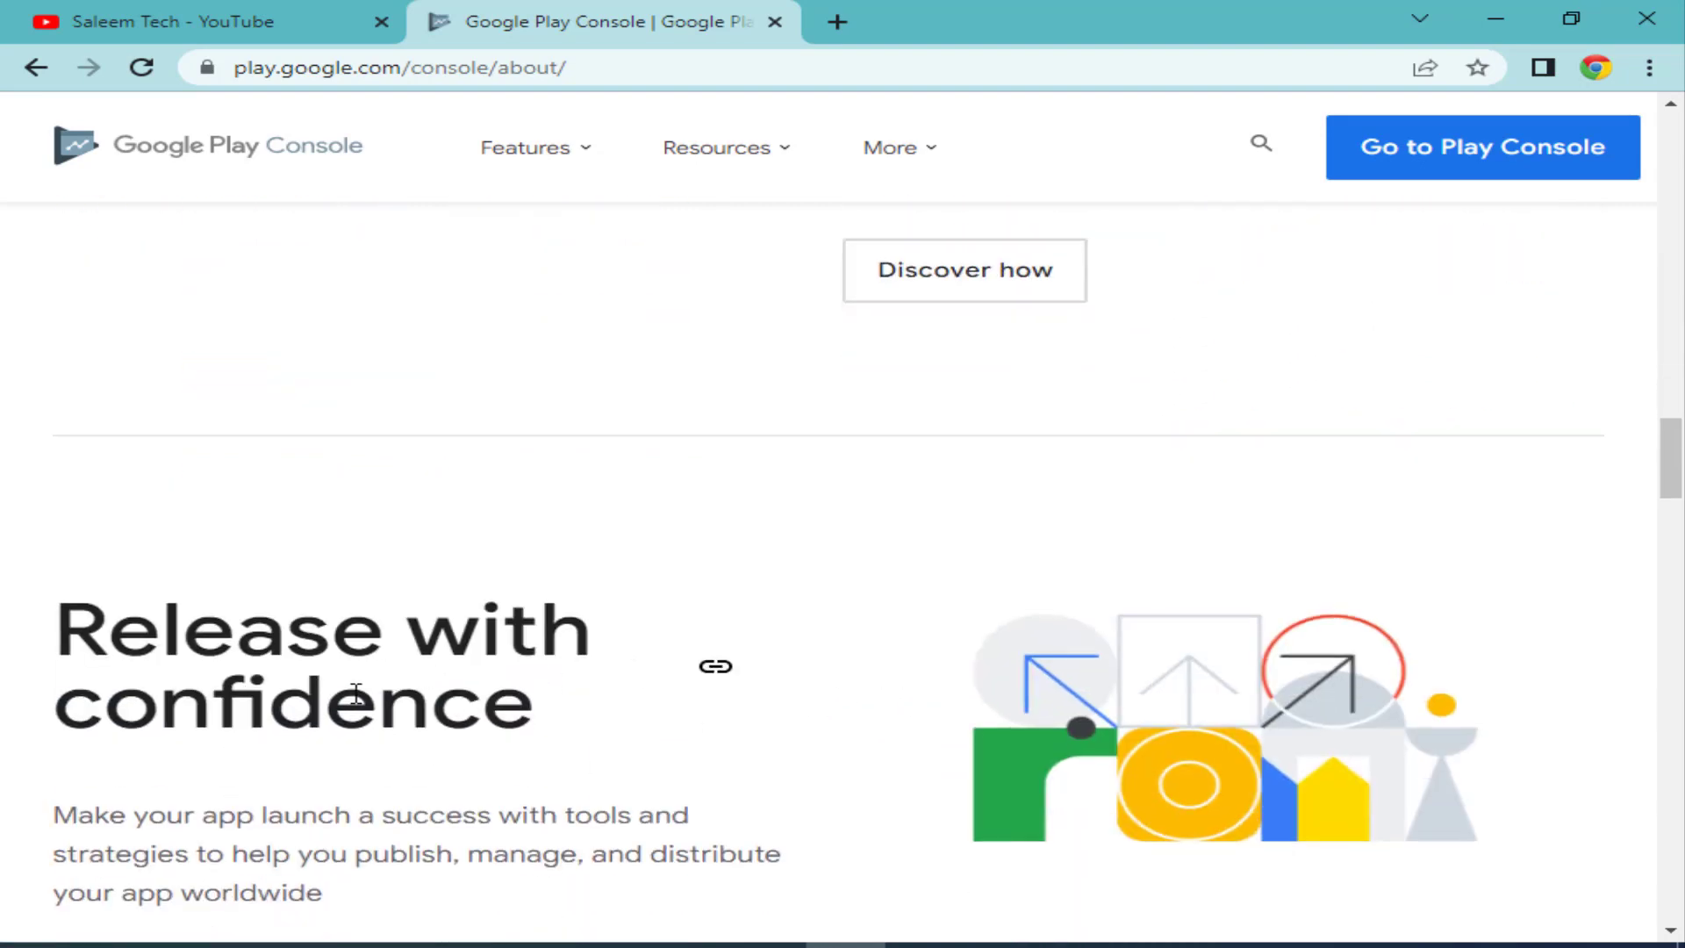
scroll(355, 694, "down", 10)
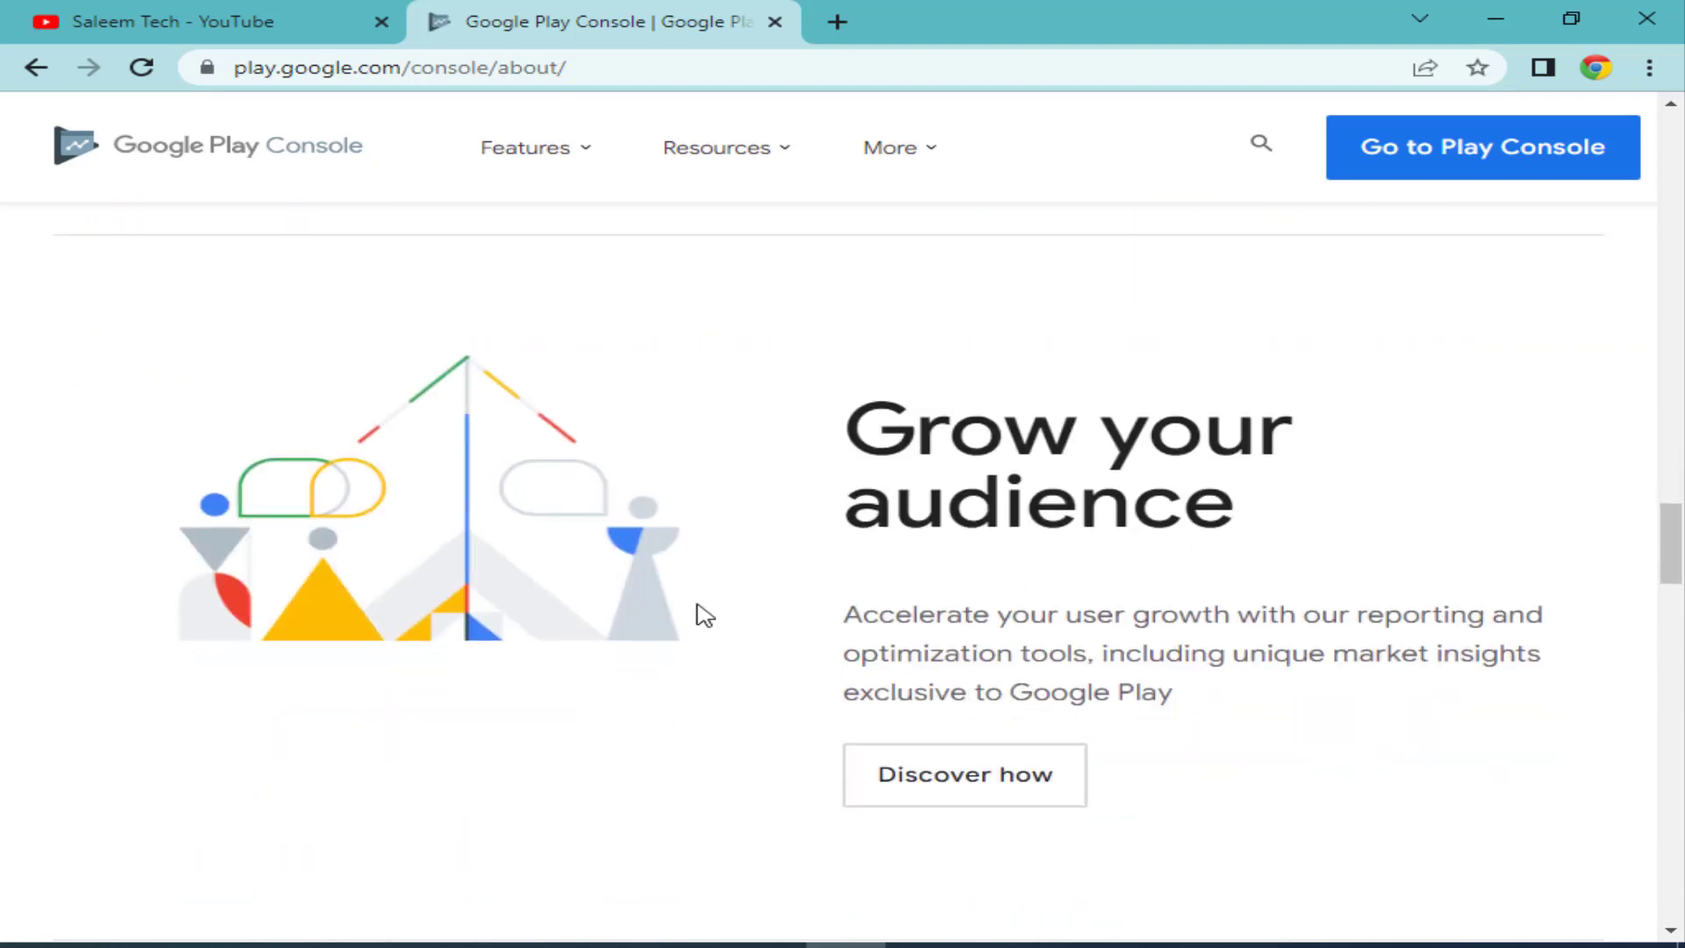
scroll(703, 615, "down", 9)
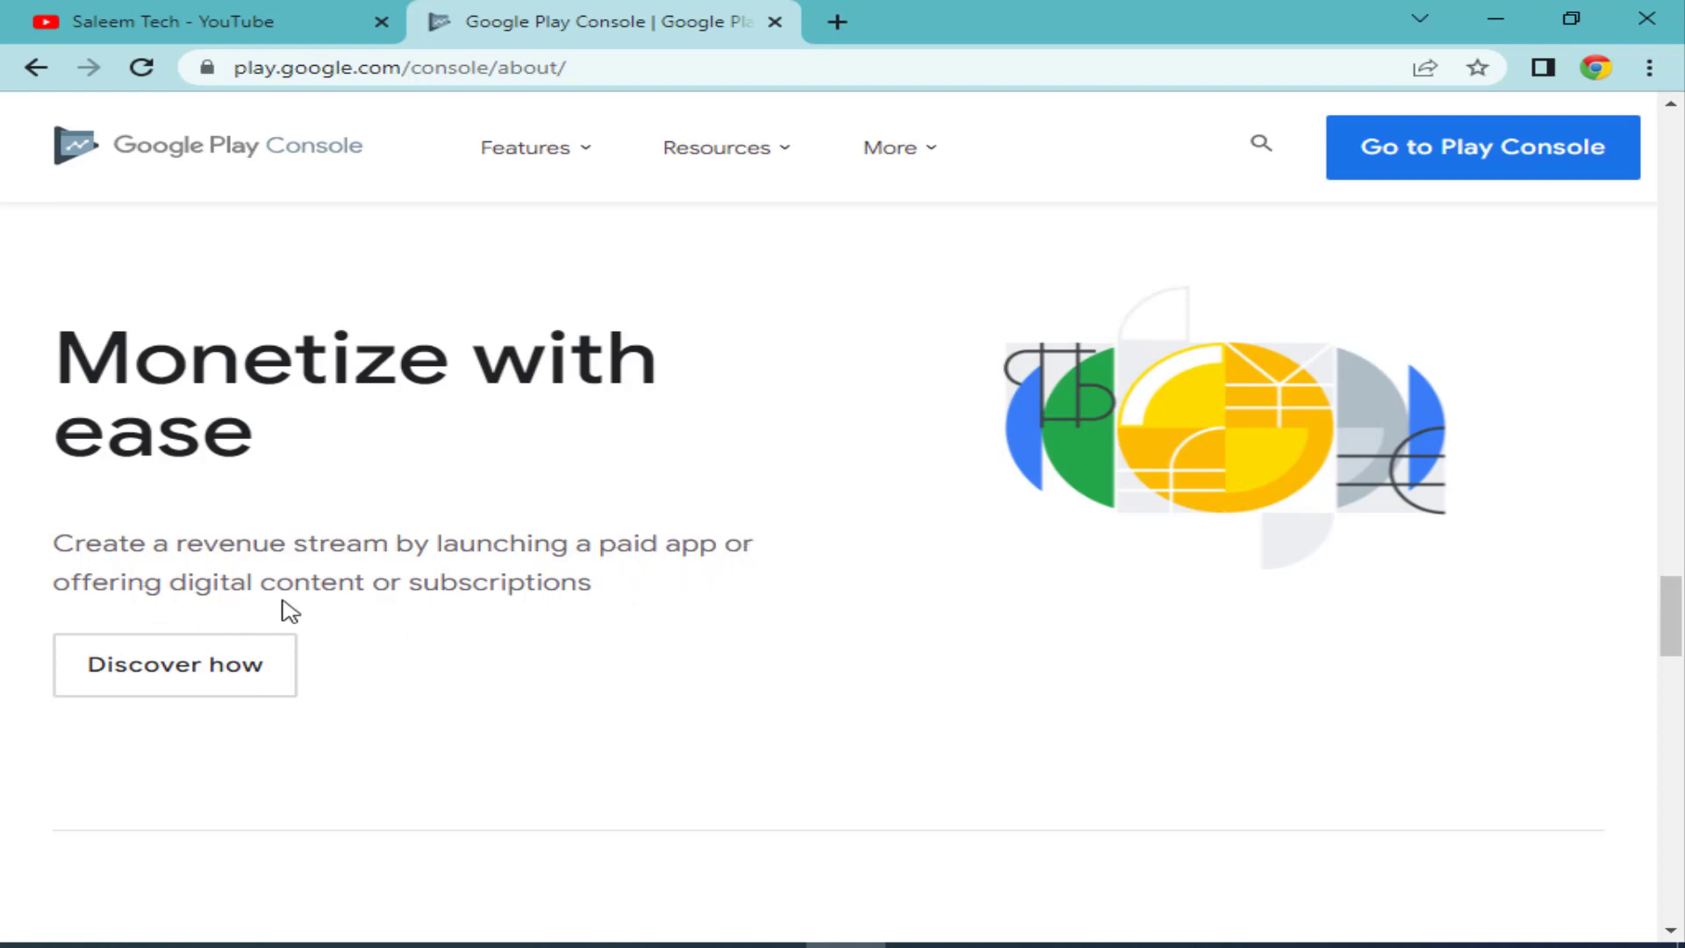
scroll(596, 685, "down", 20)
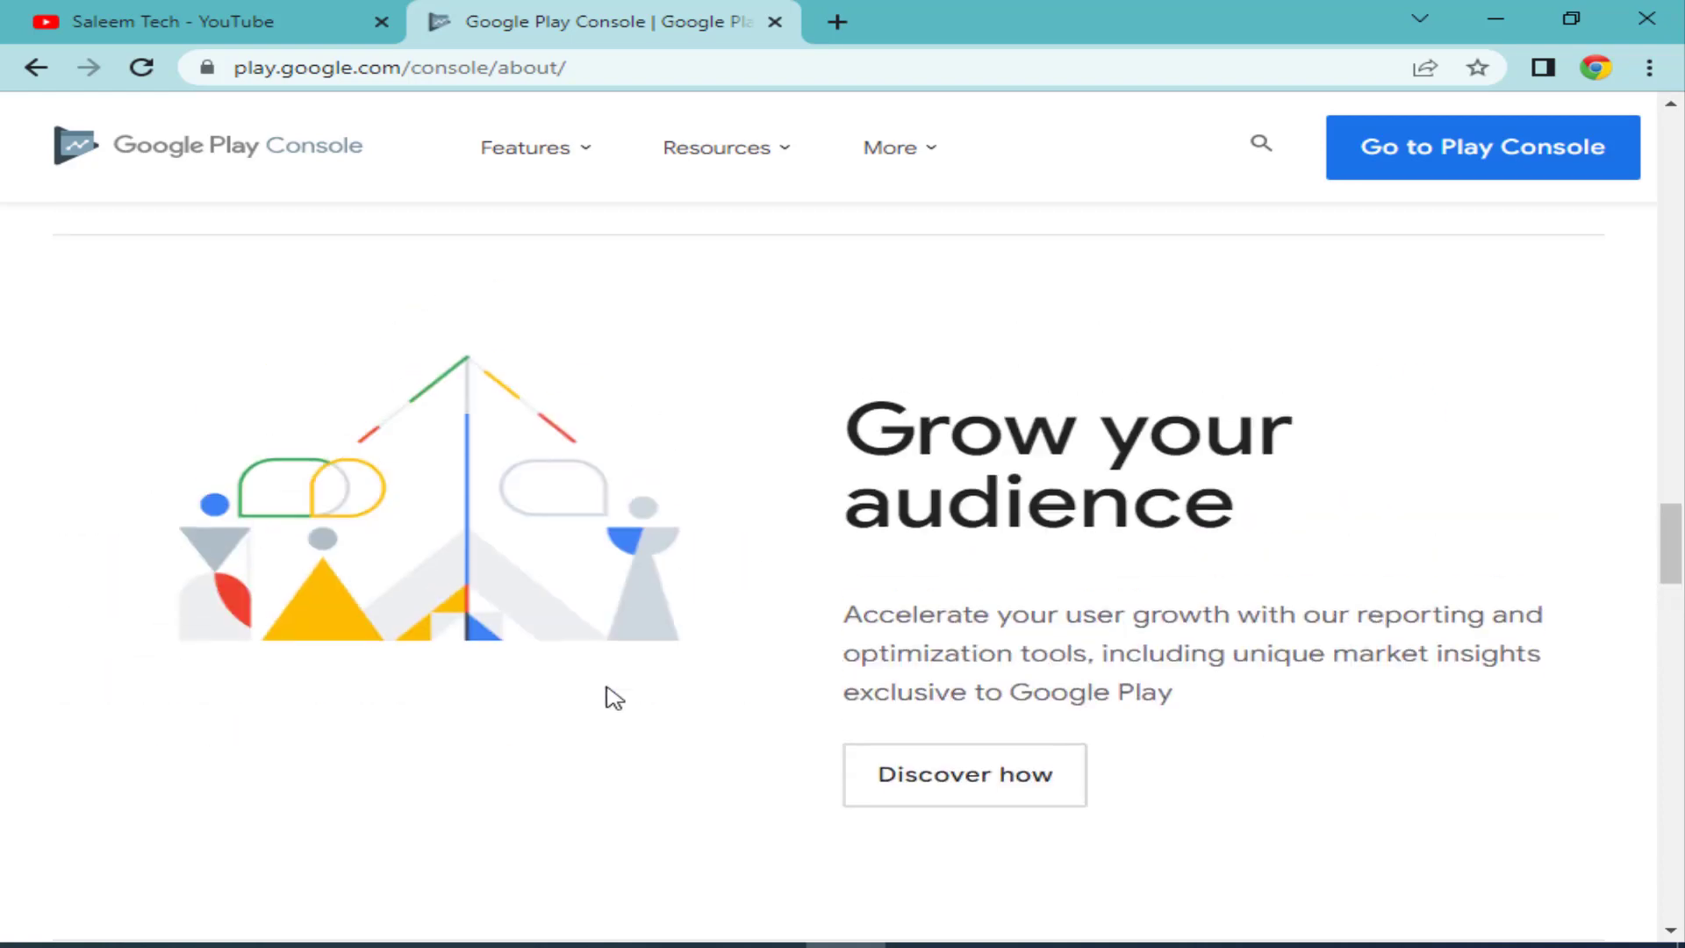
scroll(596, 677, "up", 20)
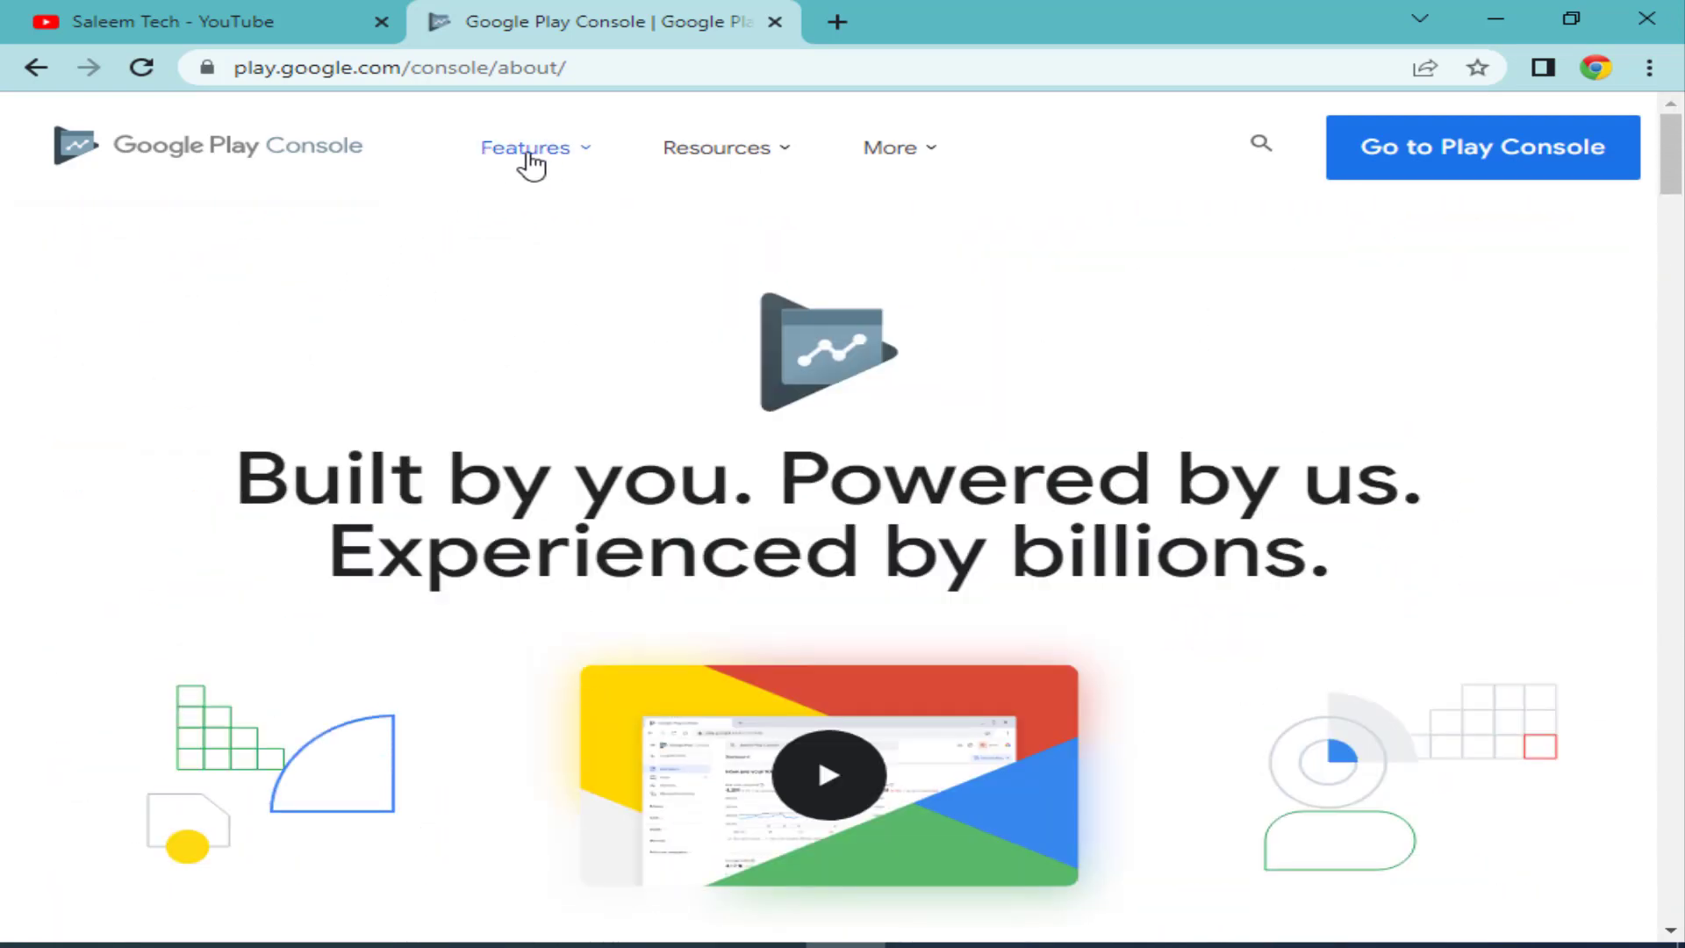
Show the Features menu and highlight its Test, Release, Quality, Grow, Monetize and Manage headings.
left_click(590, 161)
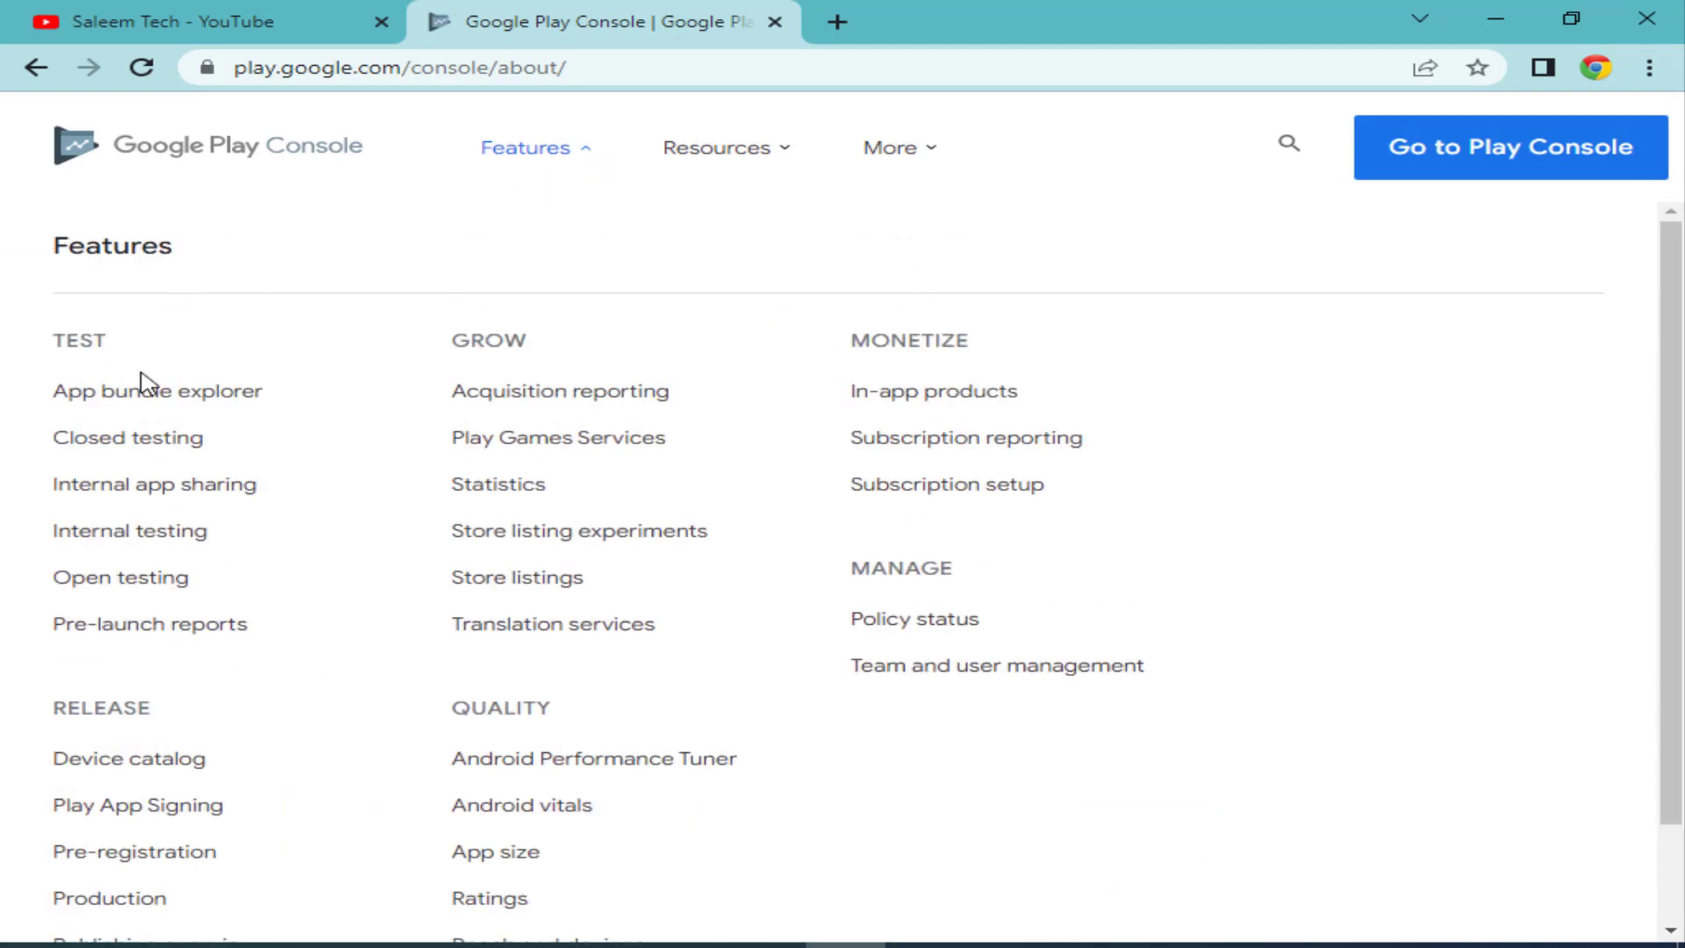
scroll(182, 654, "down", 2)
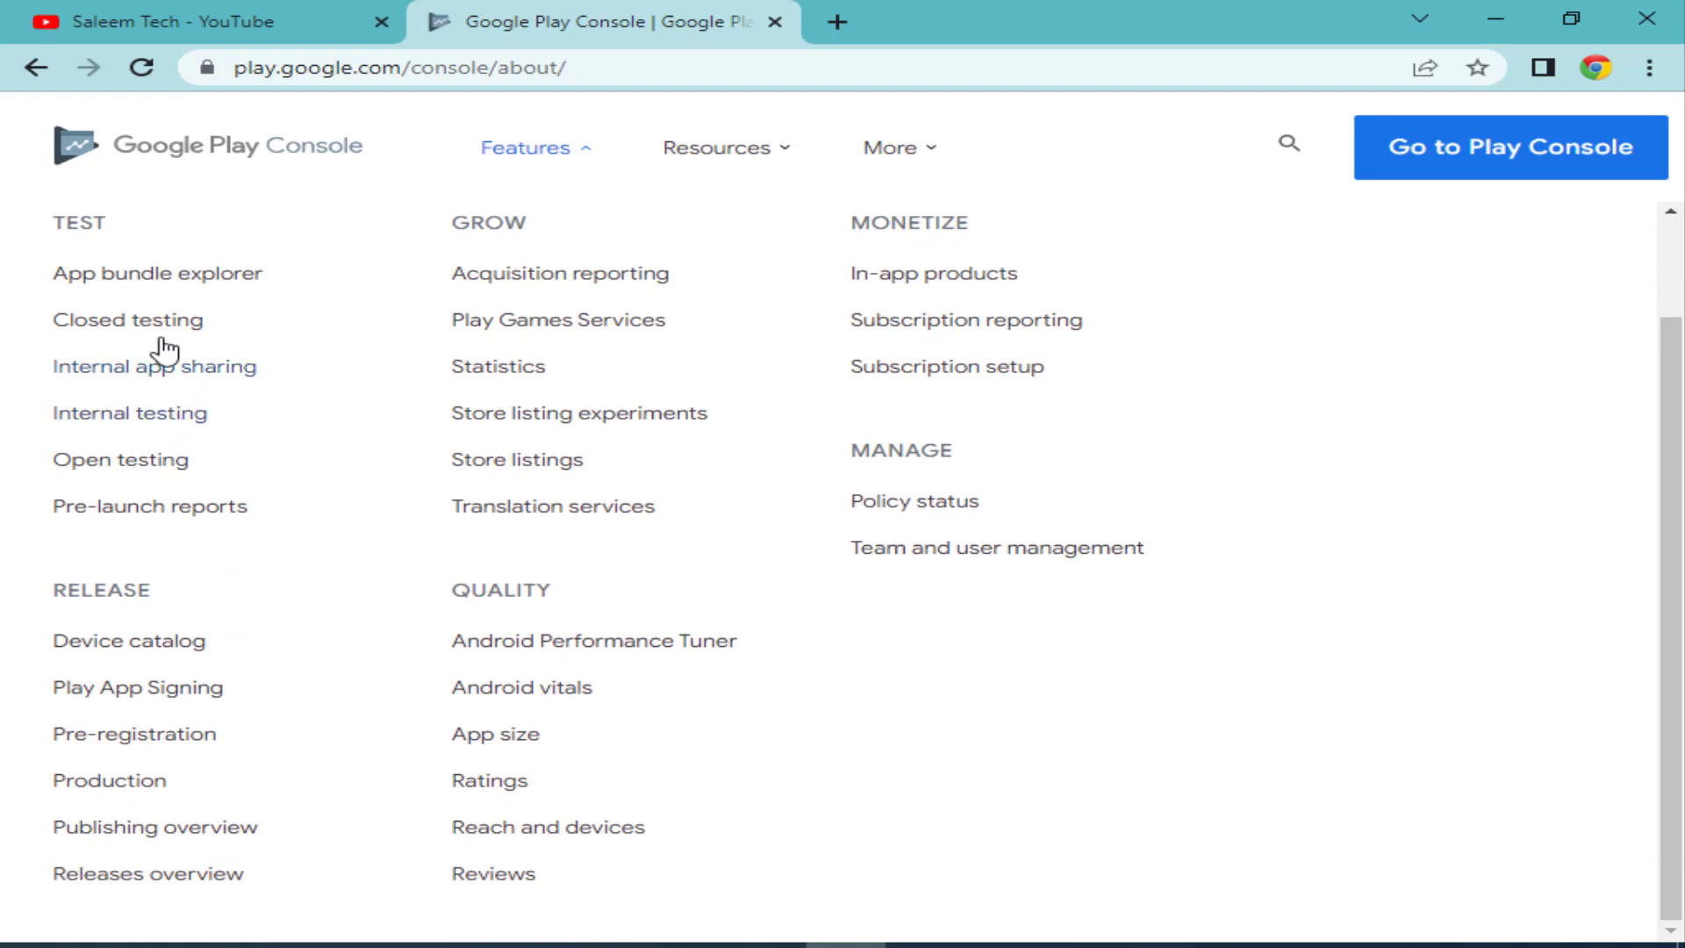
scroll(109, 350, "up", 2)
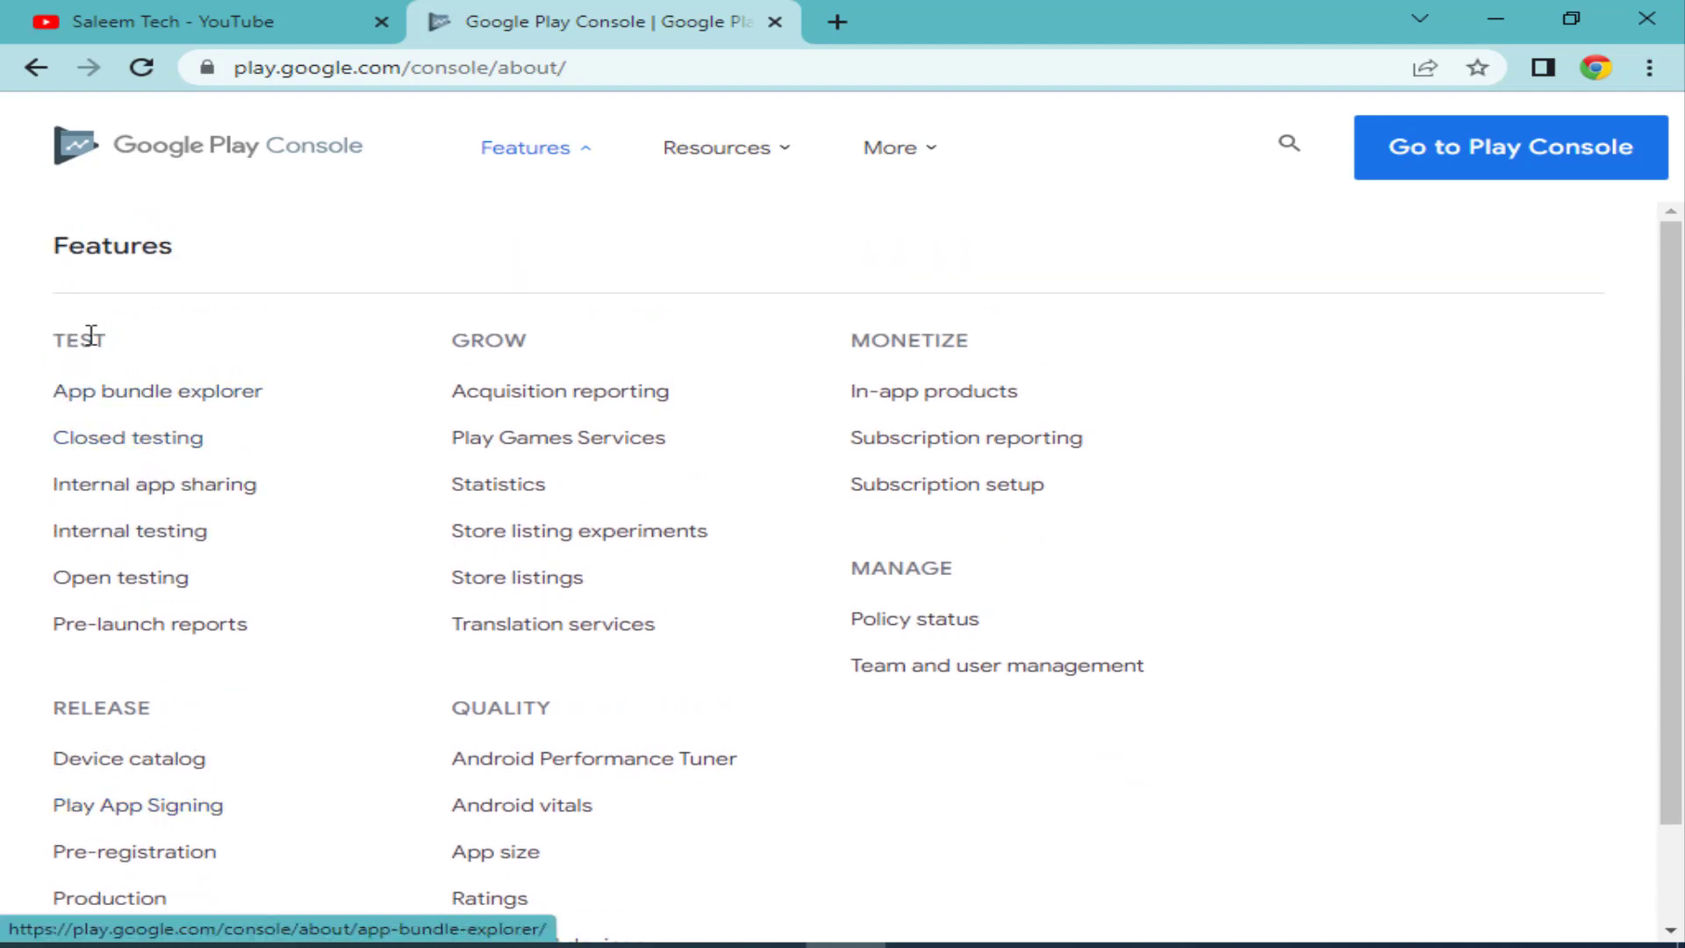
double_click(61, 341)
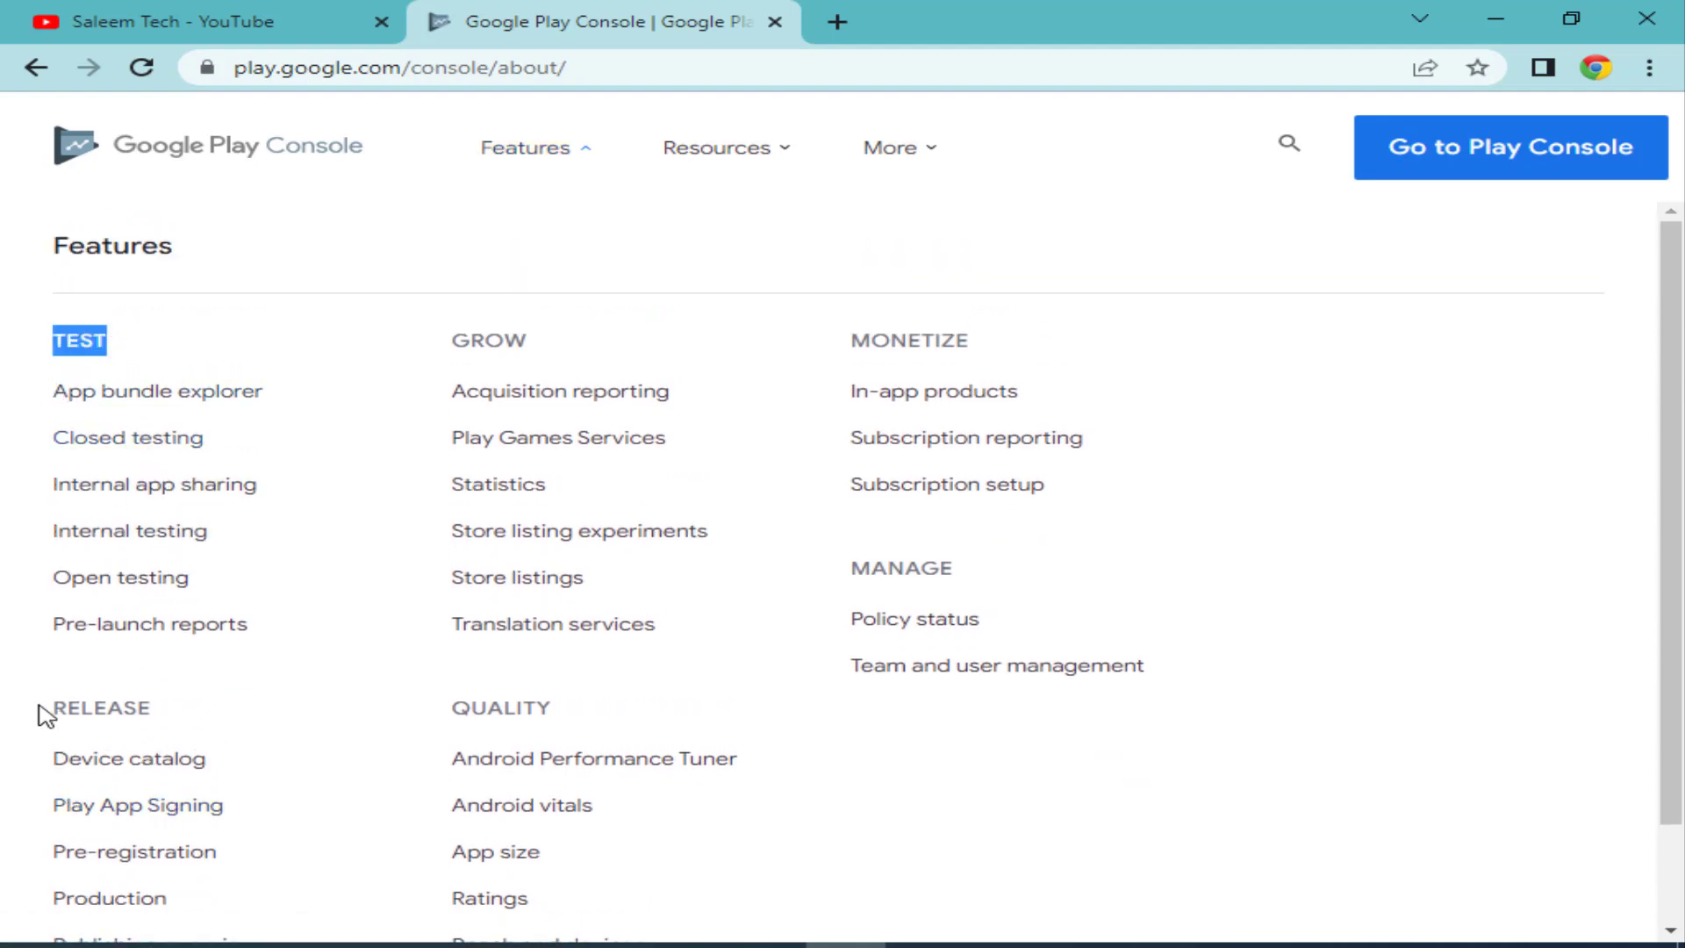
left_click_drag(38, 715, 173, 711)
double_click(491, 707)
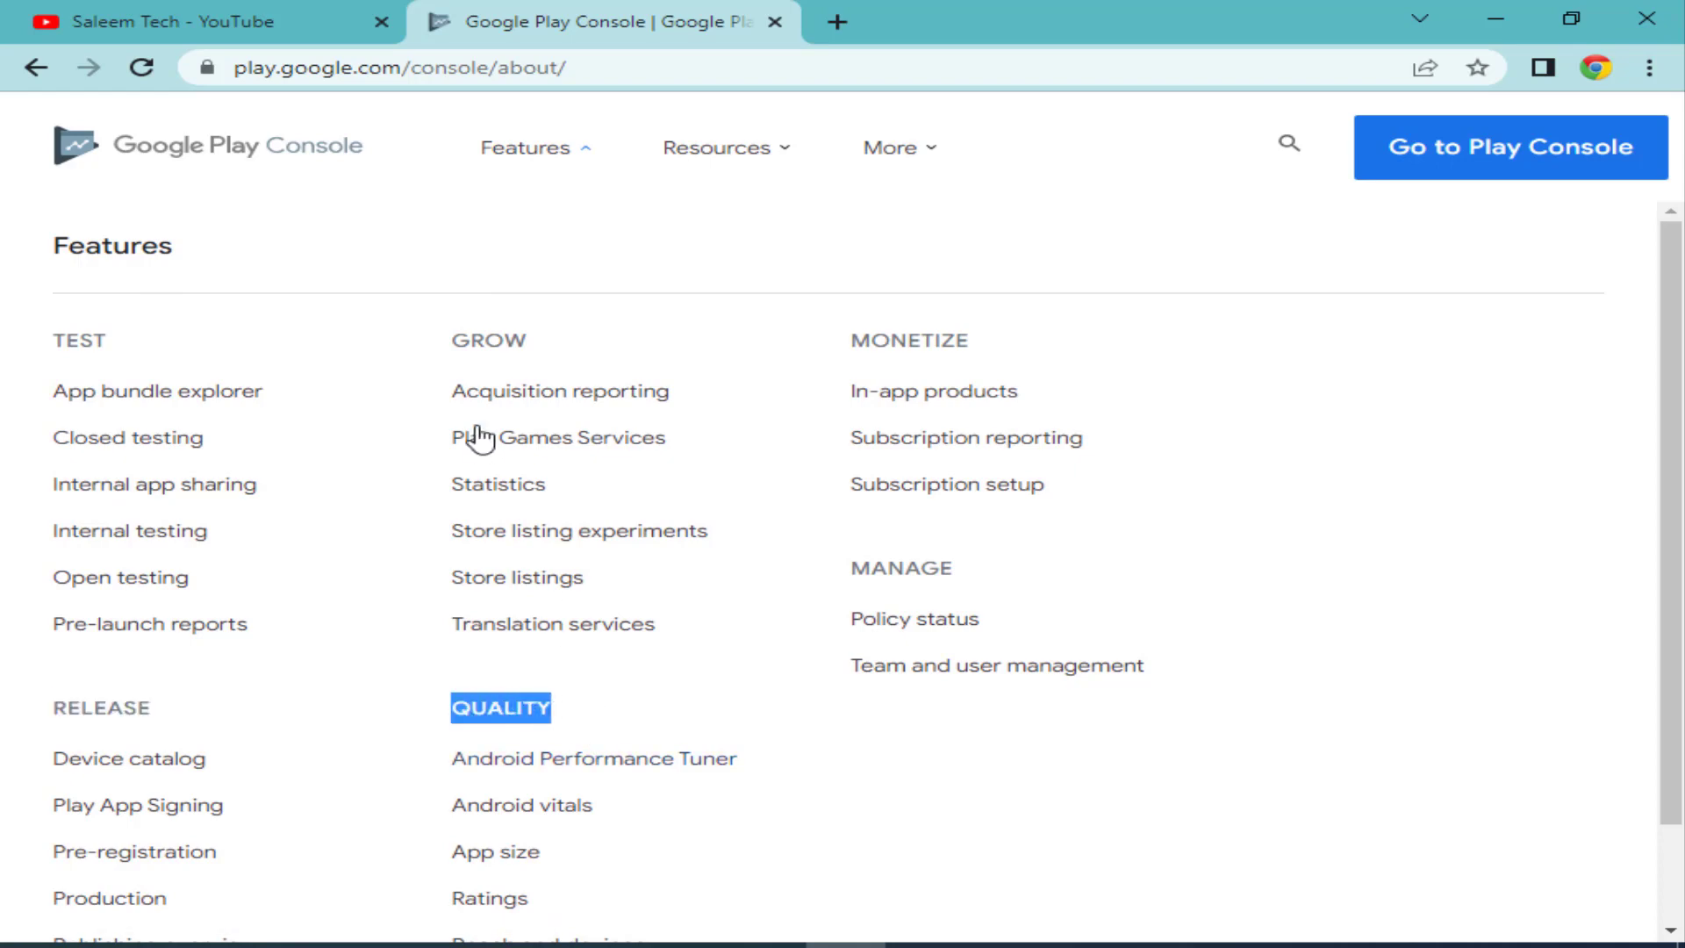
left_click_drag(439, 352, 566, 346)
left_click_drag(842, 347, 1005, 349)
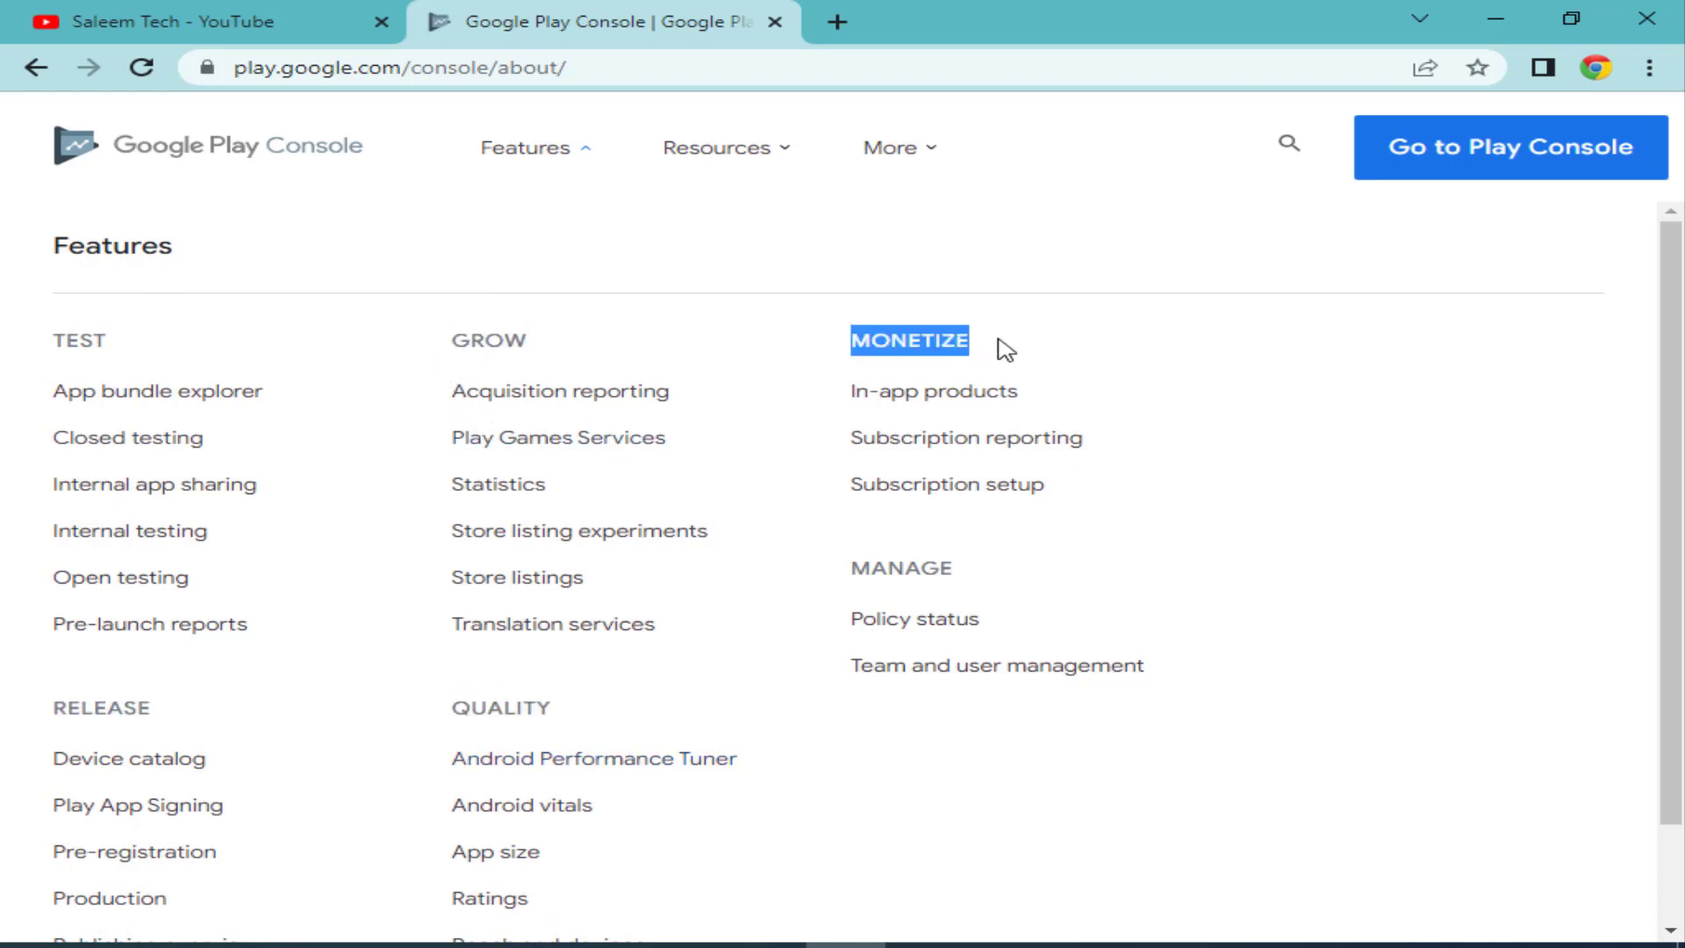
left_click_drag(847, 561, 1030, 556)
scroll(804, 740, "down", 1)
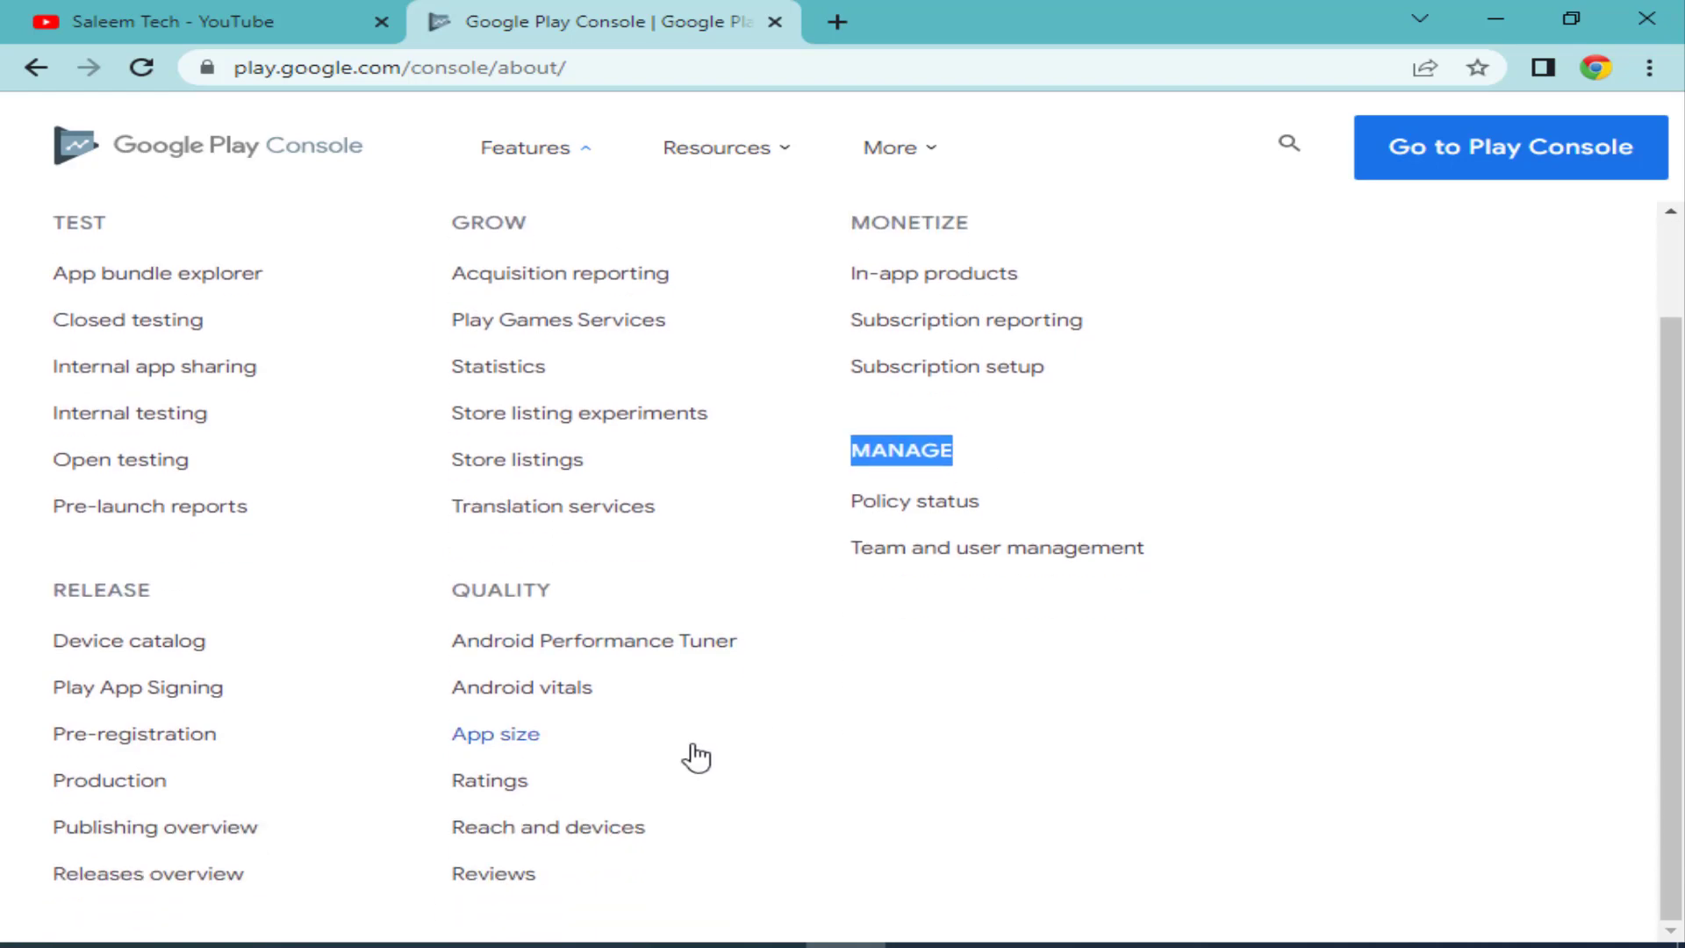
scroll(805, 767, "up", 1)
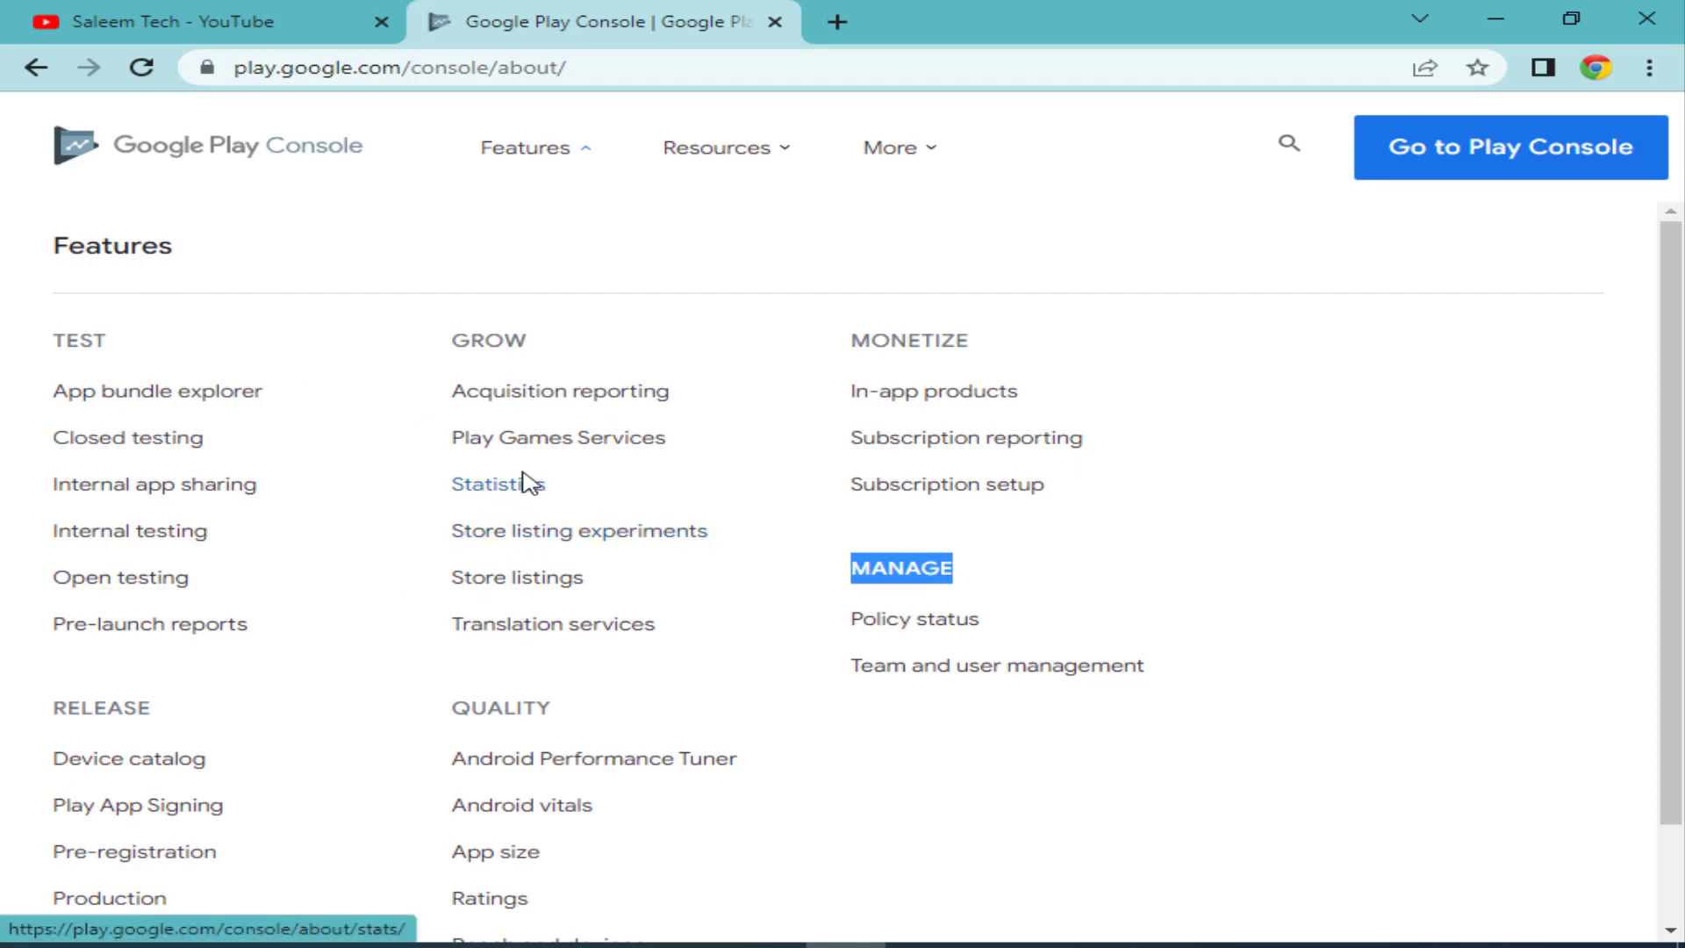
Browse the Resources and More menus, then close the More dropdown.
left_click(780, 151)
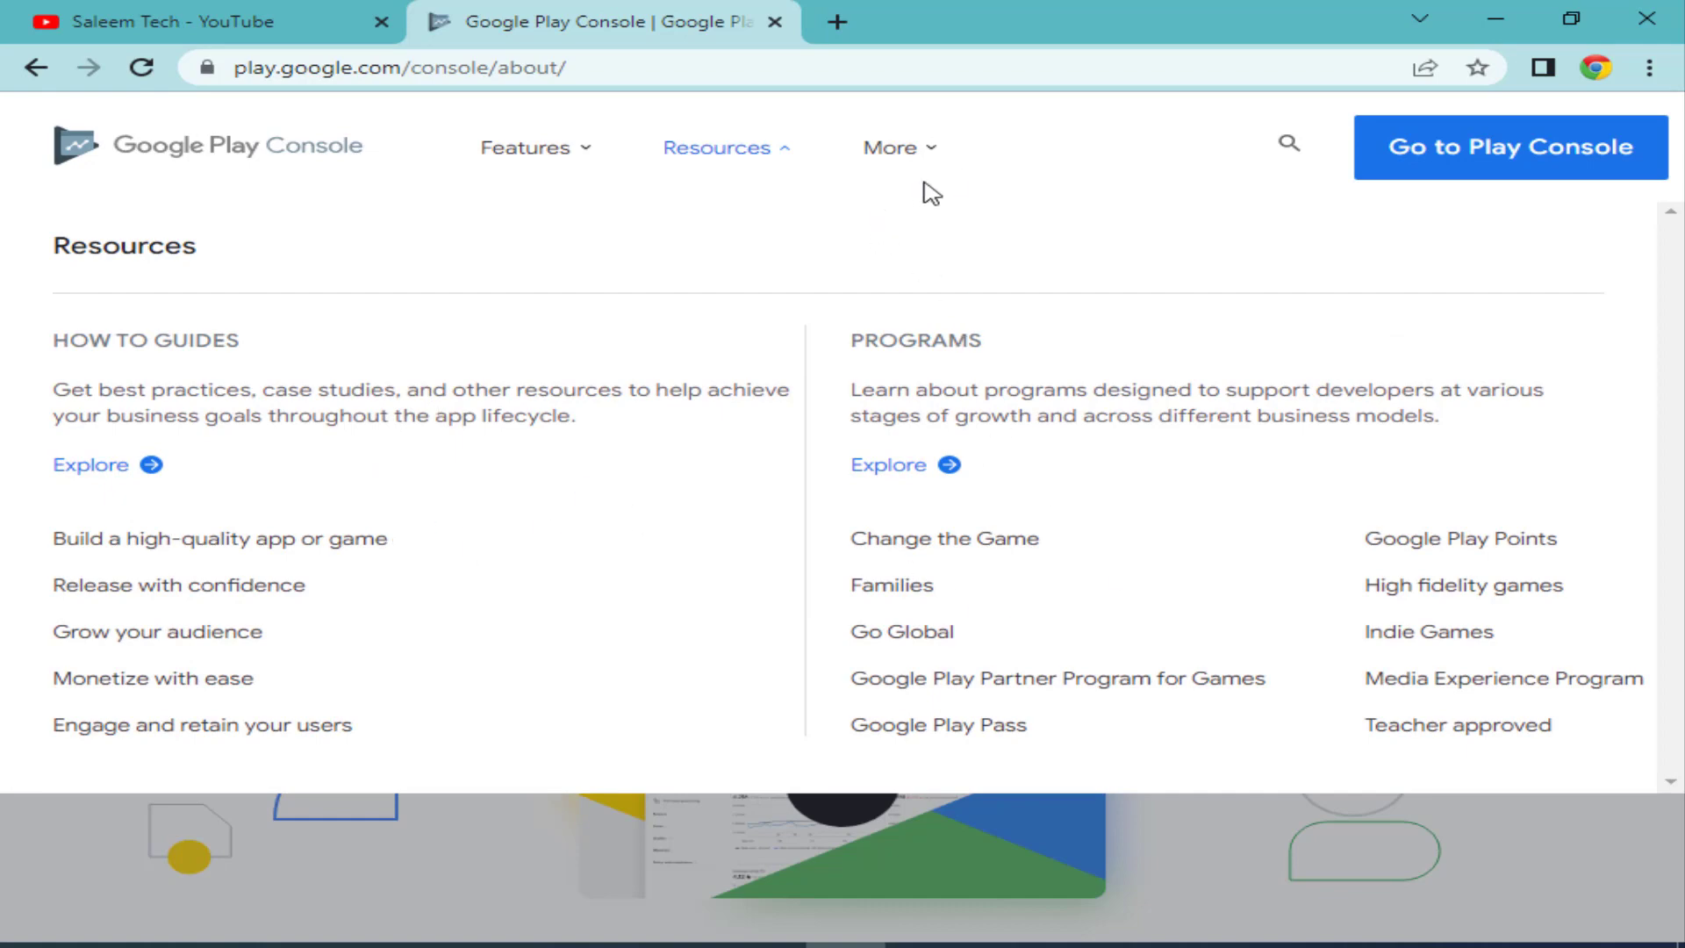
left_click(938, 156)
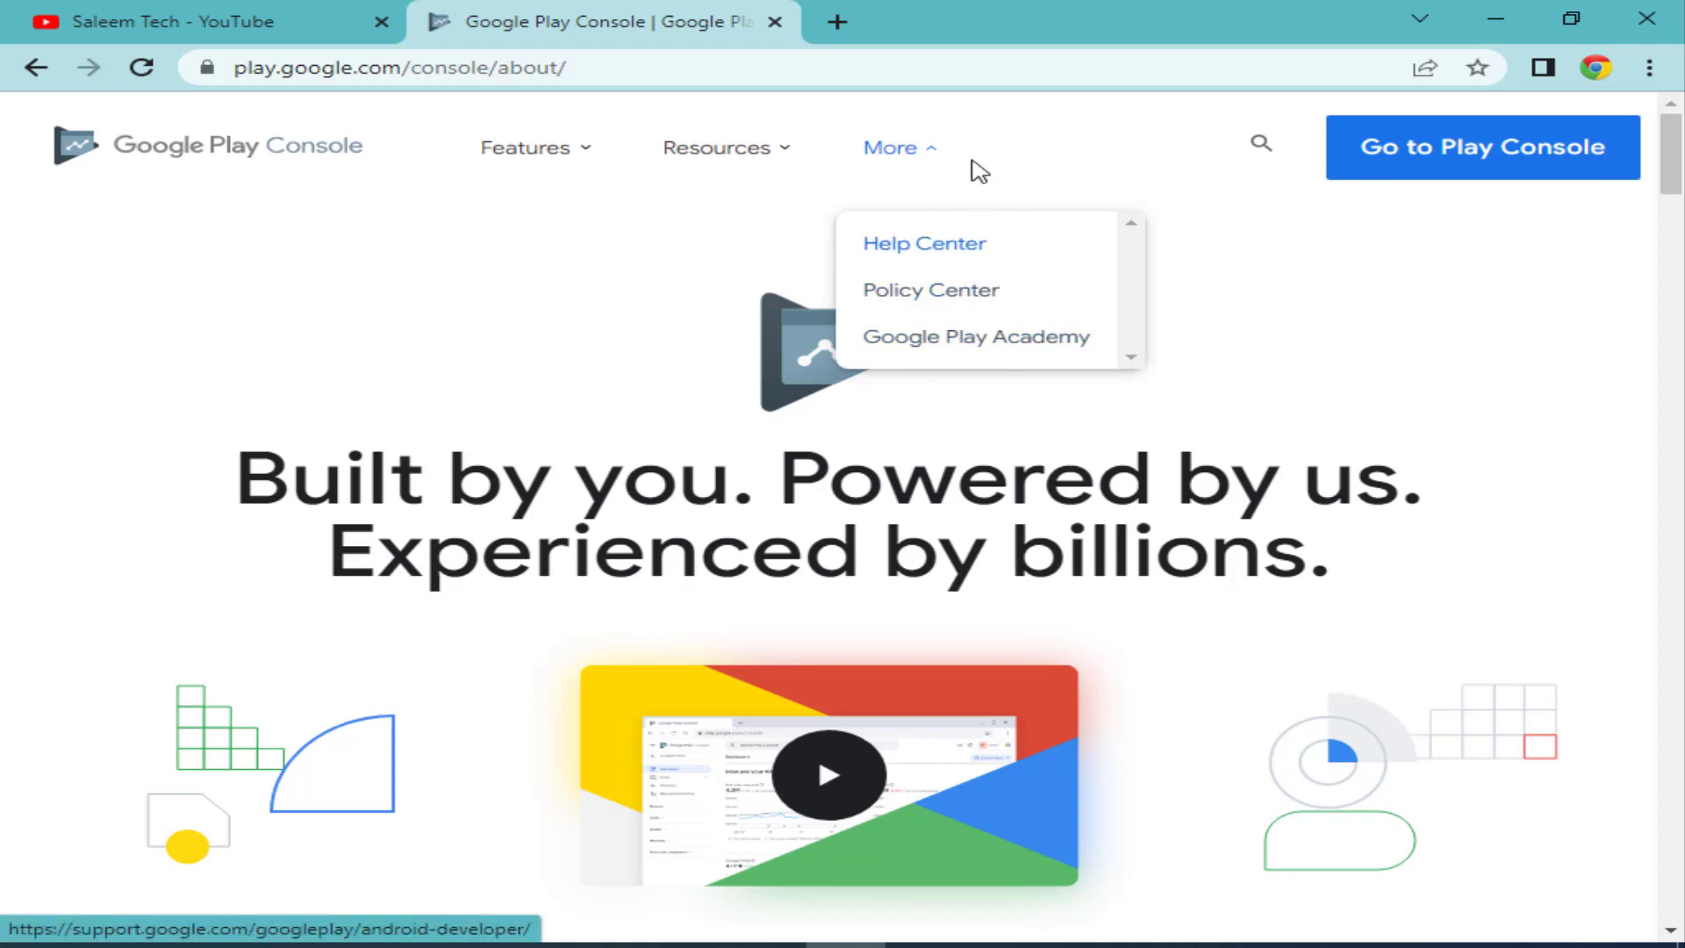
left_click(1040, 168)
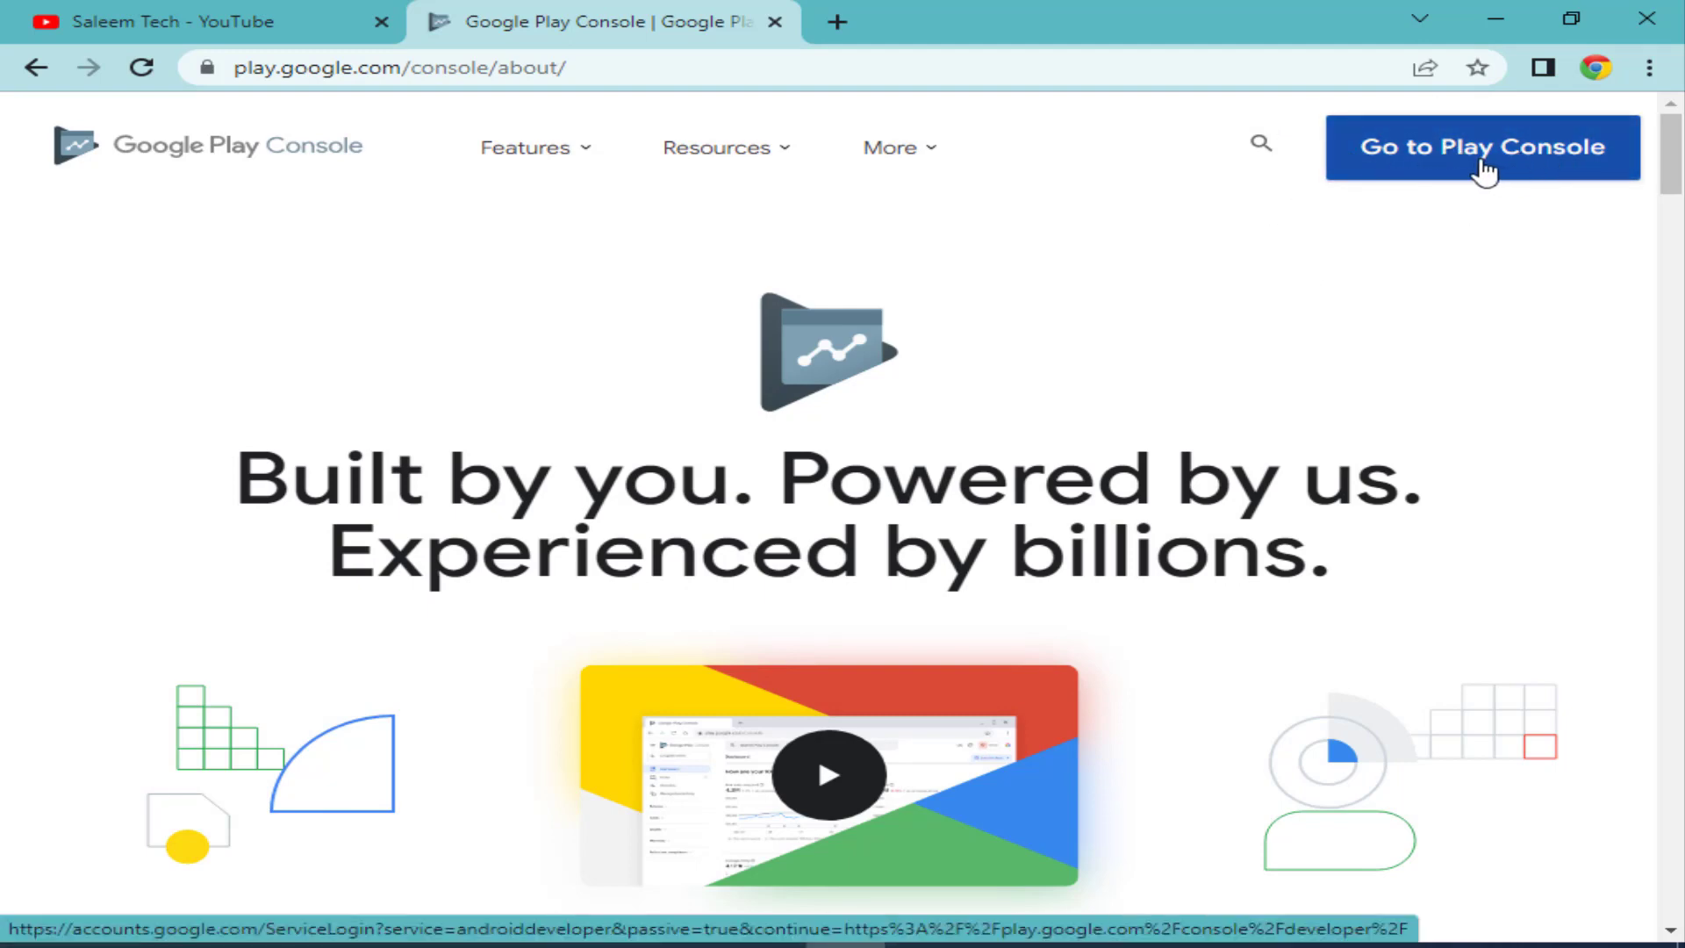
Go to the Play Console sign-in page in a new tab.
left_click(1488, 169)
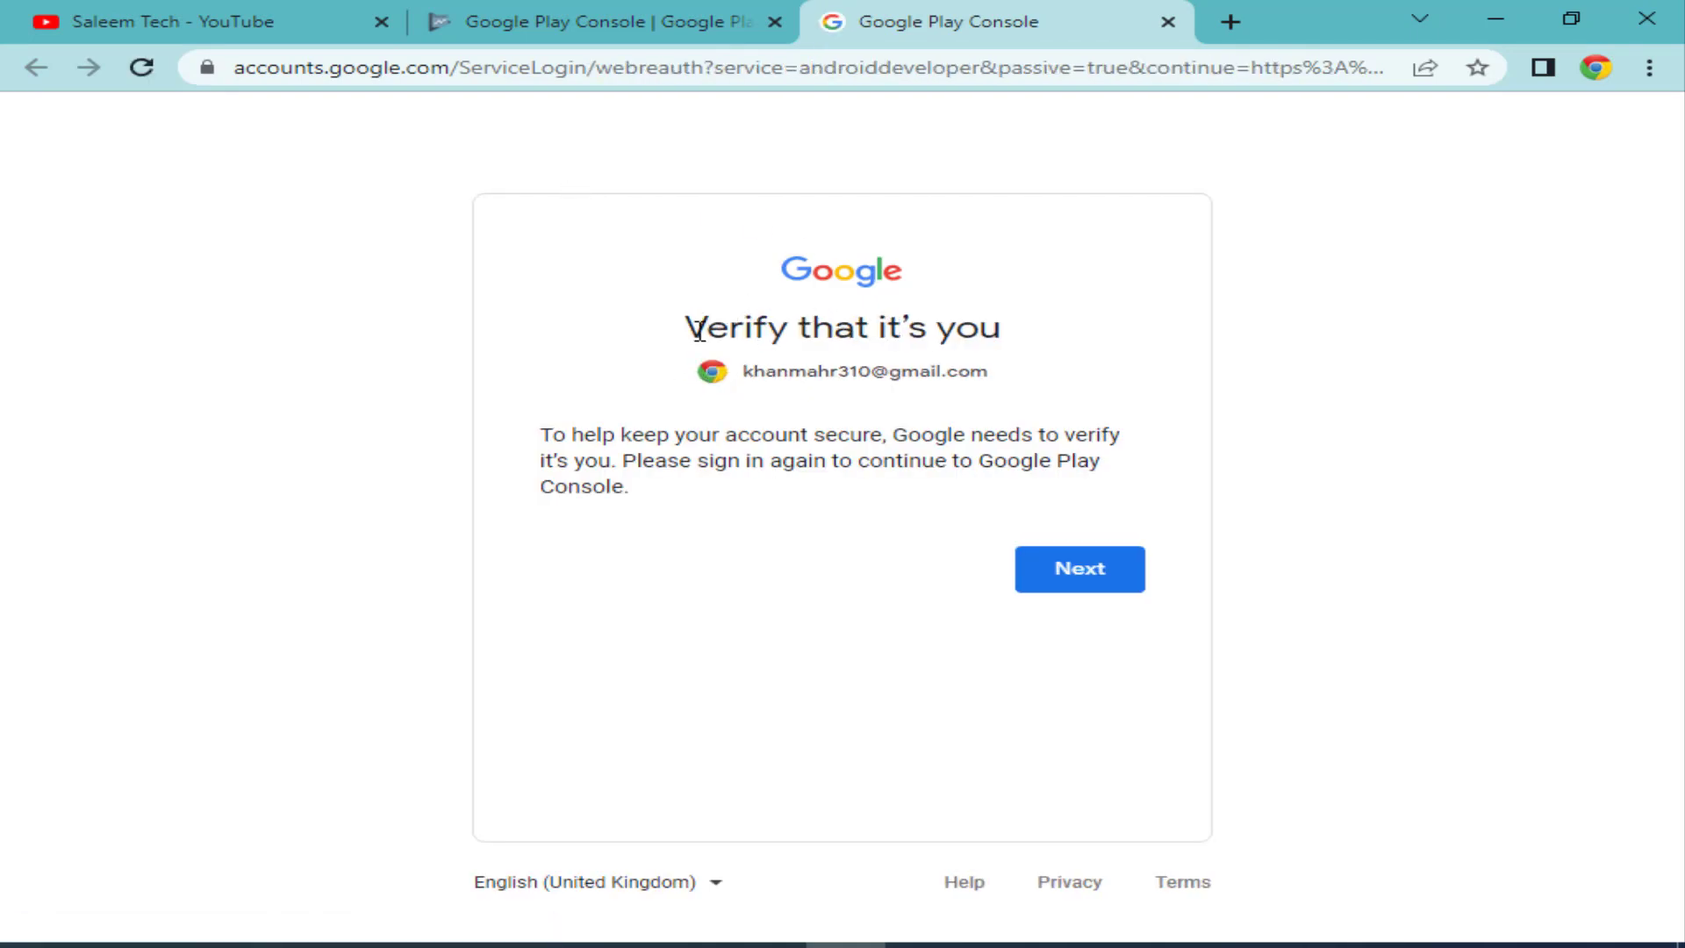
left_click_drag(698, 330, 1034, 345)
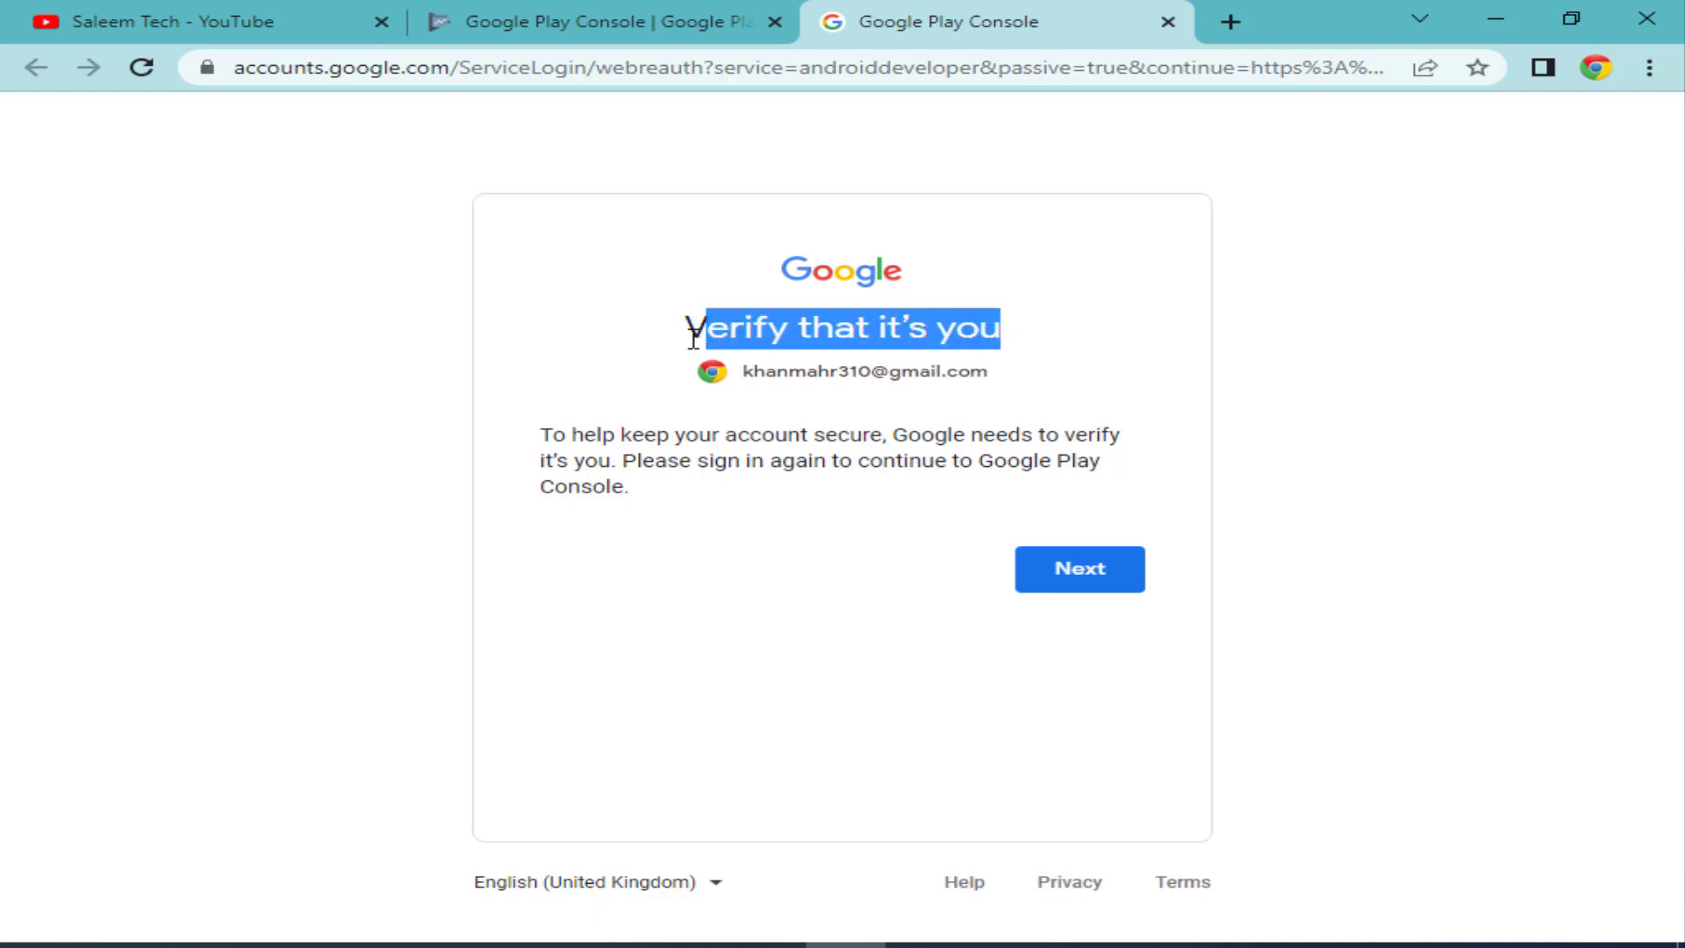
left_click(752, 367)
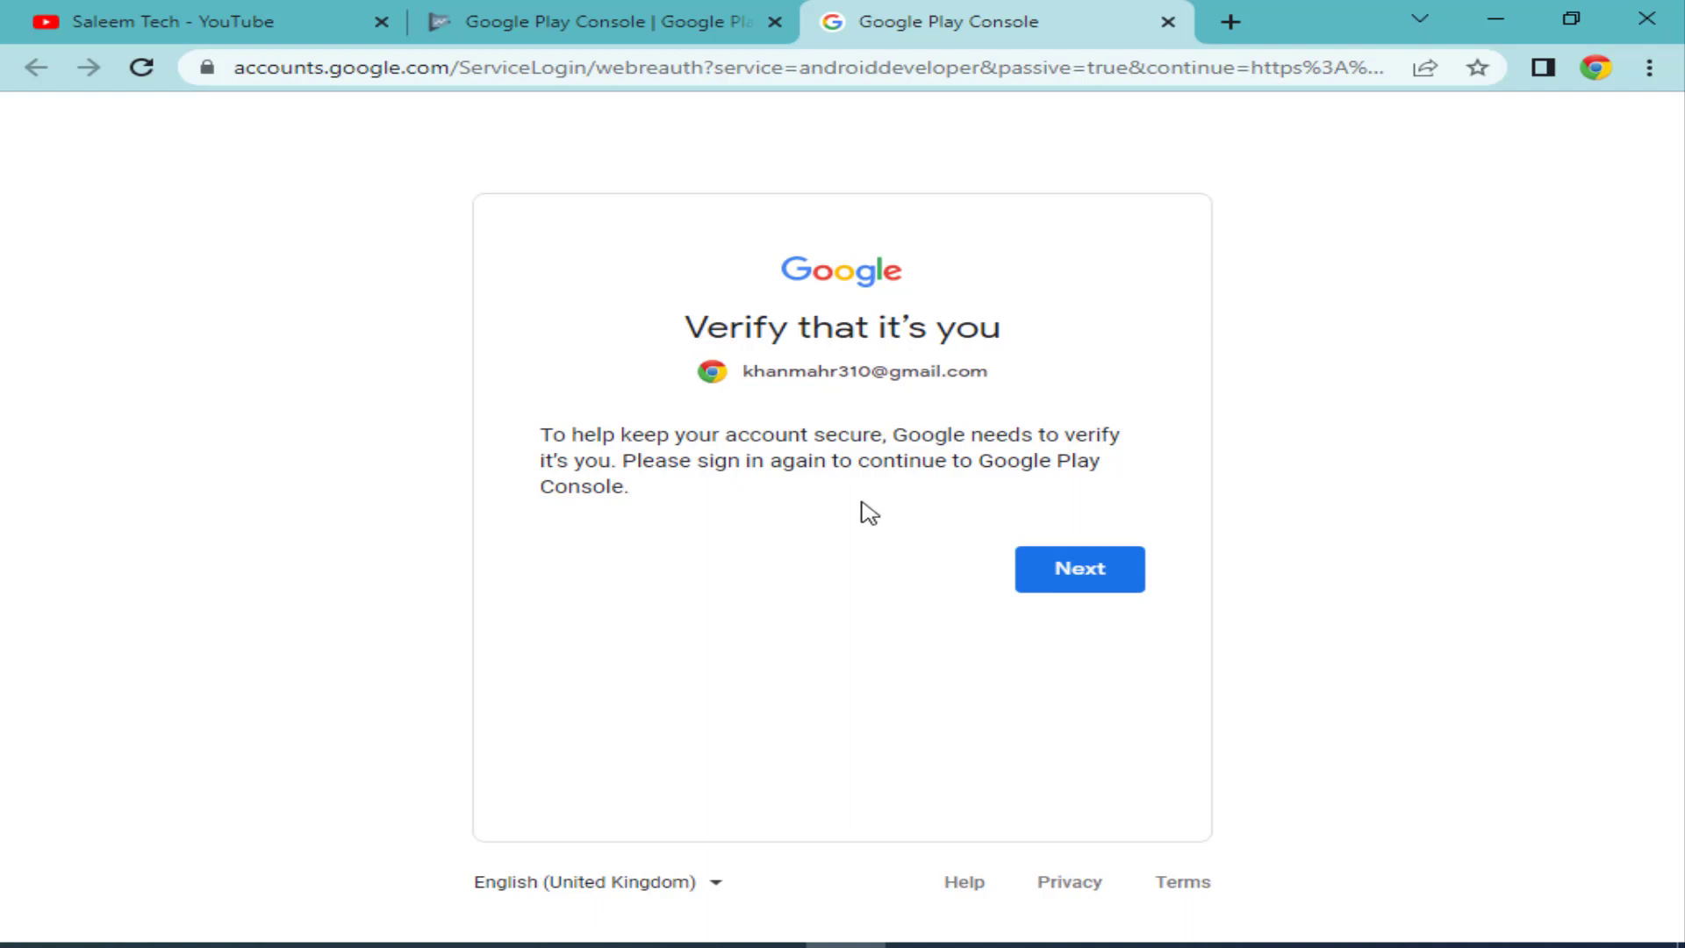
Re-verify with the account password and skip the address and recovery prompt.
left_click(1082, 595)
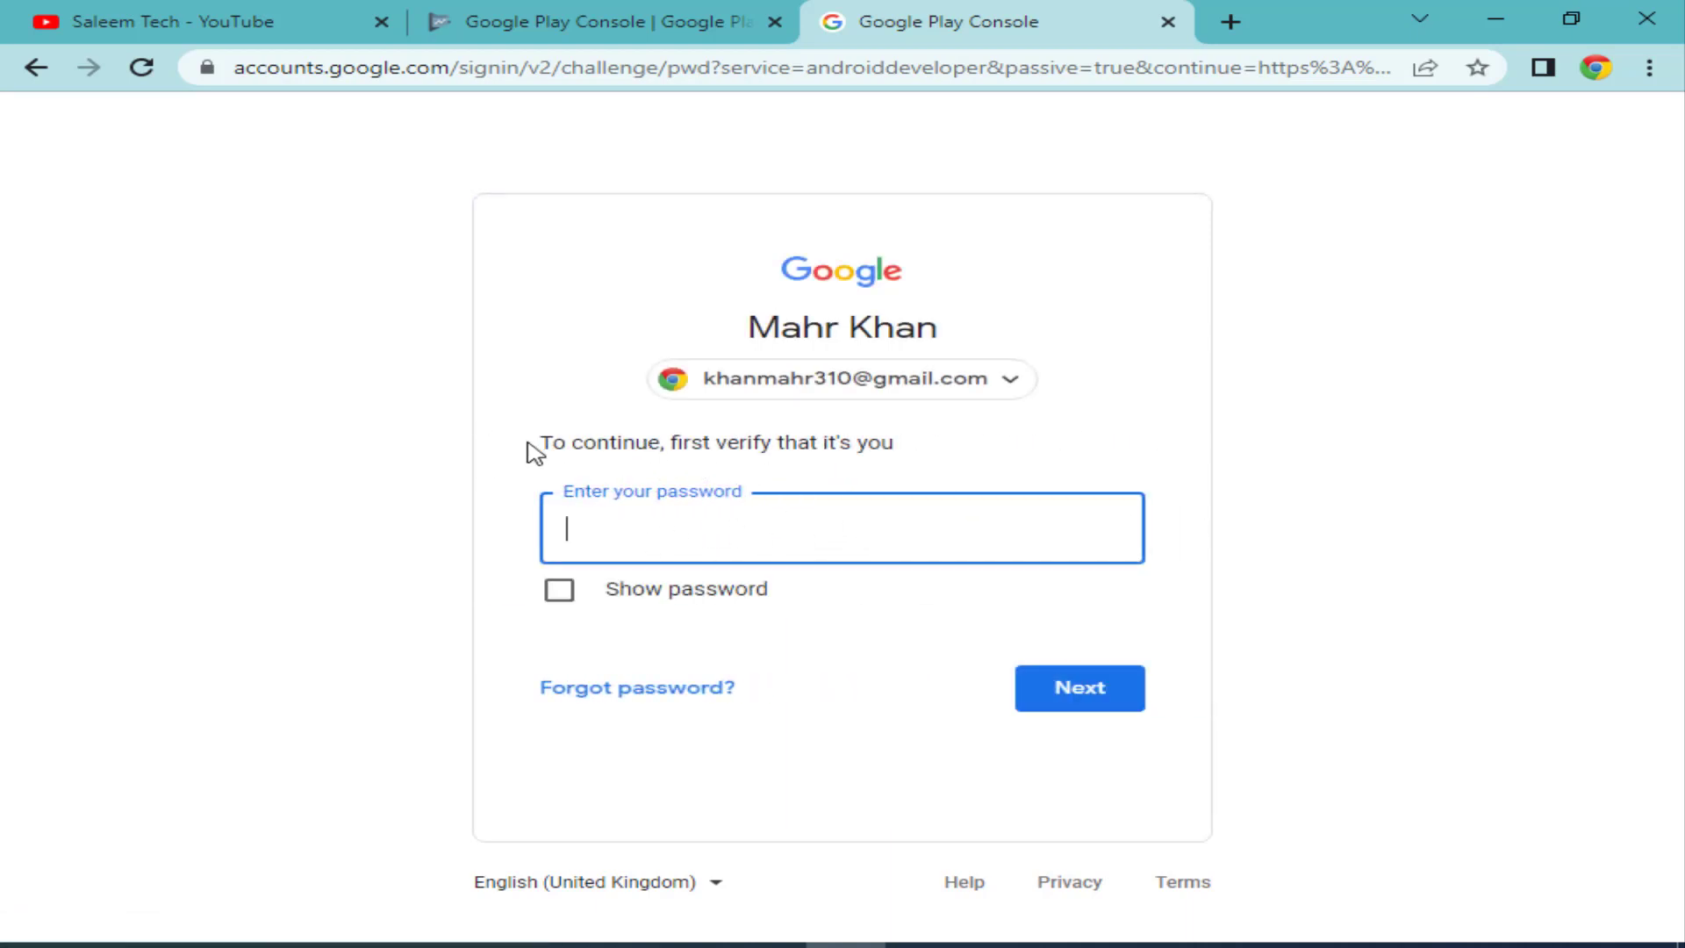
left_click_drag(531, 446, 911, 457)
left_click(910, 458)
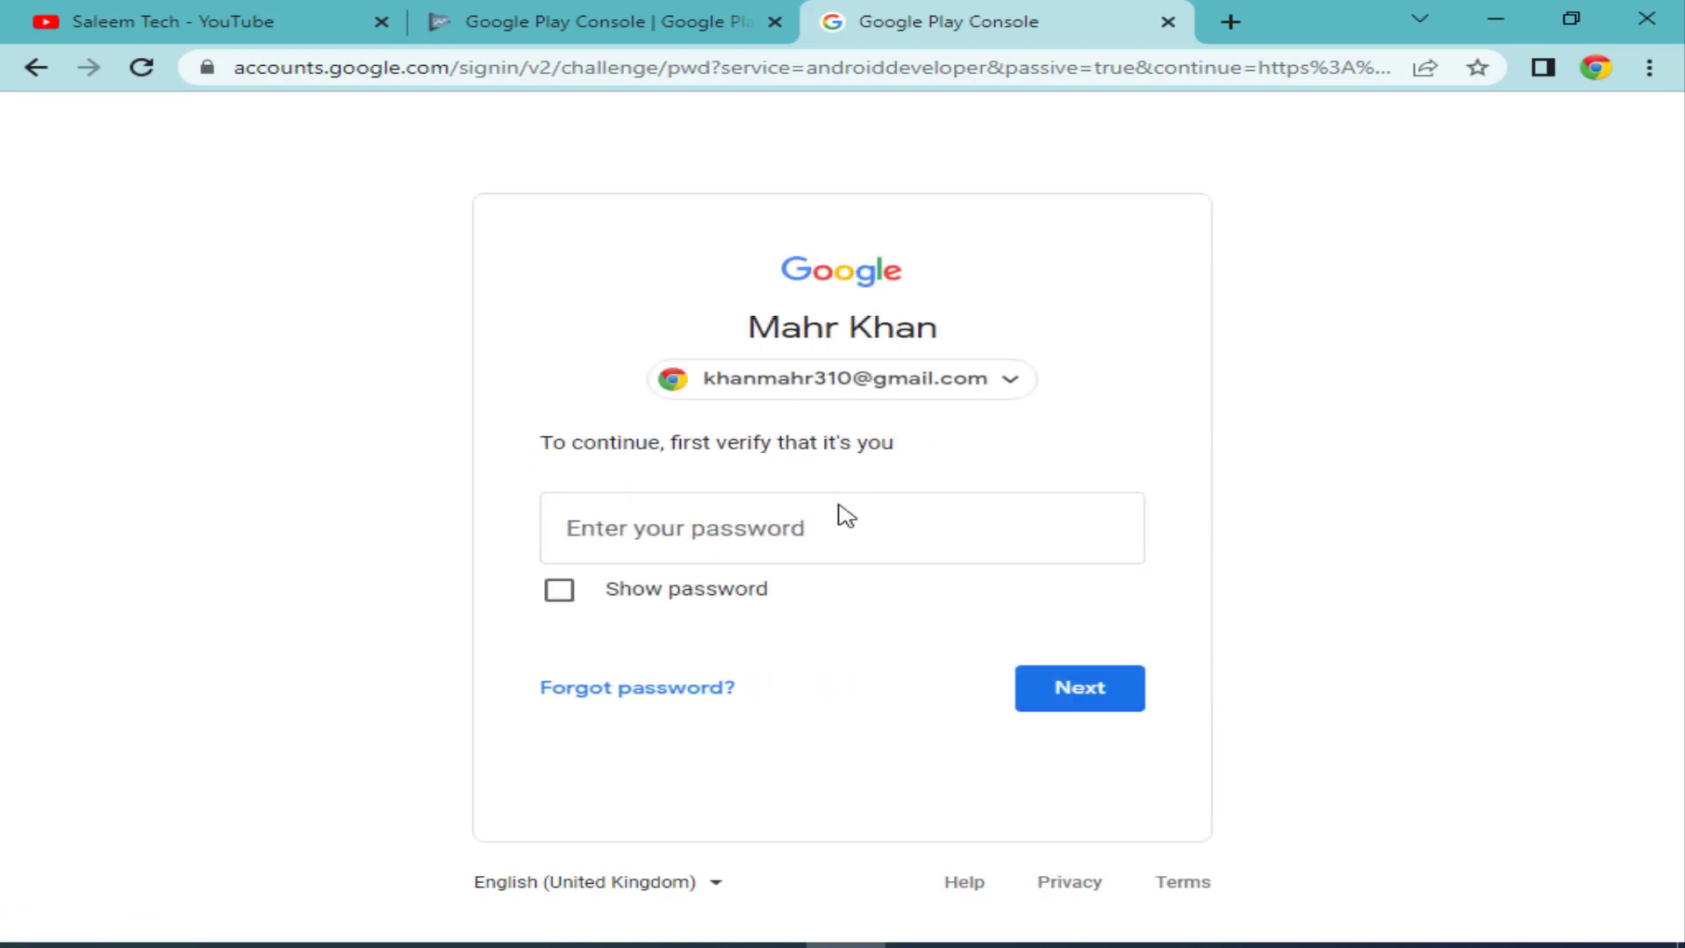
left_click(737, 531)
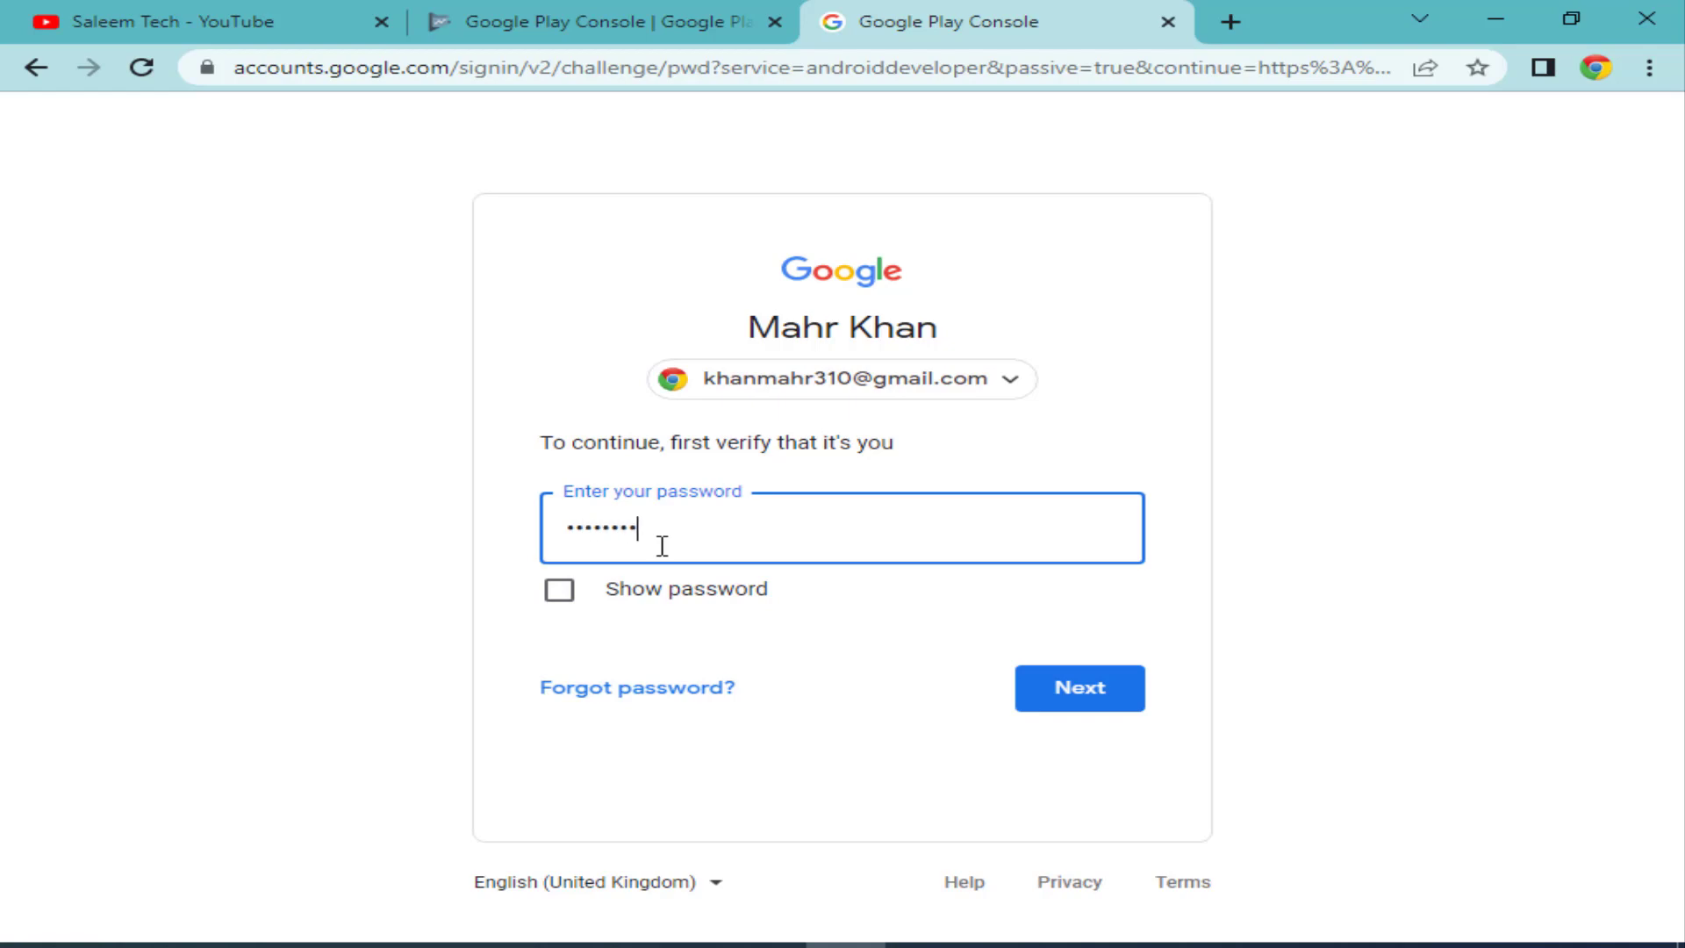
key("Return")
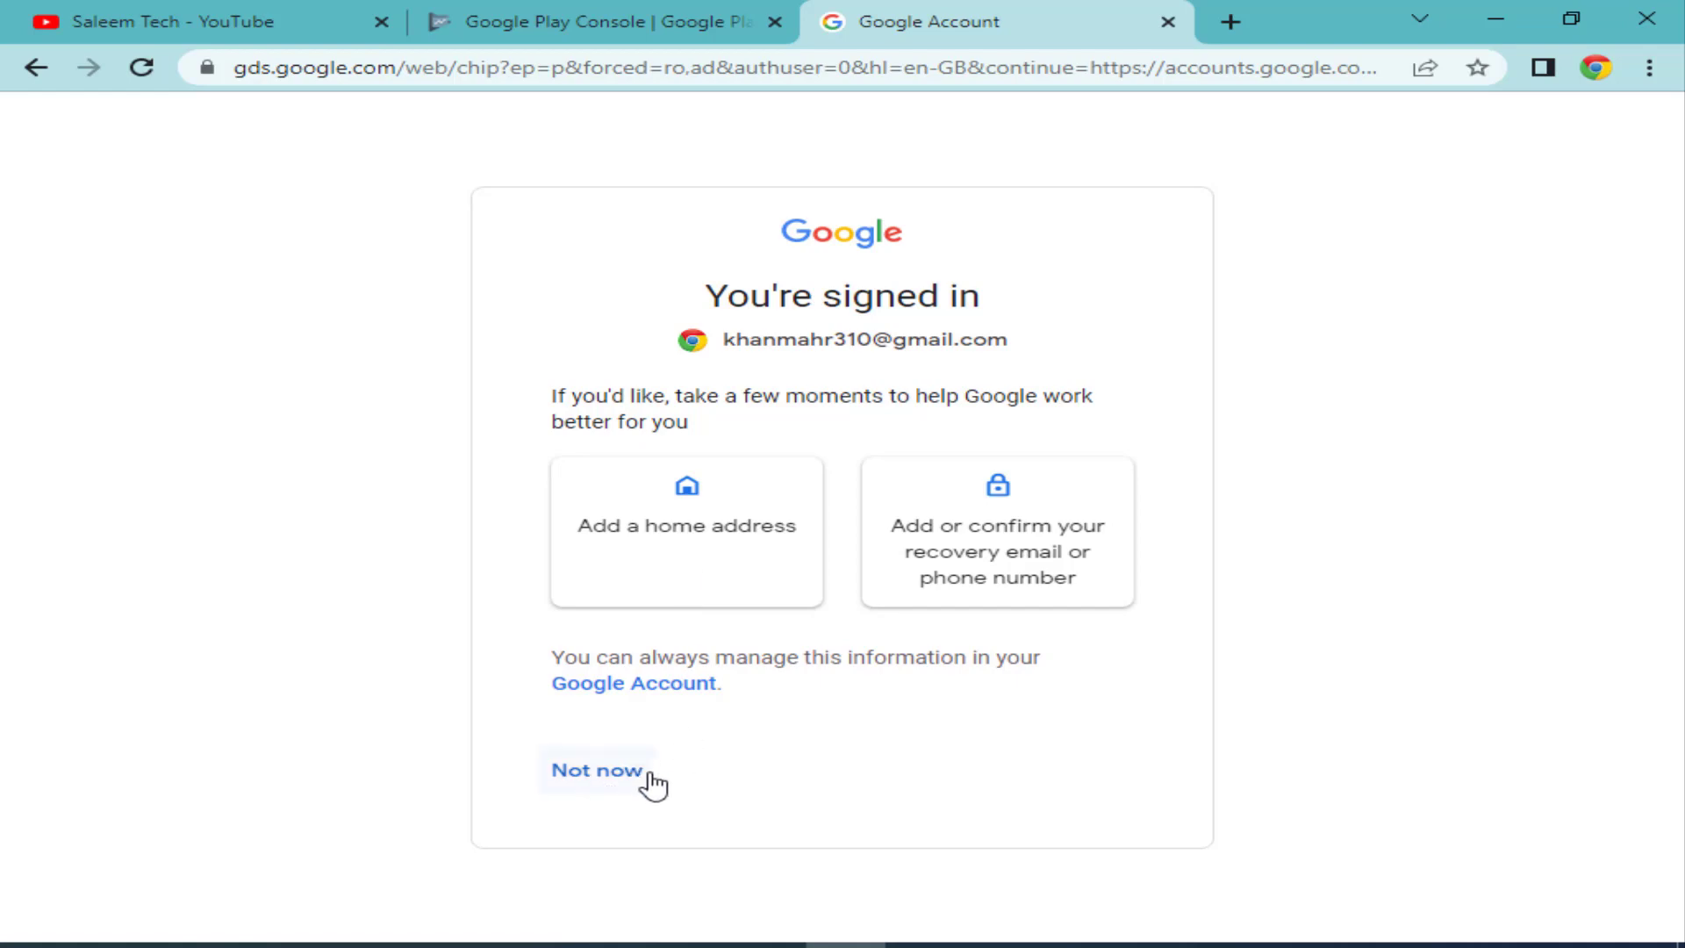
left_click(624, 784)
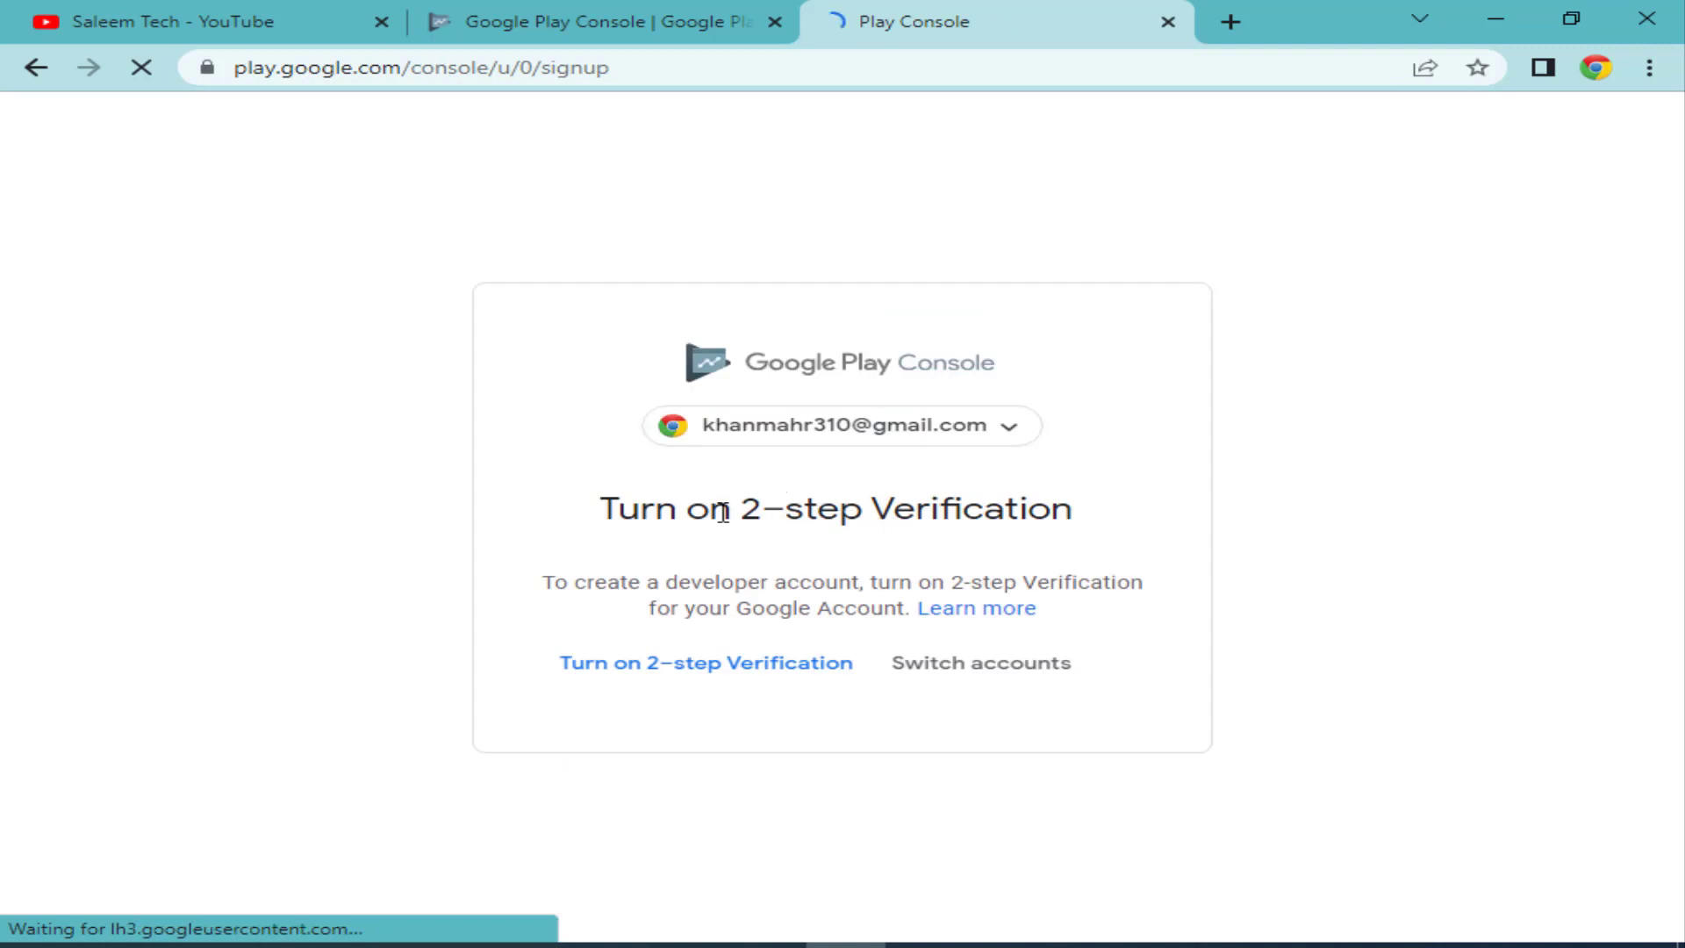
left_click_drag(640, 514, 940, 526)
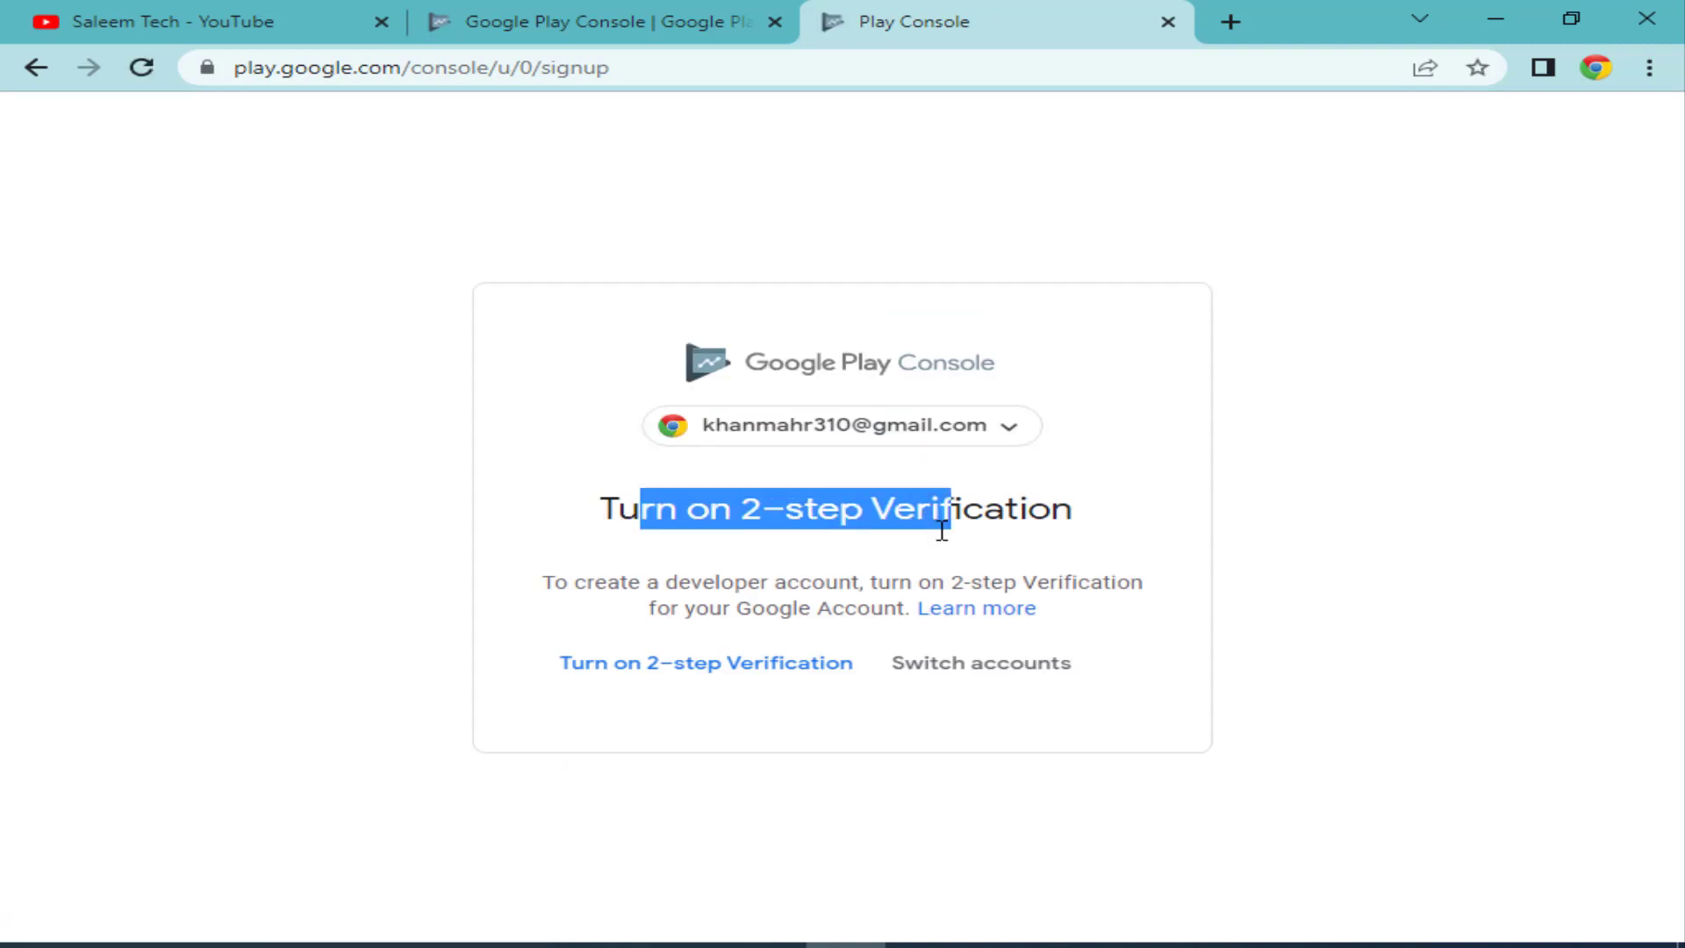
left_click(809, 549)
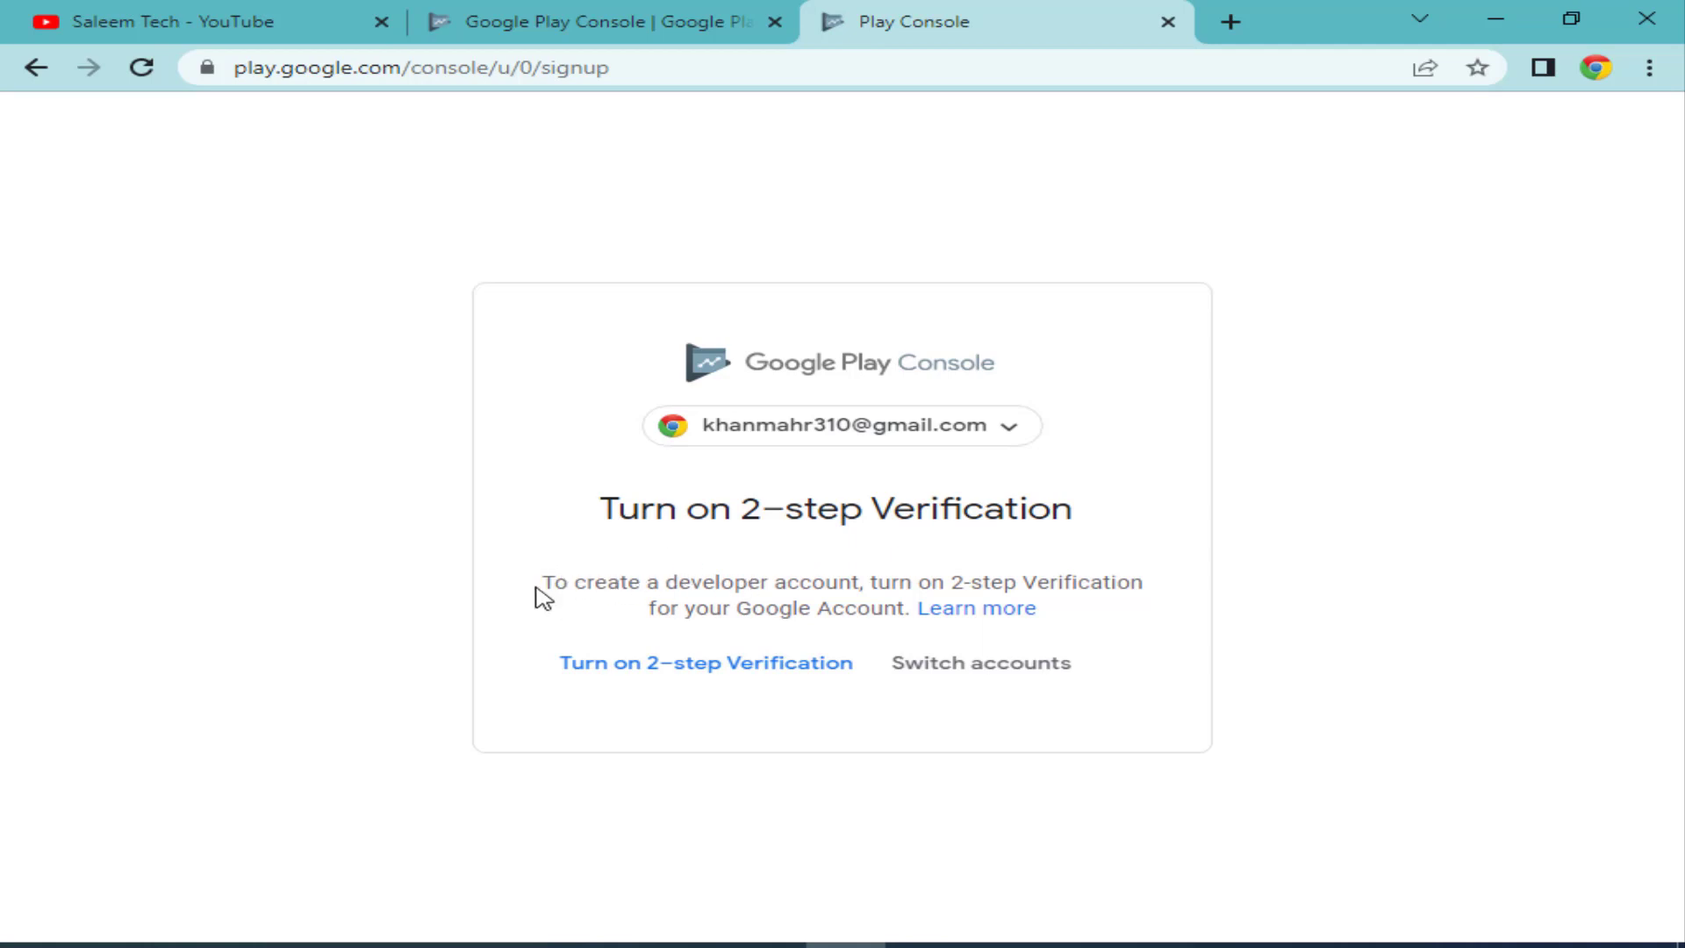
left_click_drag(539, 586, 900, 617)
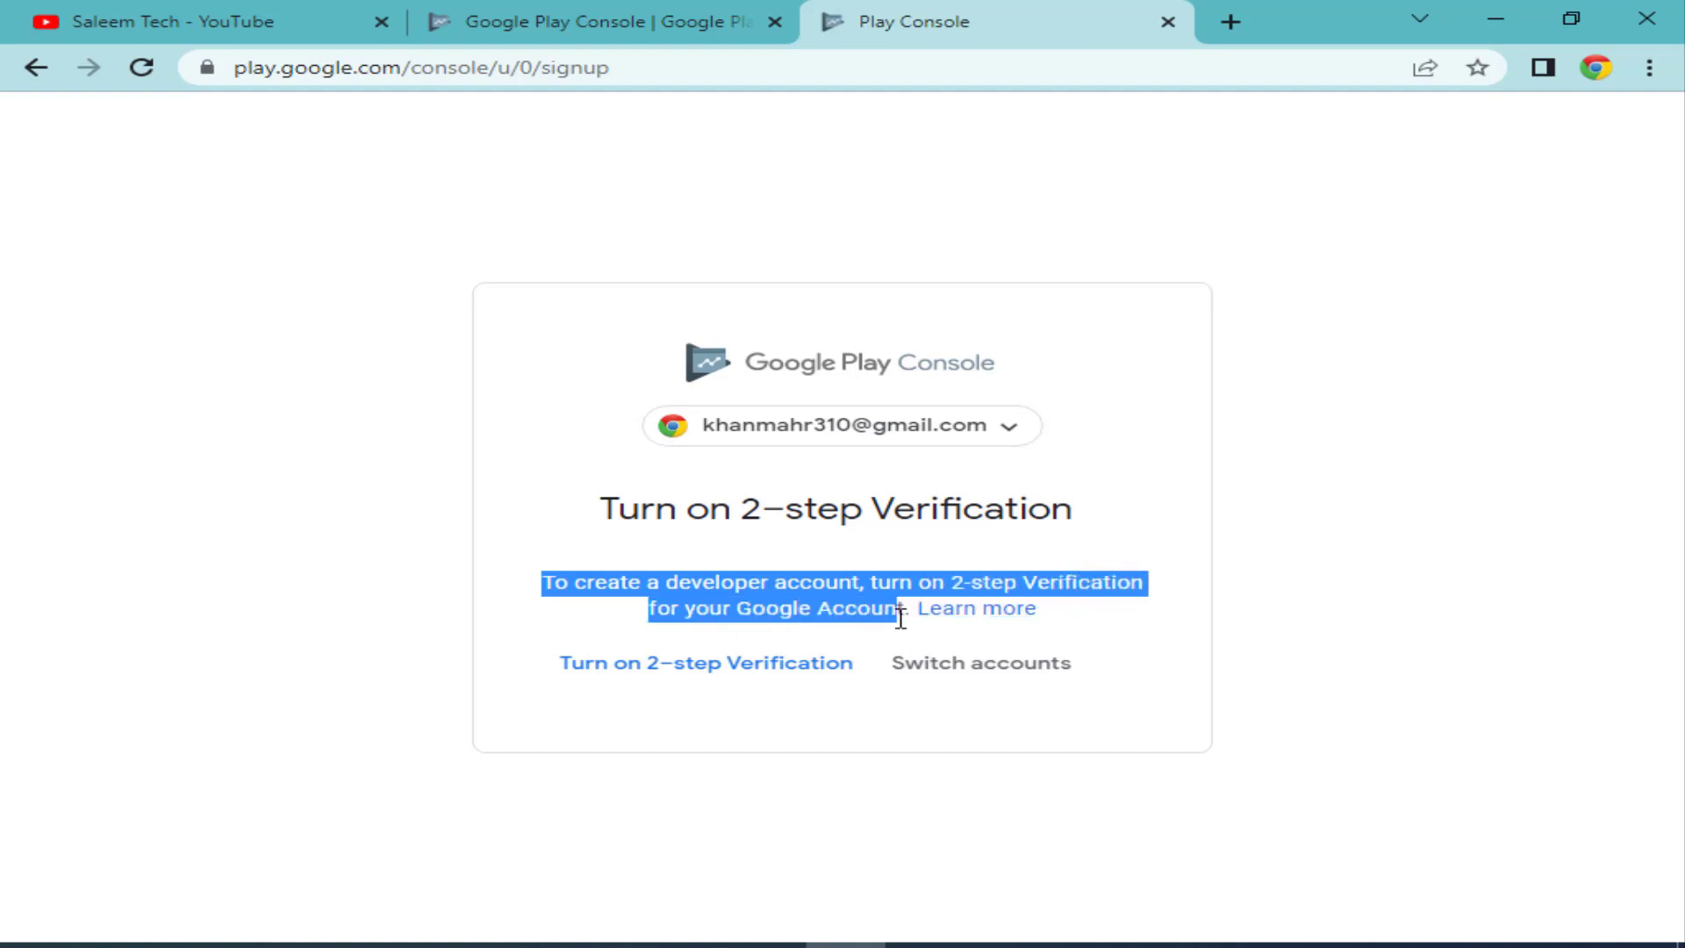
left_click(724, 601)
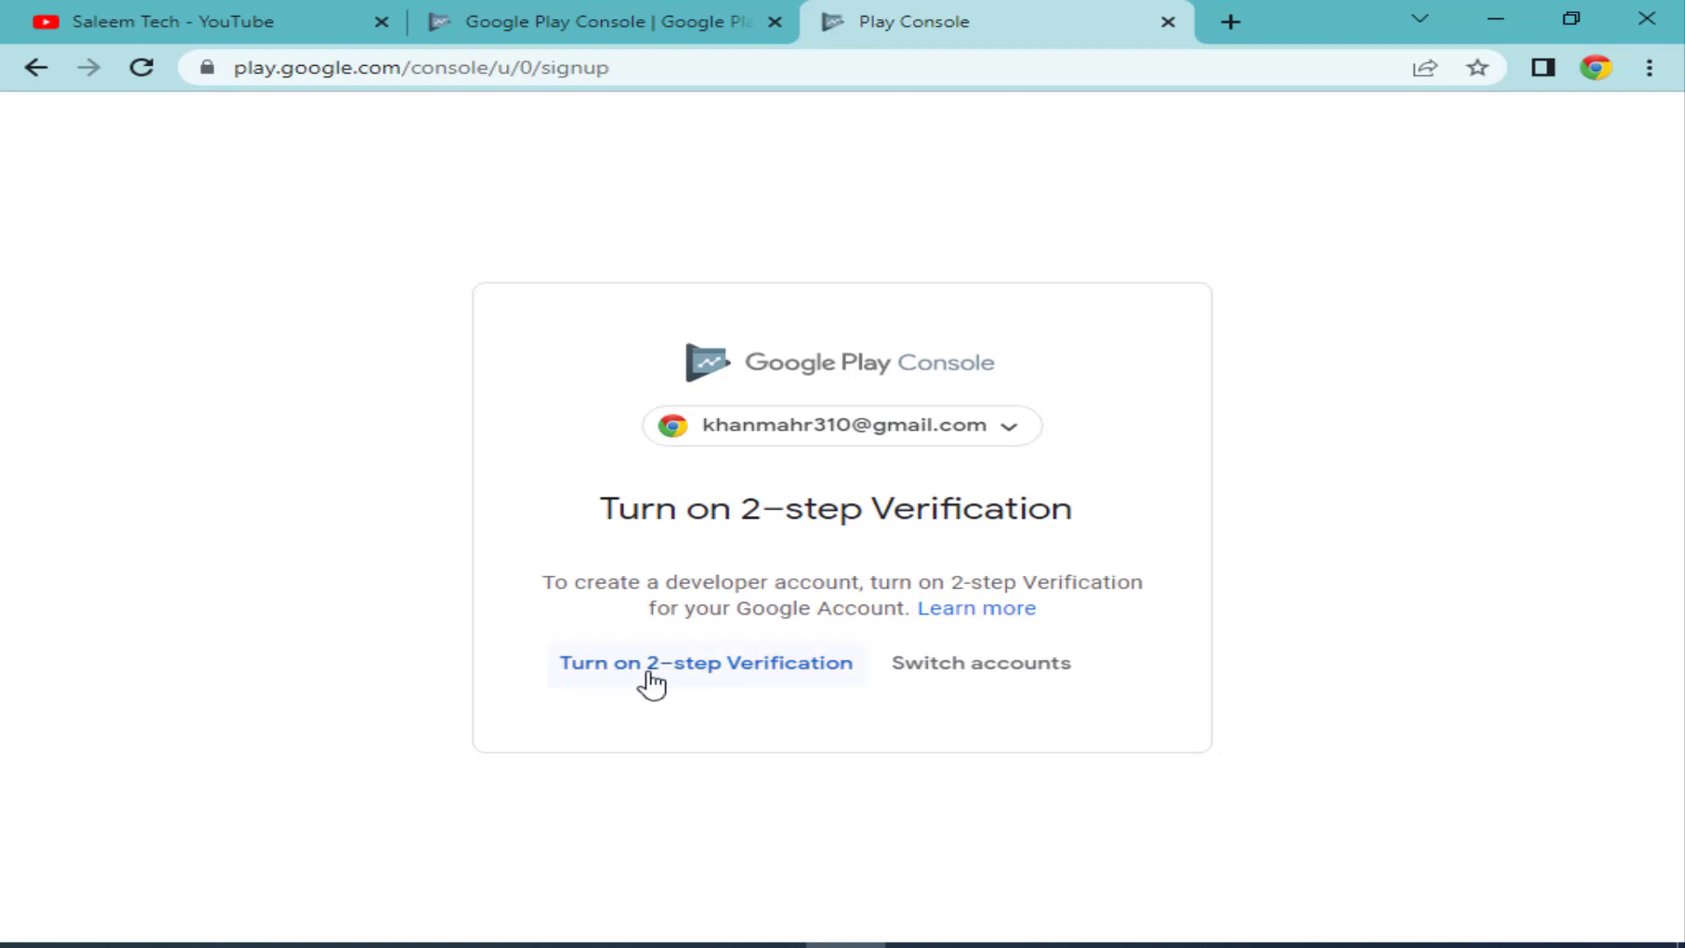
Start the 2-Step Verification setup with Get Started.
left_click(681, 676)
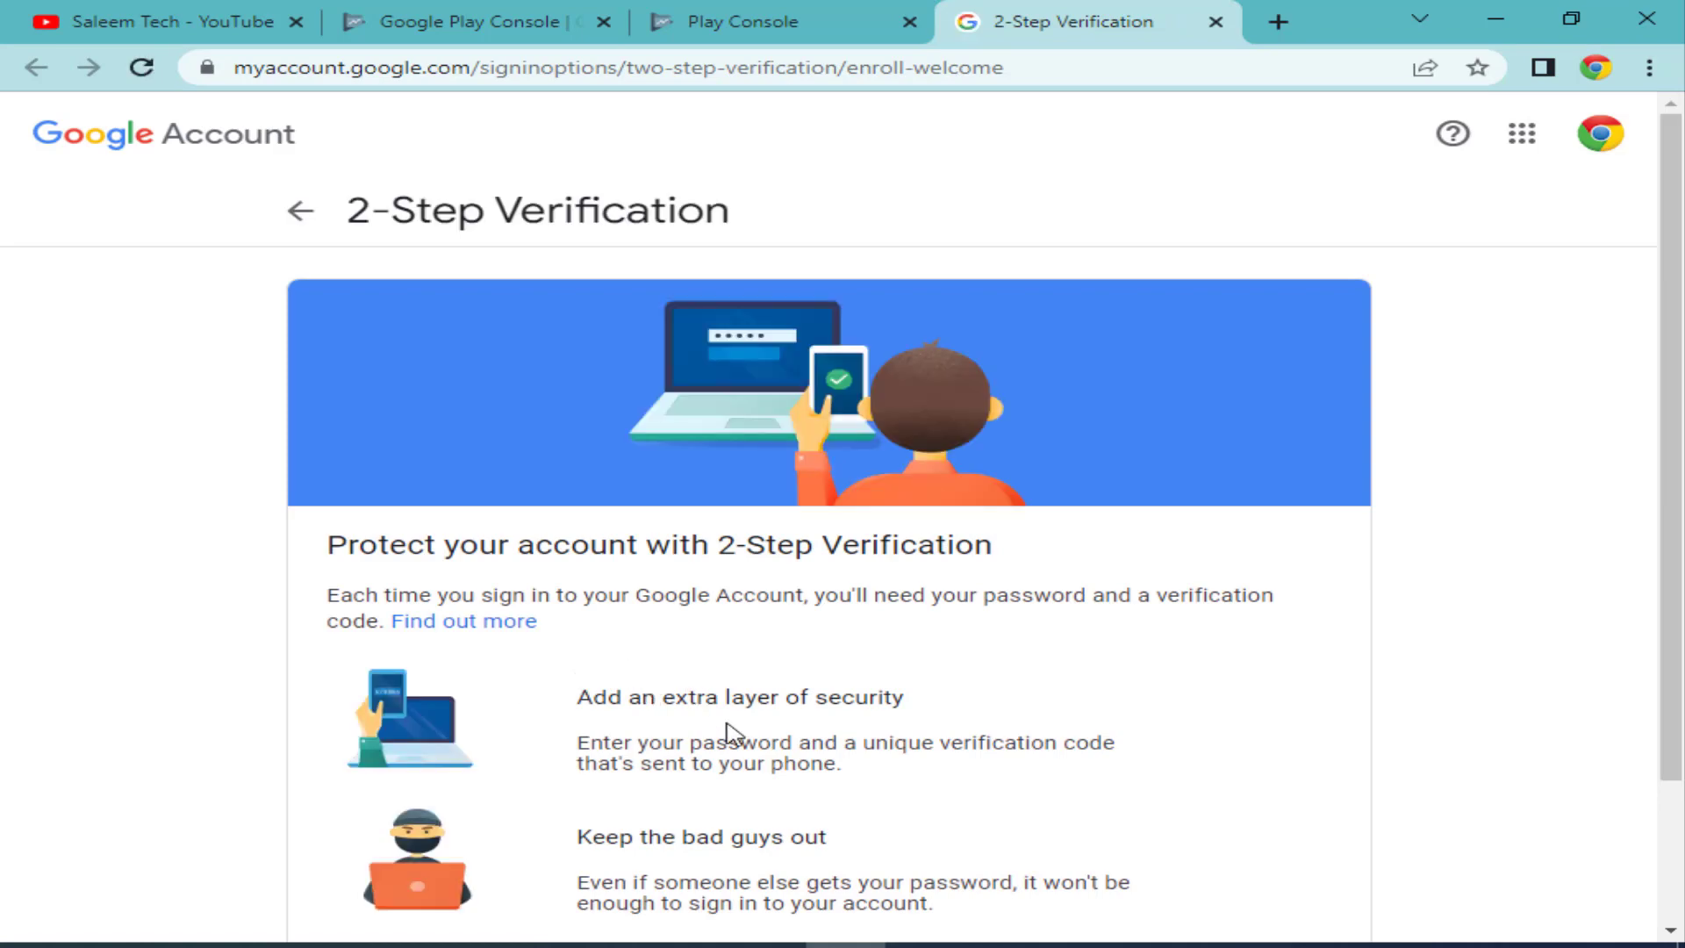
scroll(734, 733, "down", 3)
scroll(610, 492, "up", 3)
left_click_drag(353, 210, 733, 215)
left_click(682, 625)
scroll(823, 806, "down", 2)
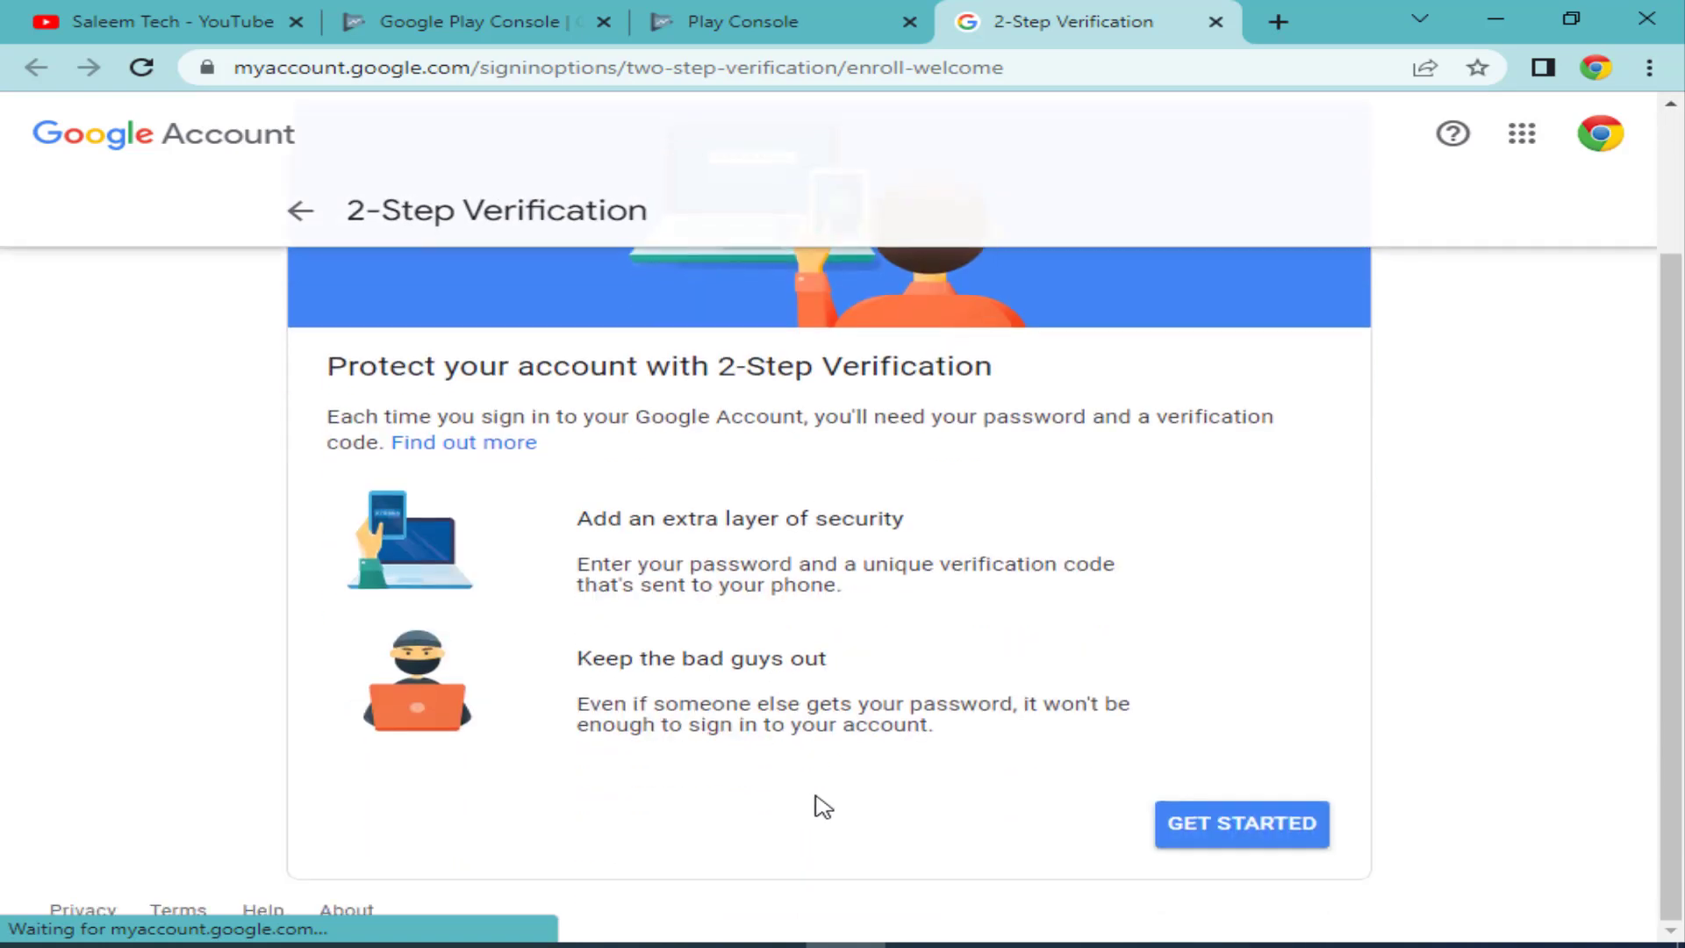
left_click(1253, 838)
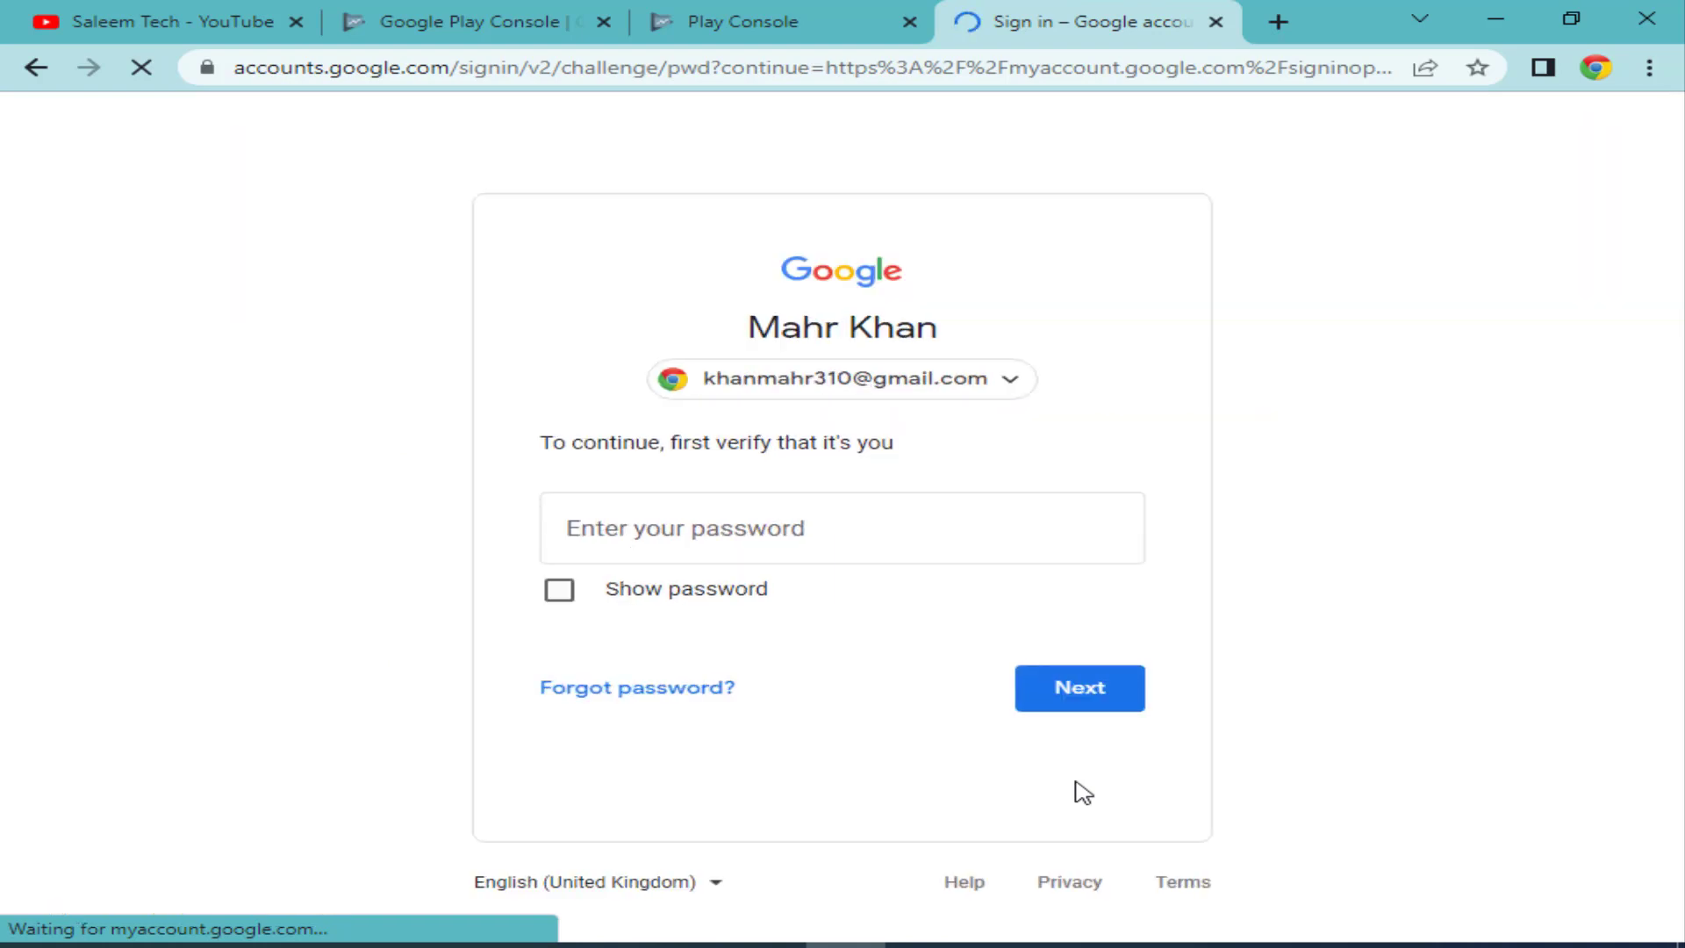
Confirm identity by entering the account password.
left_click(706, 502)
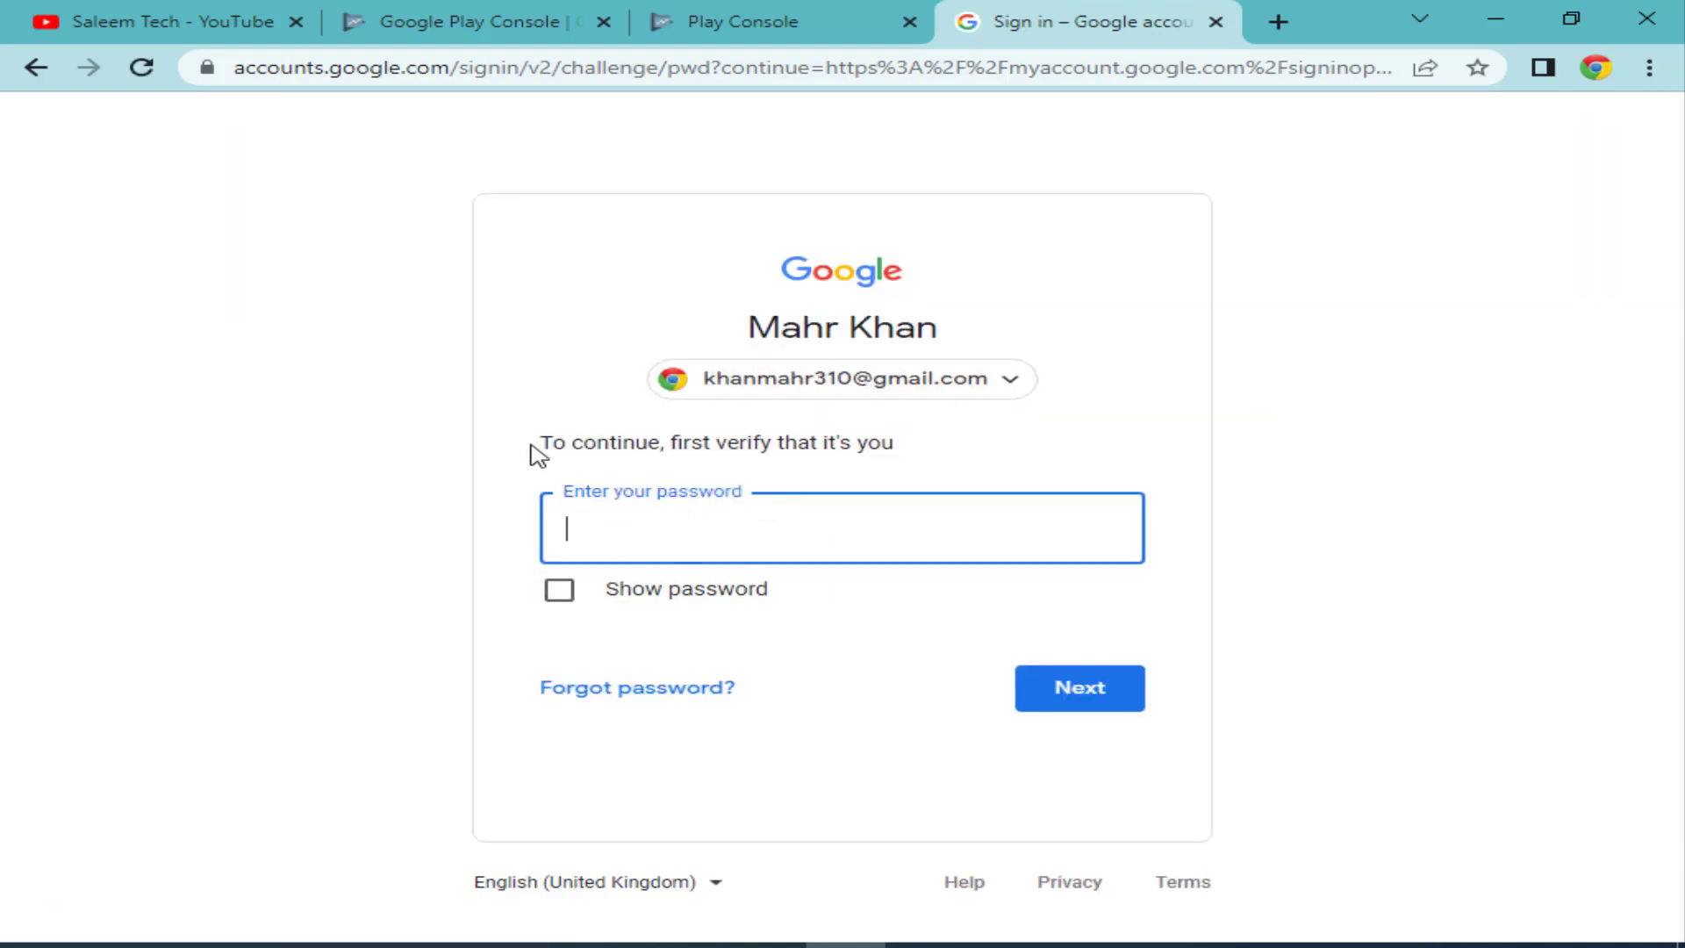
left_click_drag(538, 449, 926, 451)
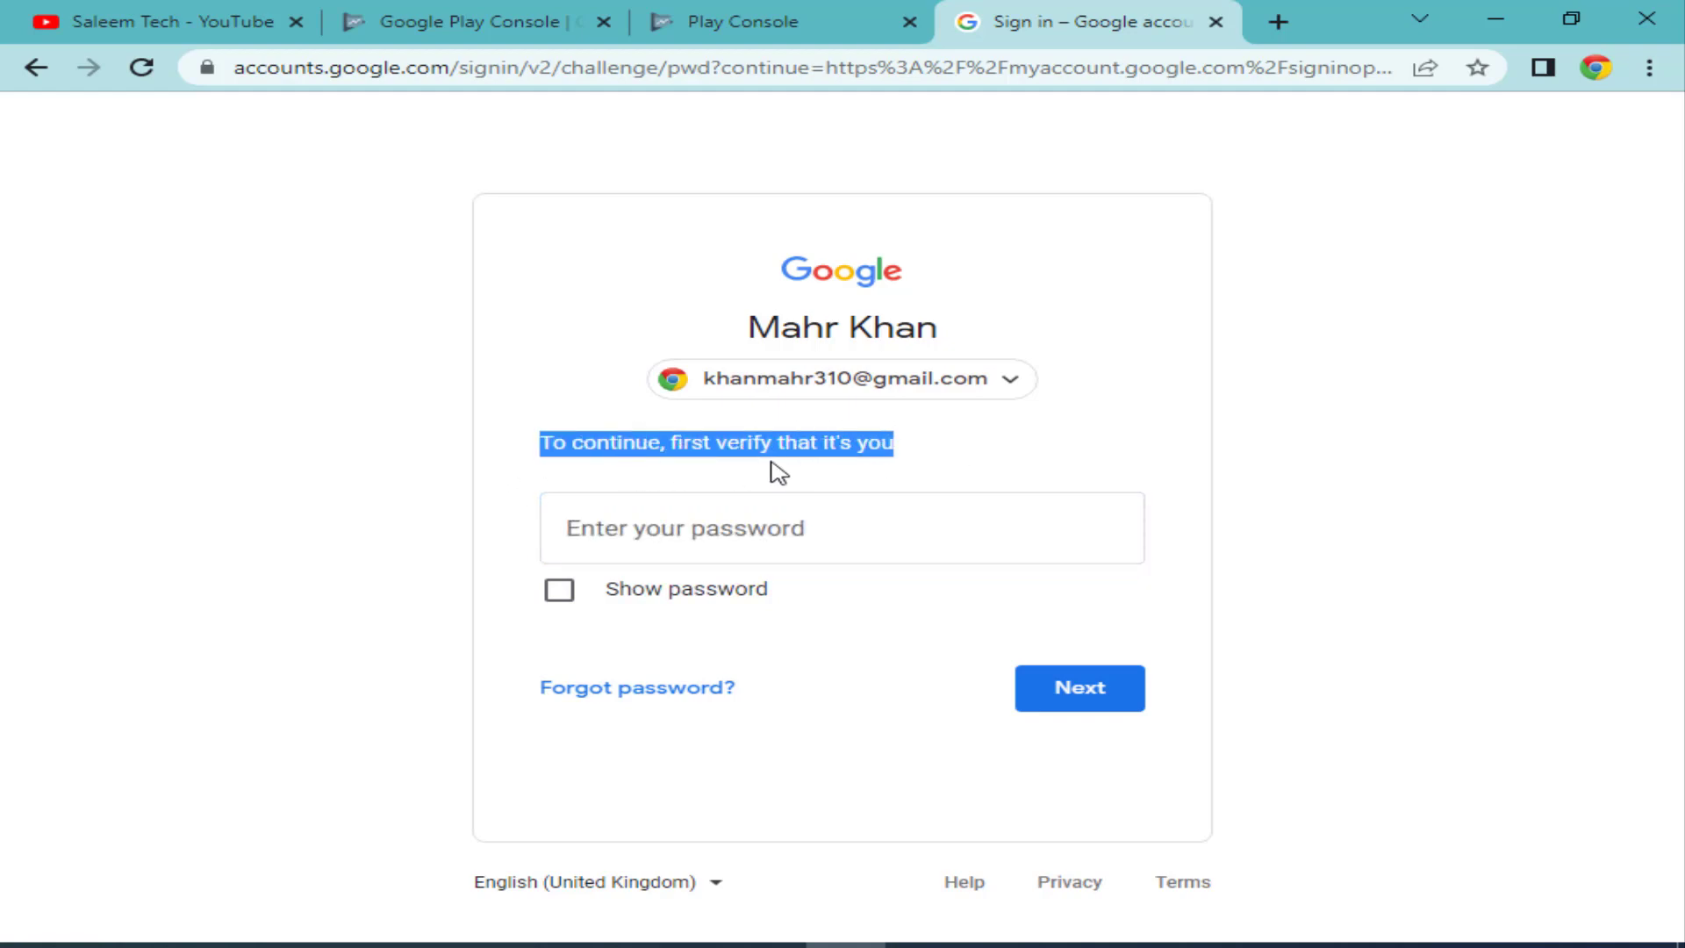
left_click(711, 533)
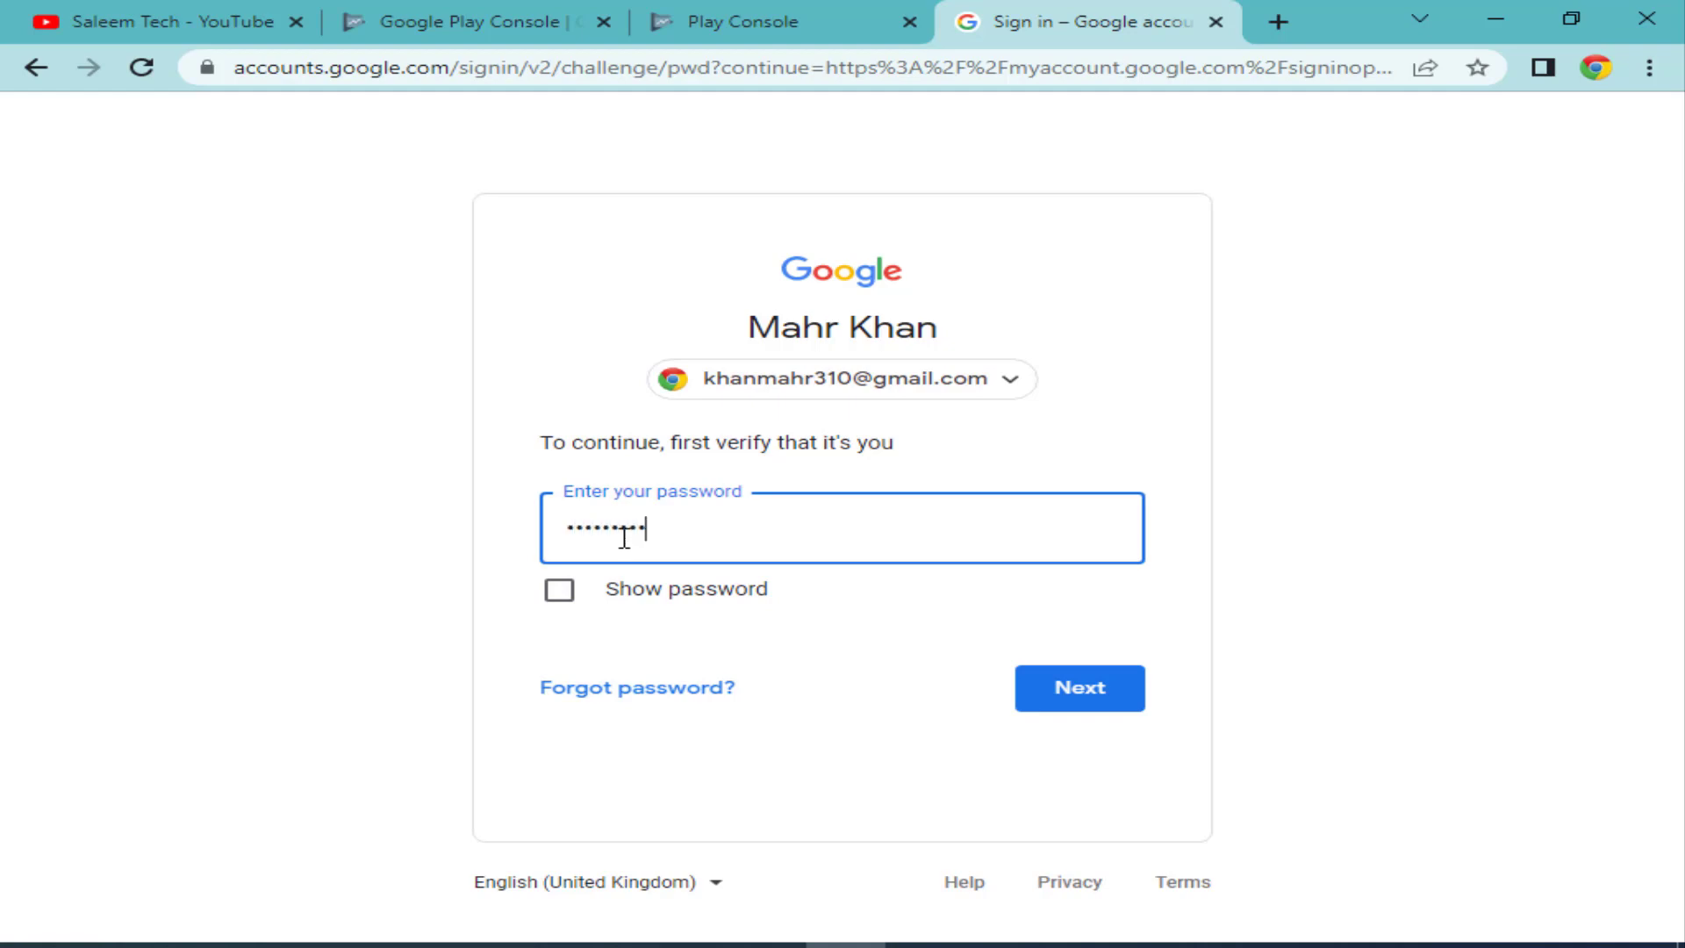
left_click(1085, 694)
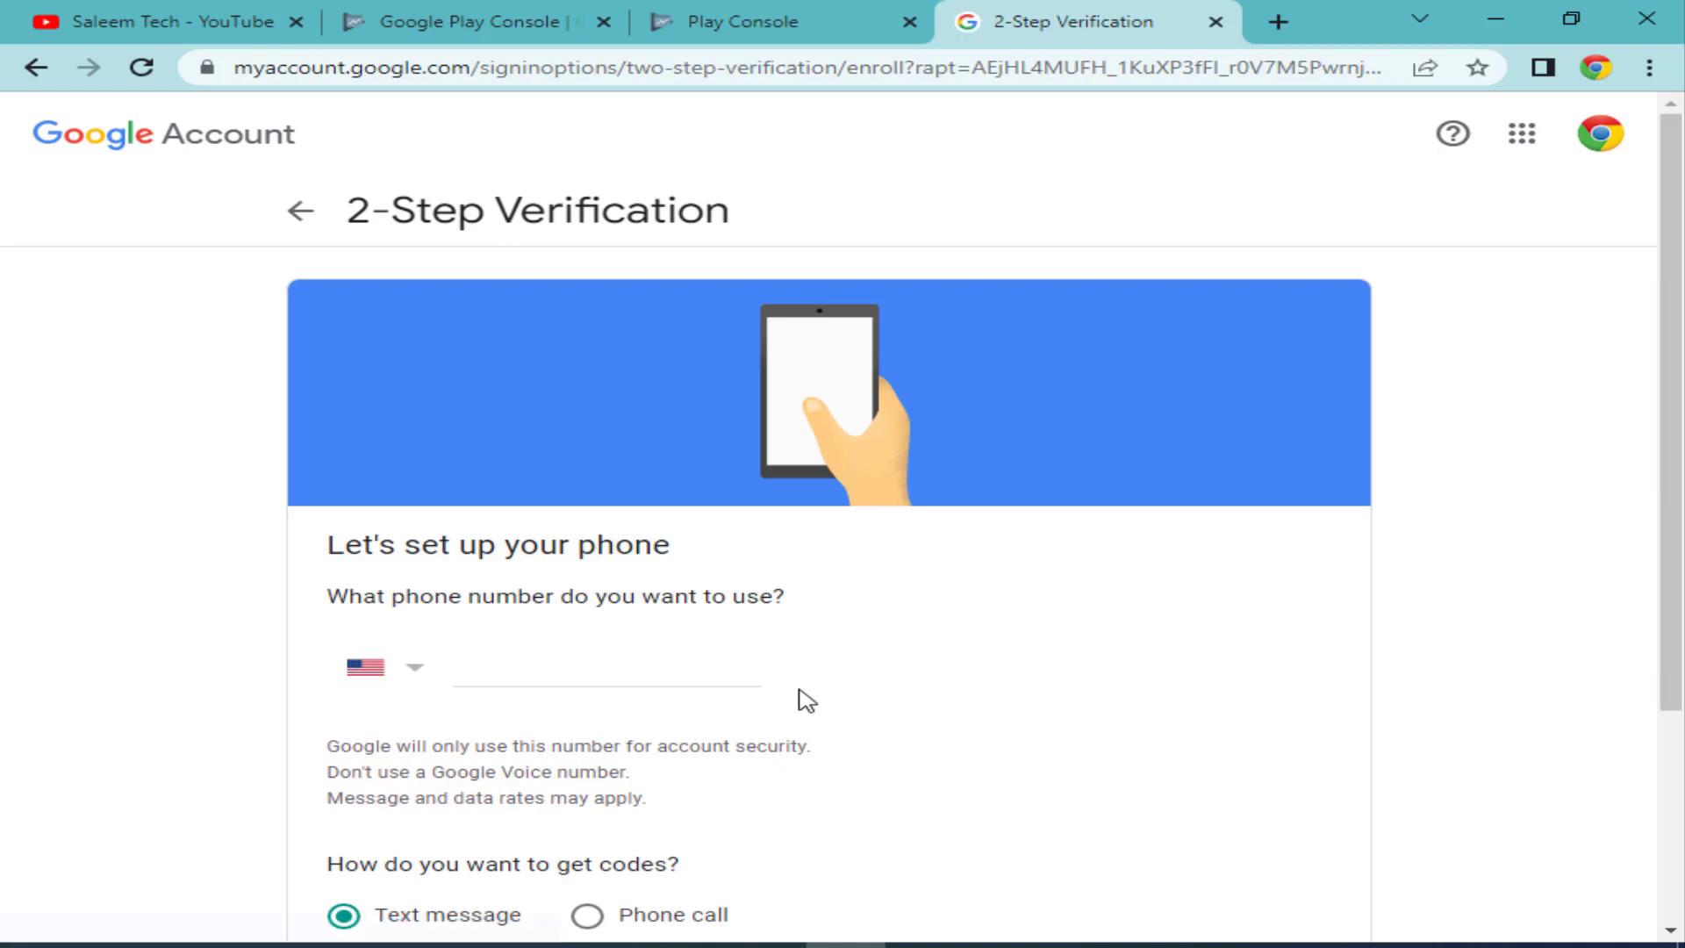
Enter the Pakistan phone number in the 2-Step Verification phone field.
left_click_drag(350, 219, 749, 225)
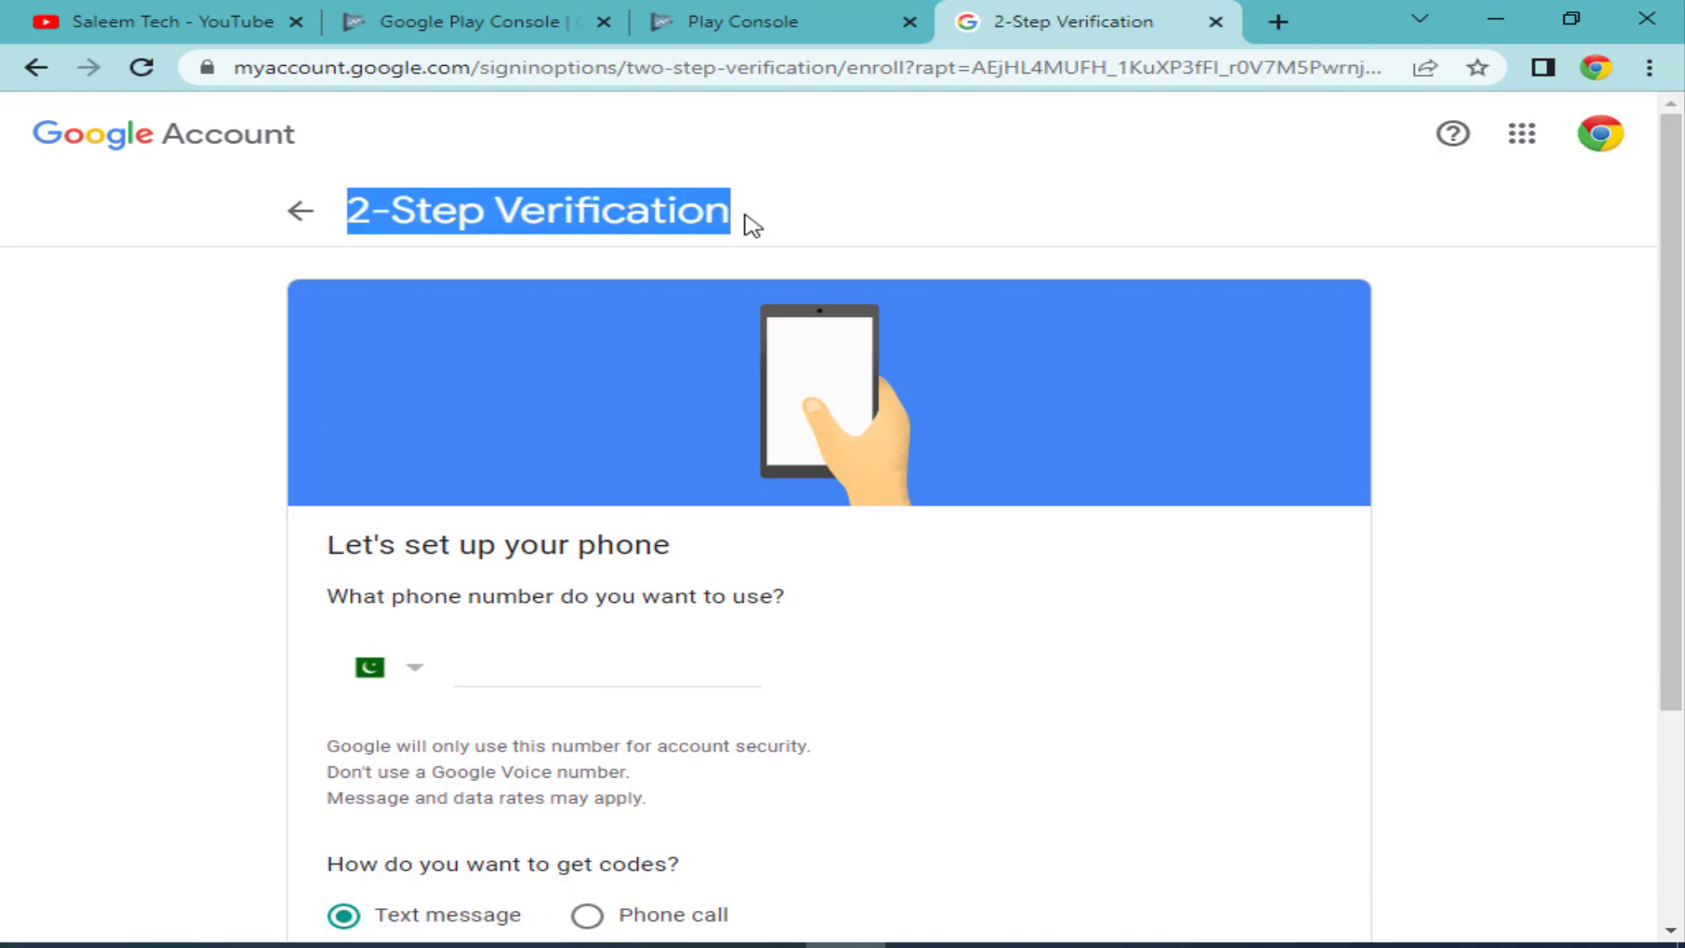
left_click(766, 265)
scroll(760, 597, "down", 3)
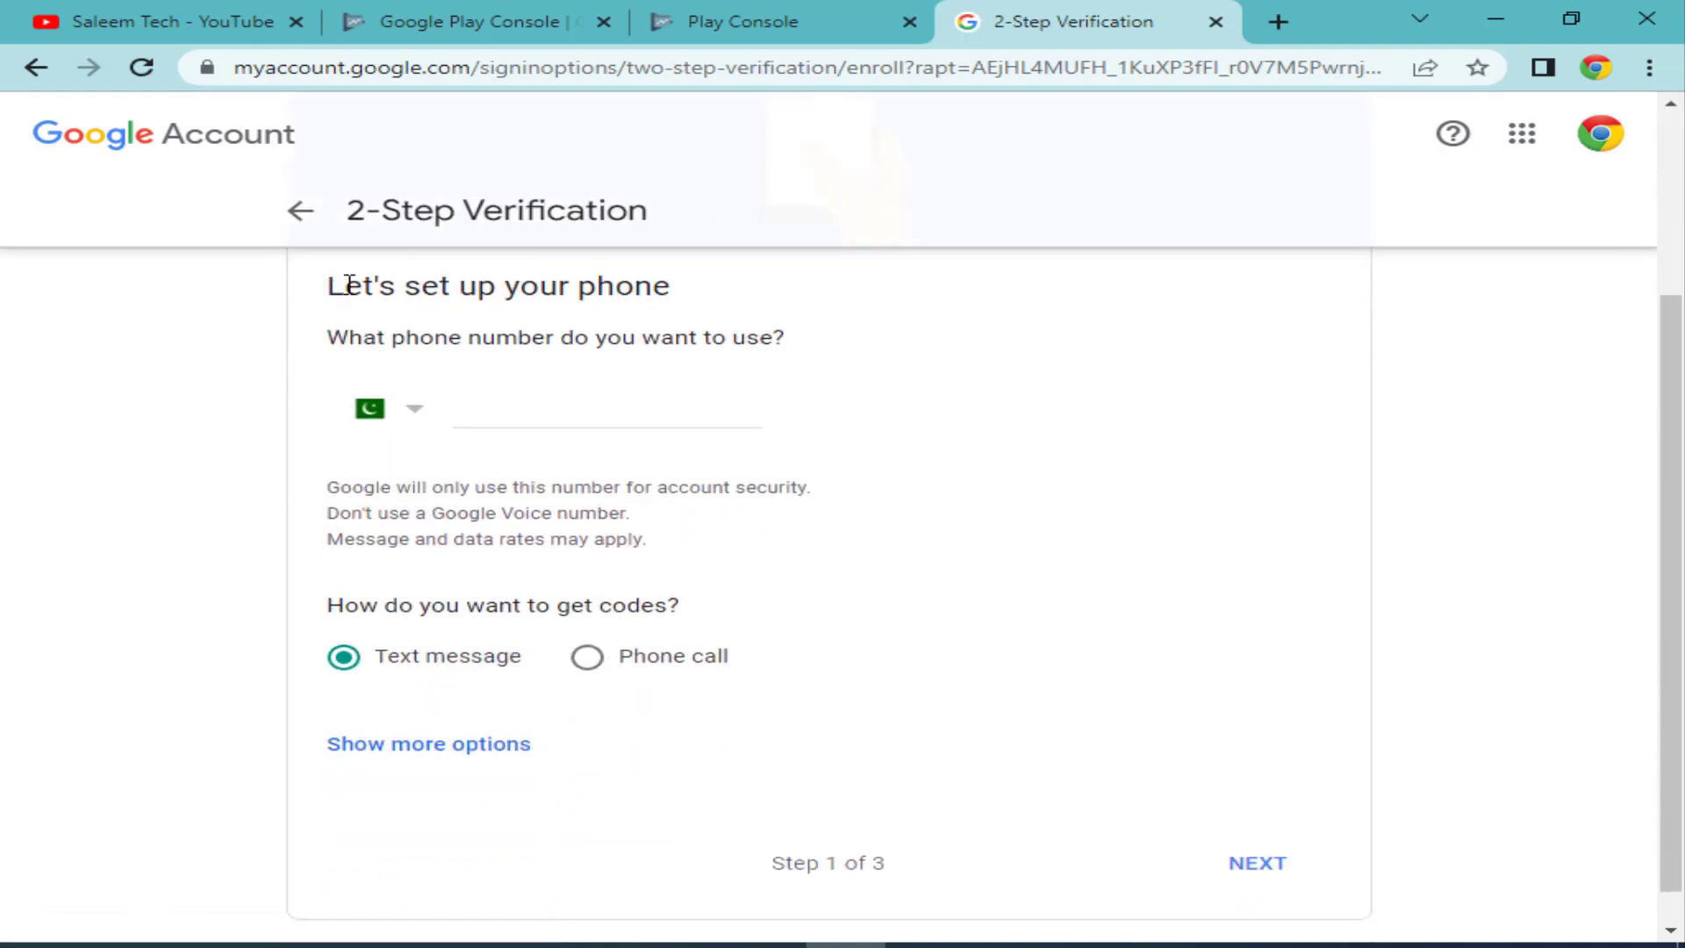
left_click_drag(330, 287, 764, 308)
left_click(764, 308)
scroll(1024, 440, "up", 3)
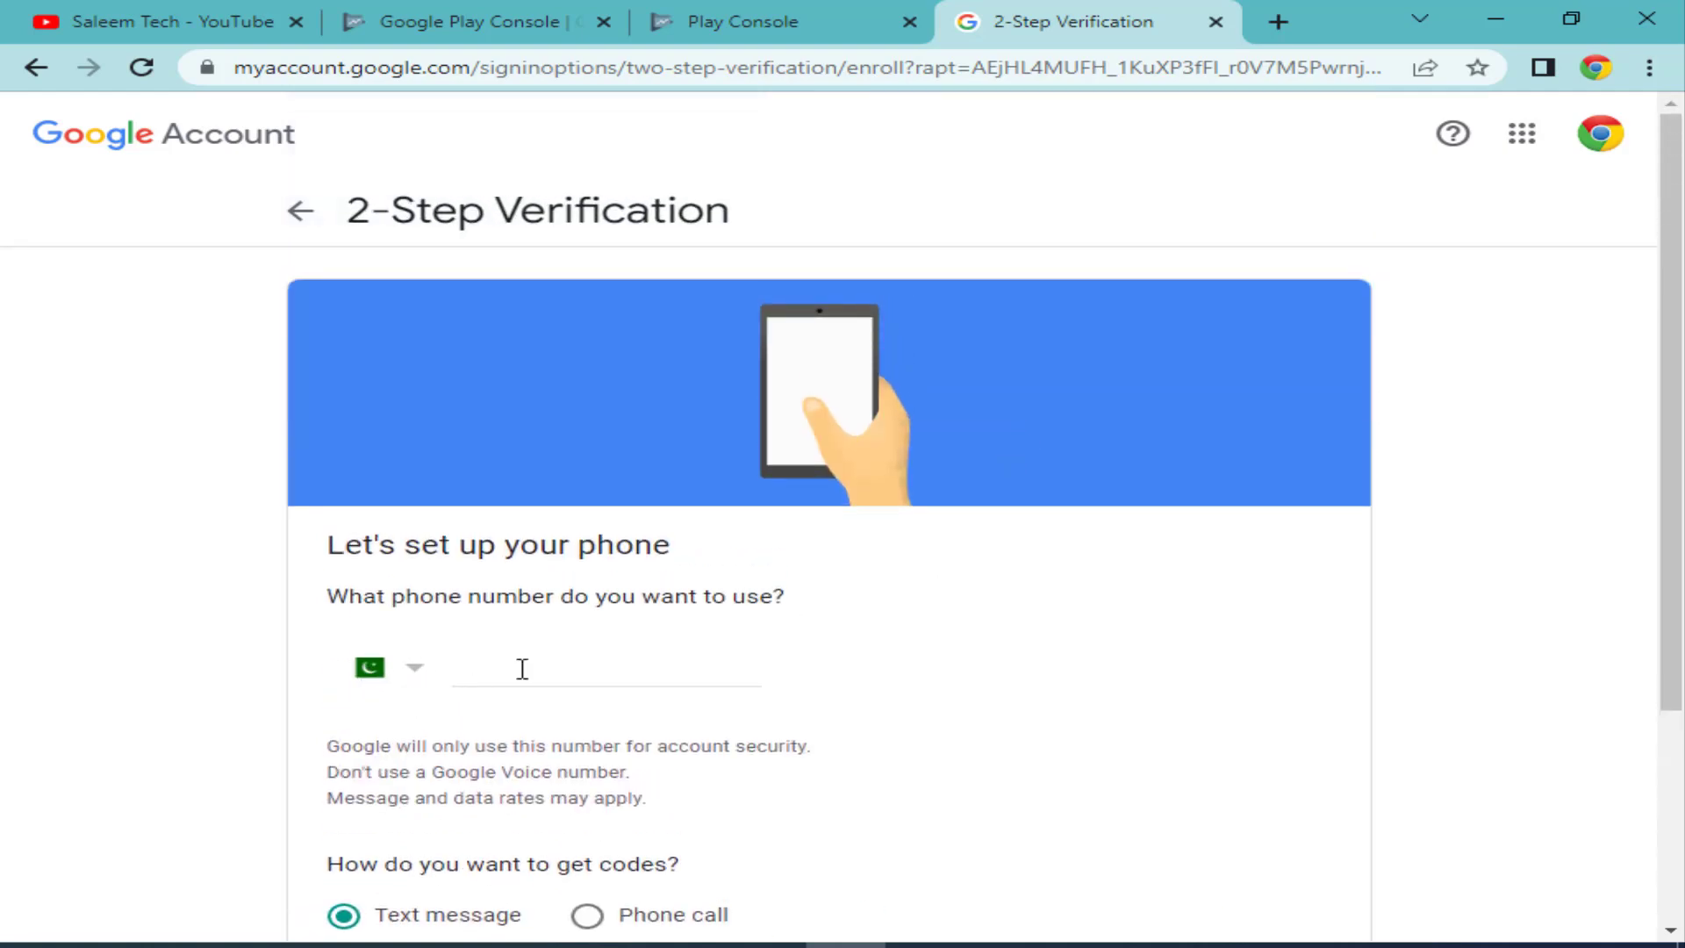
left_click(496, 679)
Keep Text message as the code method and request the verification code.
scroll(572, 670, "down", 2)
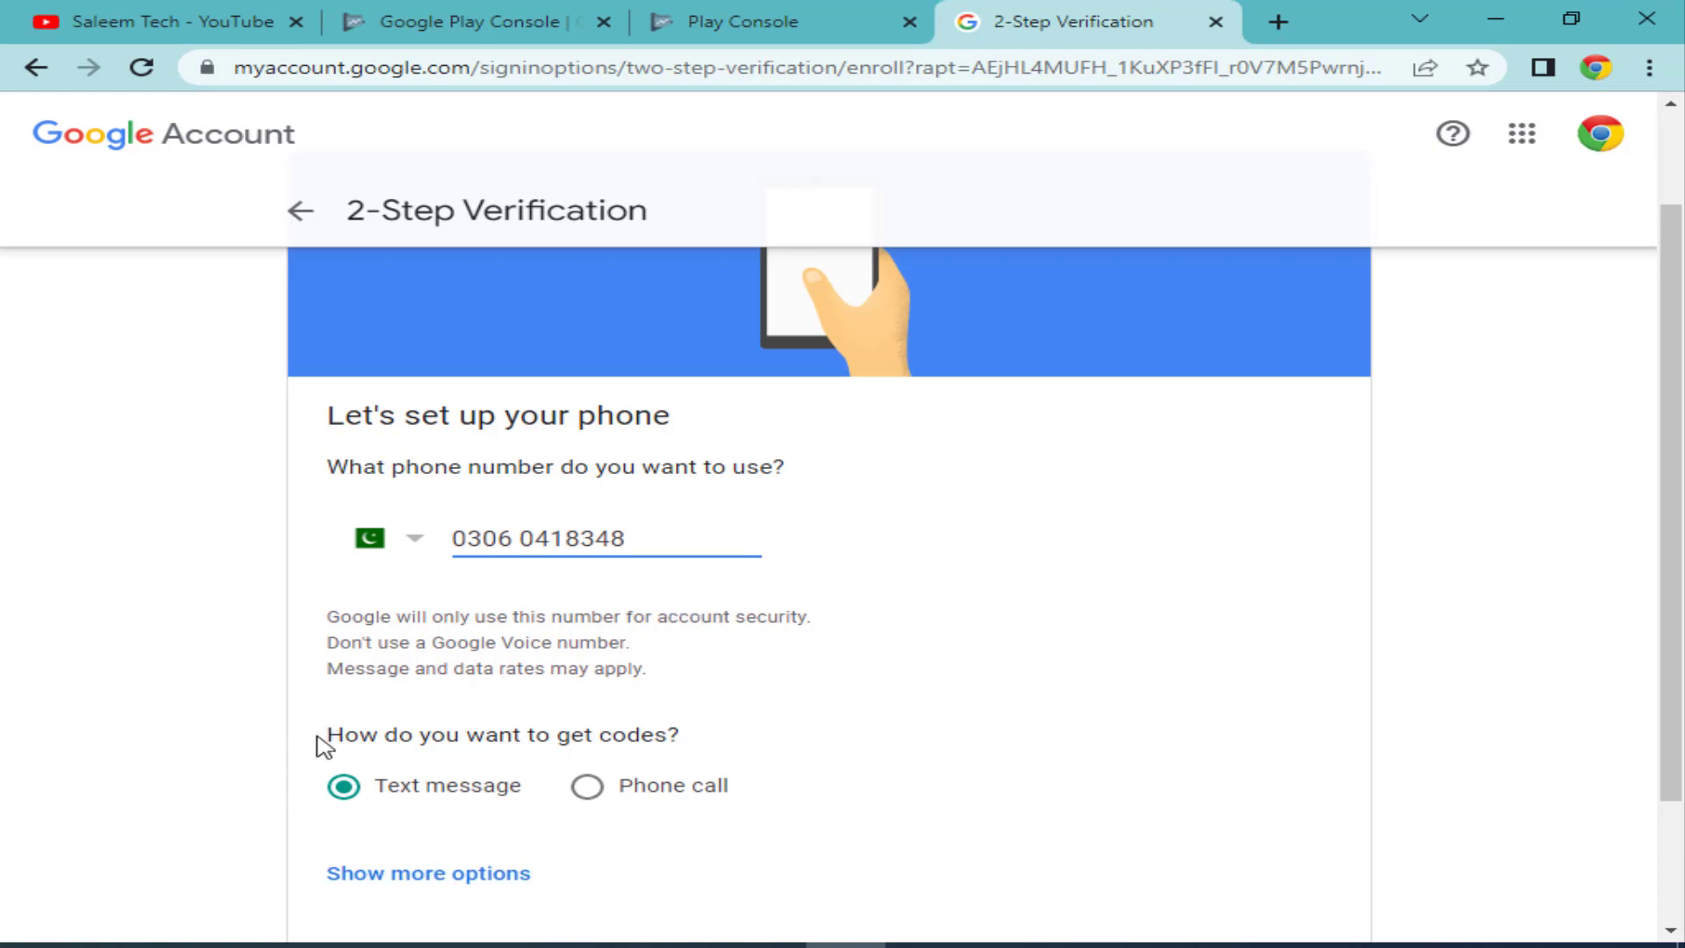
left_click_drag(319, 739, 776, 745)
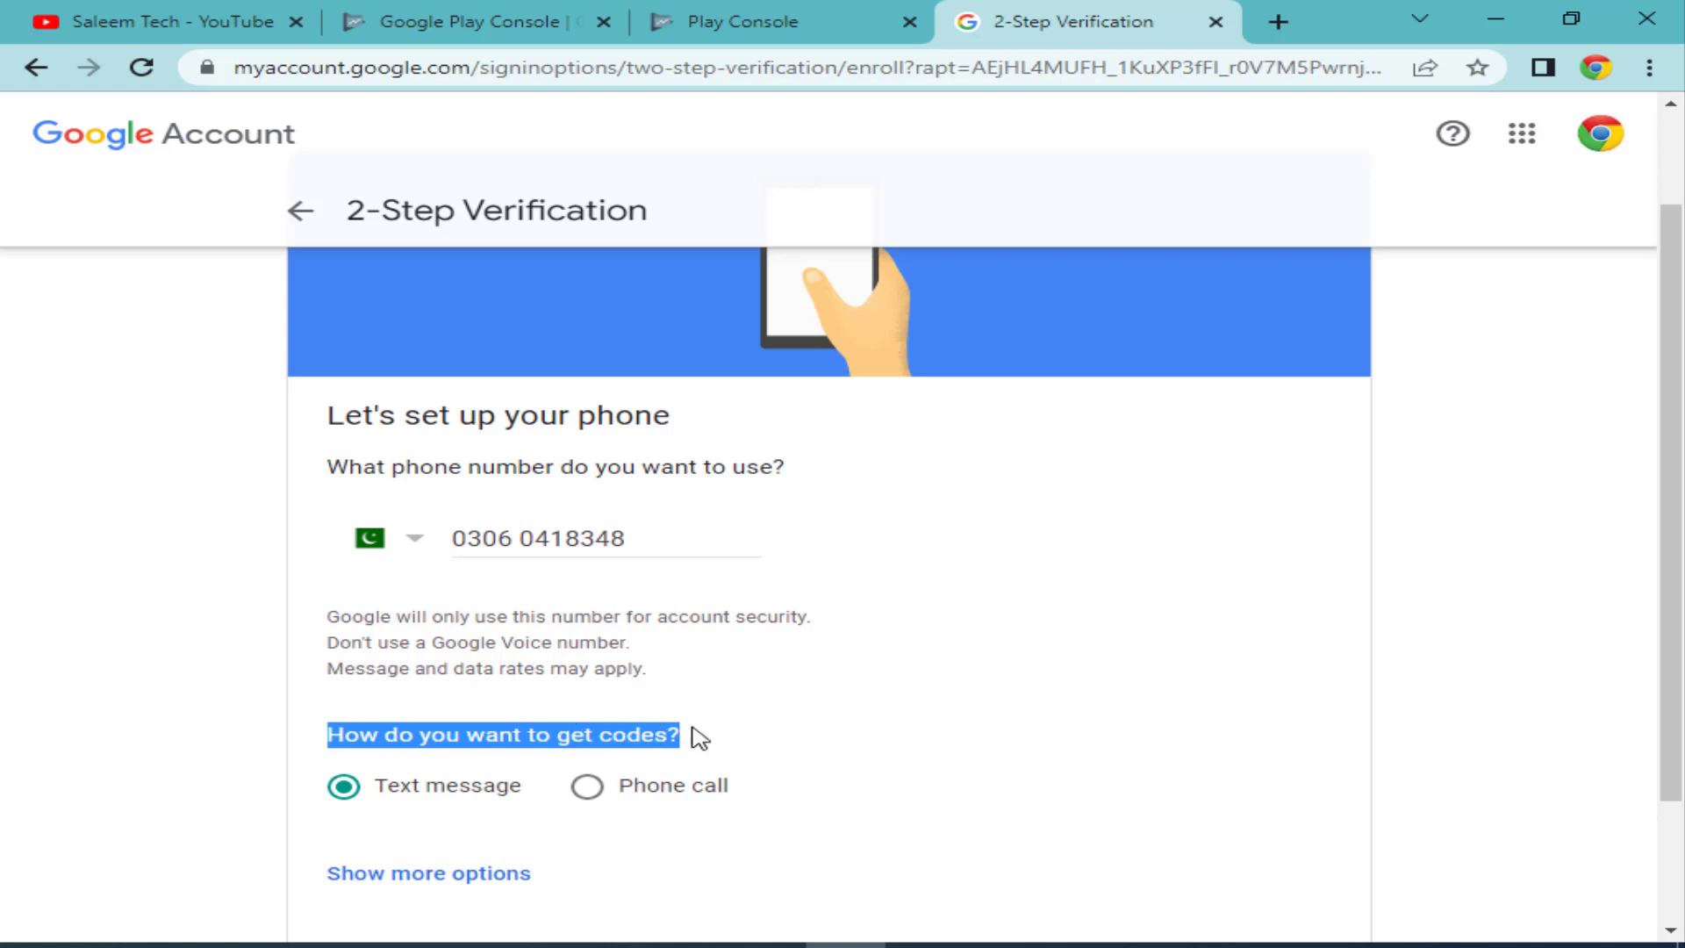
left_click(729, 735)
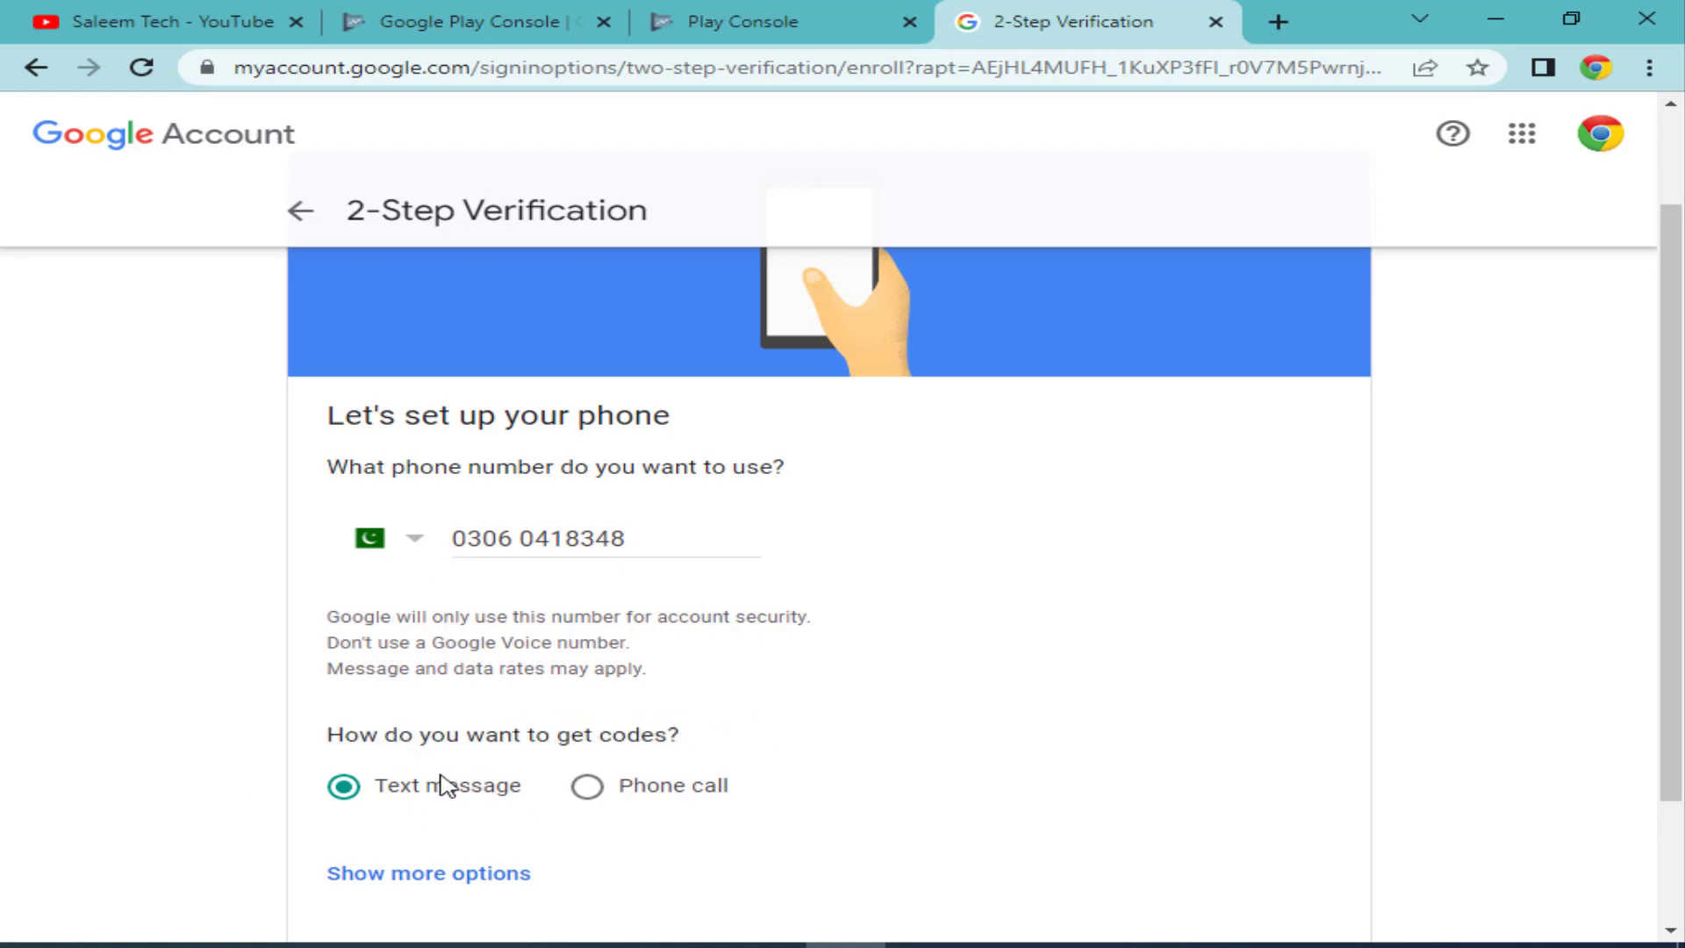
left_click_drag(327, 616, 702, 662)
left_click(636, 702)
scroll(1093, 799, "down", 2)
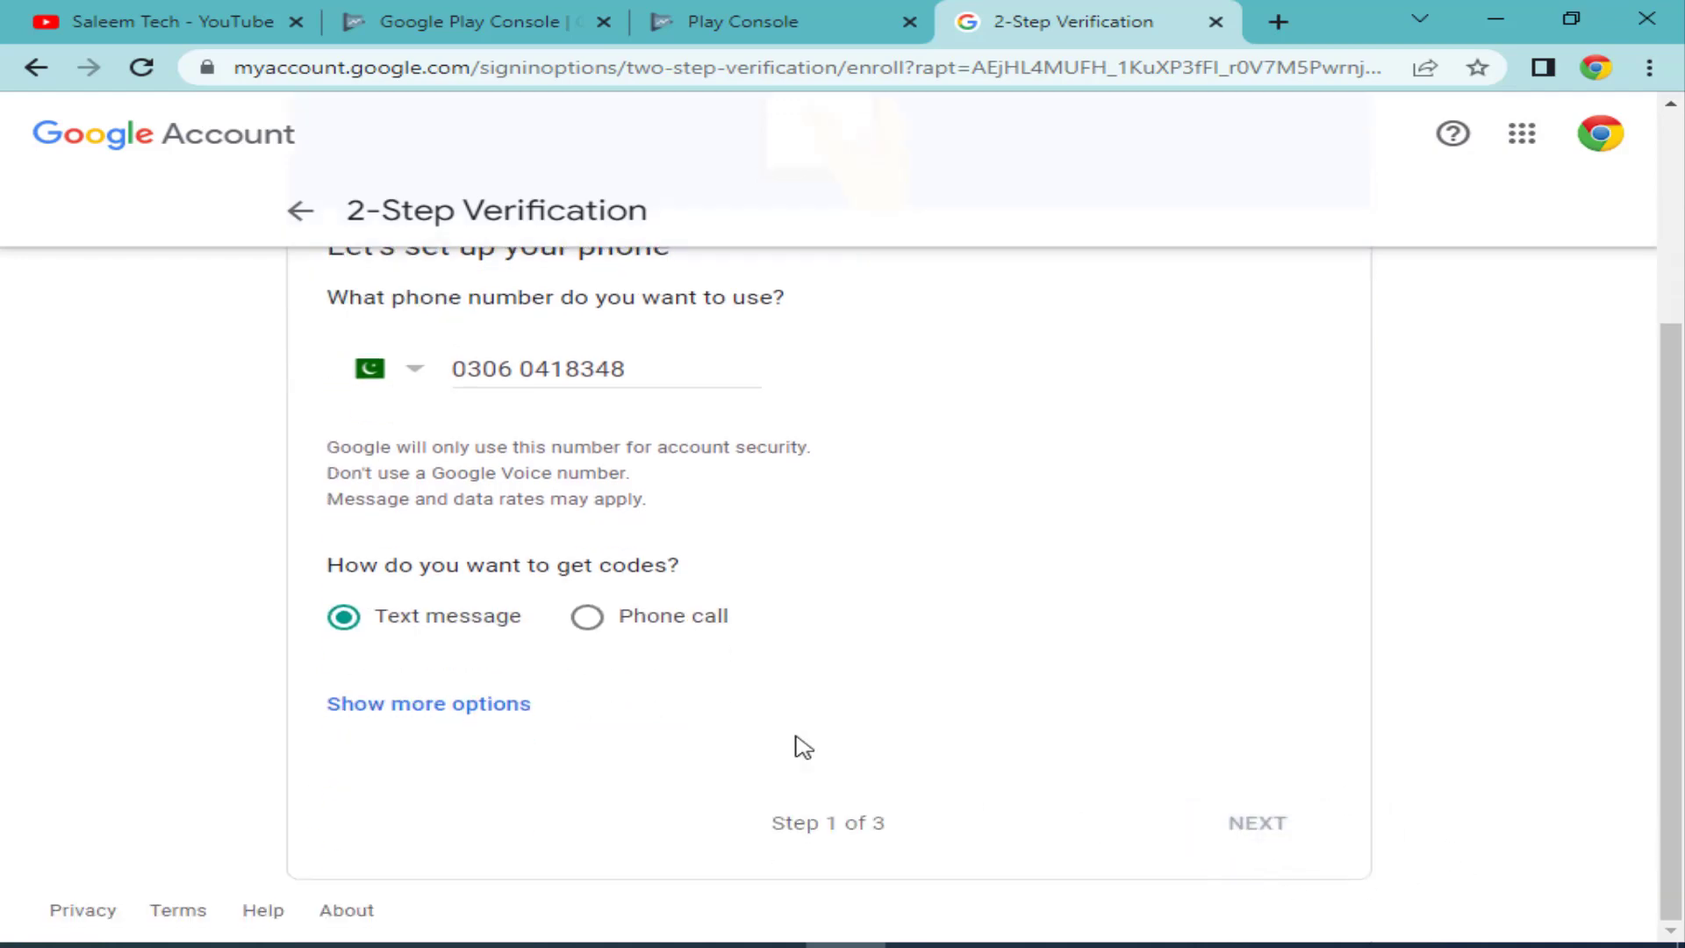
left_click(392, 624)
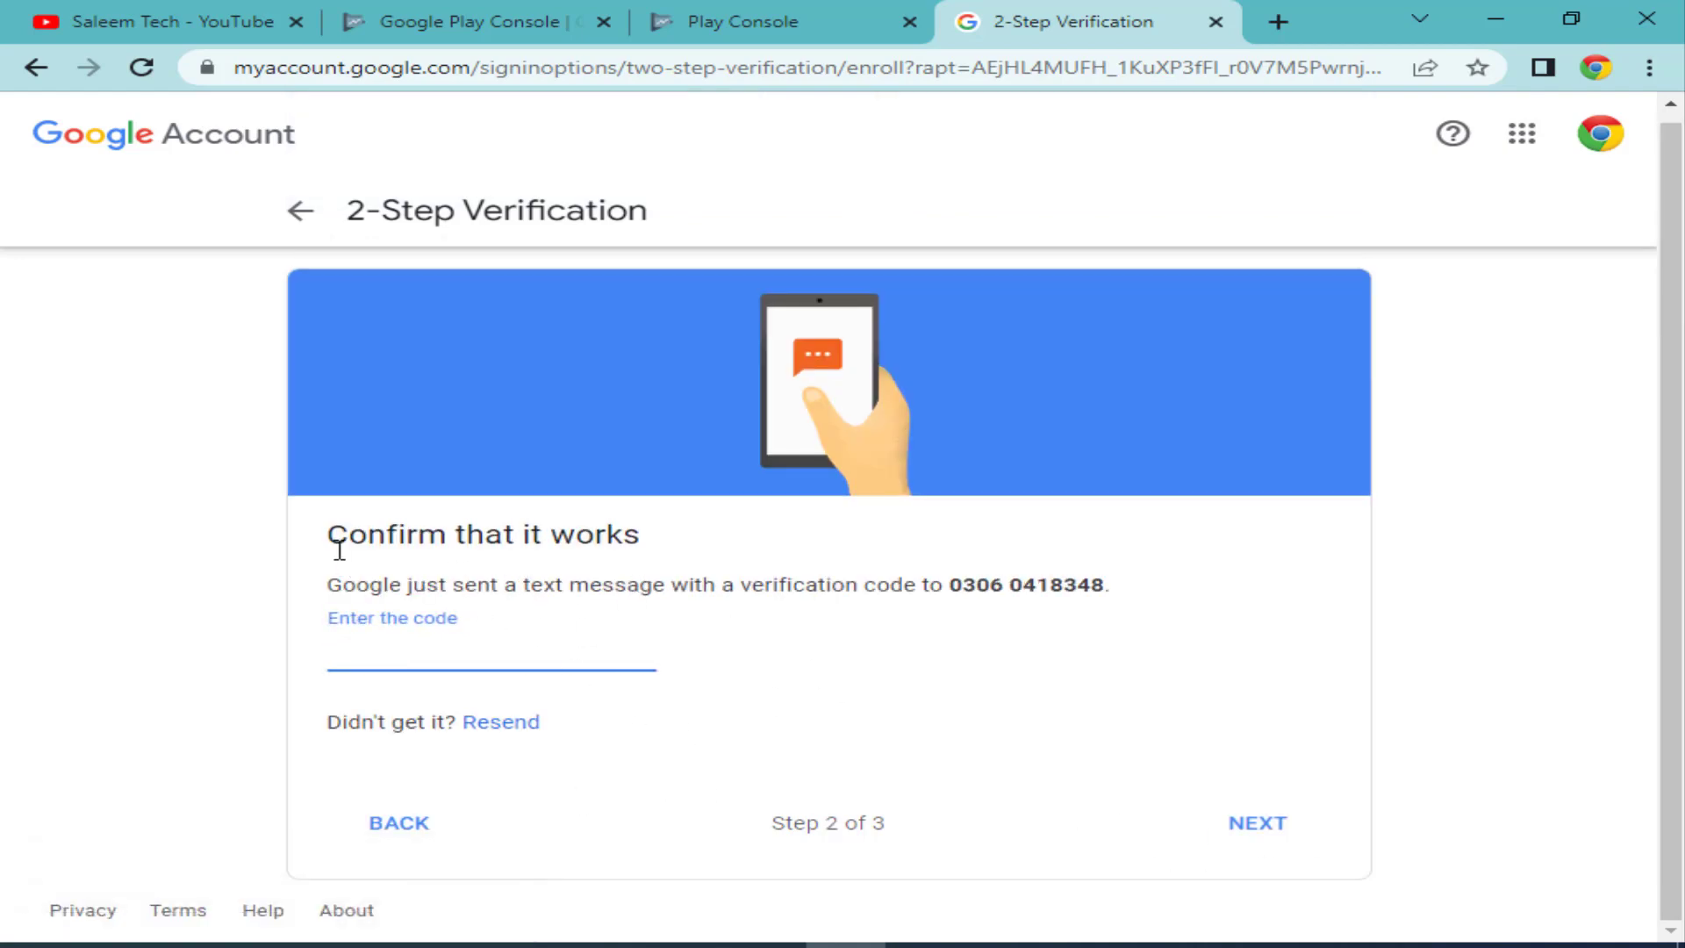
Enter the texted verification code to confirm the phone.
left_click_drag(332, 544, 563, 542)
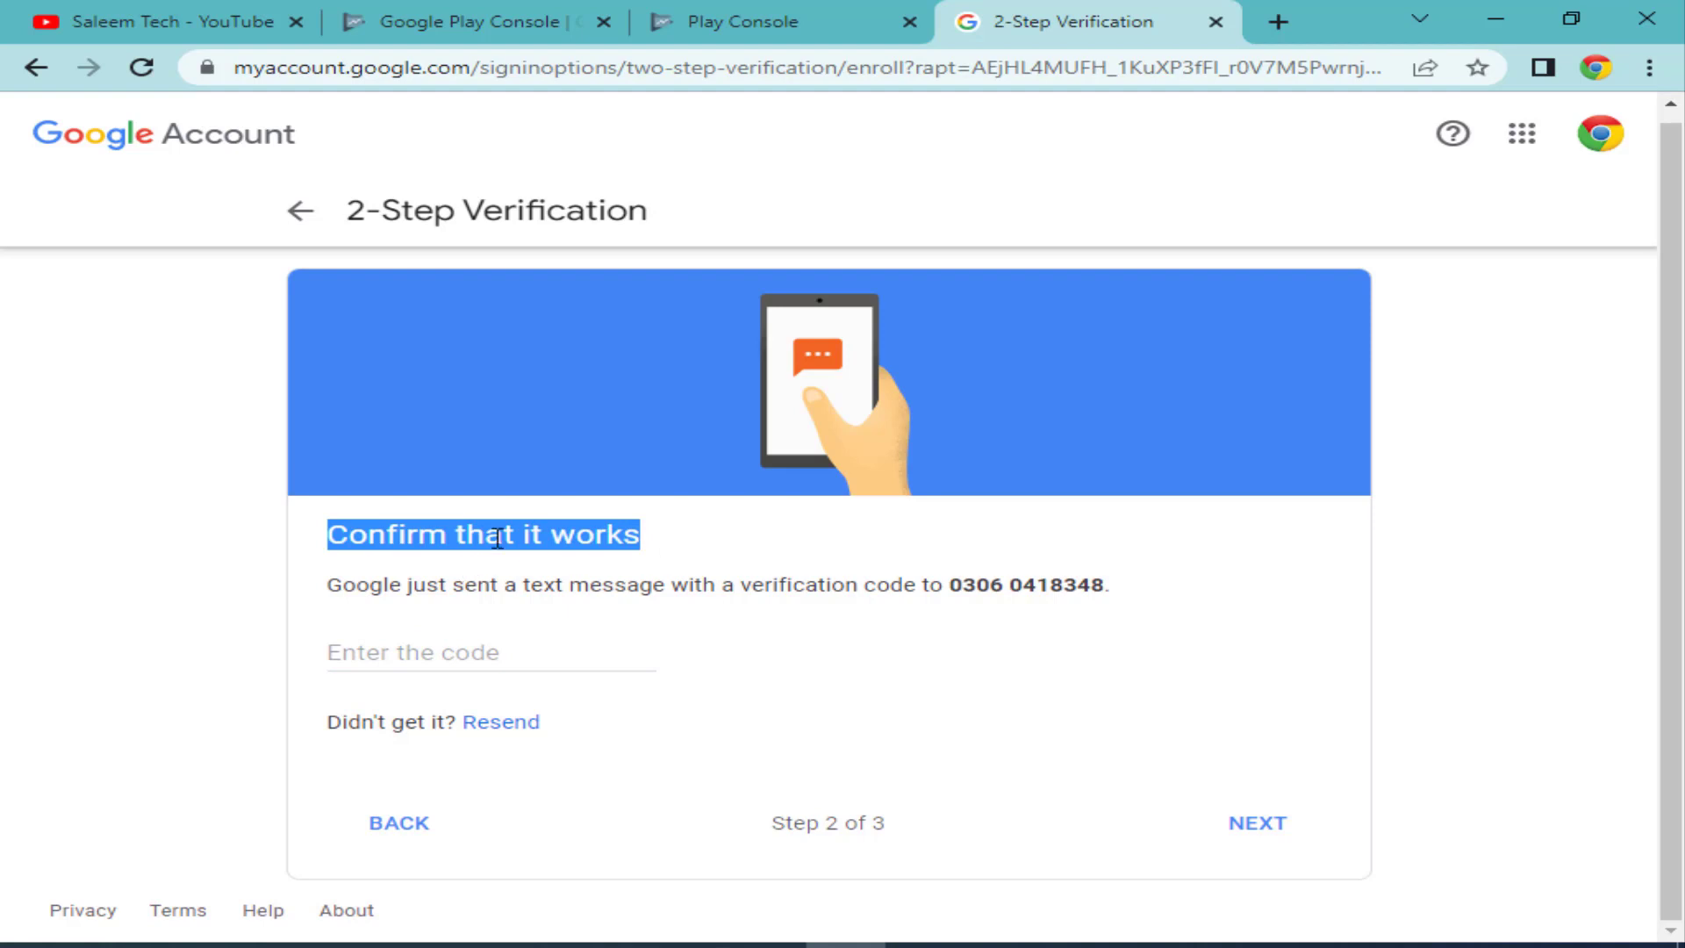
left_click(481, 653)
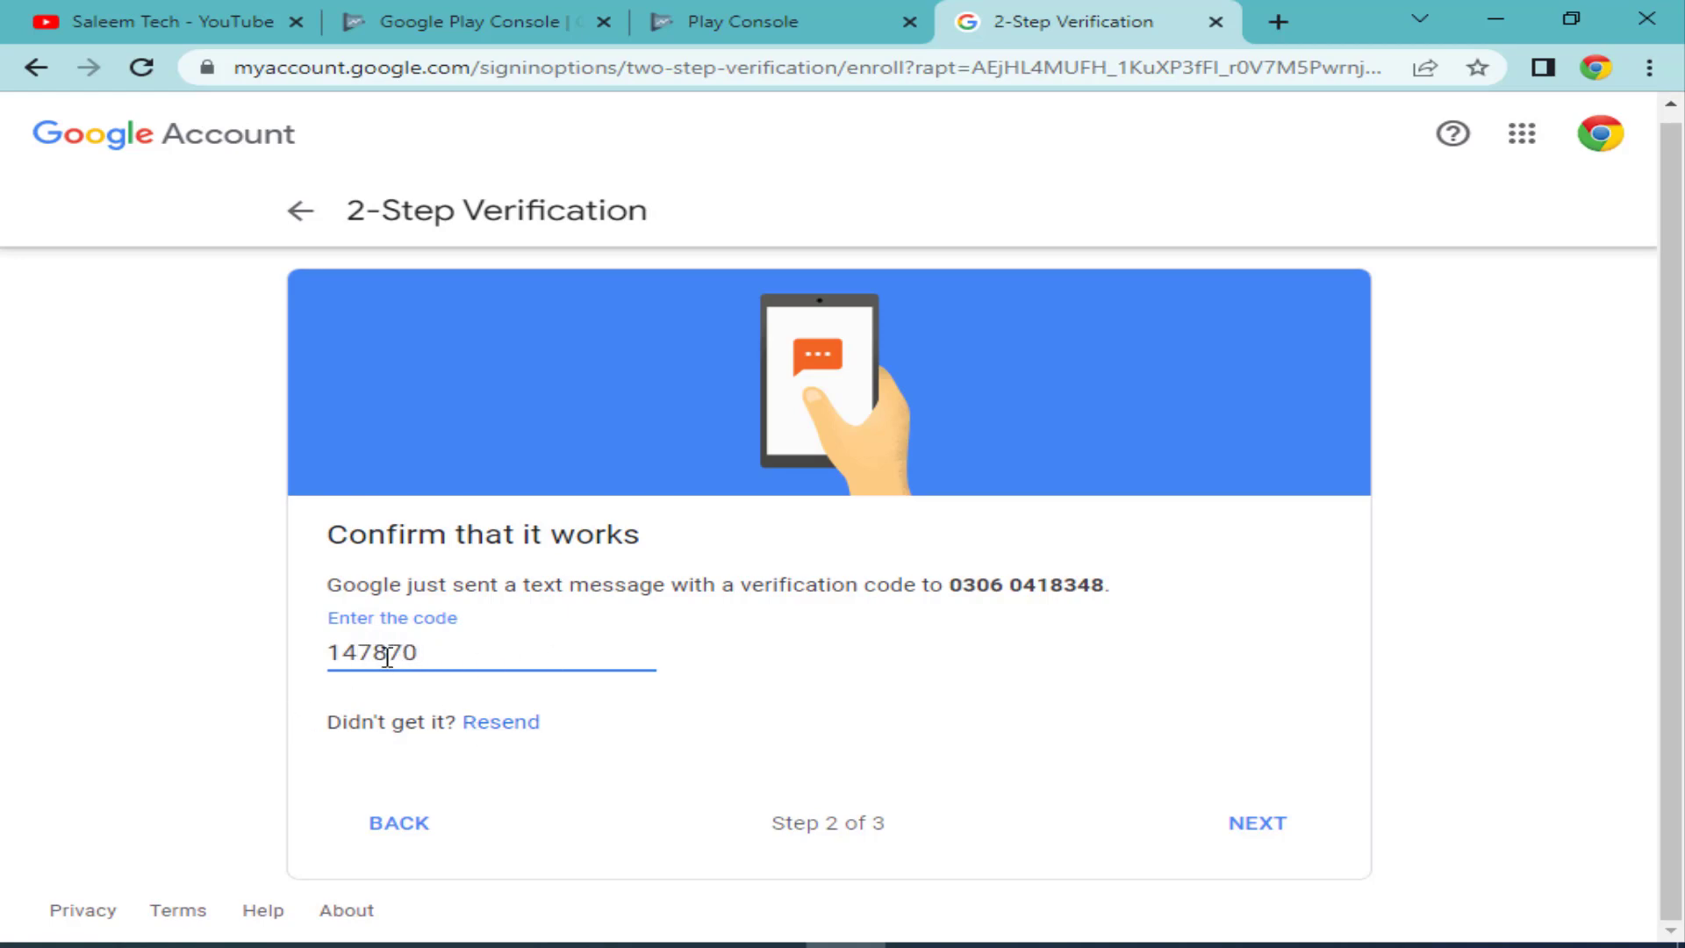
left_click(1257, 825)
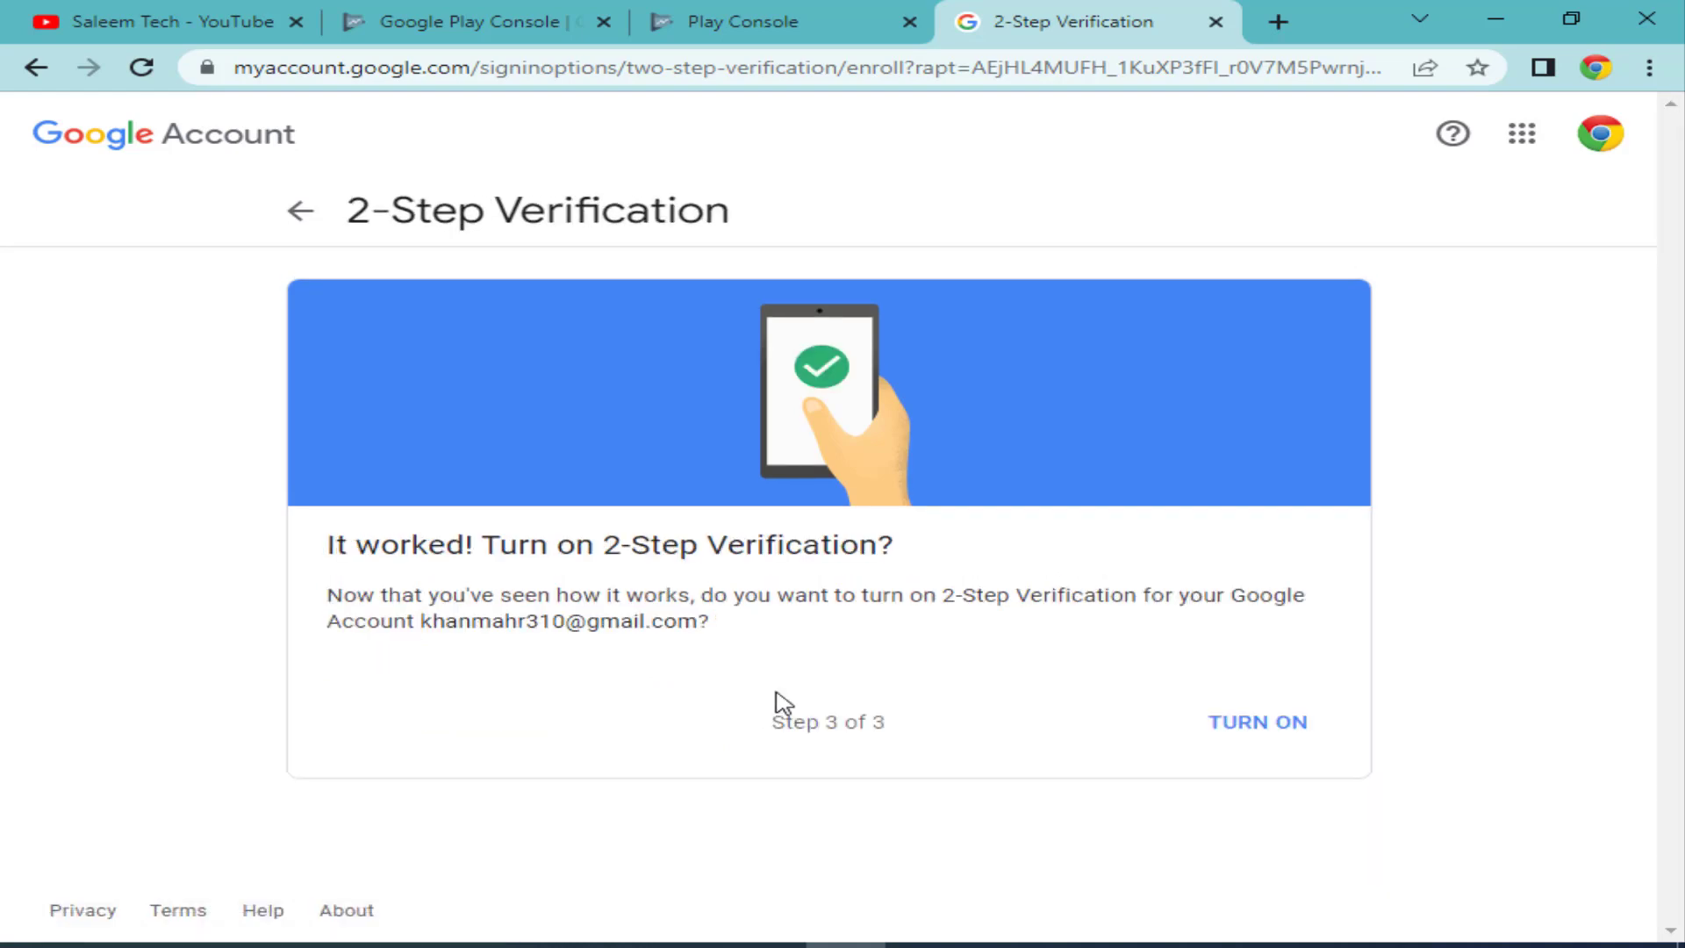
Turn on 2-Step Verification and close its tab.
left_click_drag(327, 545, 918, 553)
left_click(774, 544)
left_click(1260, 730)
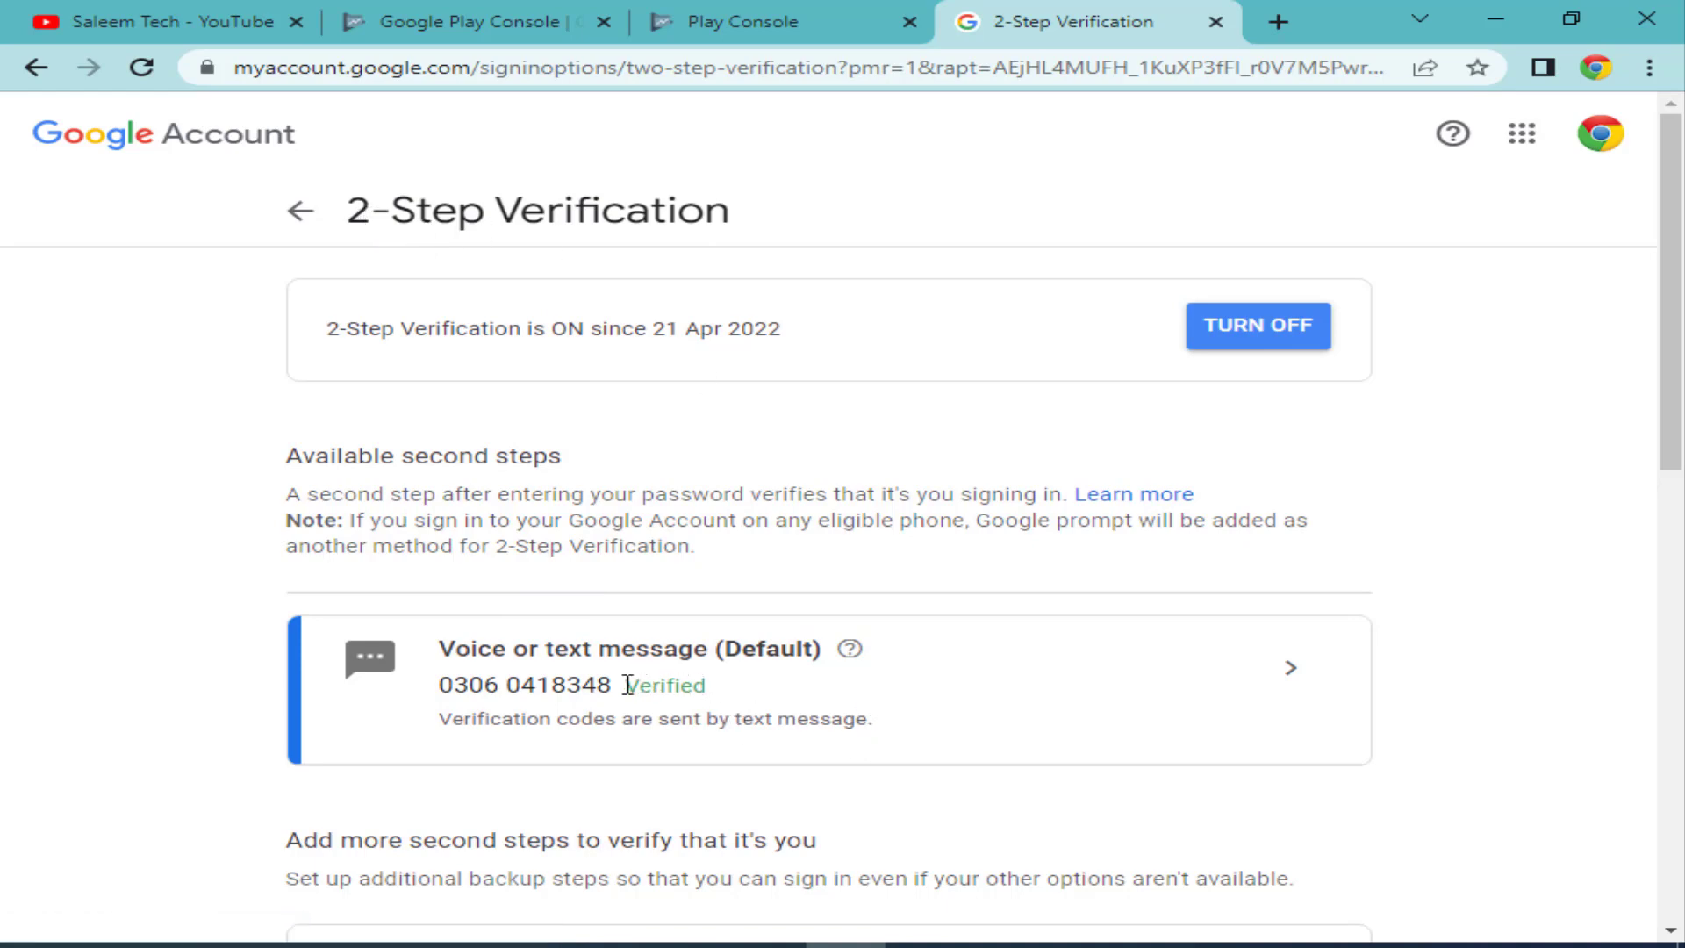
left_click_drag(628, 684, 746, 693)
left_click(461, 484)
left_click(1215, 22)
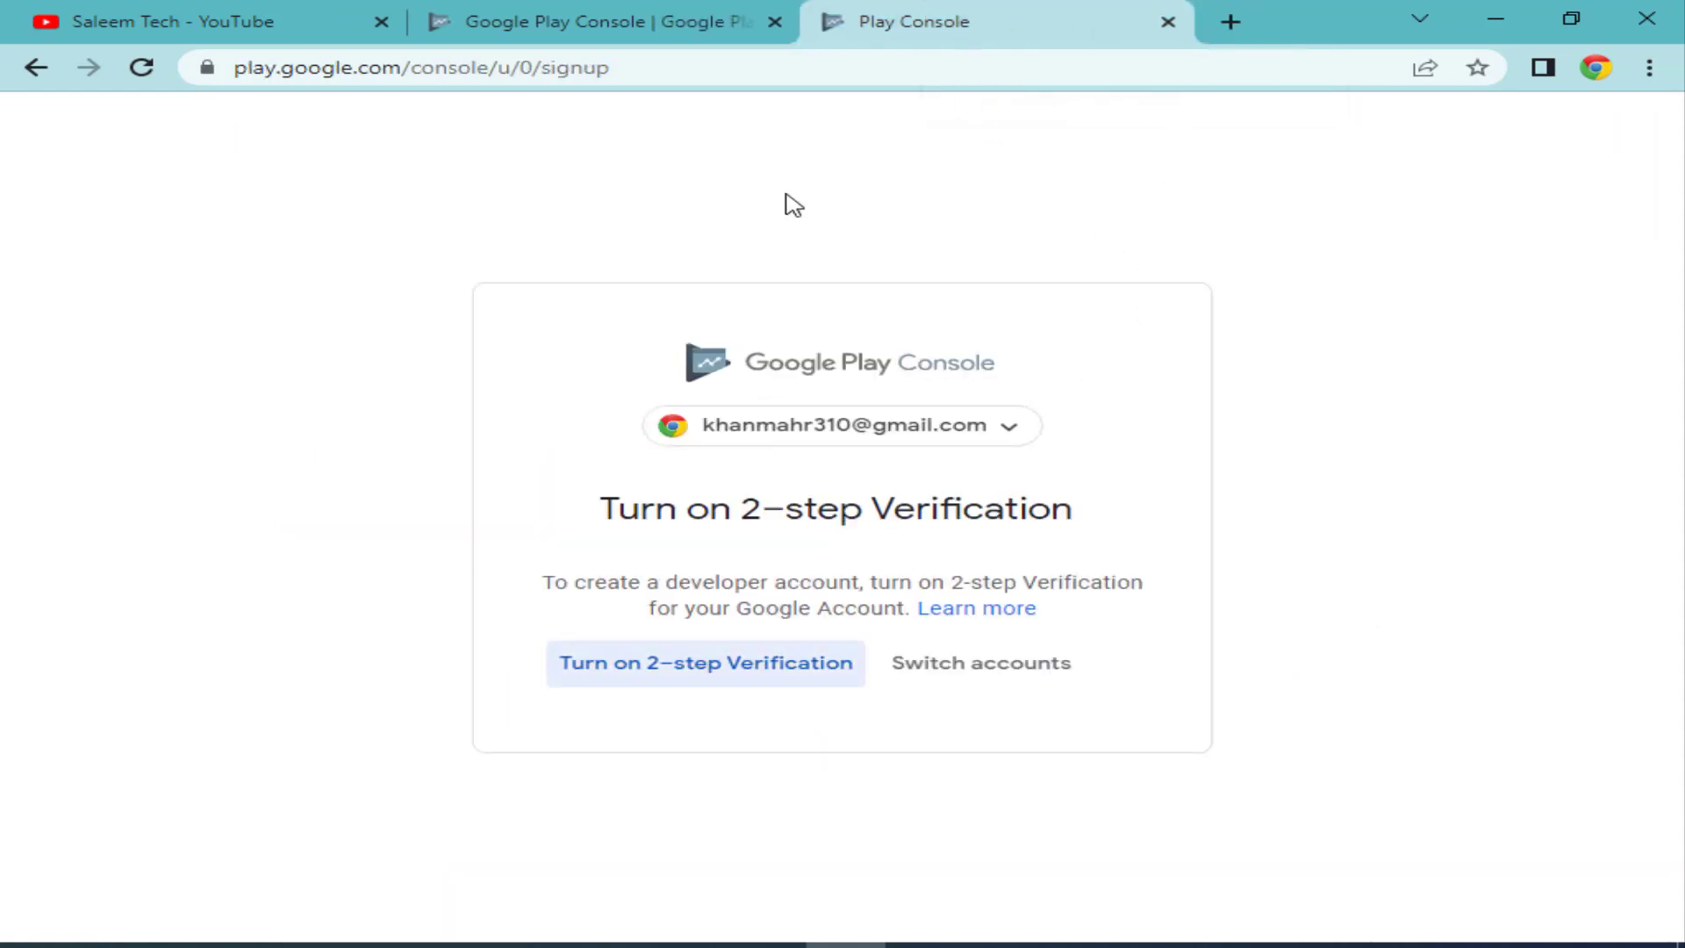
Reload the Play Console signup page and review the Yourself account type.
left_click(142, 68)
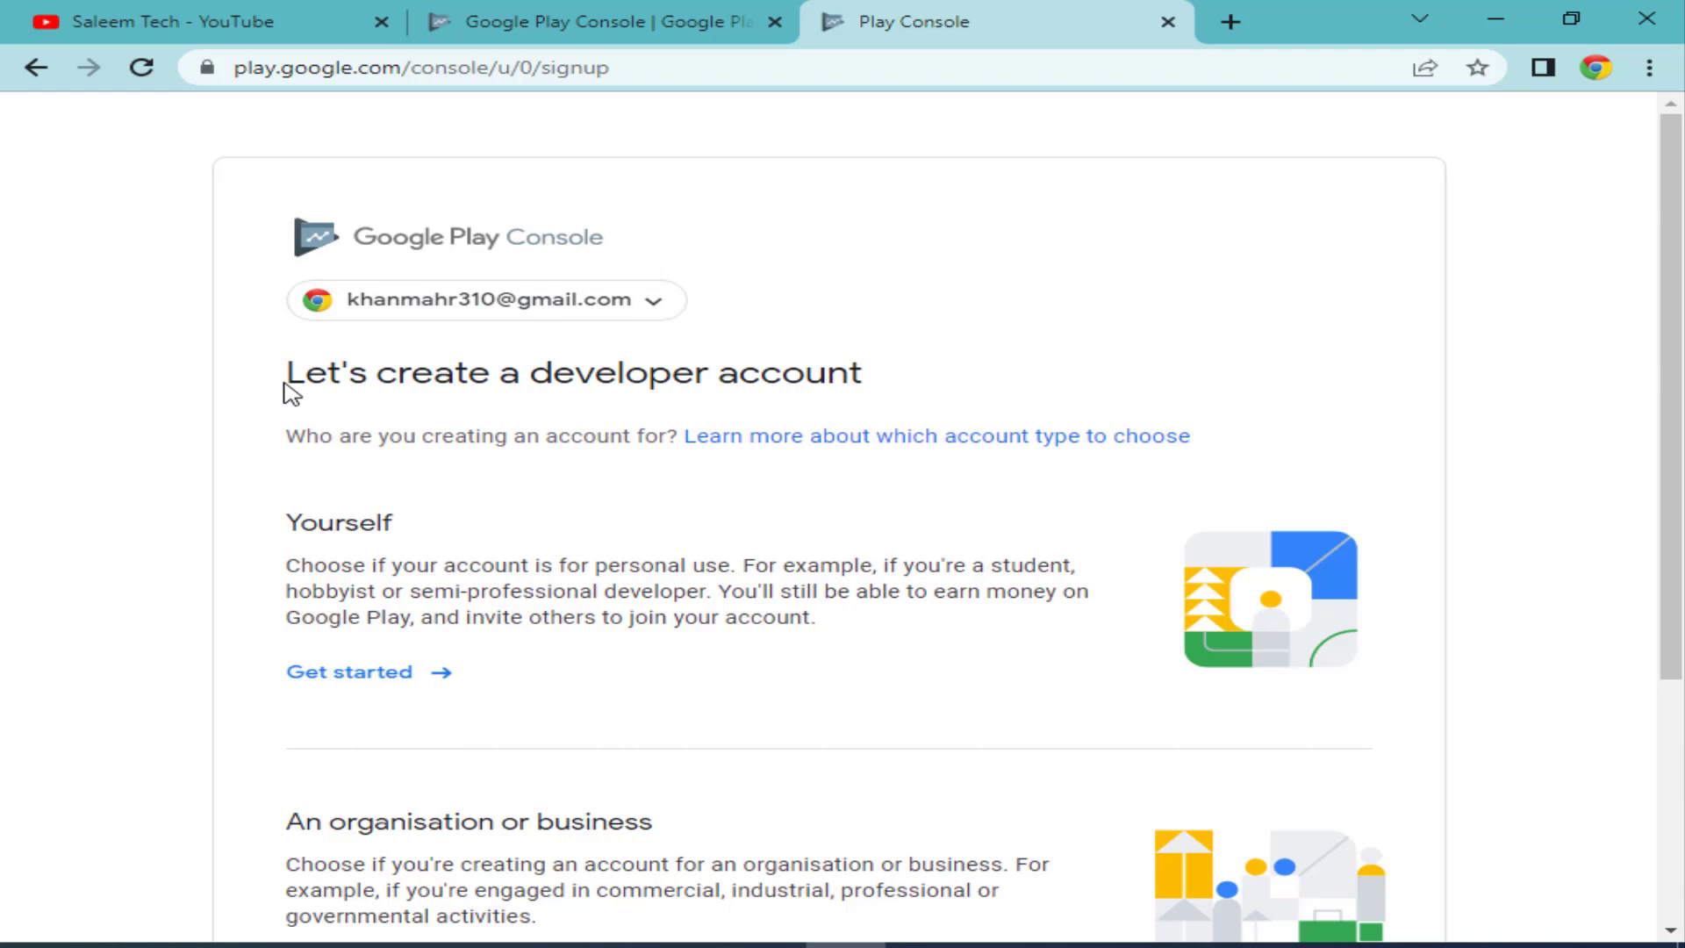
left_click_drag(302, 377, 887, 389)
left_click(471, 383)
left_click_drag(306, 438, 667, 446)
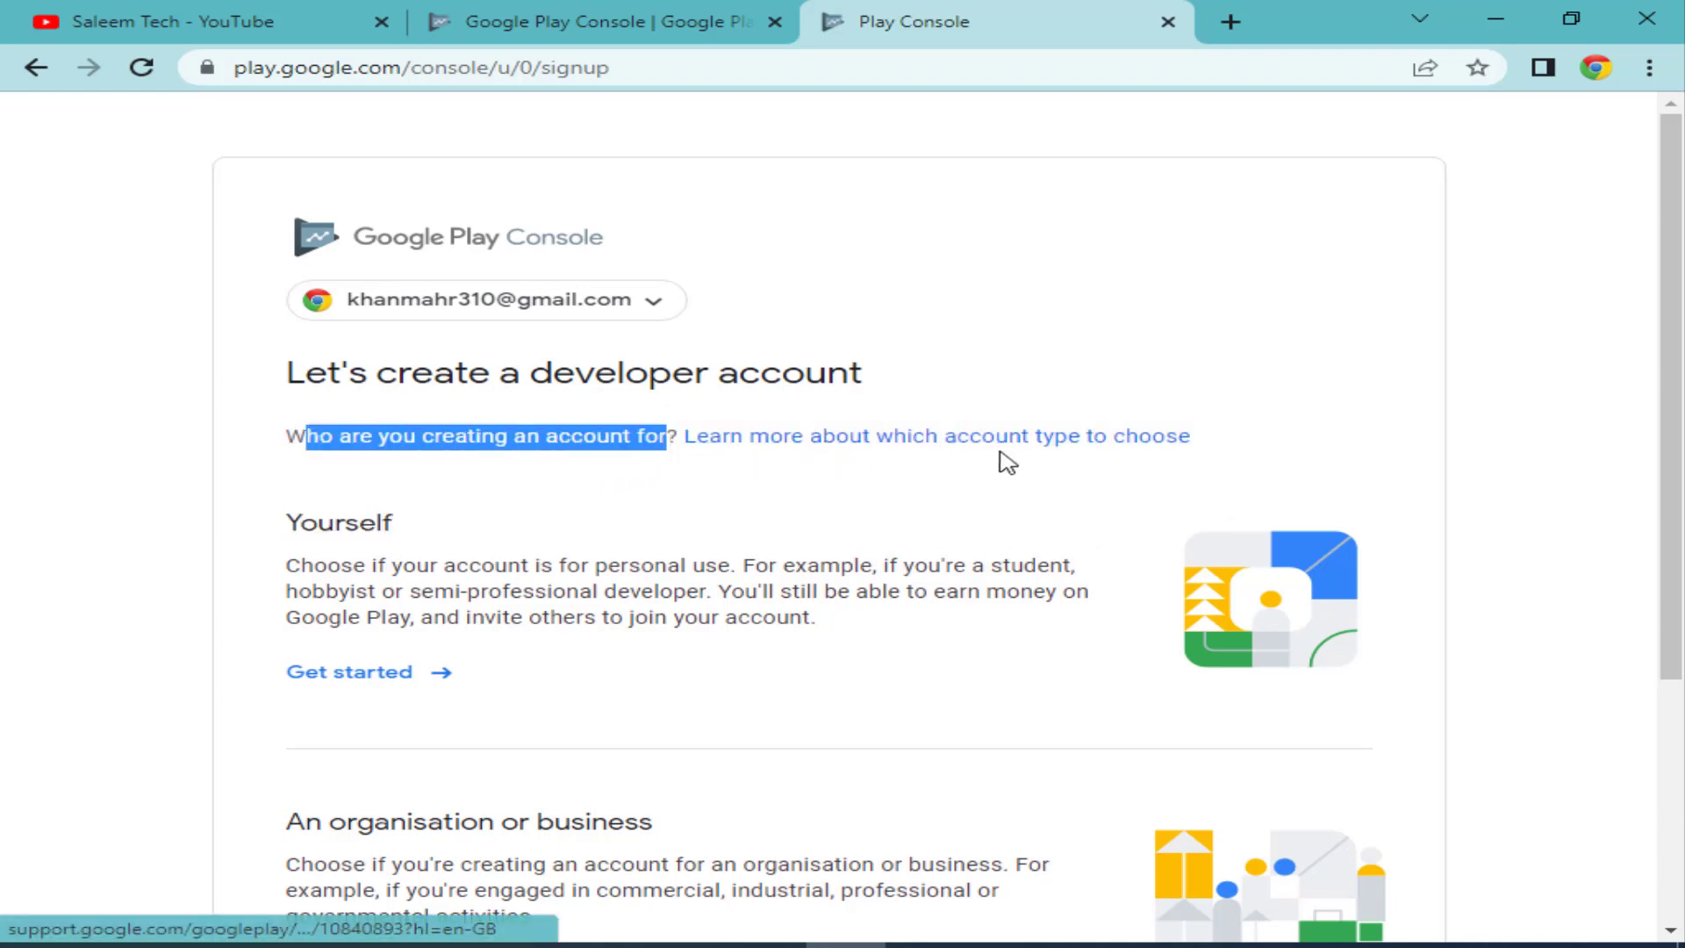
left_click(966, 505)
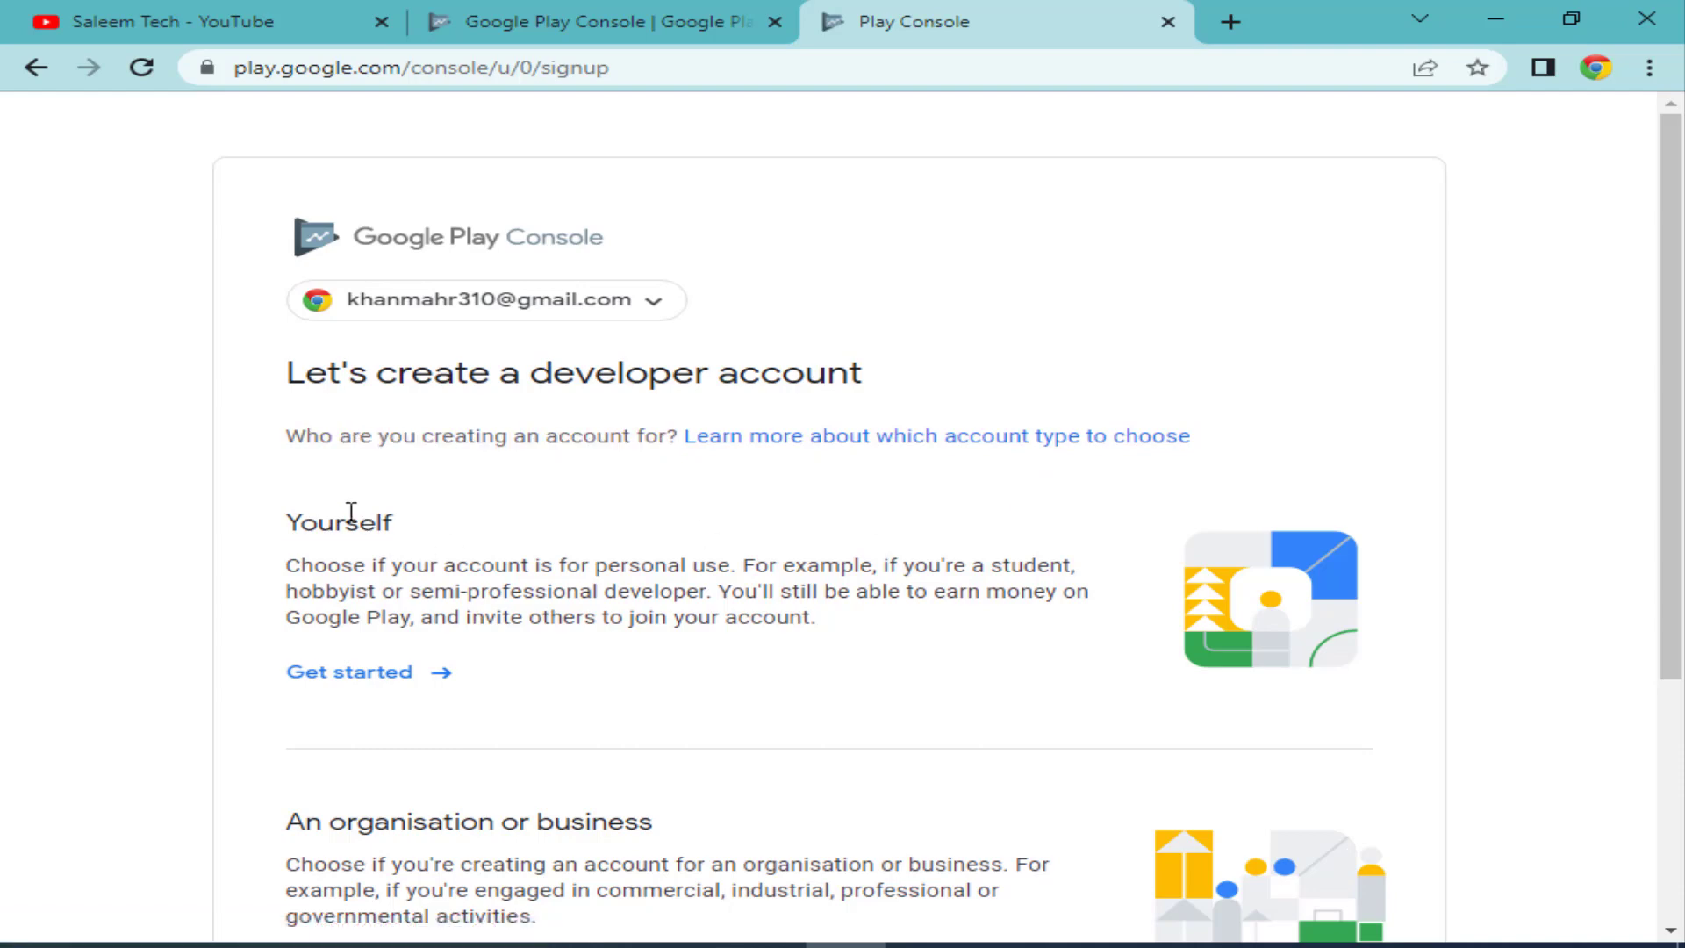
left_click_drag(289, 524, 422, 526)
left_click(448, 538)
scroll(530, 590, "down", 1)
left_click_drag(281, 440, 805, 504)
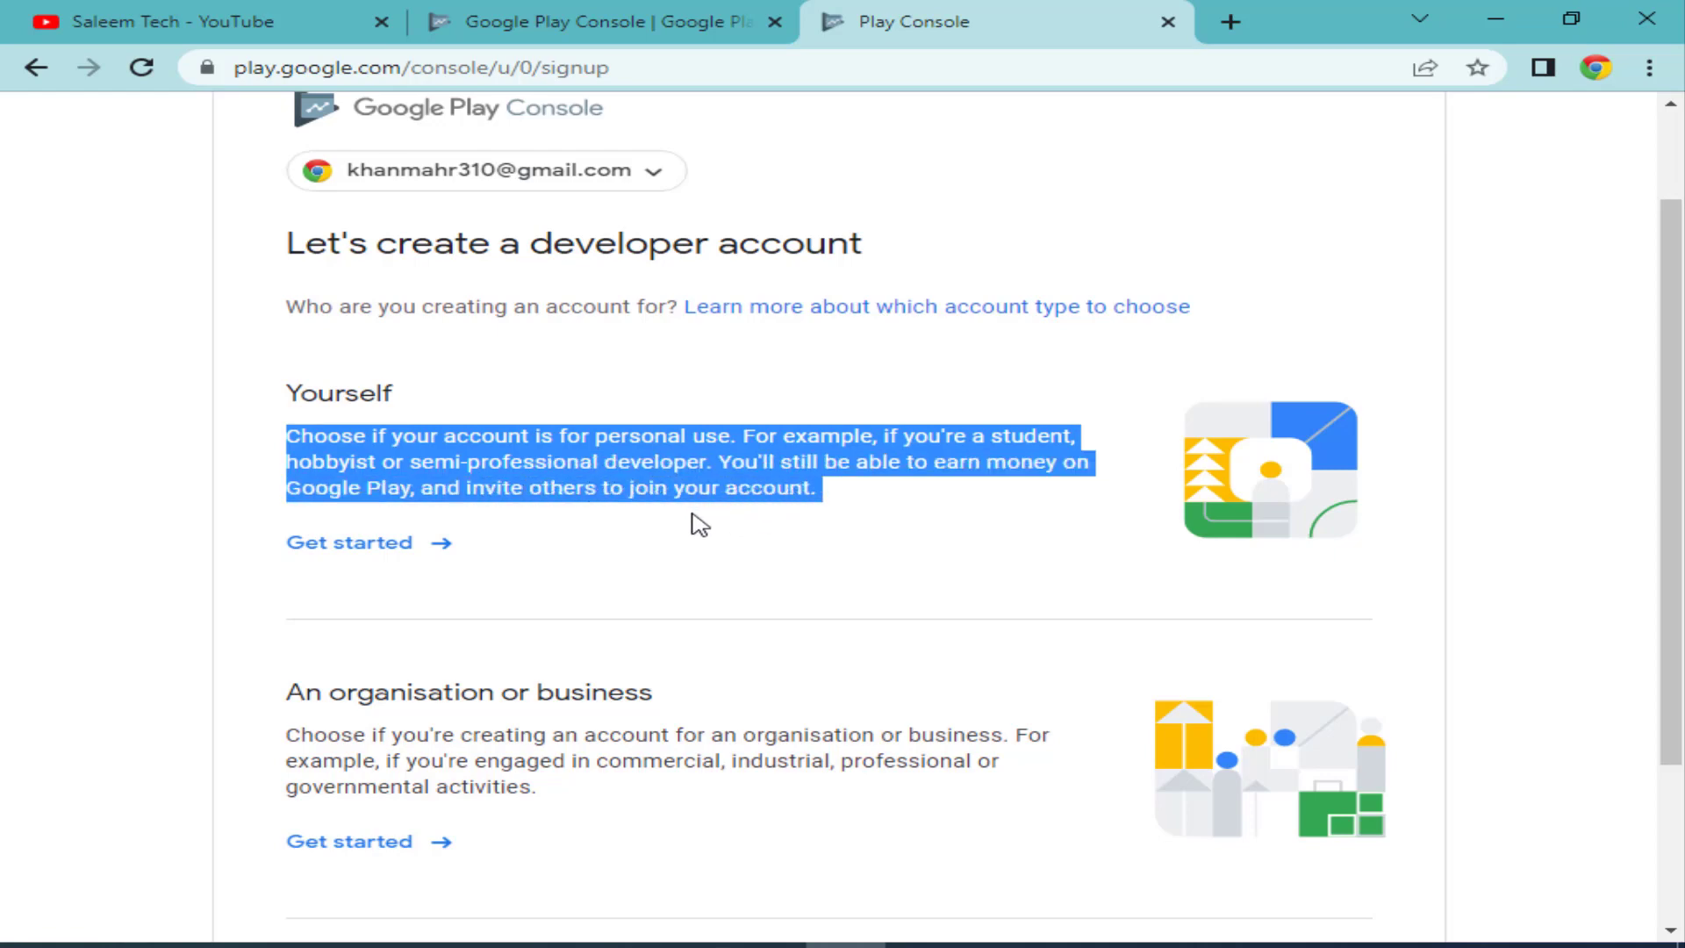
left_click(641, 559)
Review the organisation option, then choose Get started under Yourself.
scroll(640, 643, "down", 1)
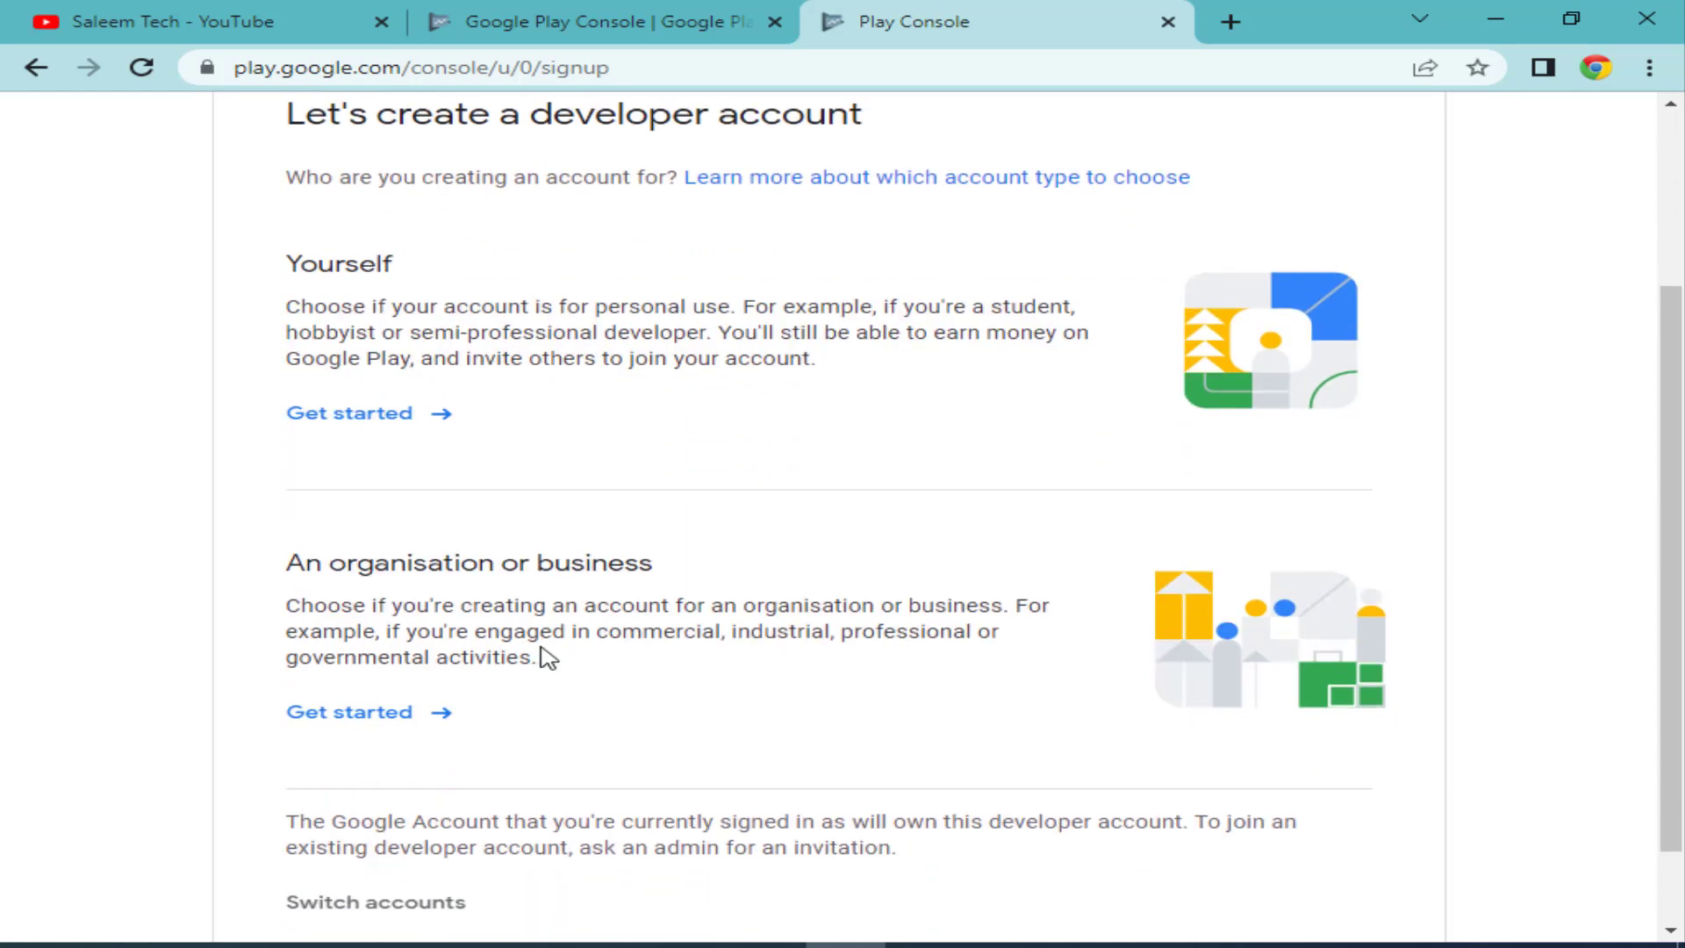
scroll(548, 657, "up", 1)
scroll(448, 736, "down", 1)
left_click_drag(286, 566, 658, 581)
left_click(516, 611)
left_click_drag(288, 614, 559, 666)
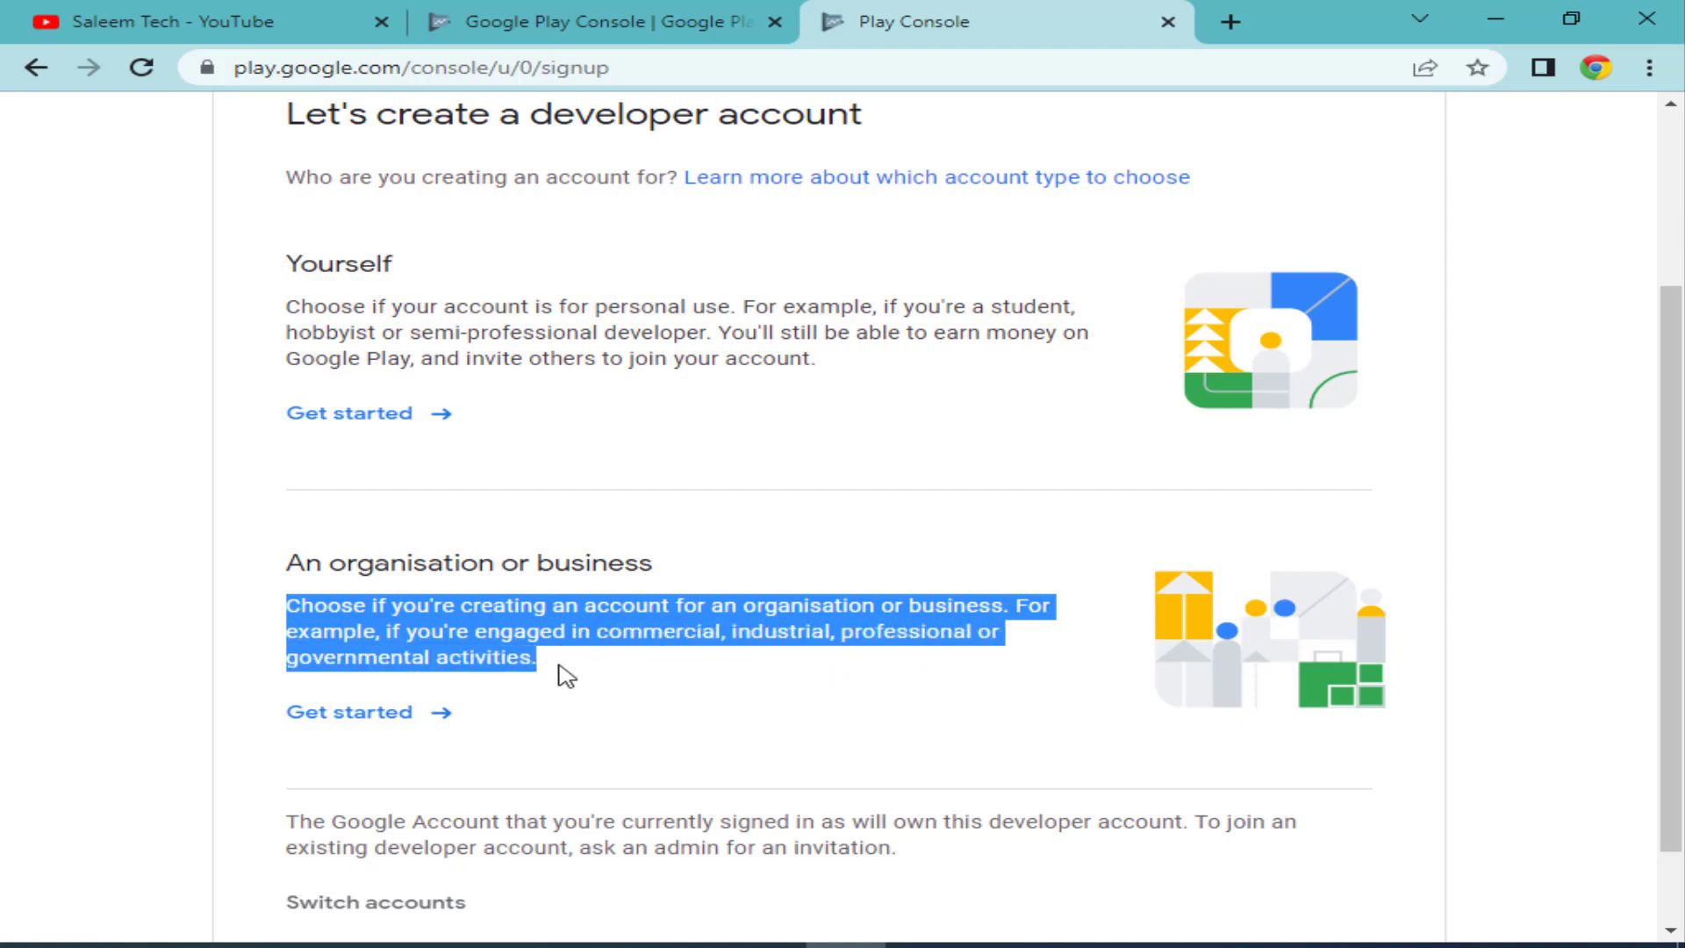
left_click(705, 753)
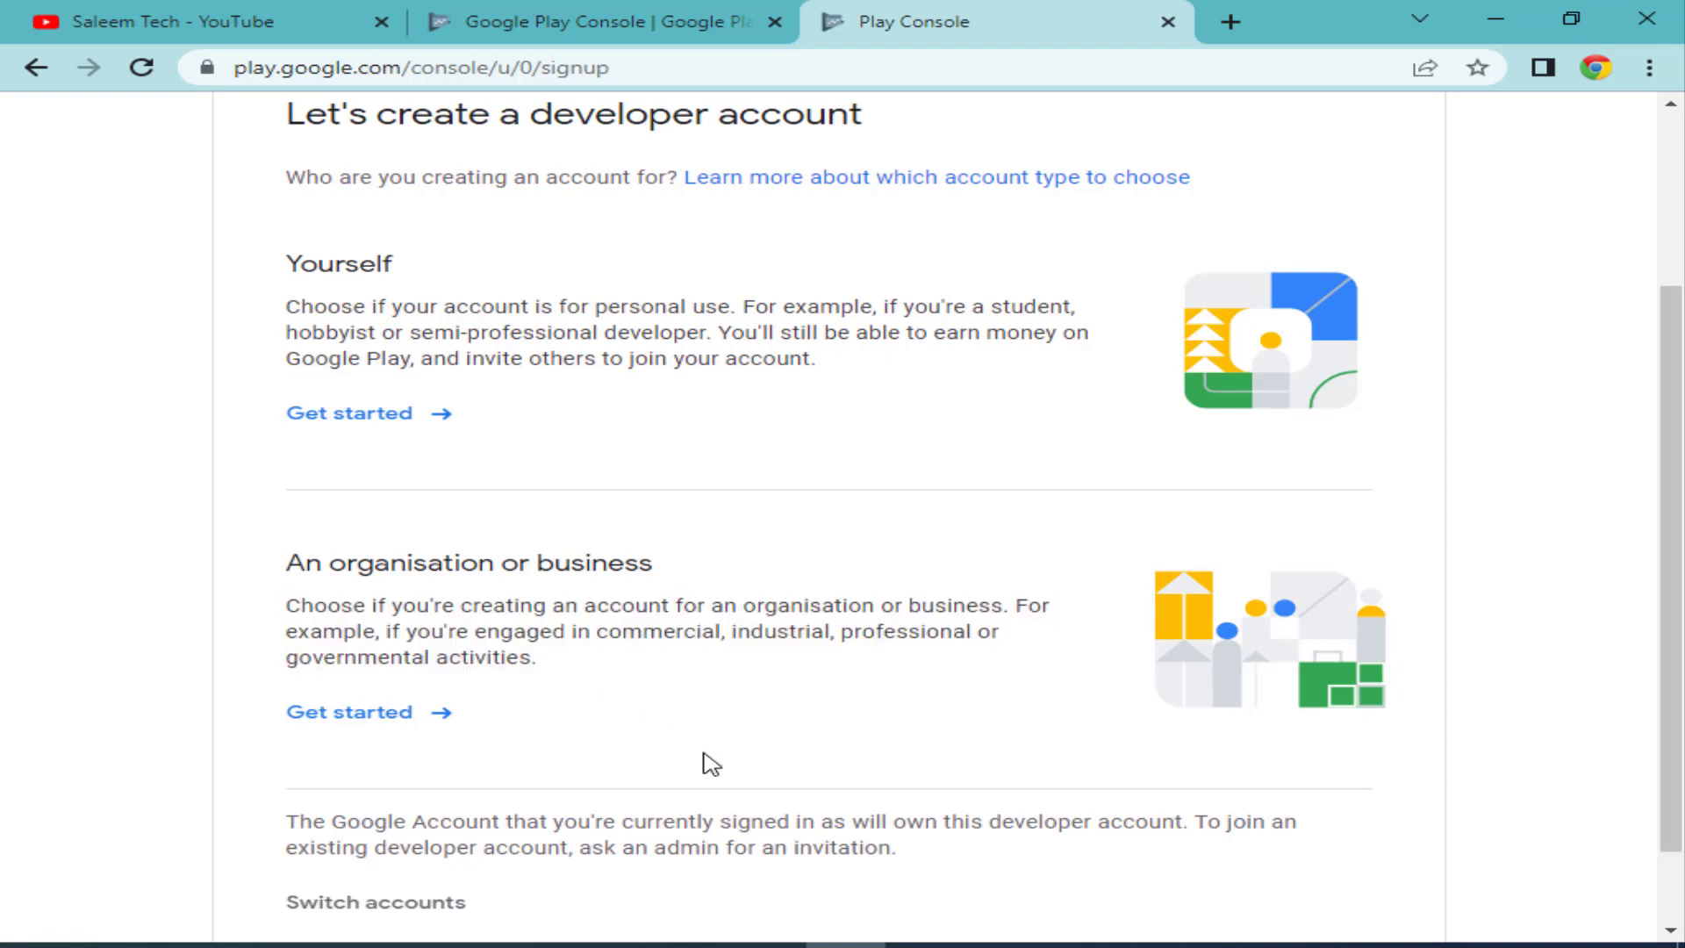
scroll(693, 744, "down", 1)
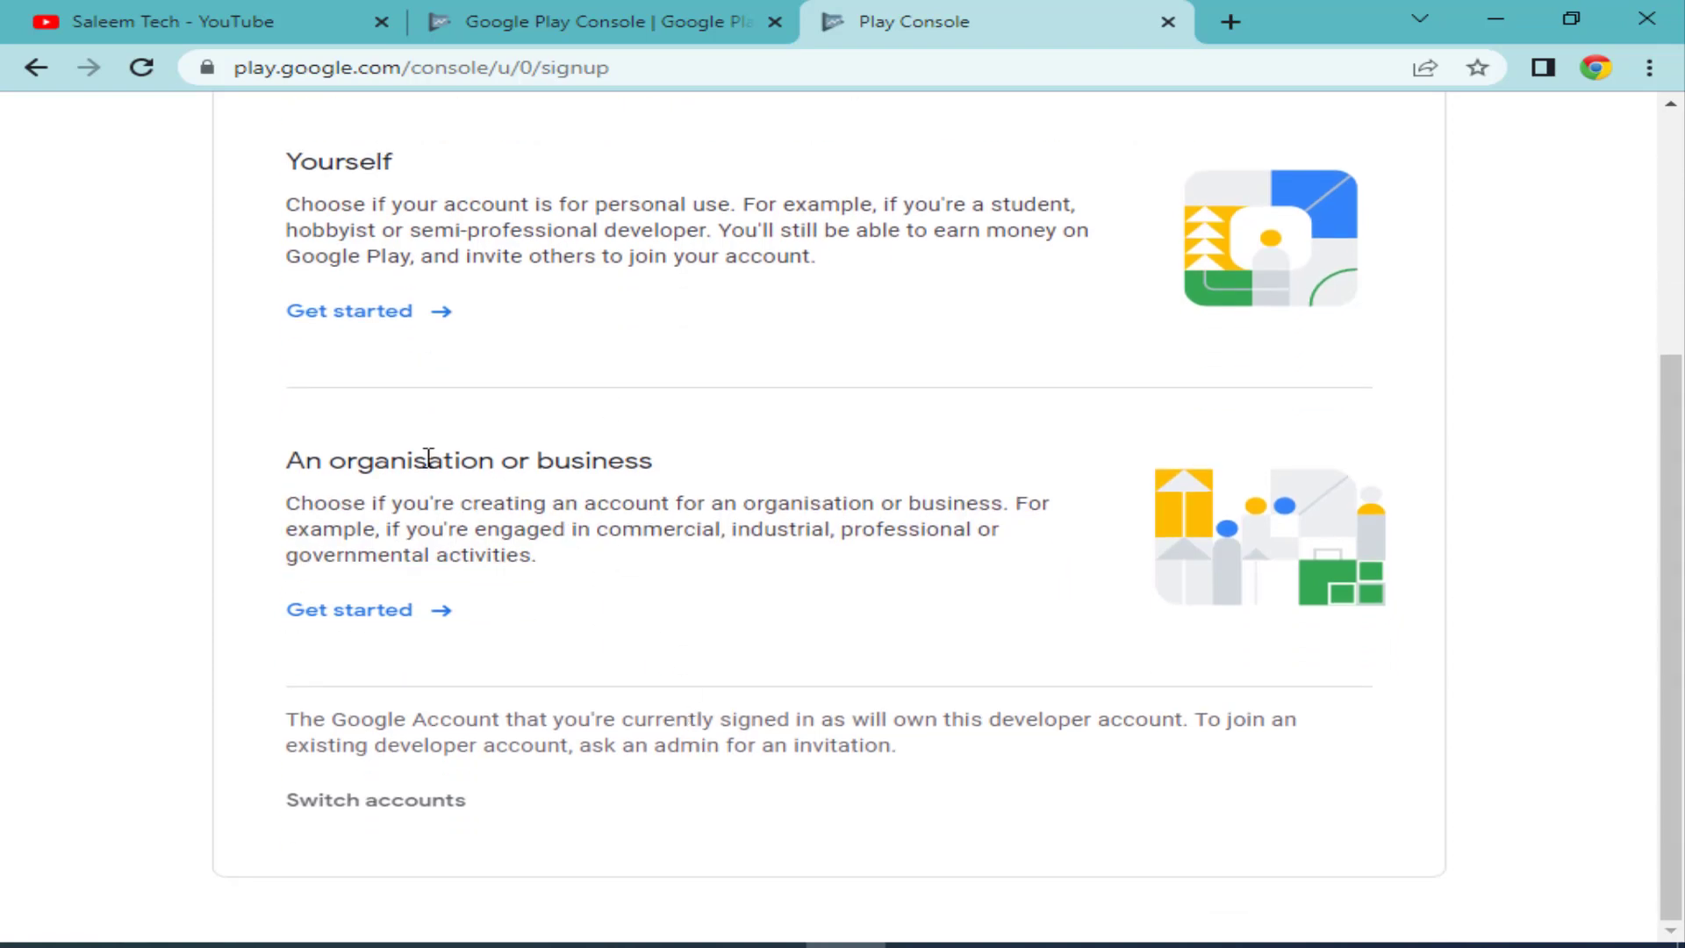
scroll(614, 506, "up", 3)
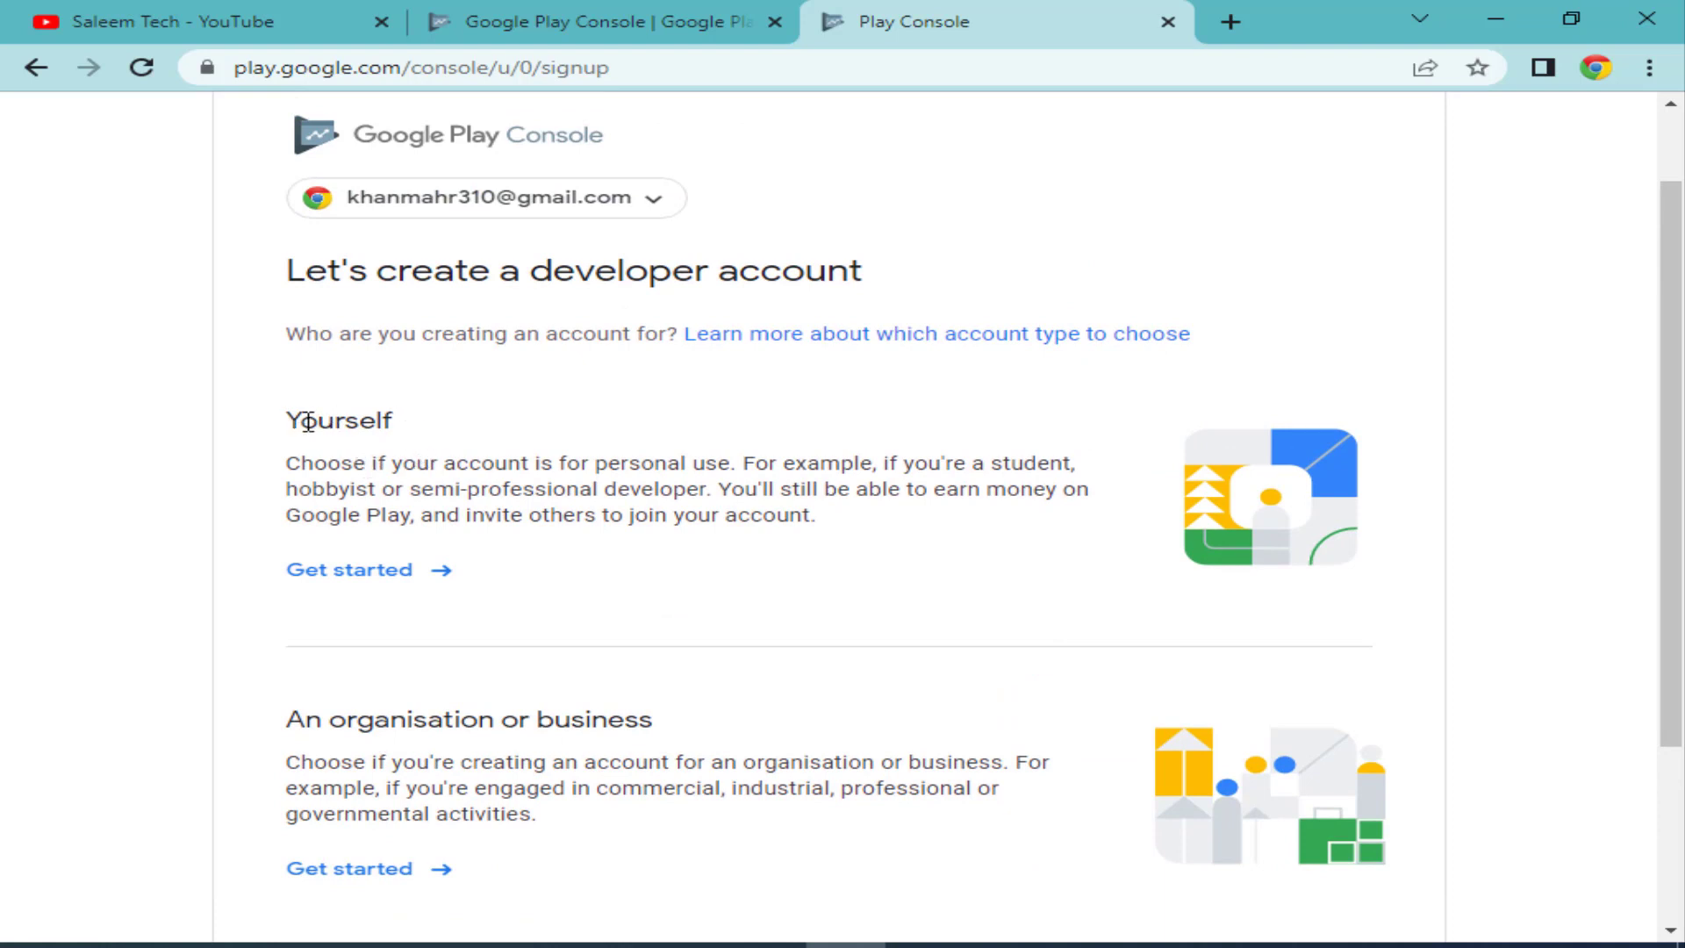
left_click_drag(292, 419, 413, 433)
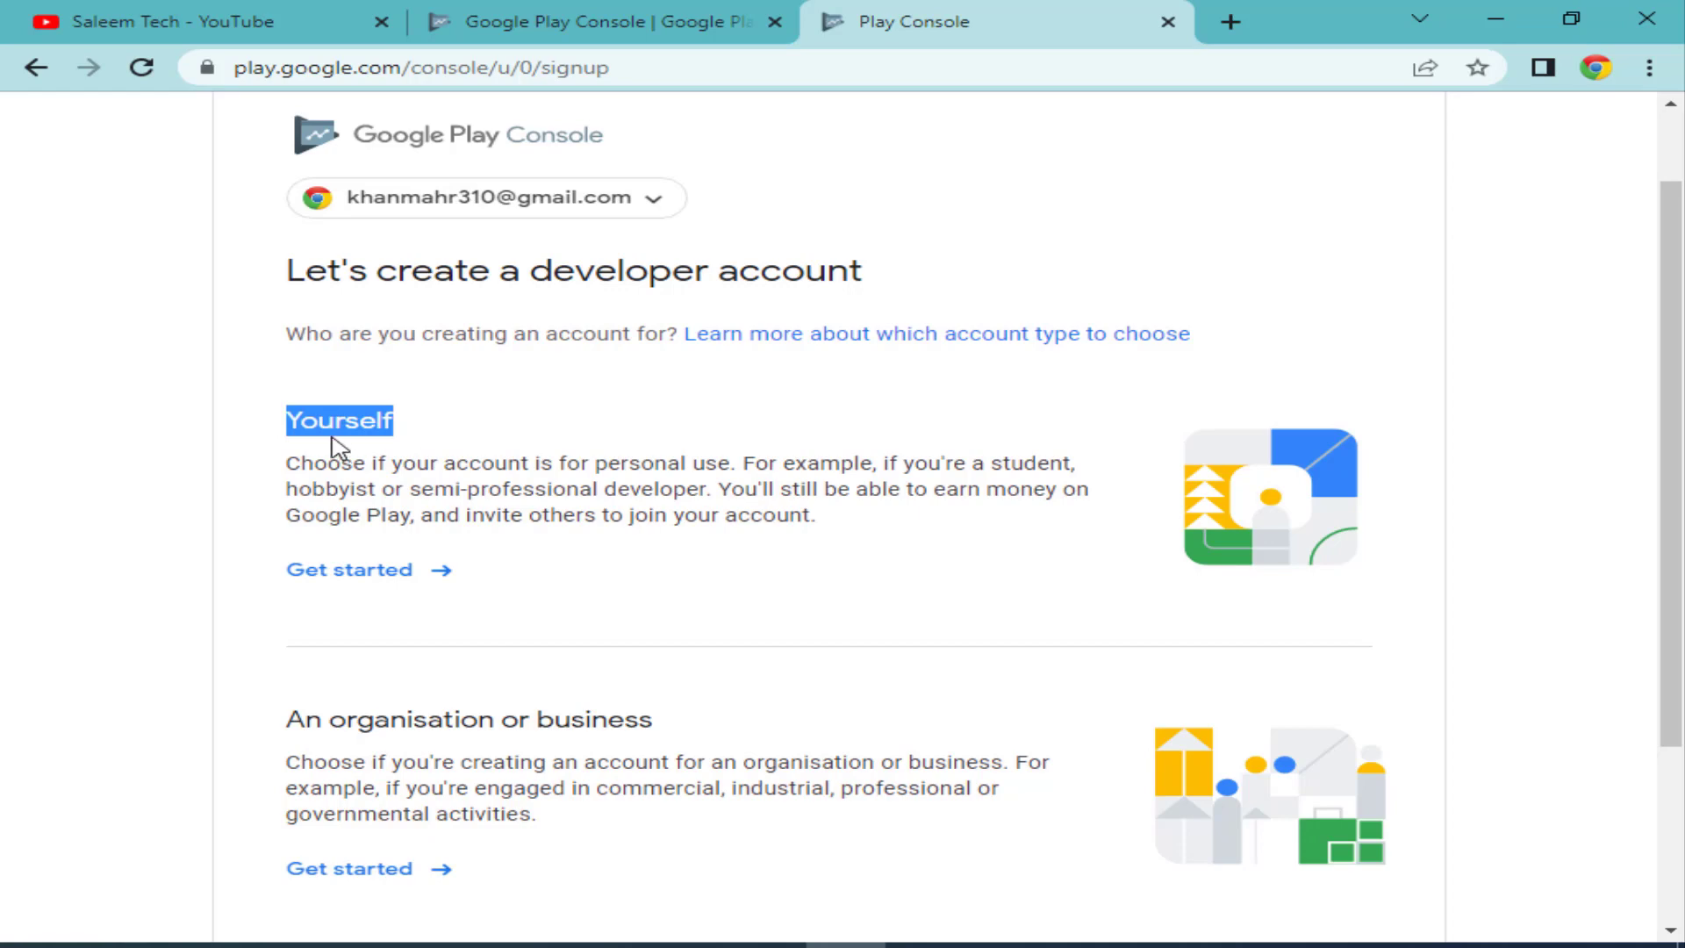
left_click(369, 446)
left_click(413, 584)
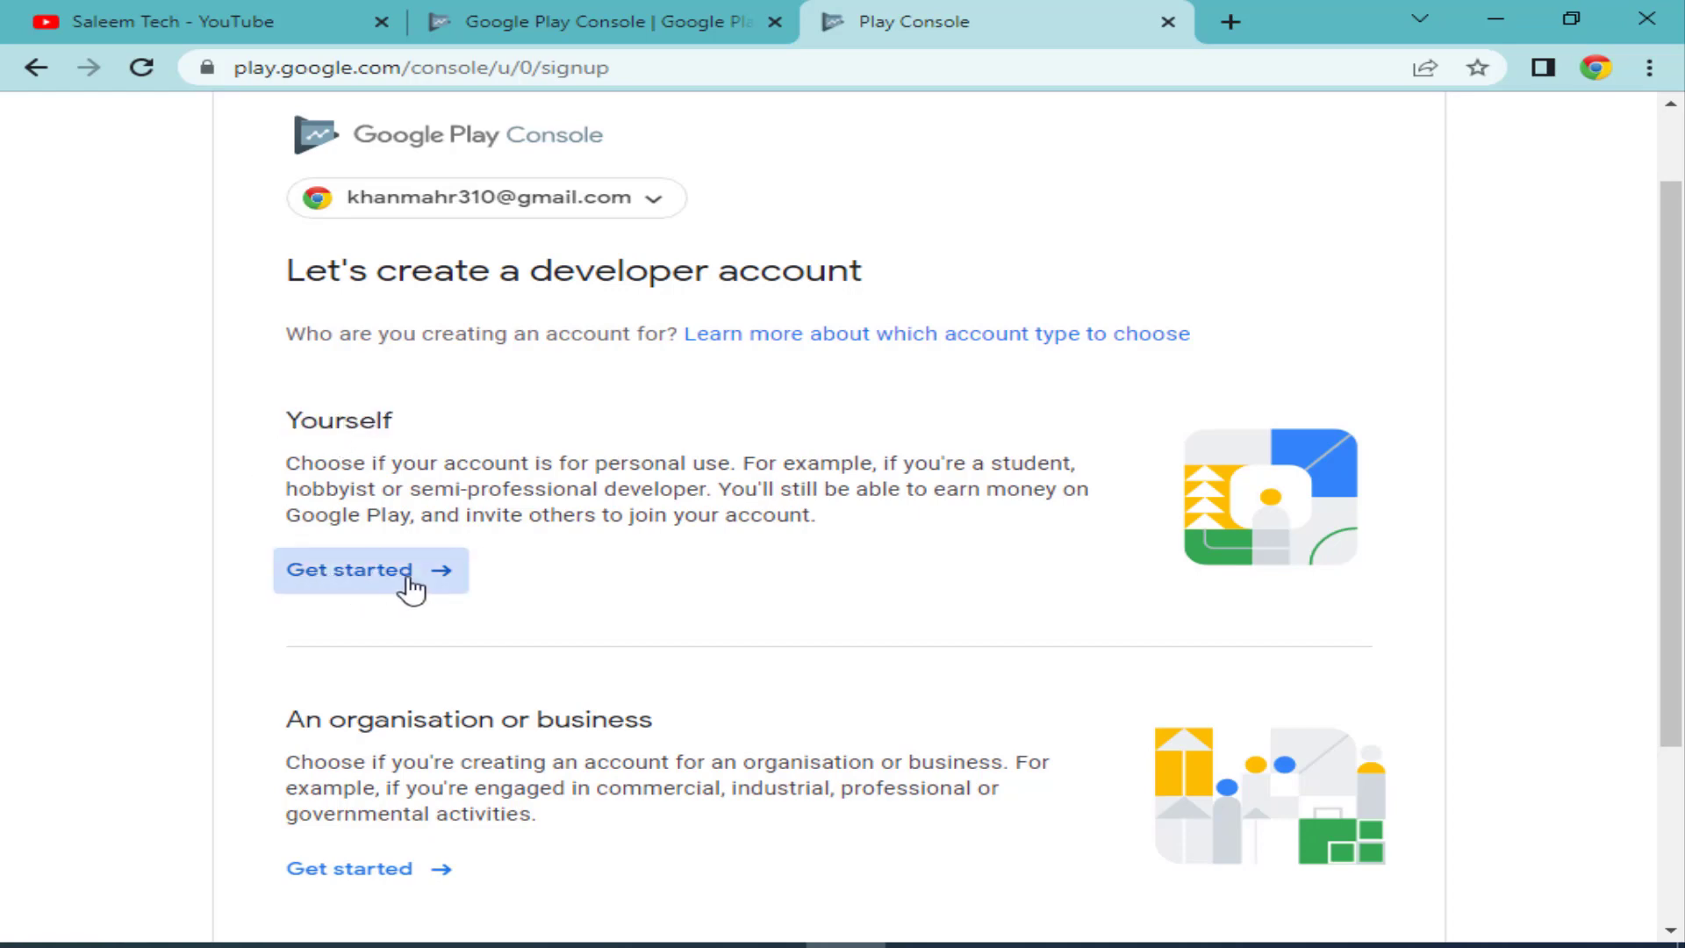
scroll(522, 470, "up", 2)
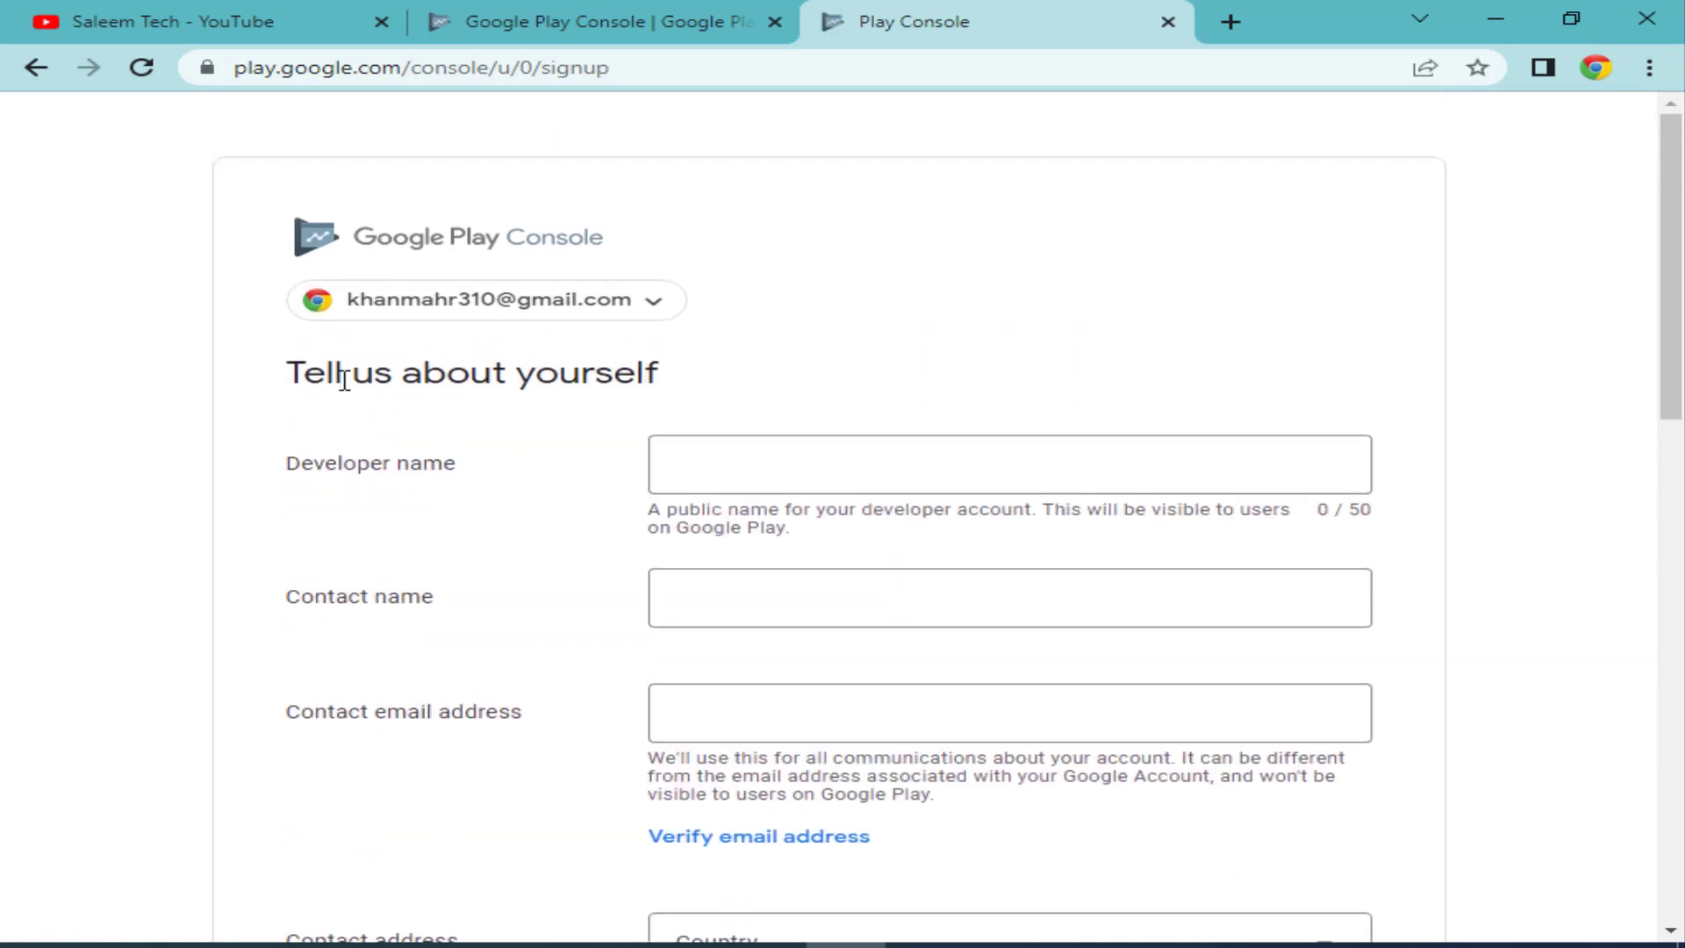
left_click_drag(285, 377, 714, 387)
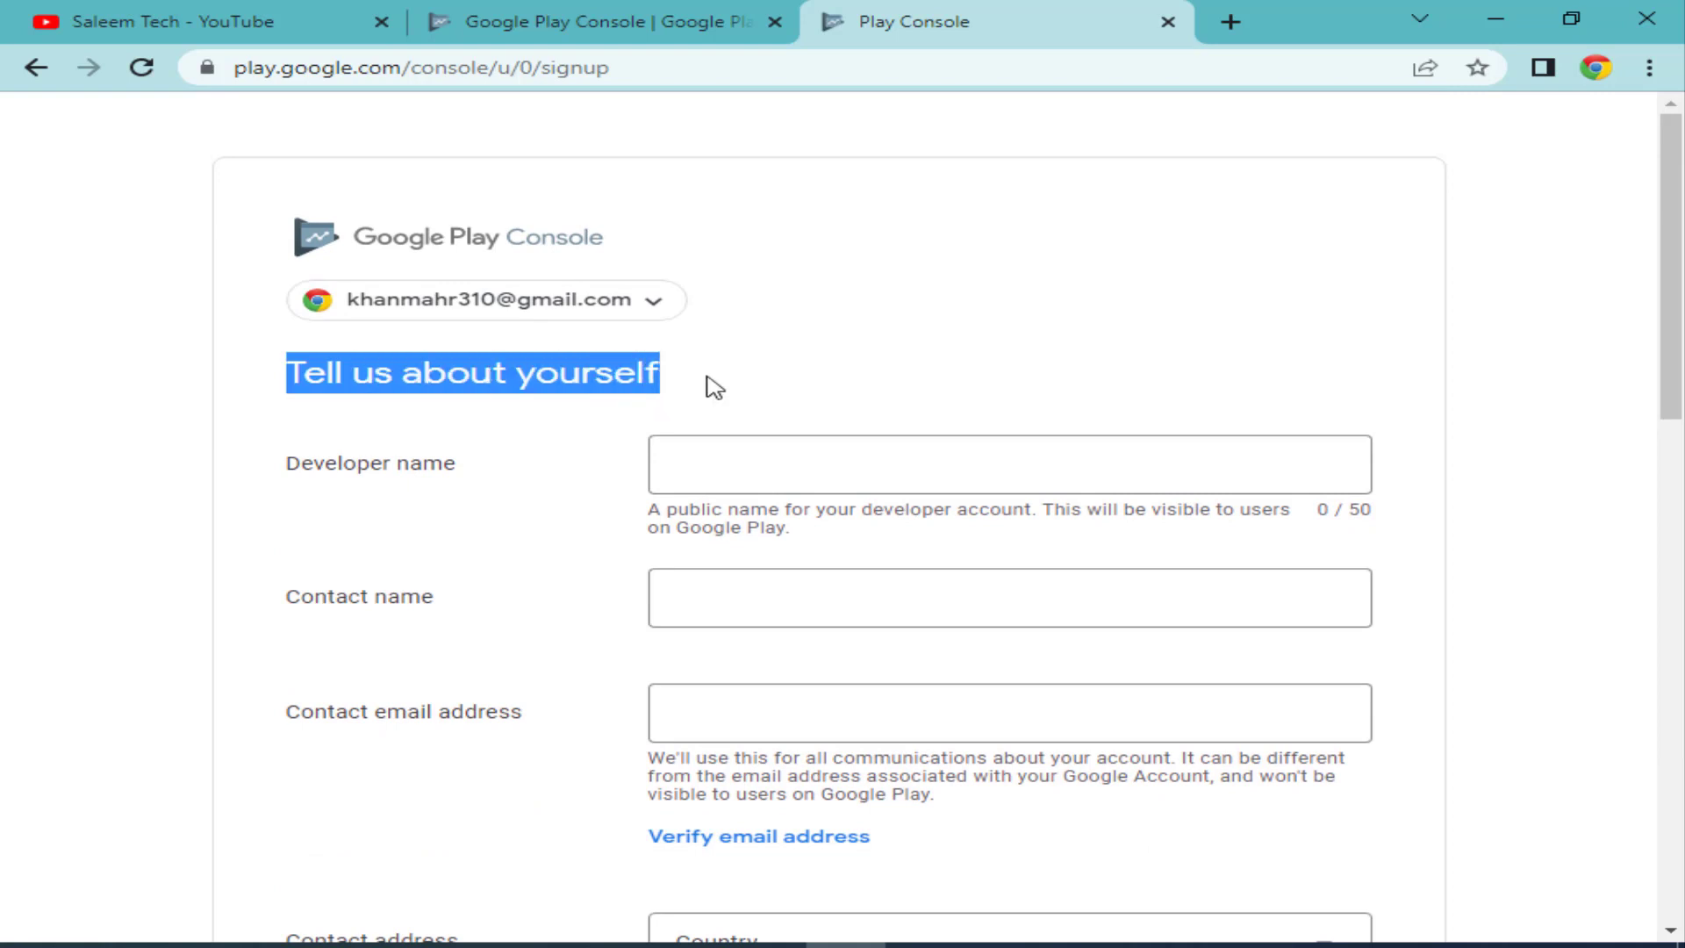
left_click(489, 382)
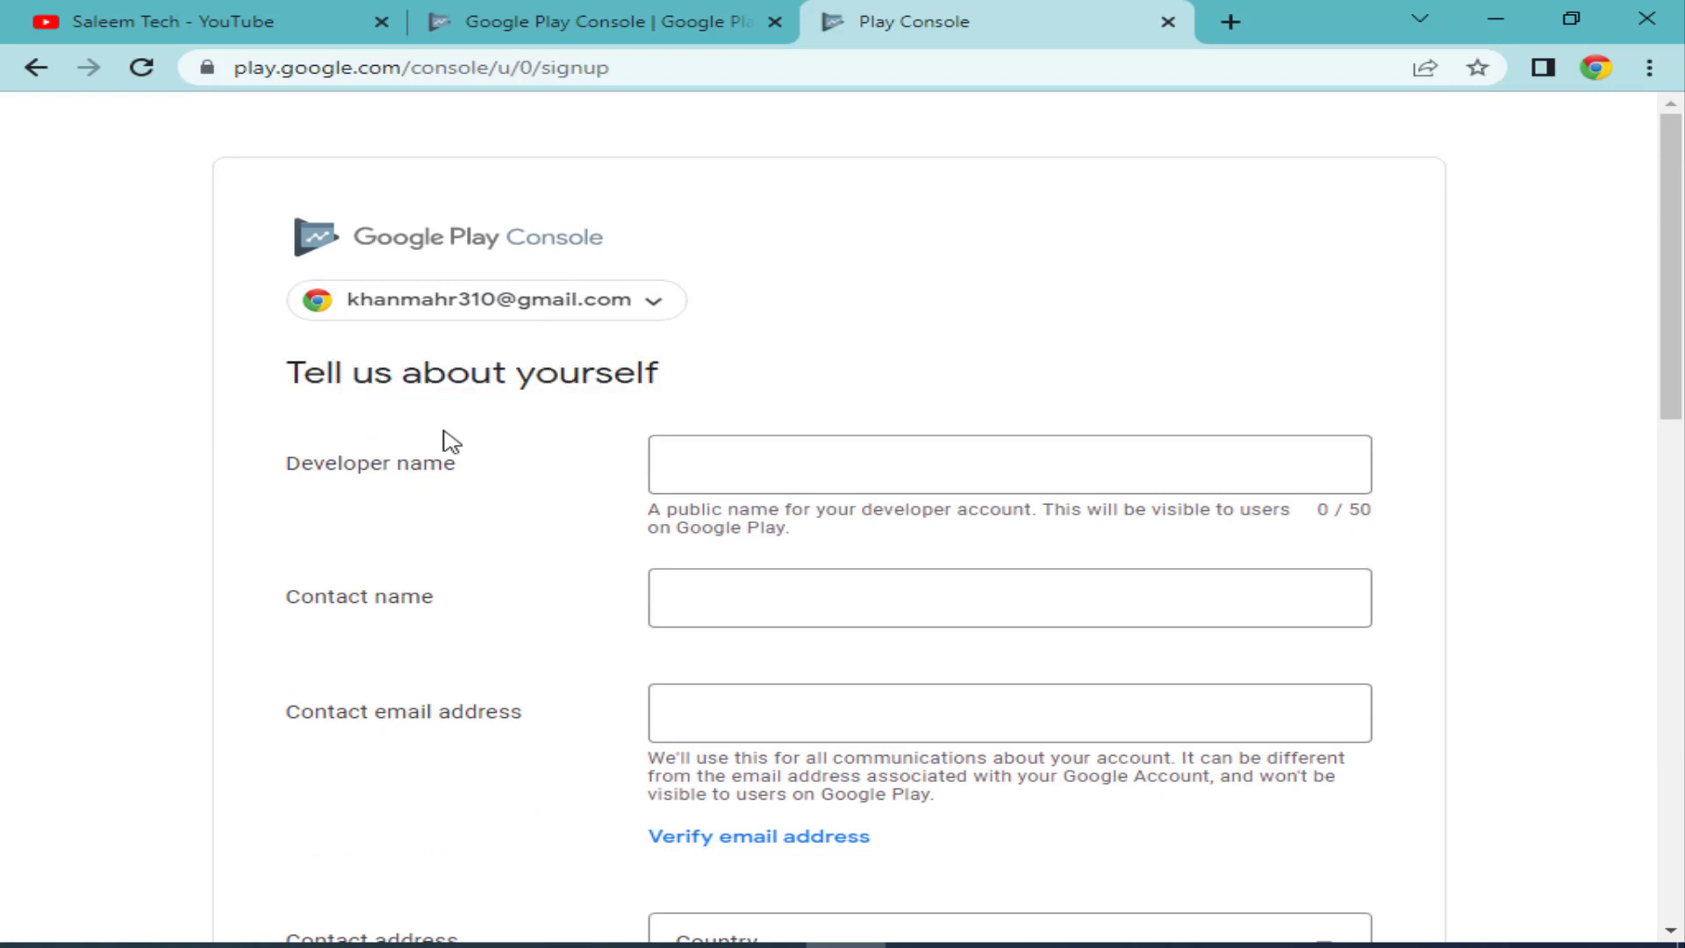
scroll(772, 556, "down", 1)
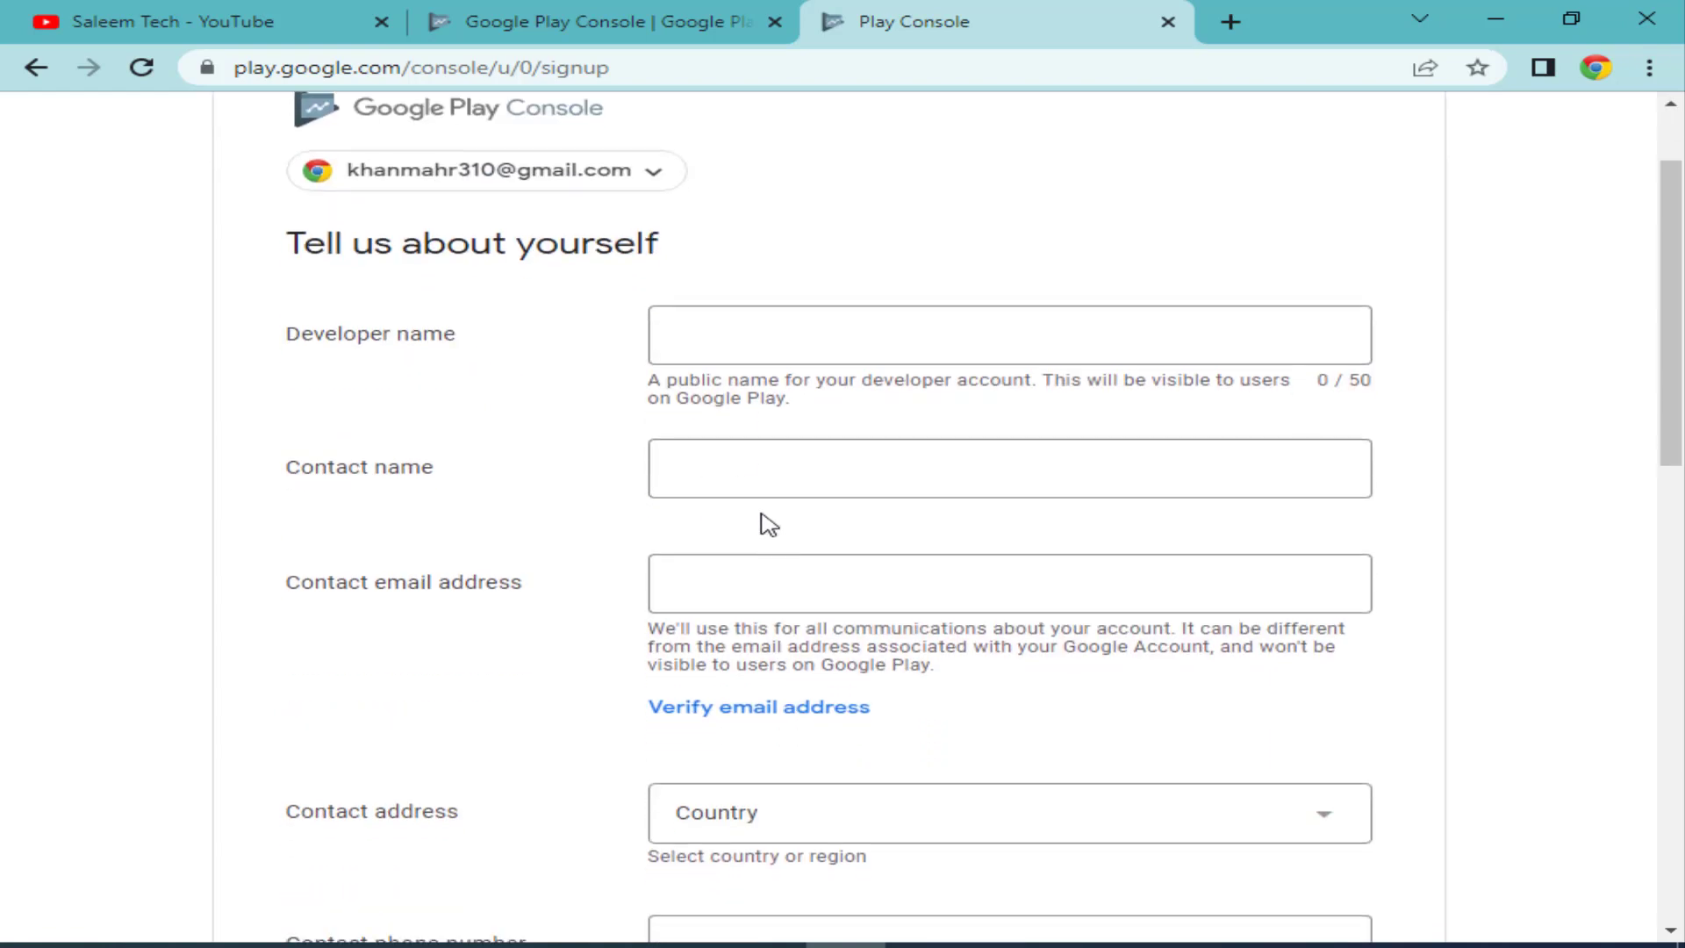
scroll(833, 556, "down", 5)
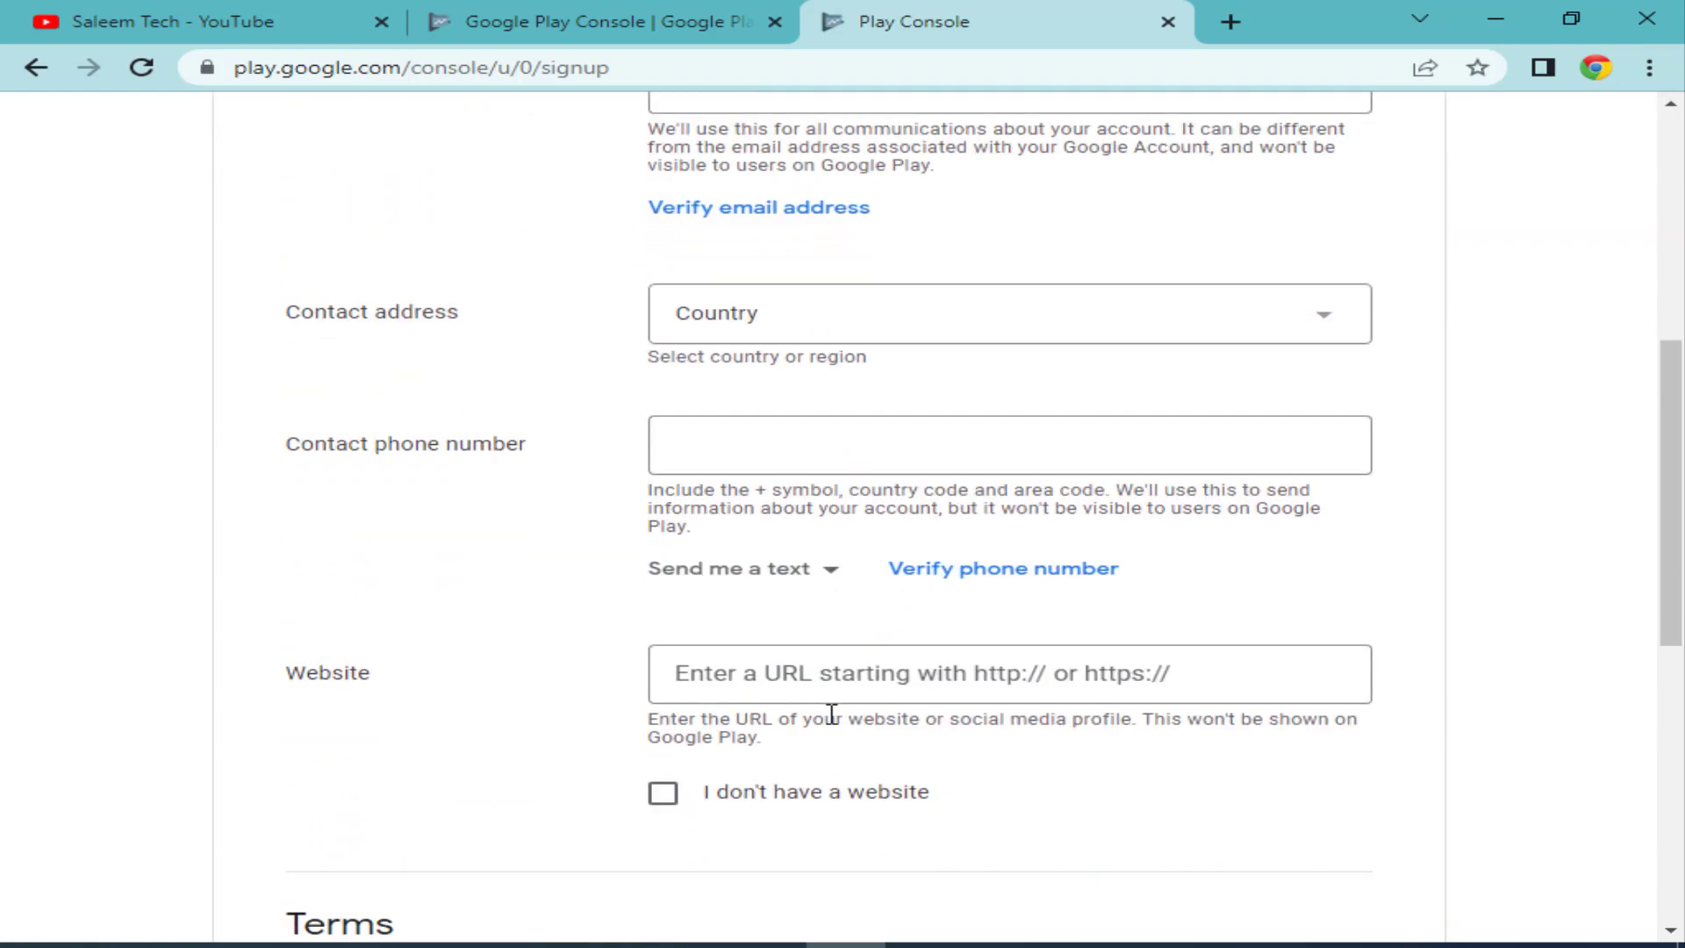
scroll(880, 643, "up", 6)
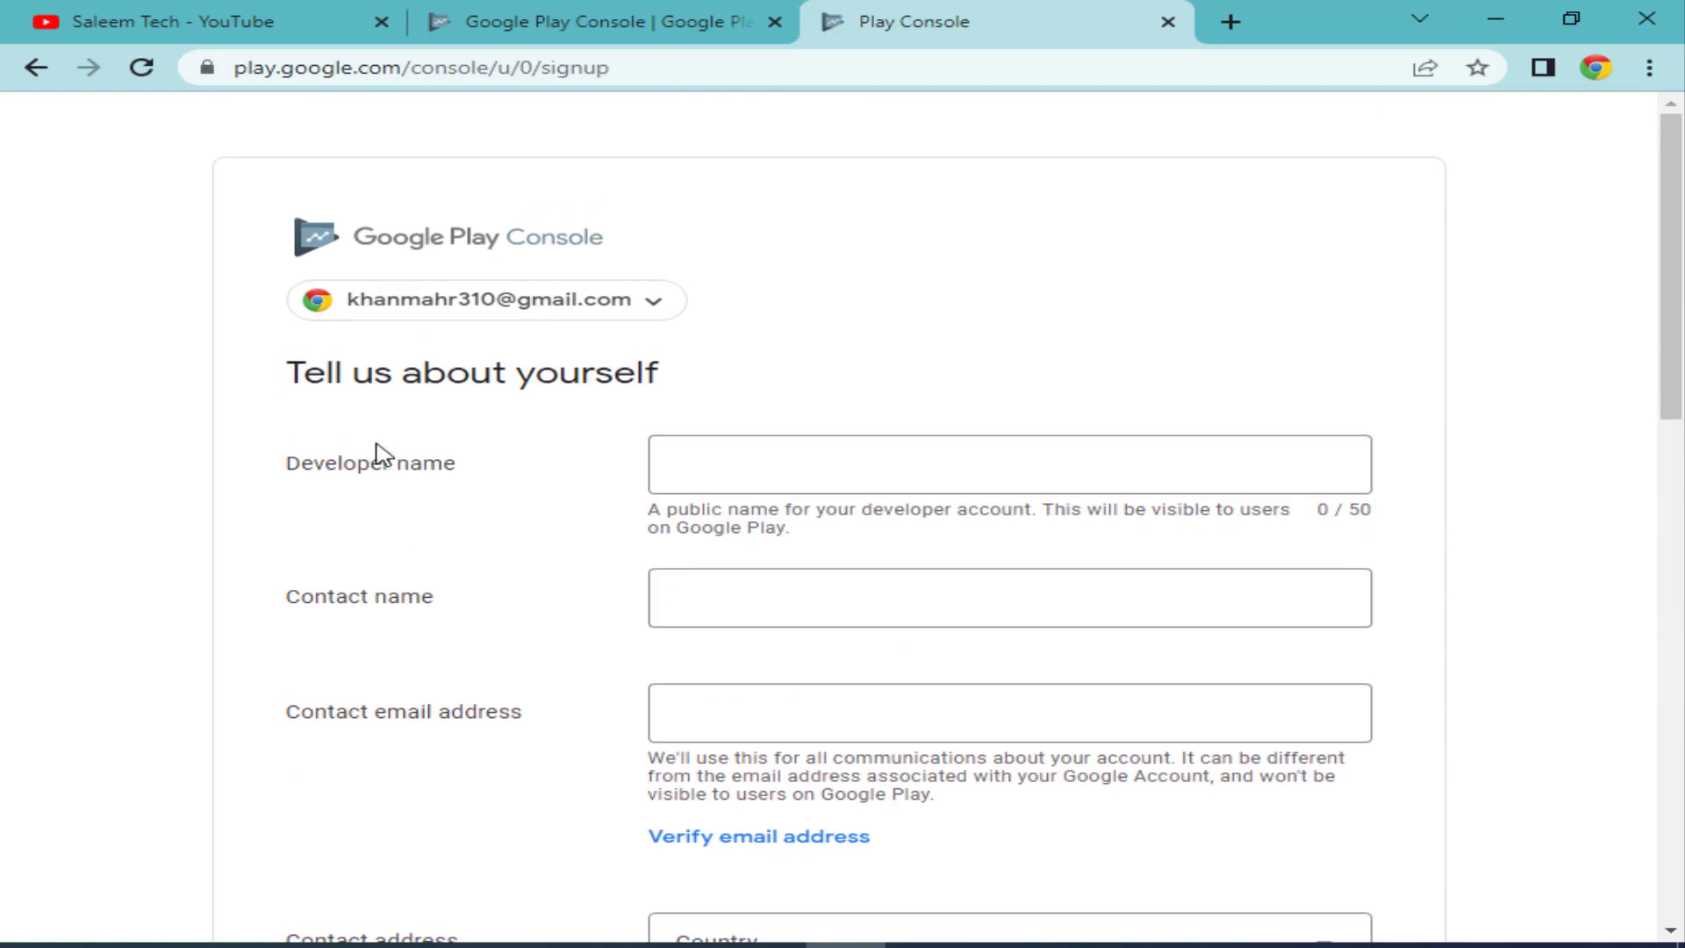
left_click_drag(290, 465, 493, 482)
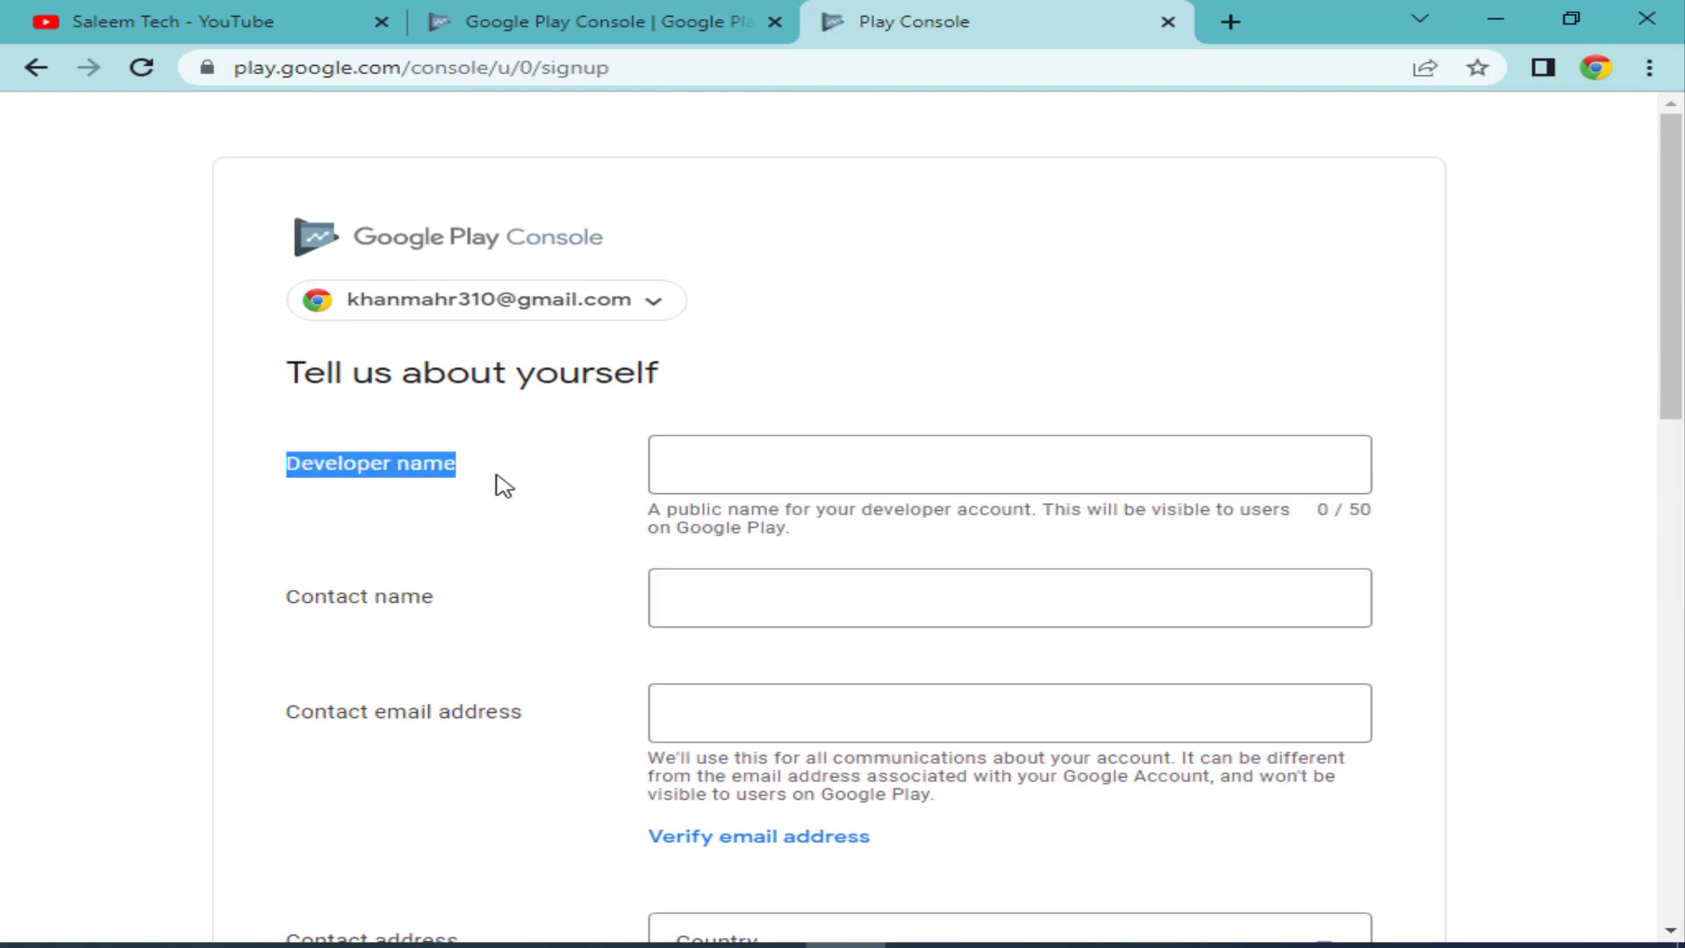
left_click(444, 478)
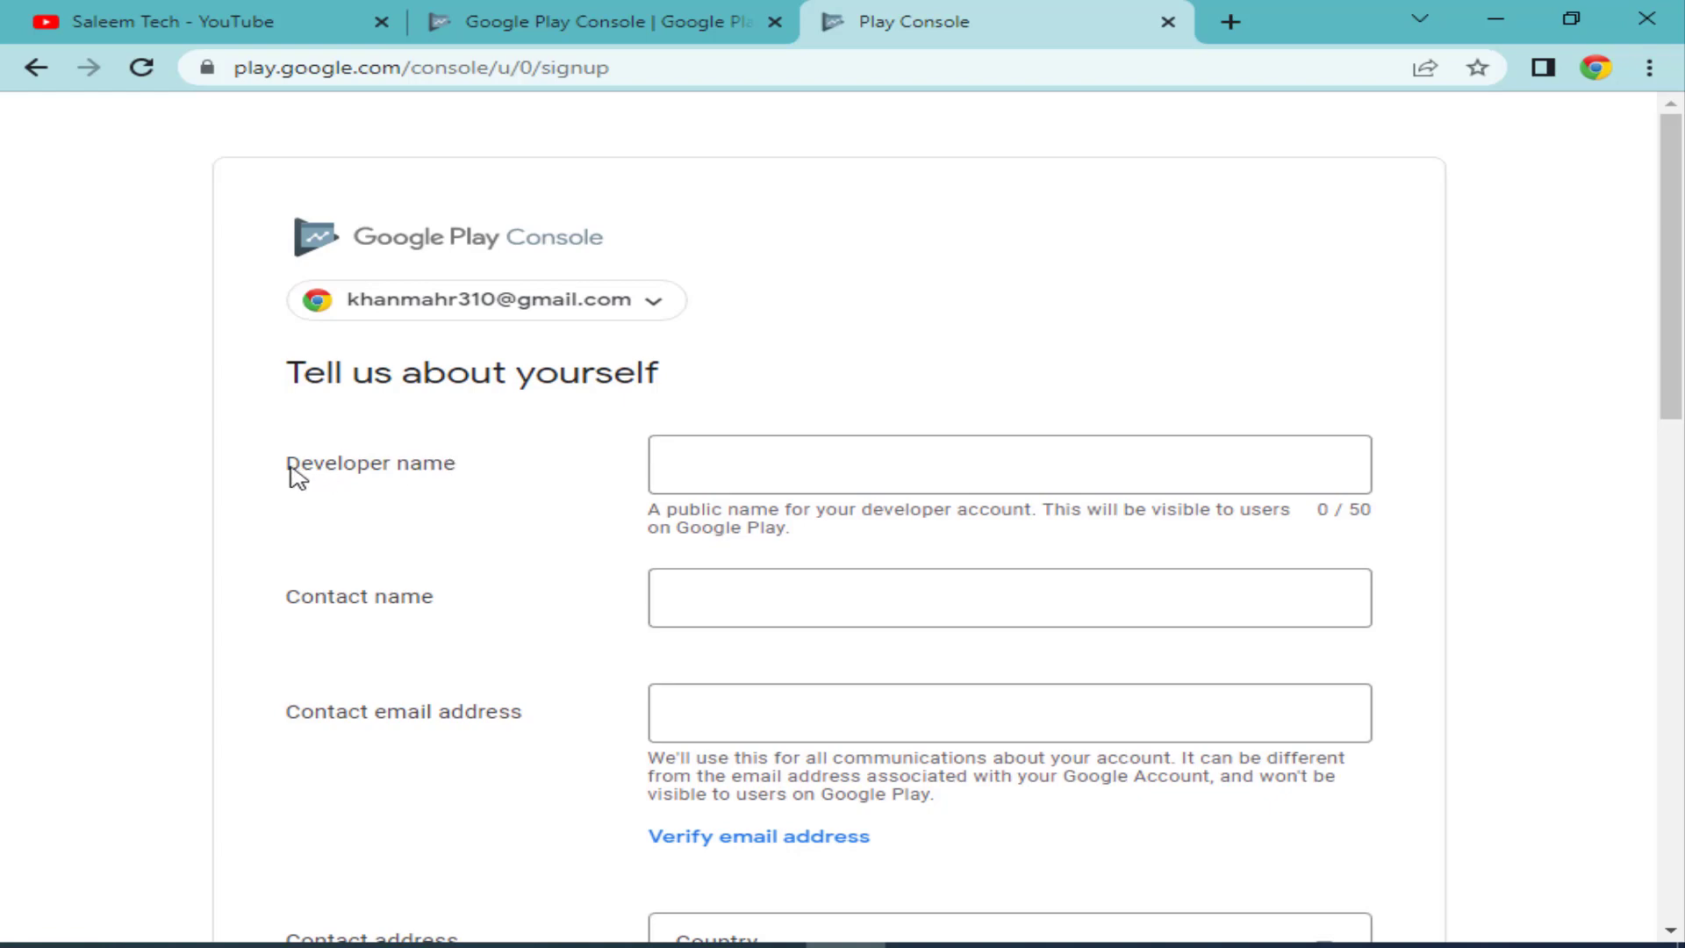
left_click_drag(296, 477, 538, 478)
left_click(774, 463)
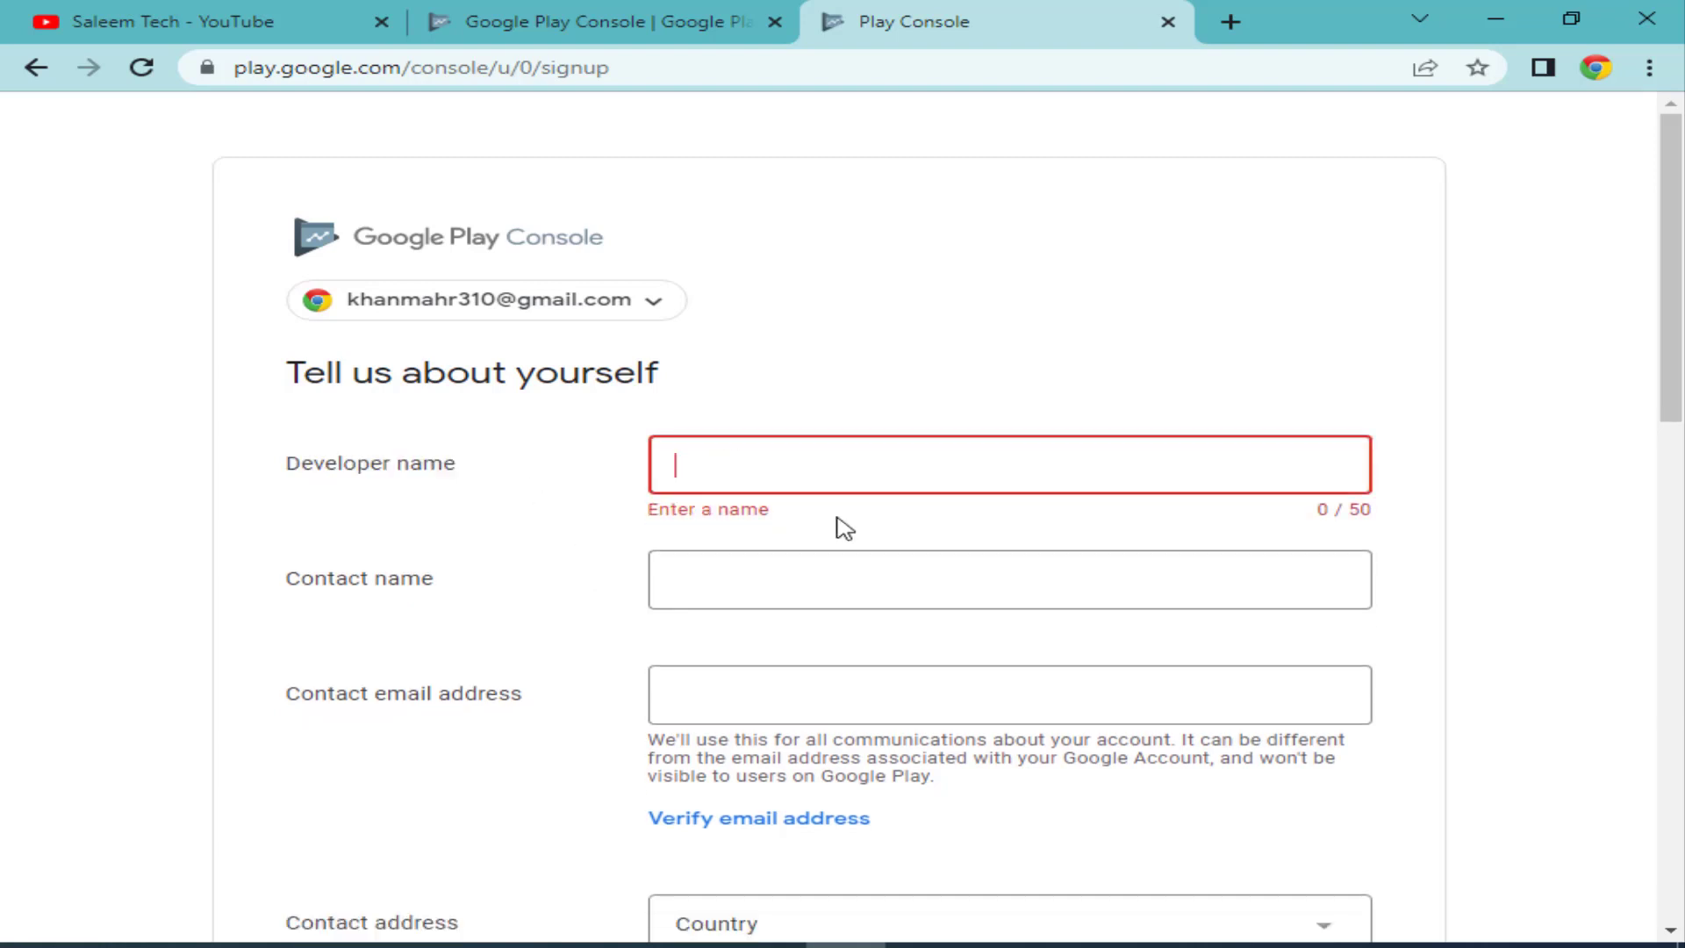
Enter 'WSSoft' as the Developer name.
left_click(571, 489)
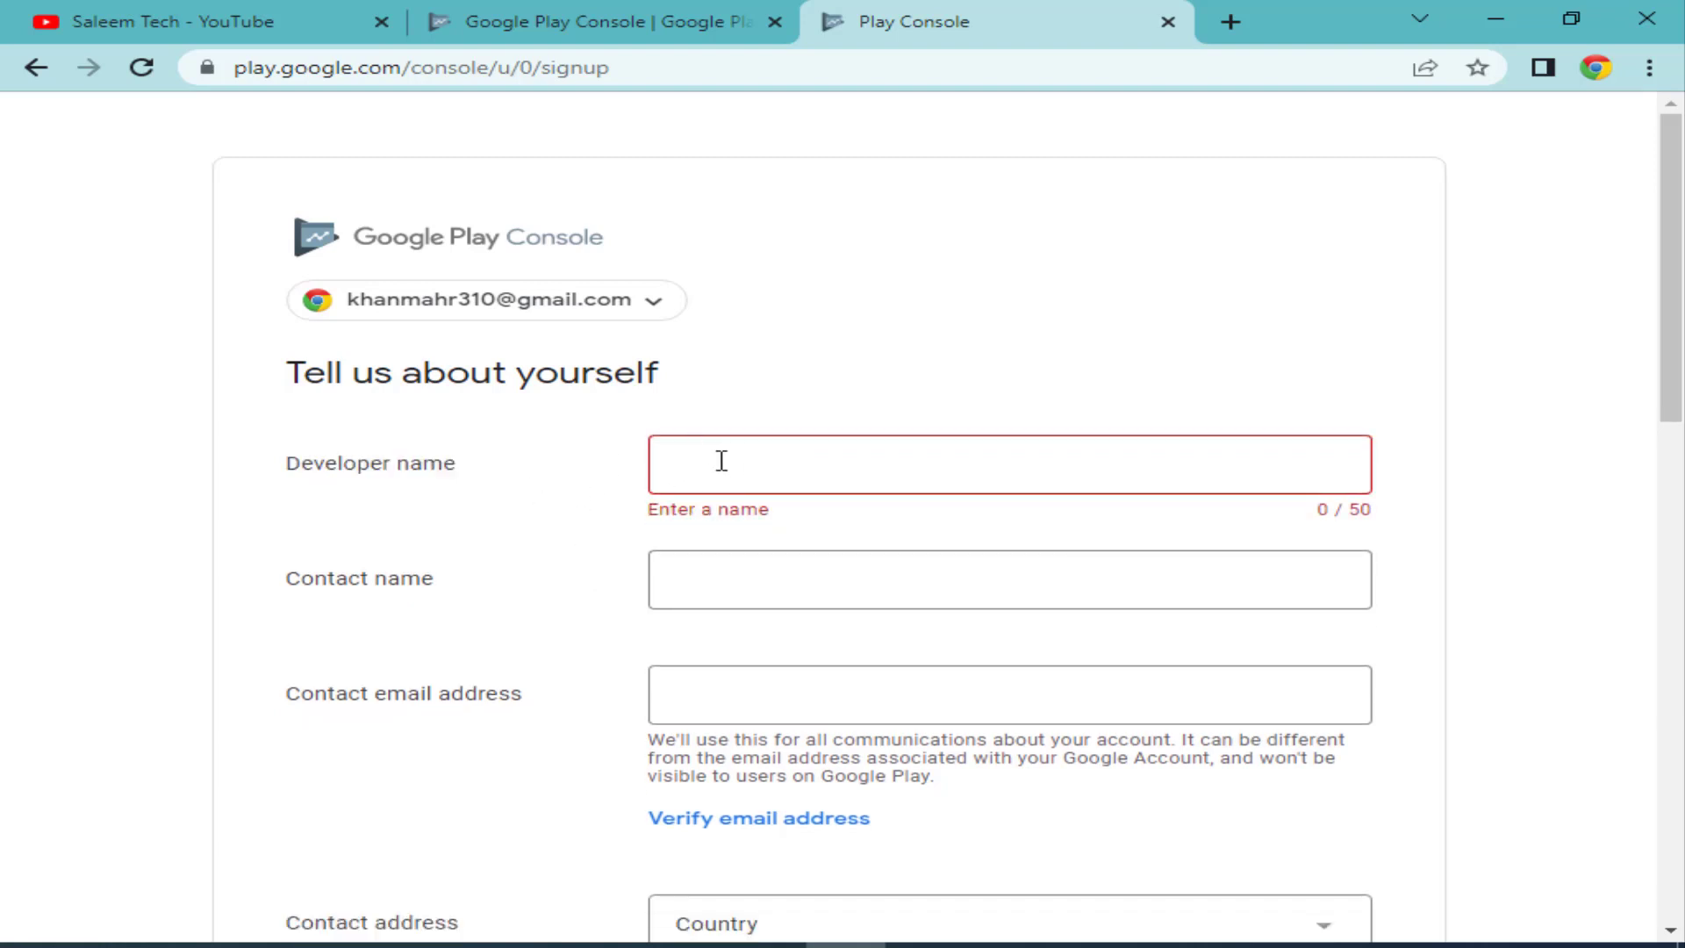
left_click(722, 460)
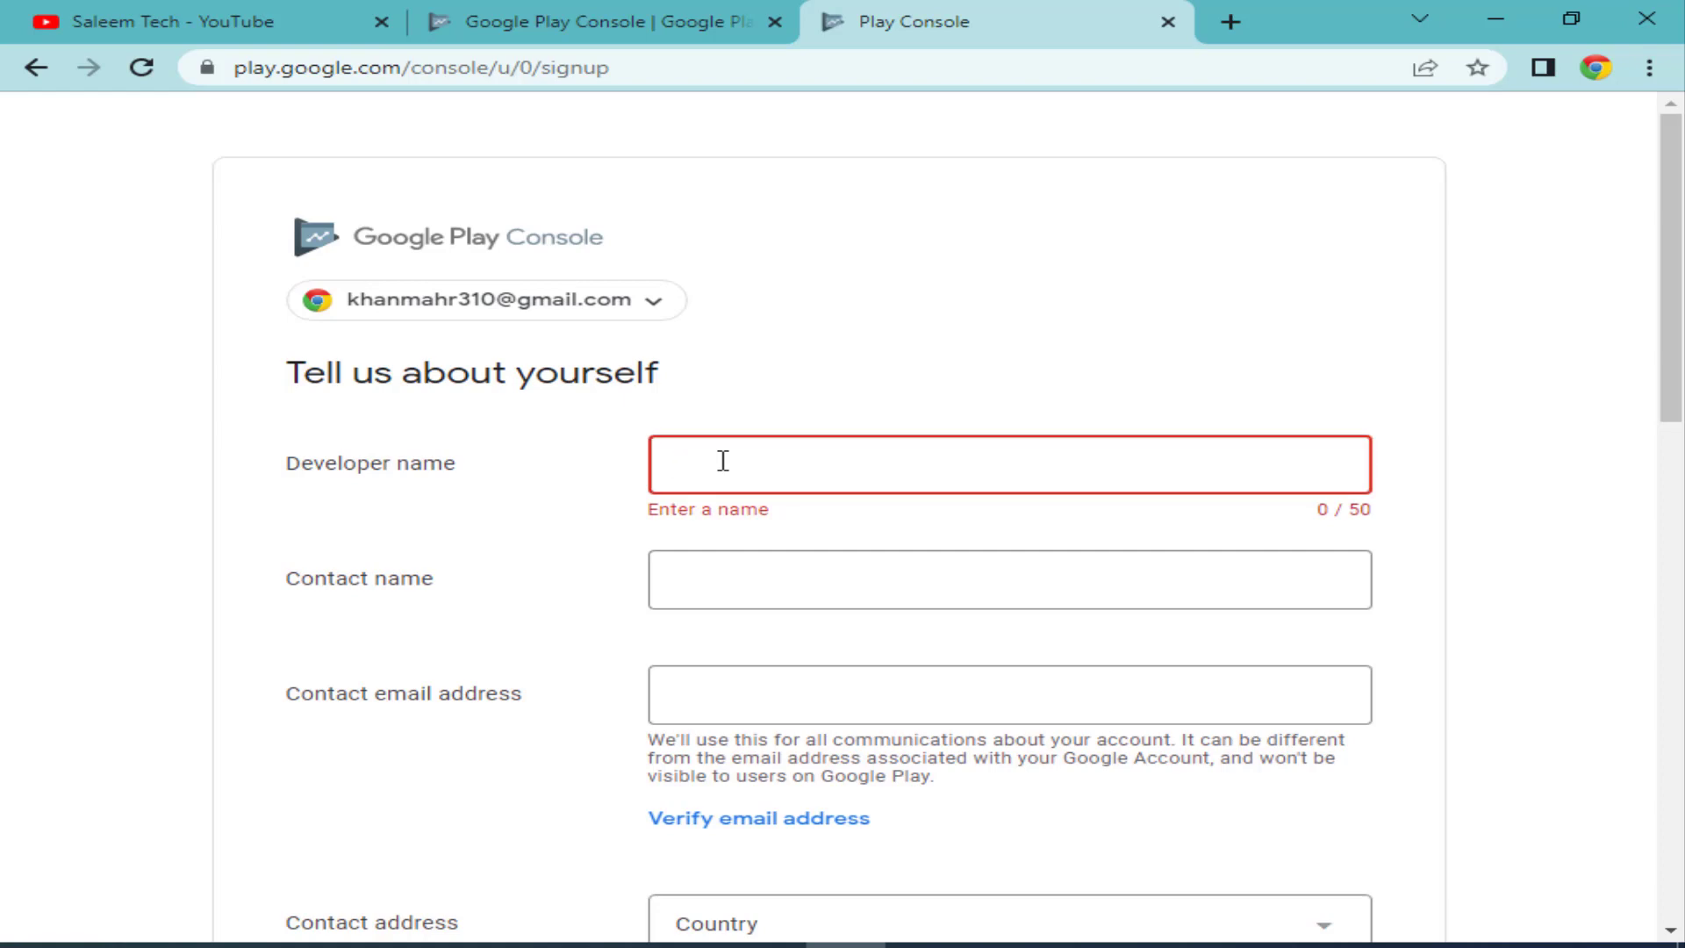
type("WS")
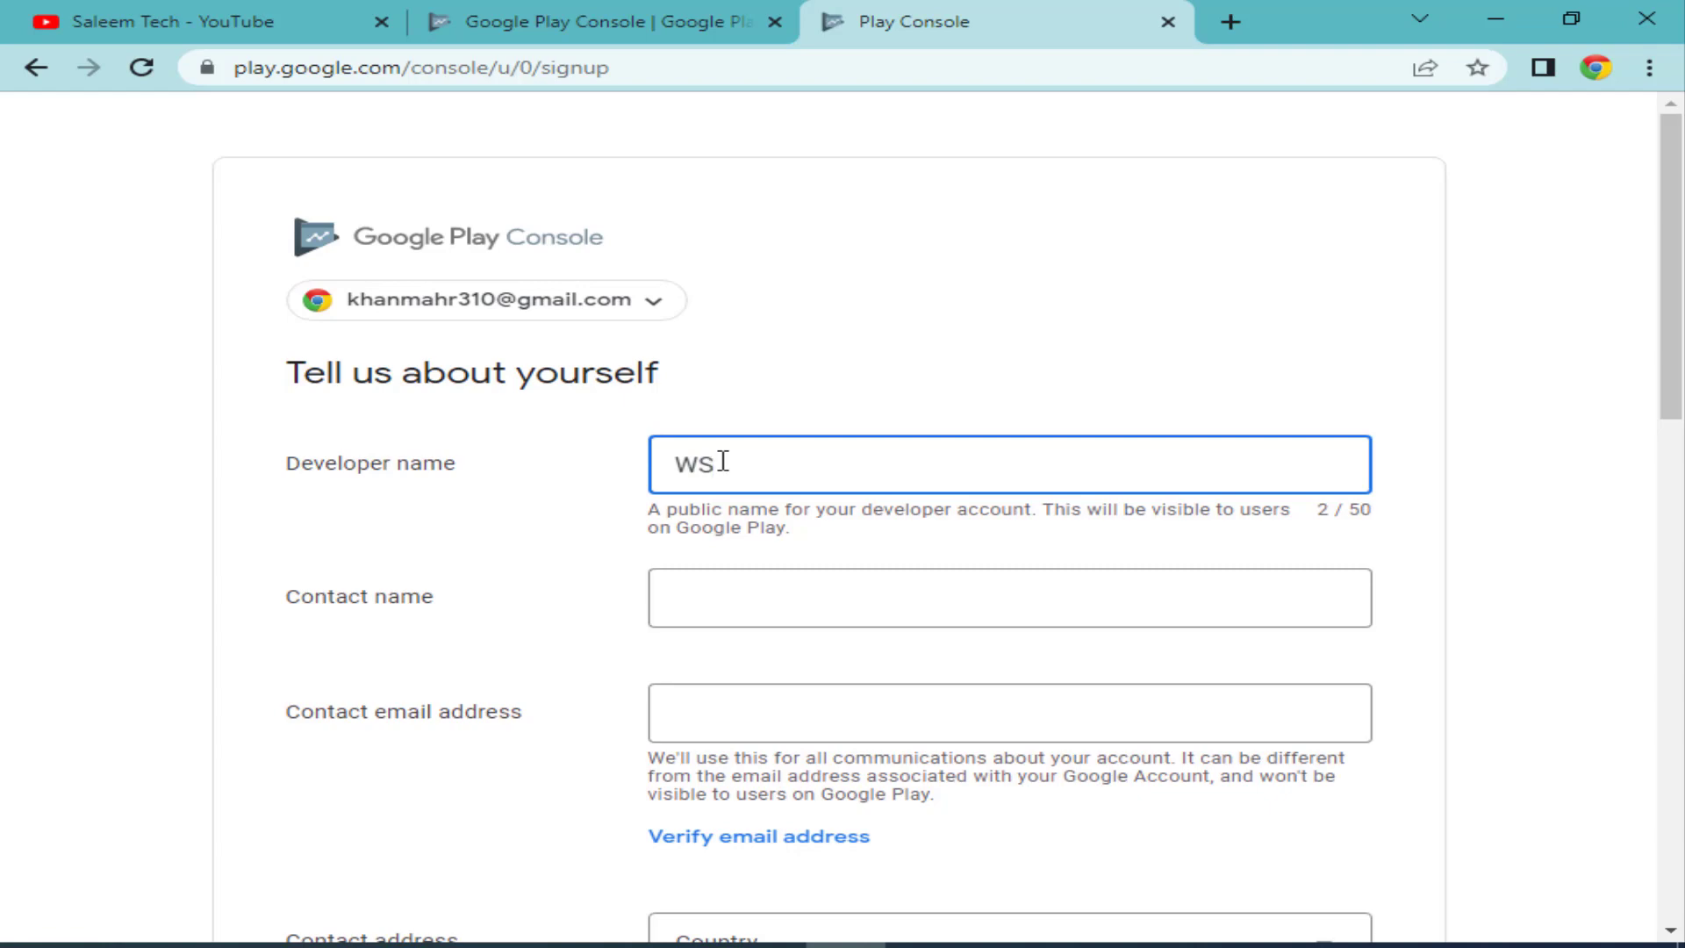
type("Soft")
left_click(603, 485)
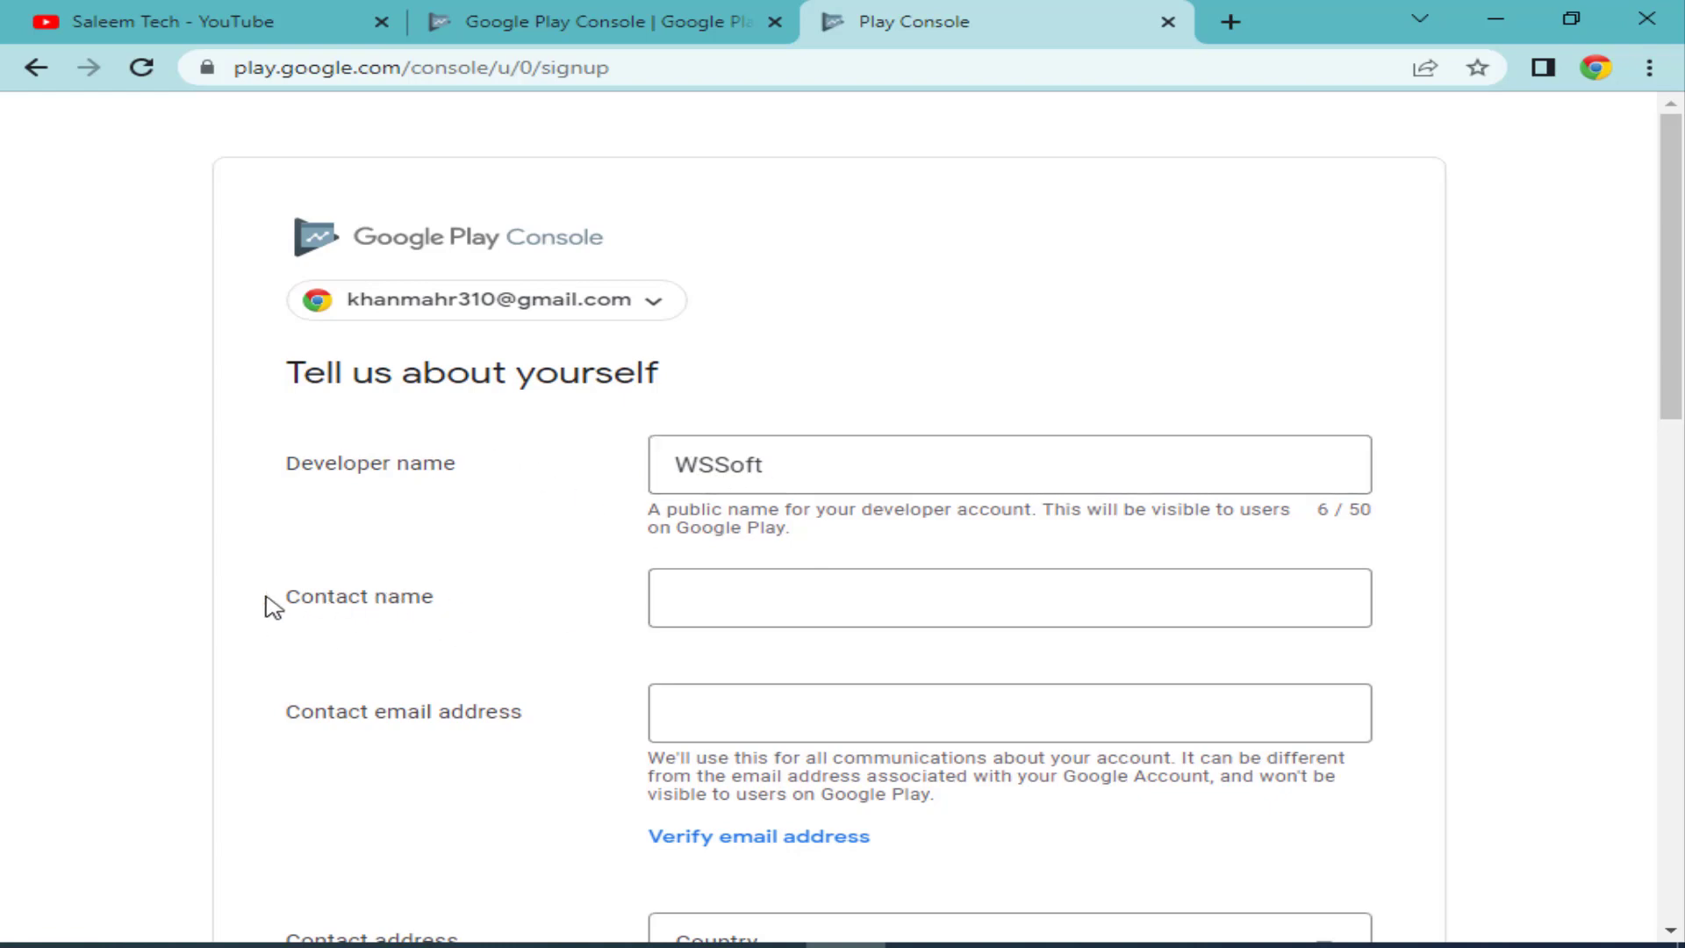
Fill in the contact's full name in Contact name.
left_click_drag(266, 598, 478, 600)
left_click(427, 603)
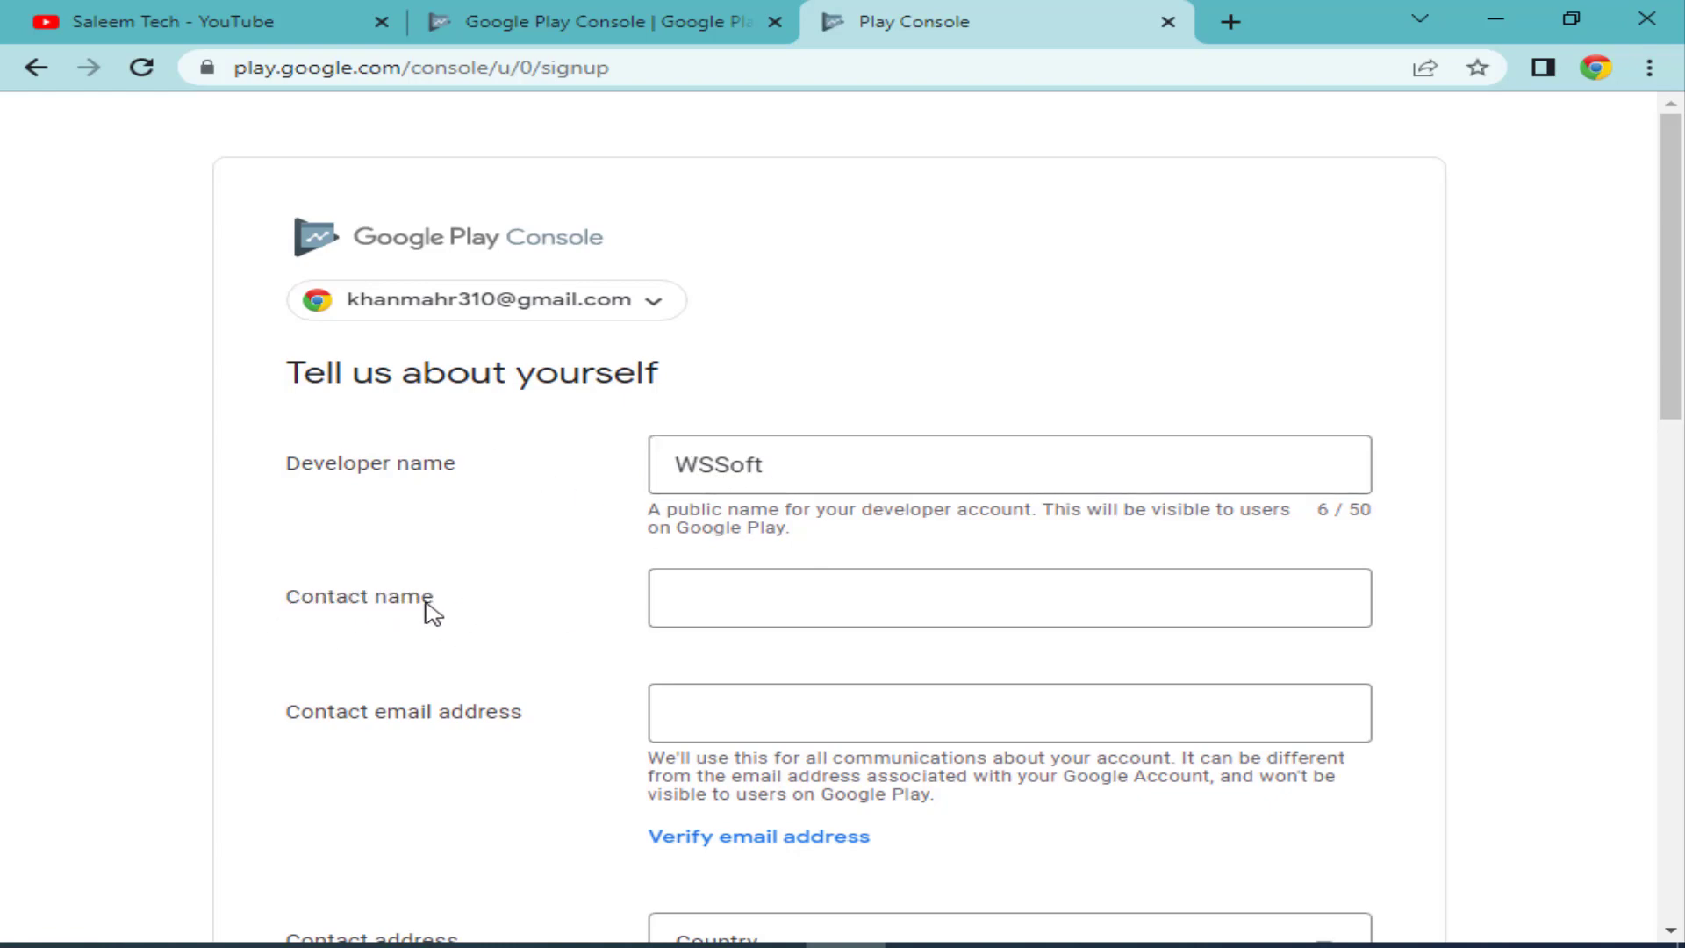
left_click(747, 597)
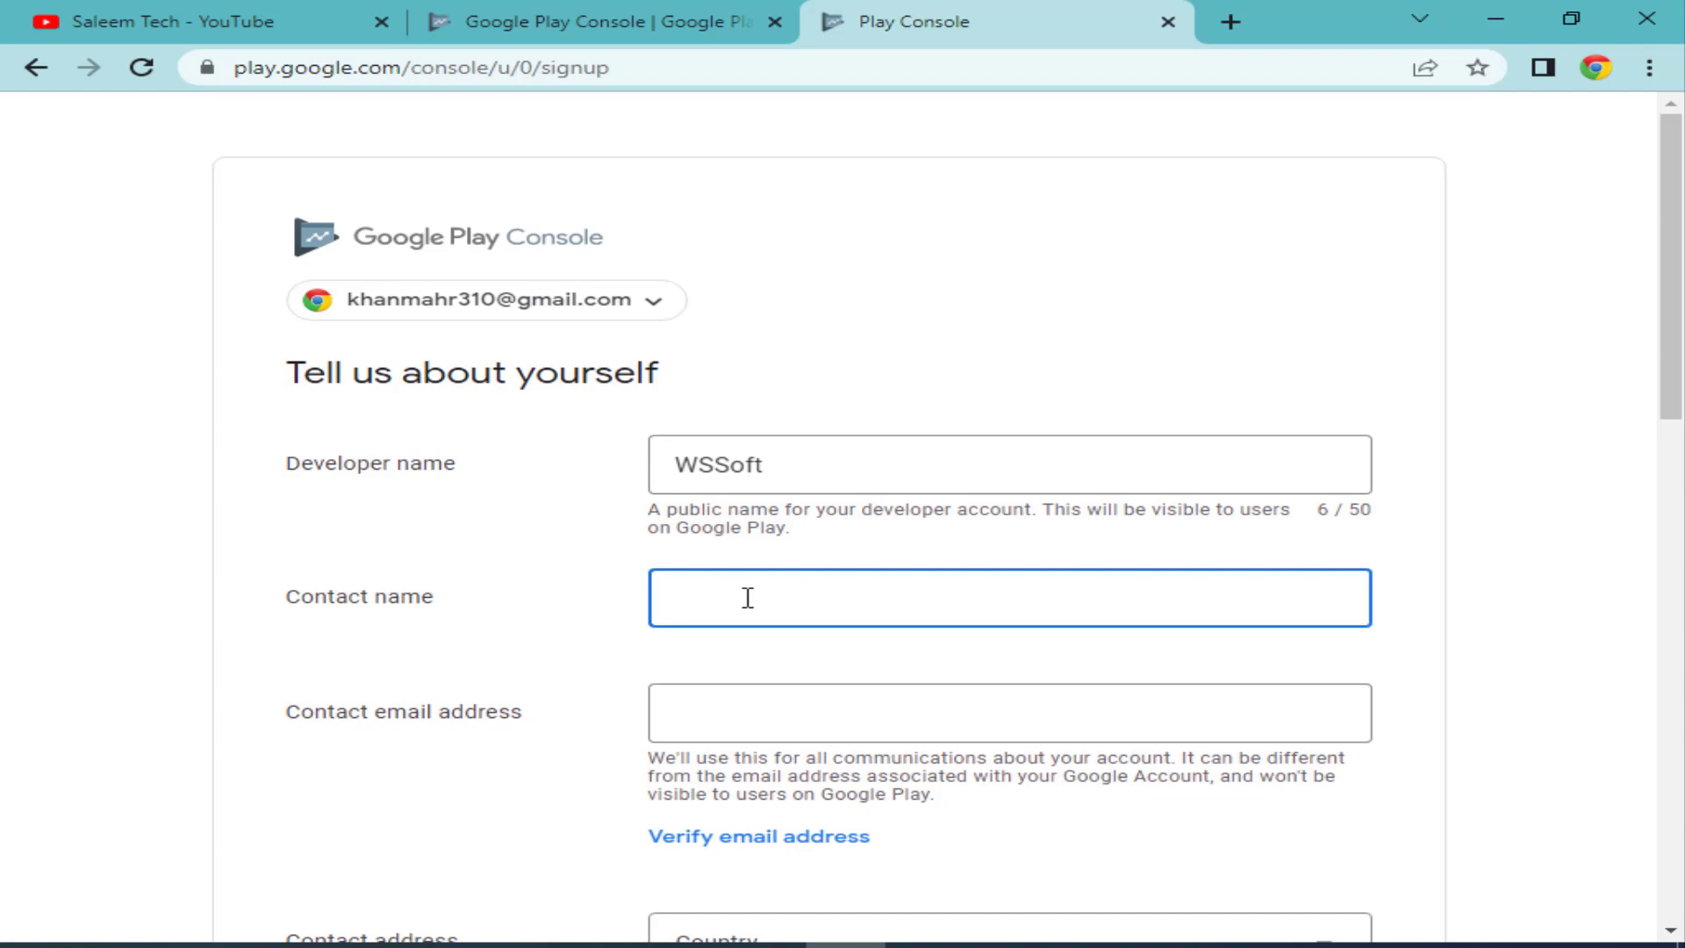
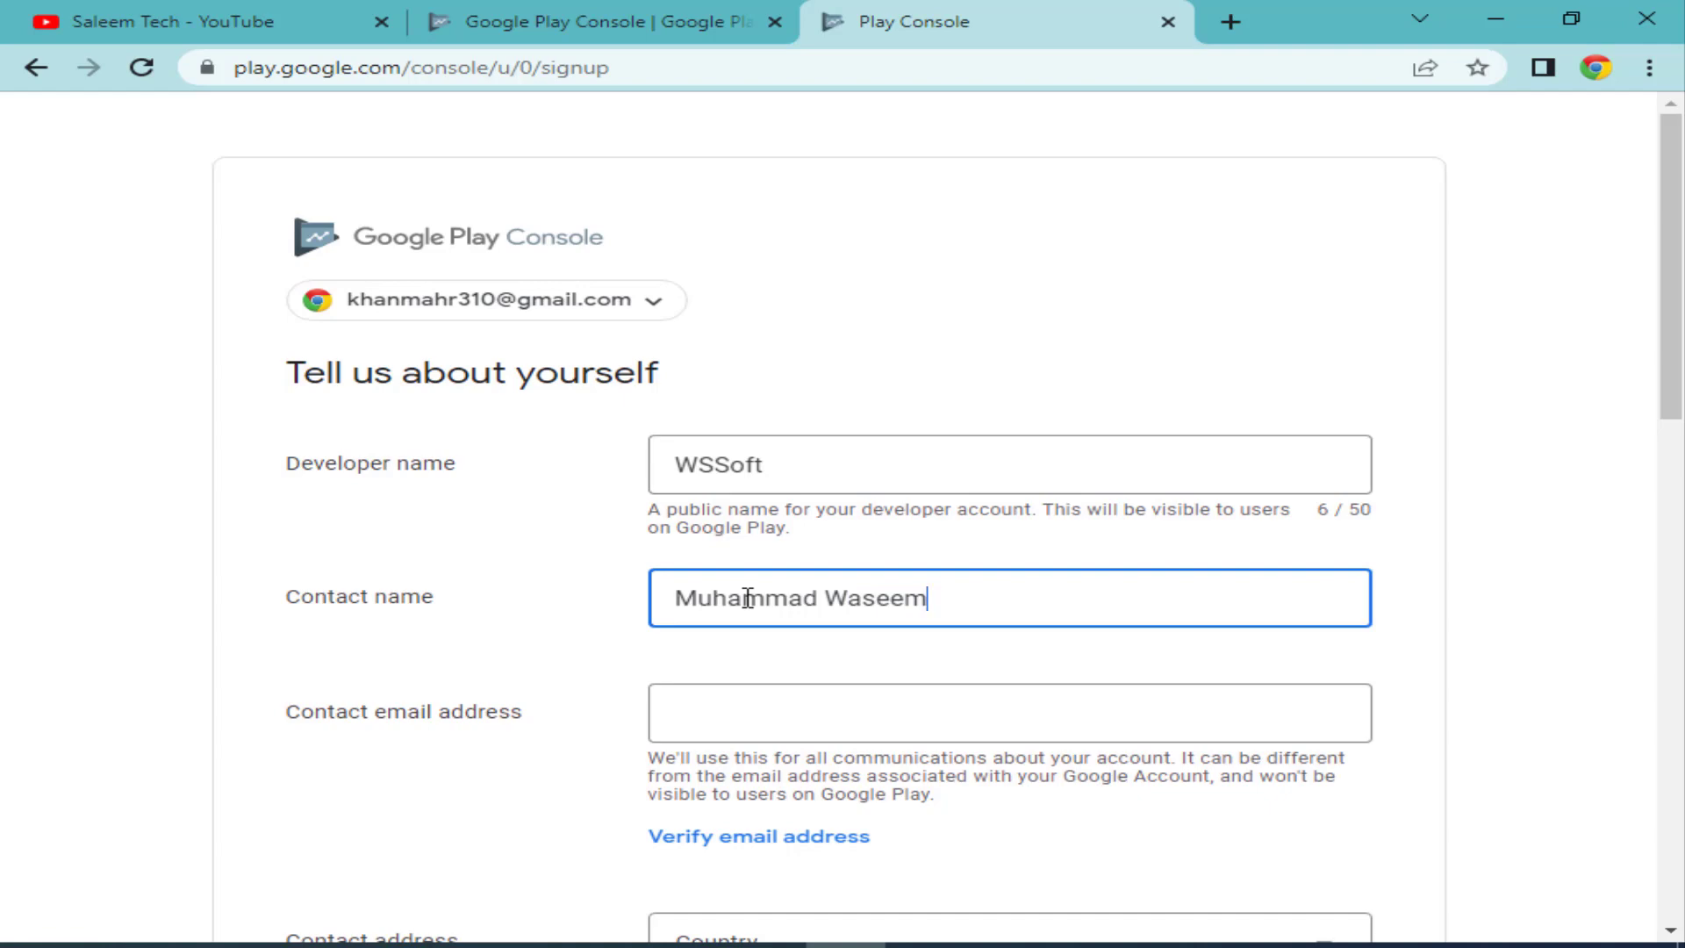
left_click(397, 764)
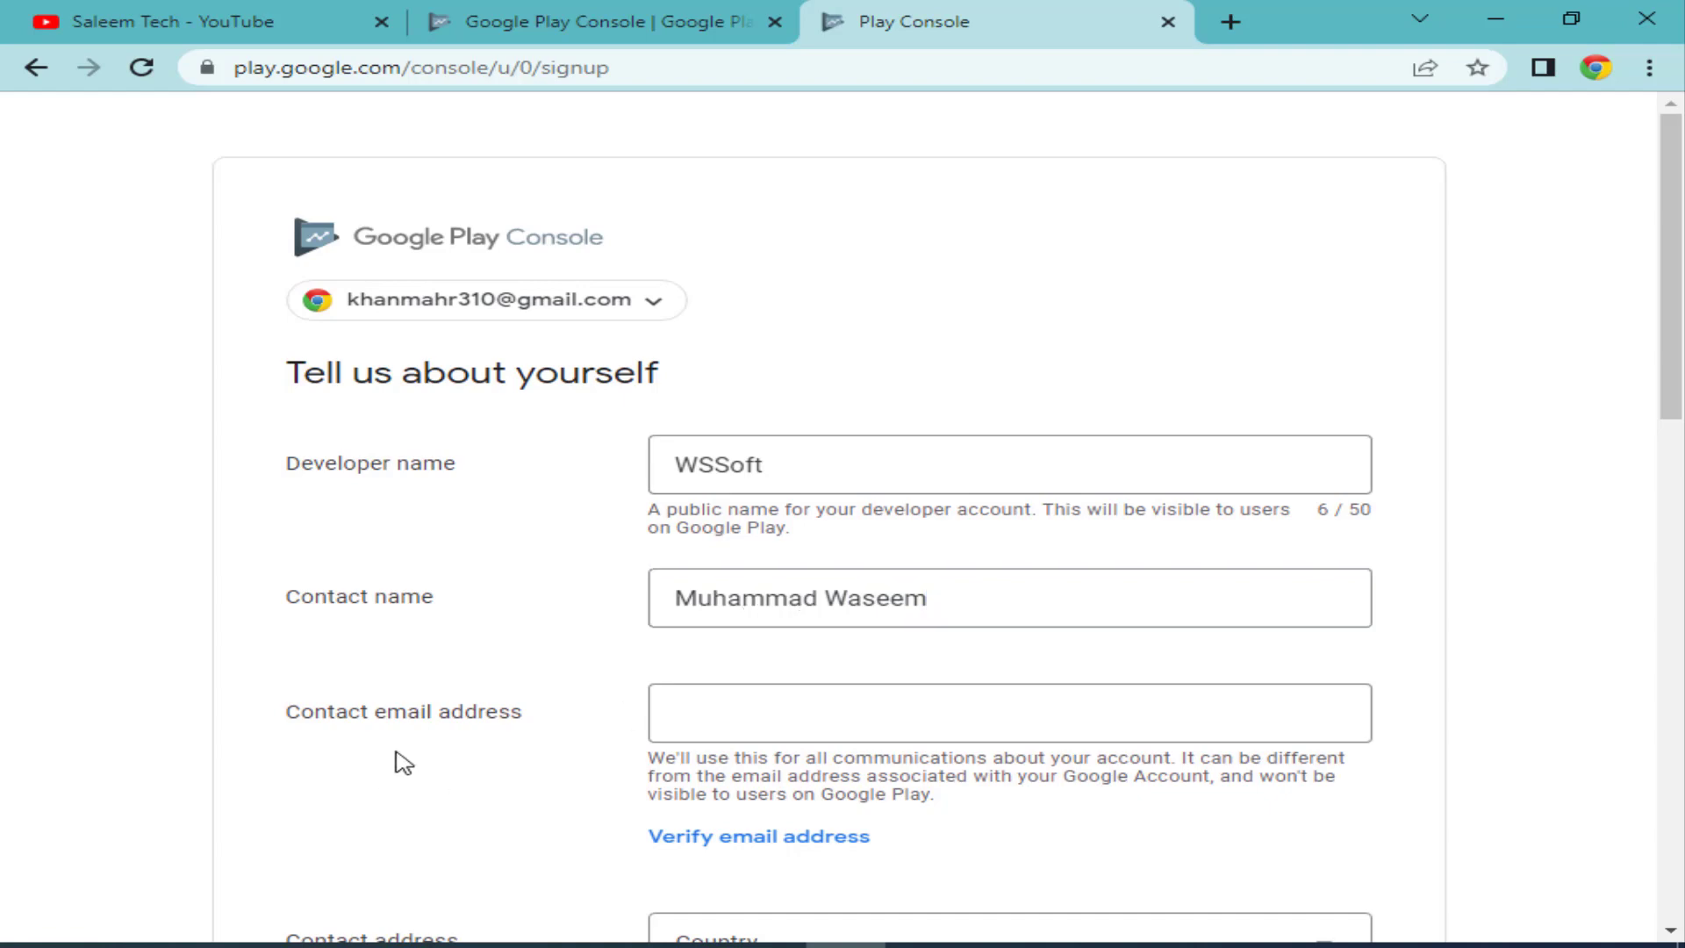
Enter the contact's Gmail address in Contact email address.
triple_click(426, 727)
left_click(640, 772)
left_click(771, 726)
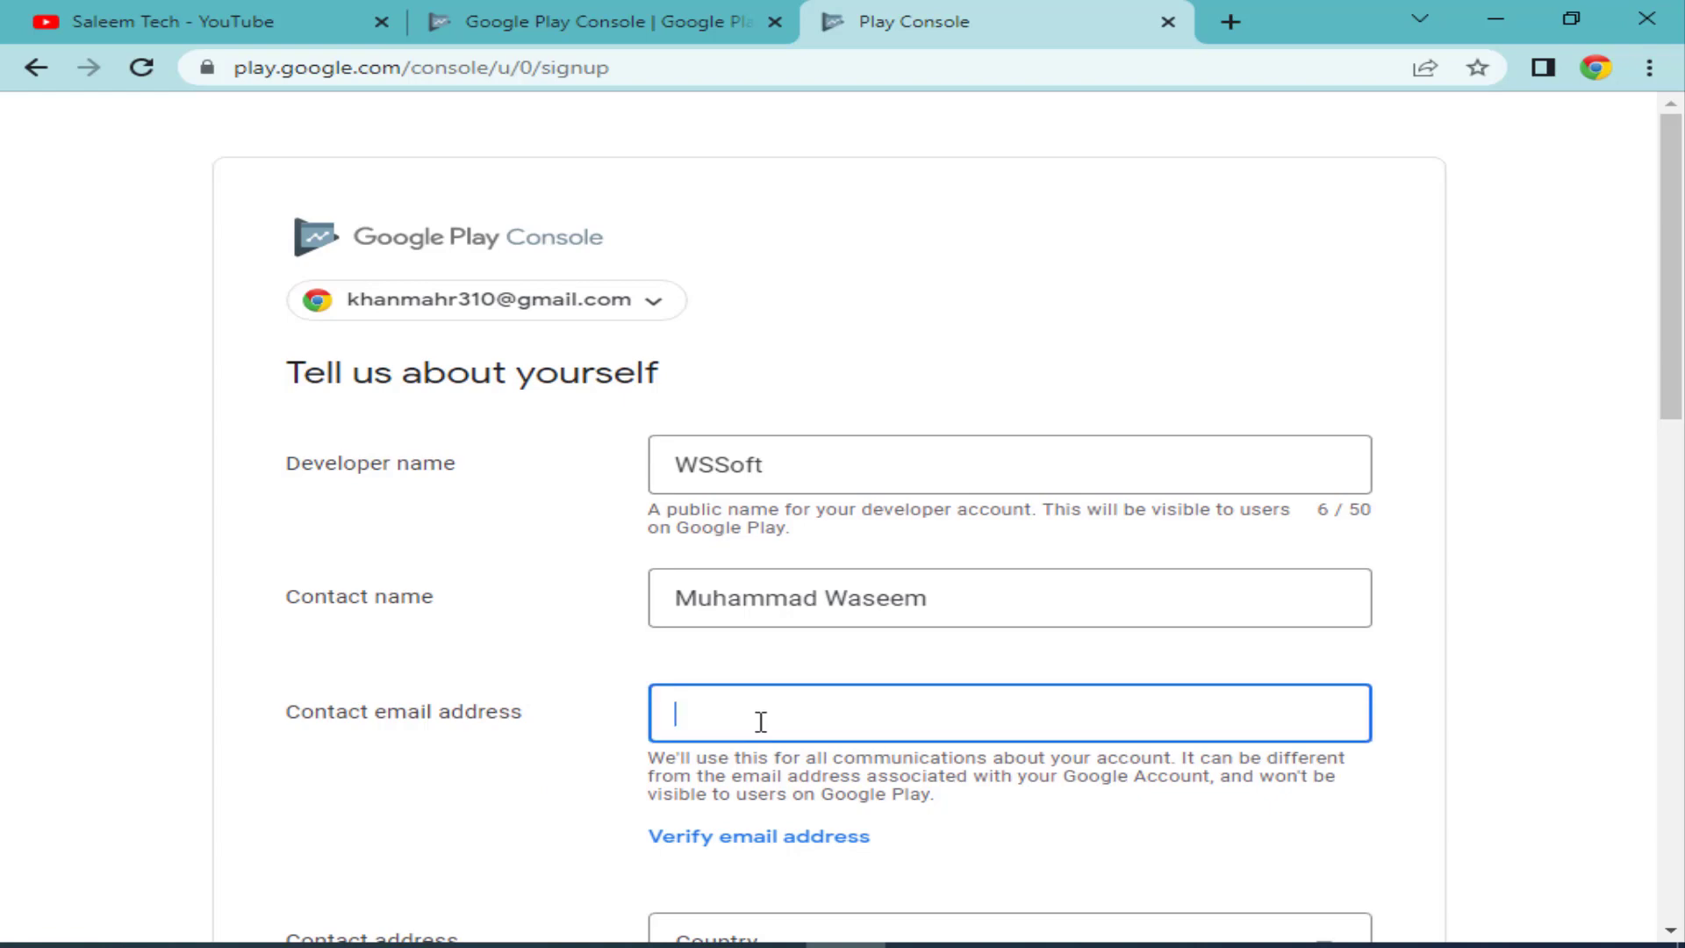
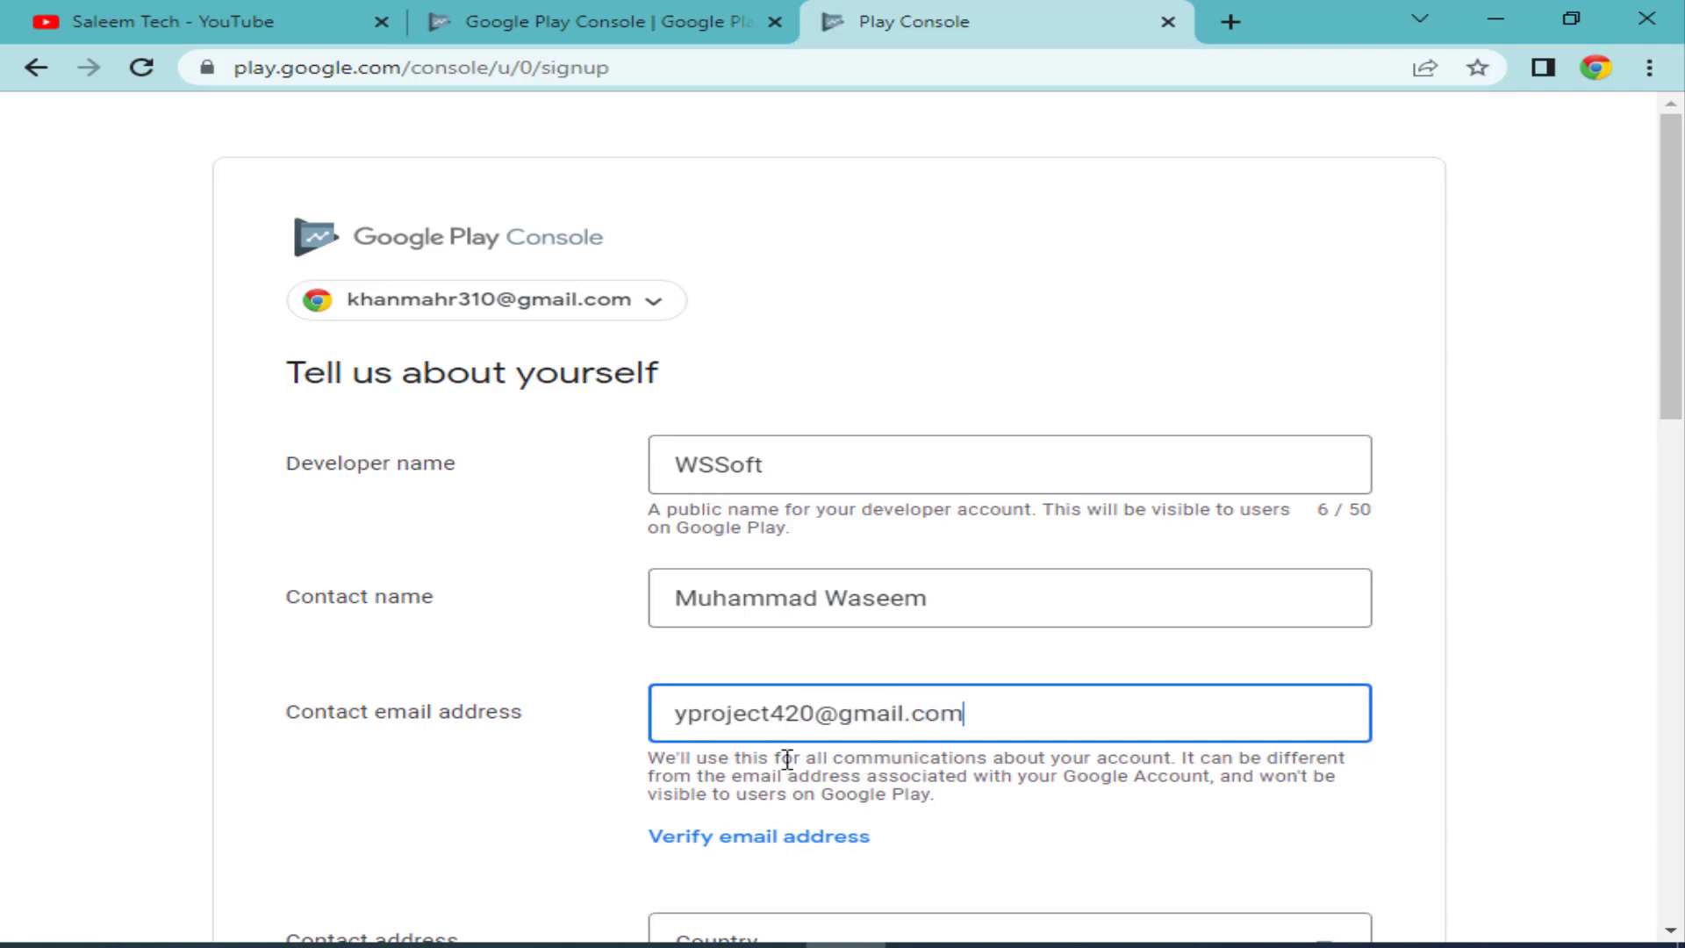
scroll(760, 746, "down", 3)
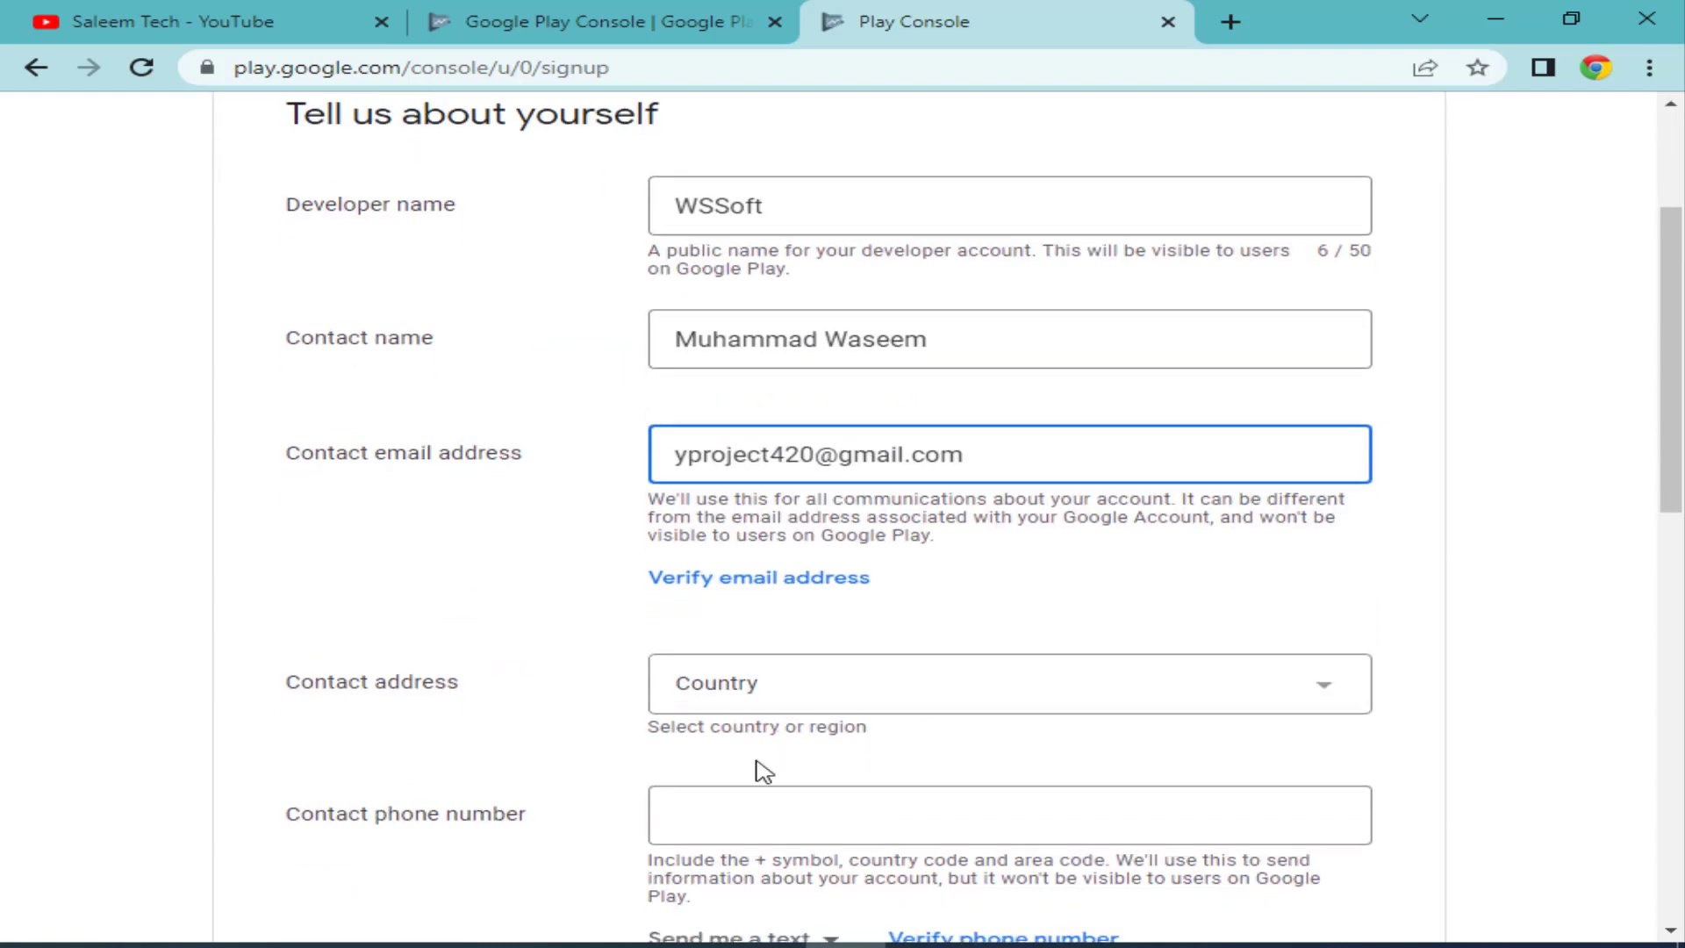
Replace the contact email with a different Gmail address.
left_click(751, 596)
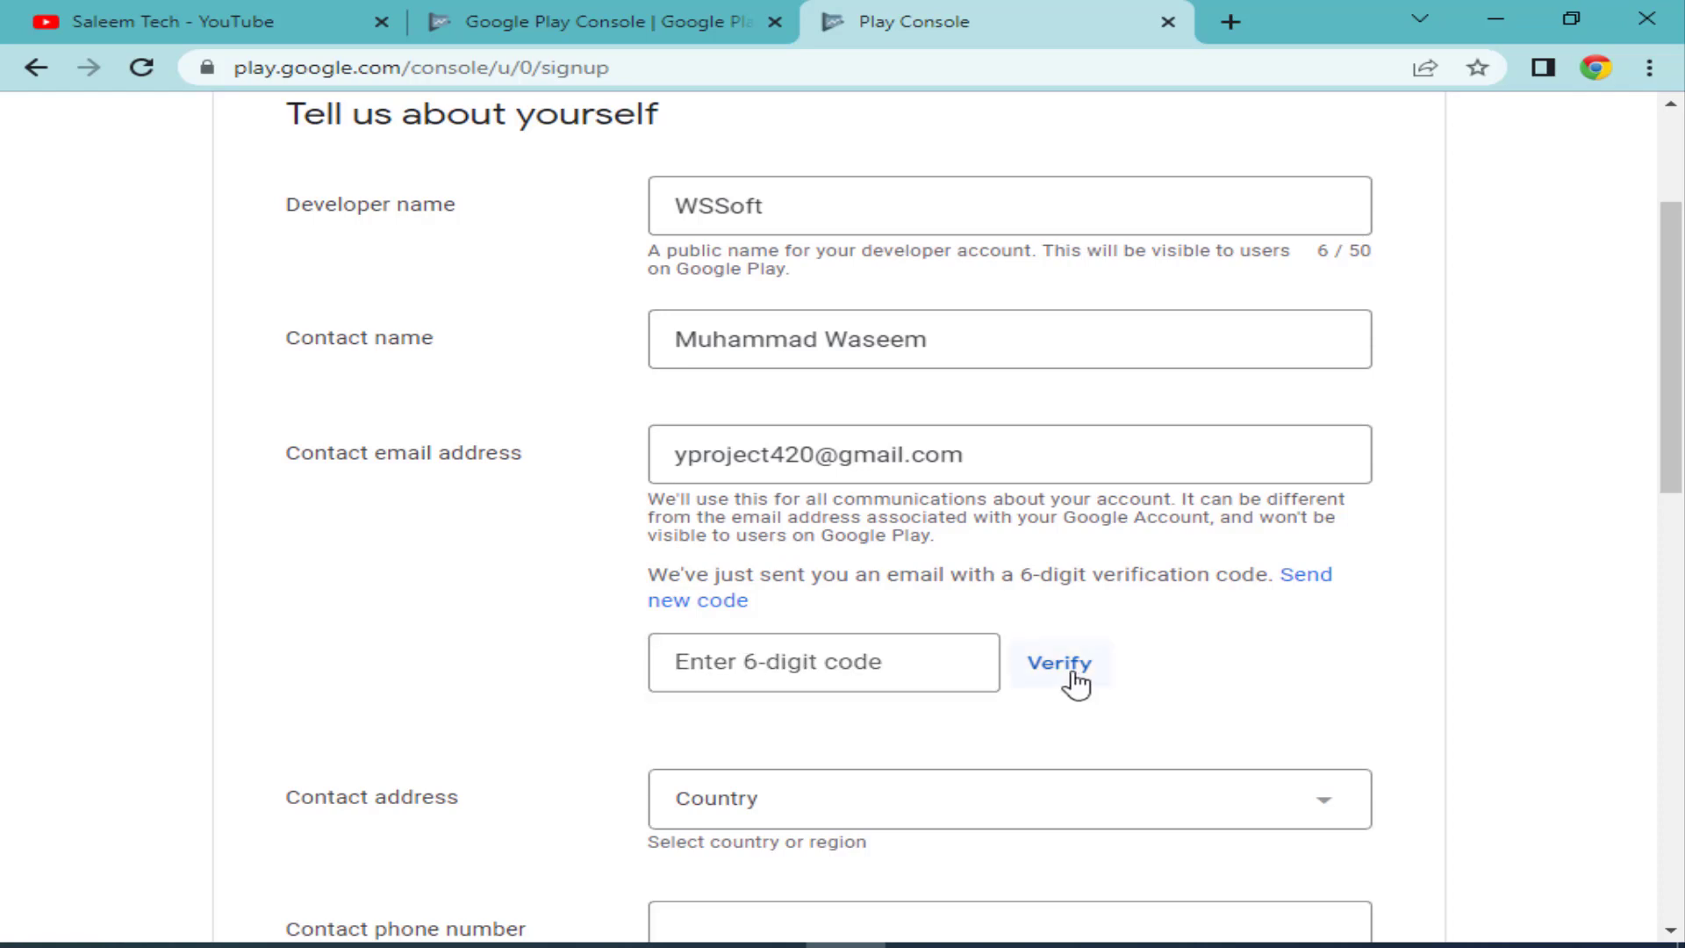
left_click(790, 456)
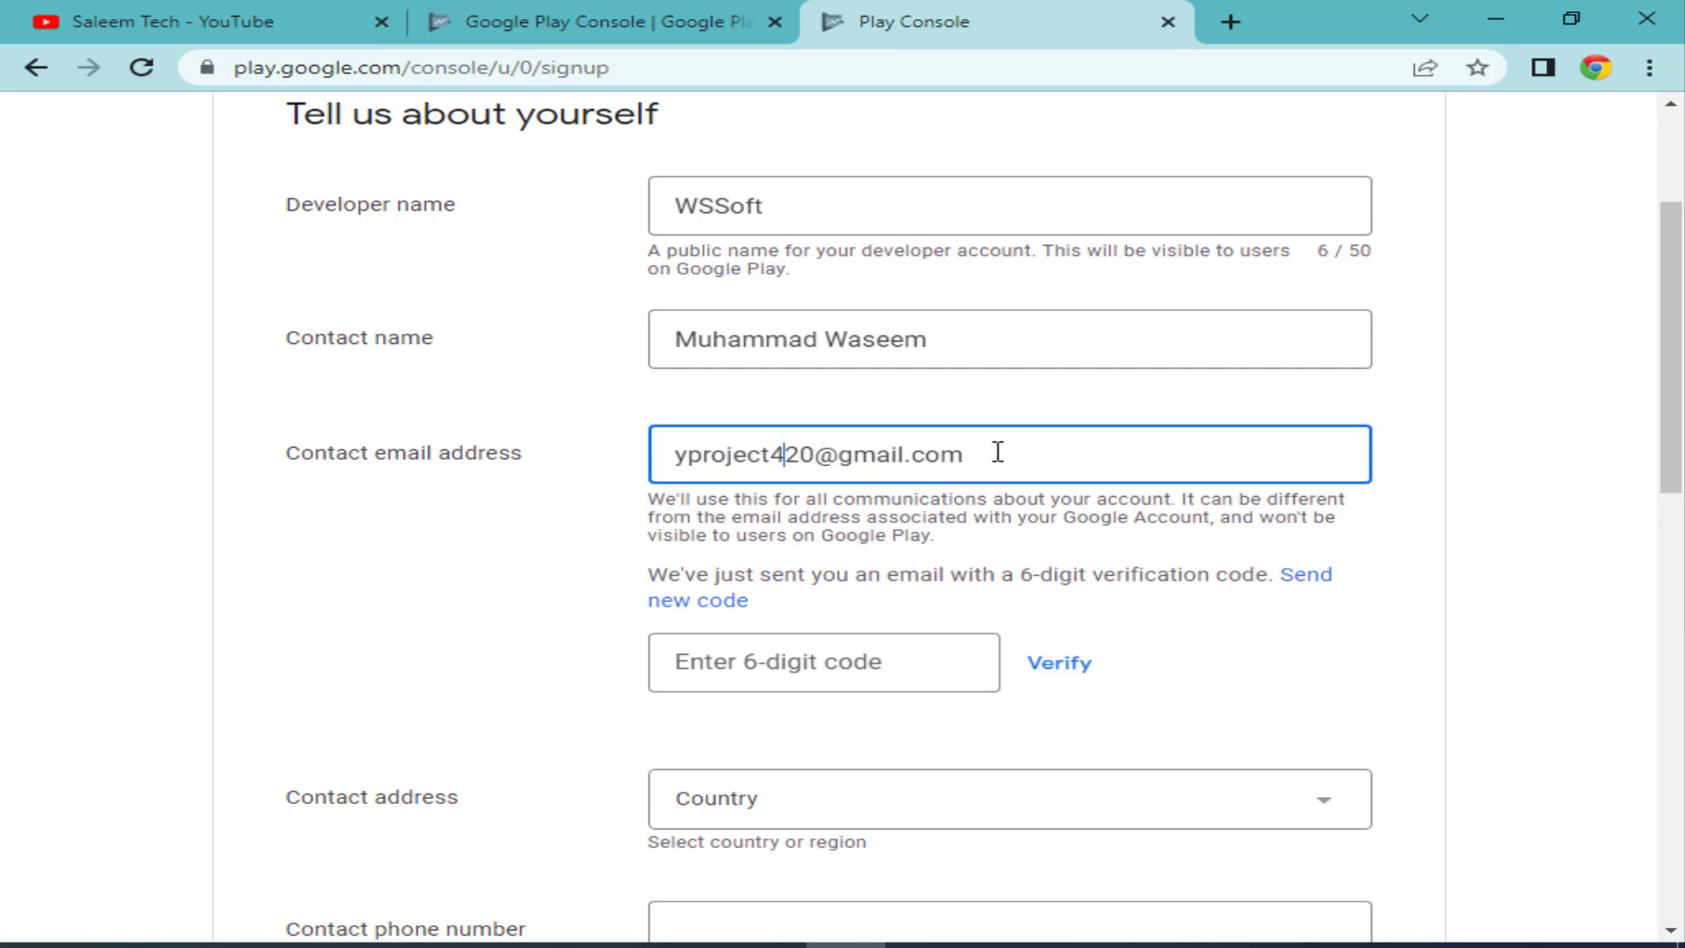
left_click_drag(997, 451, 654, 465)
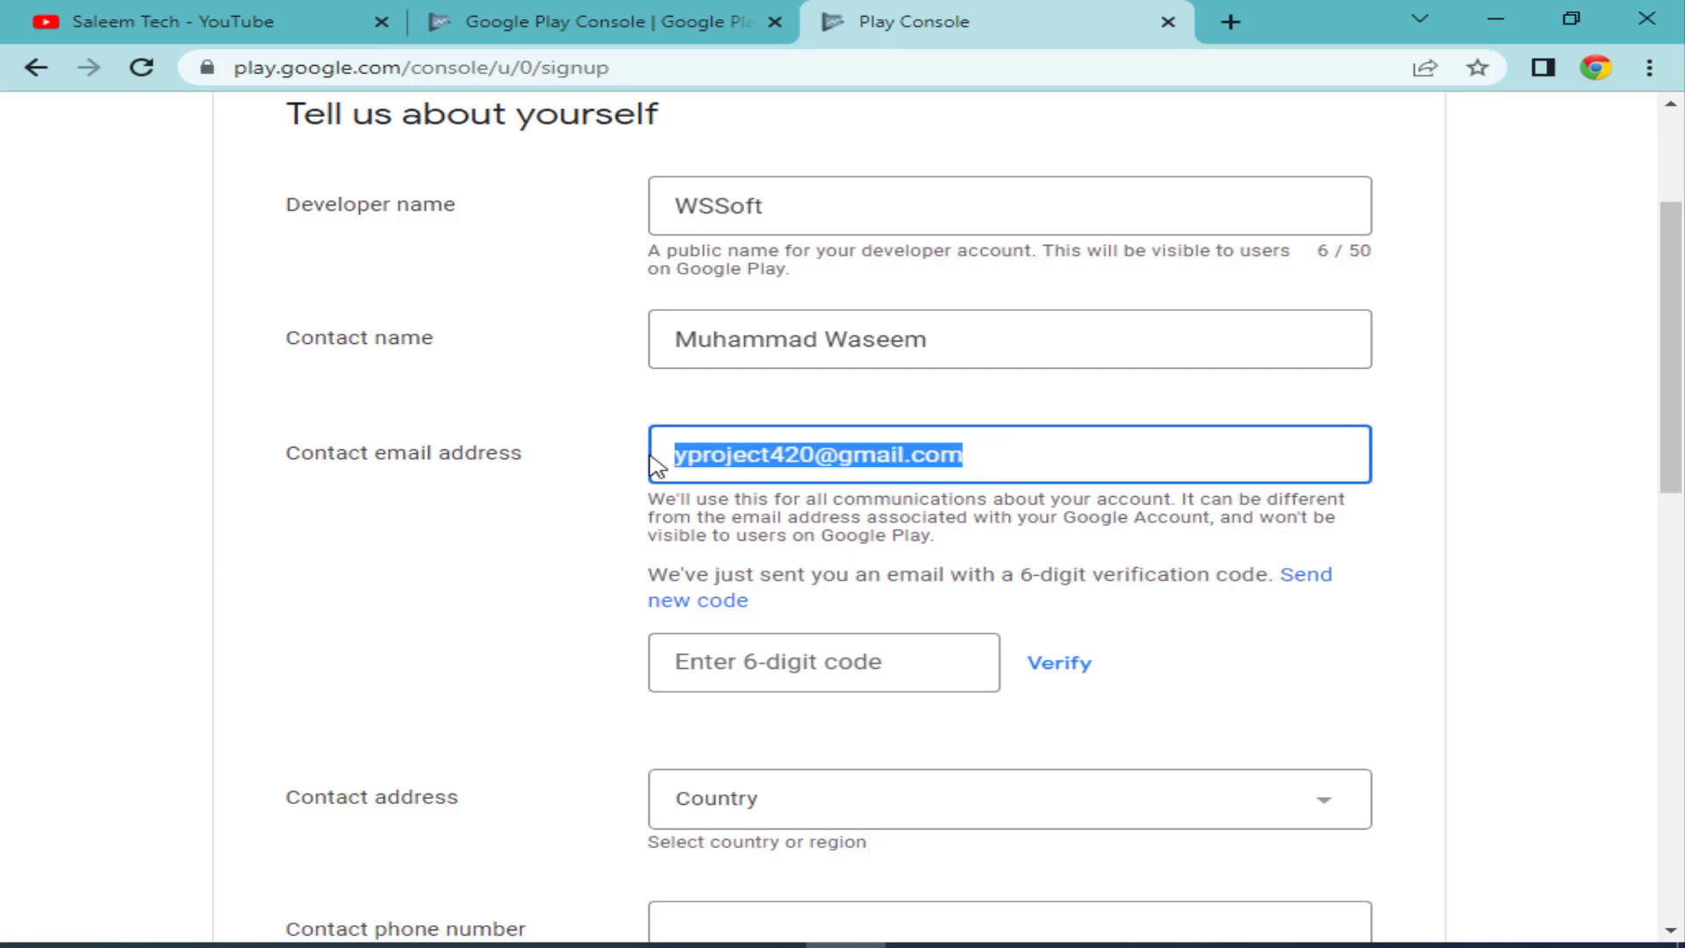
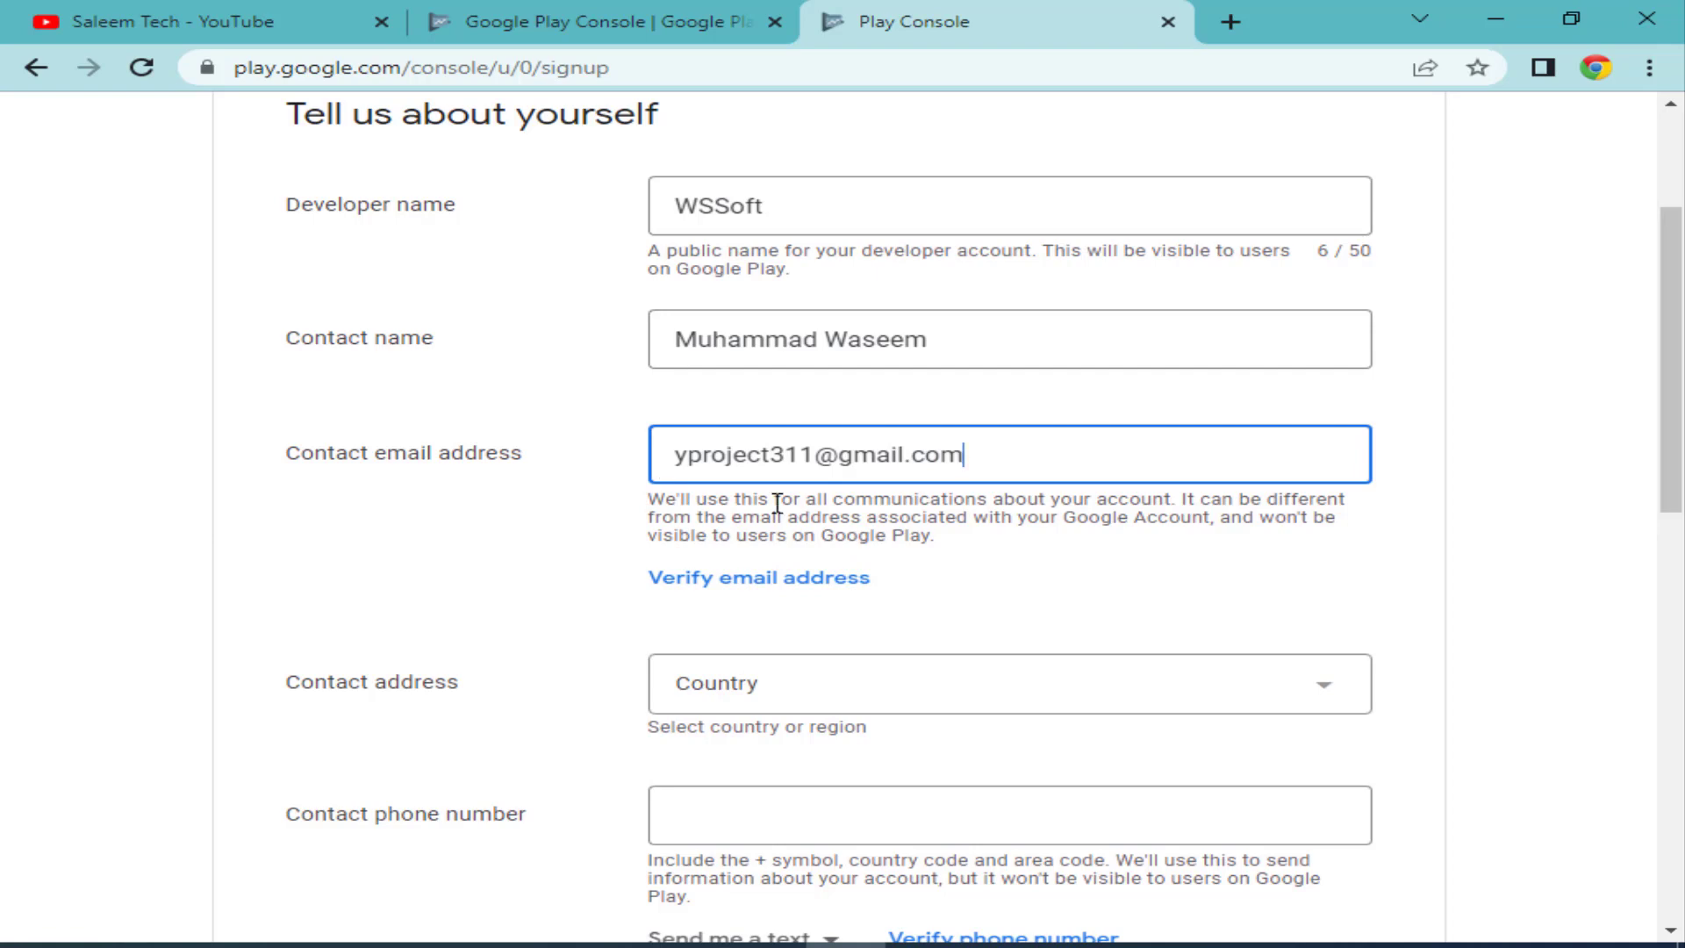
Request a verification code for the new address, then open a new browser tab.
left_click(765, 592)
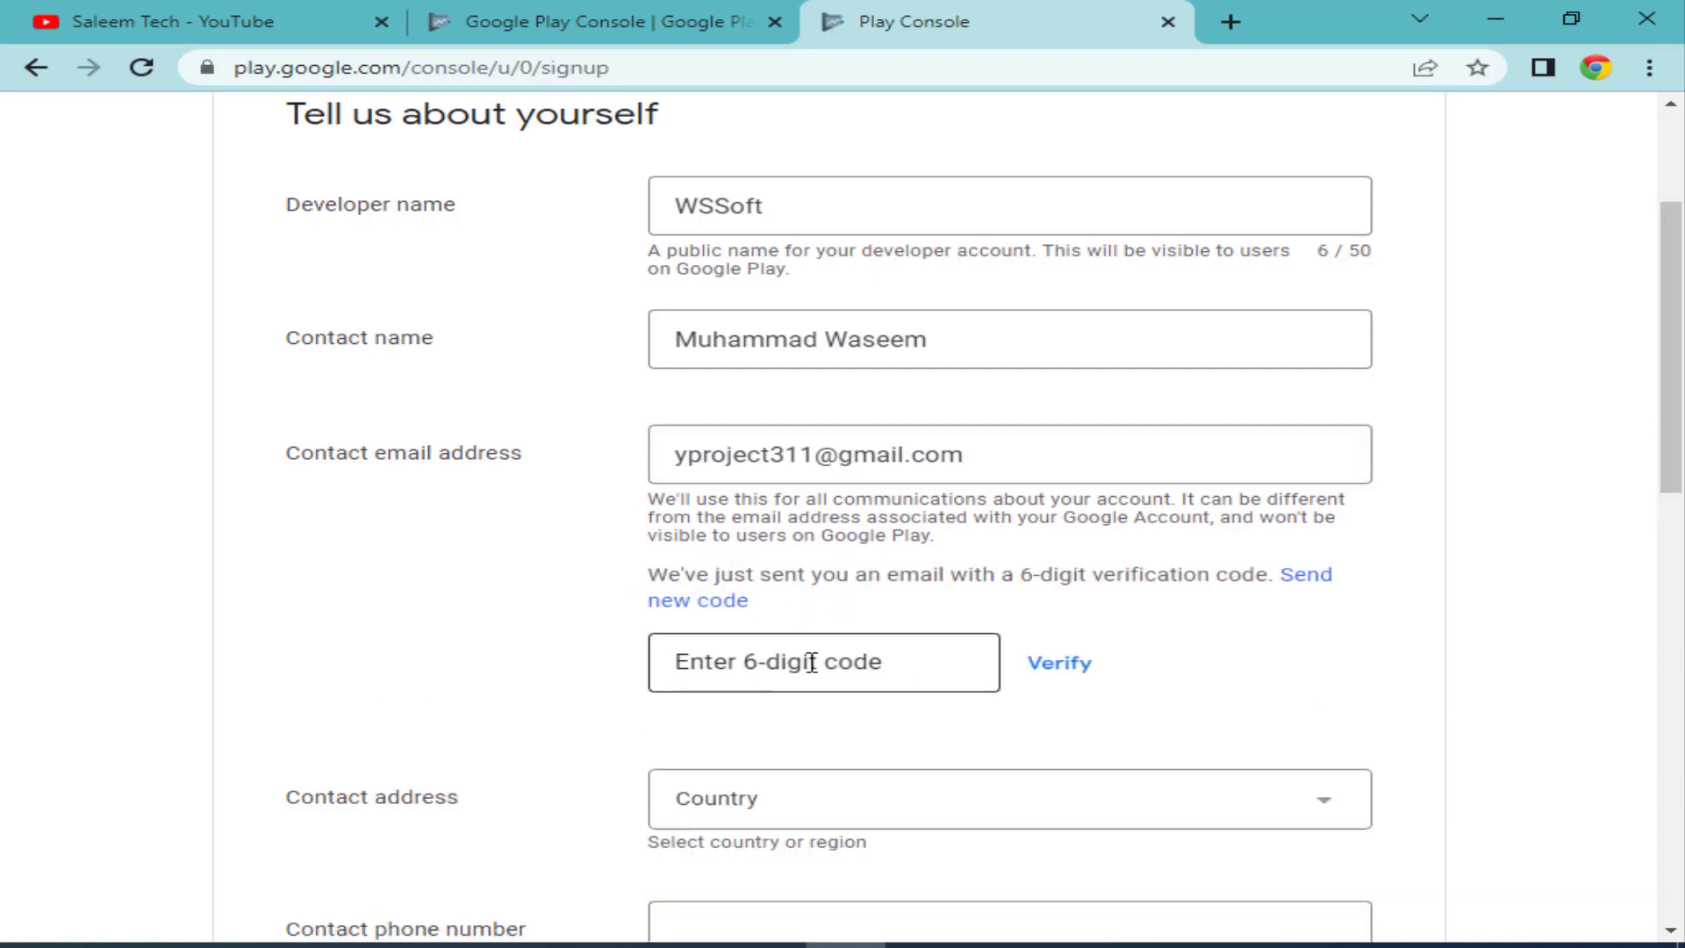
left_click(813, 663)
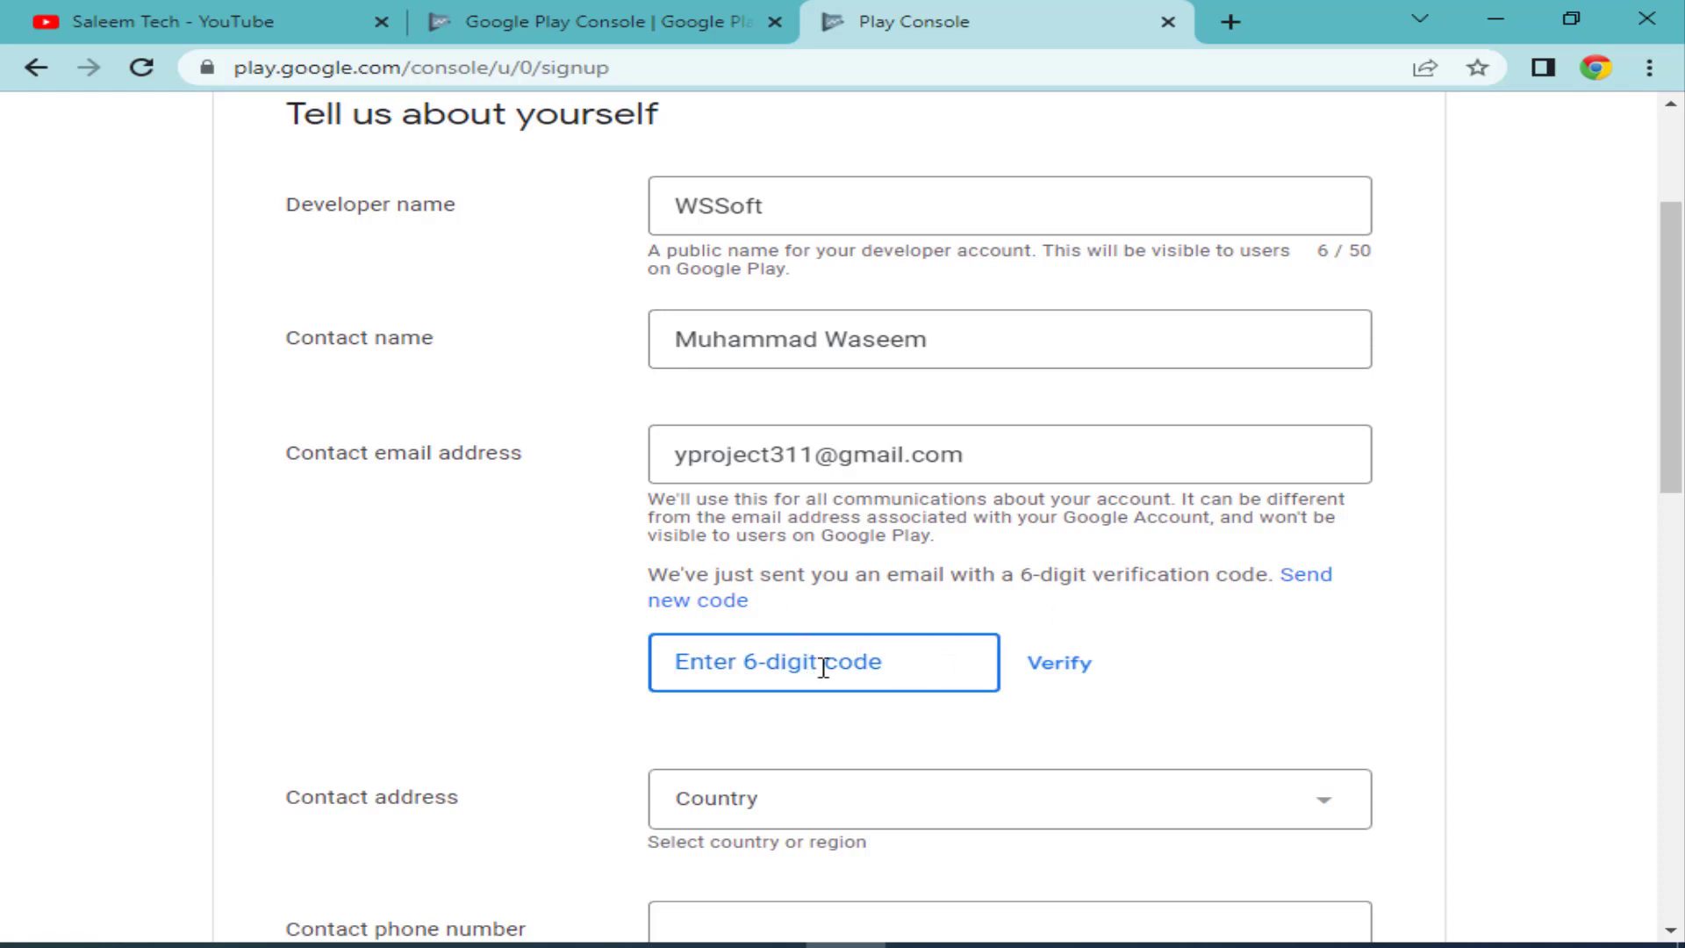
left_click(1231, 22)
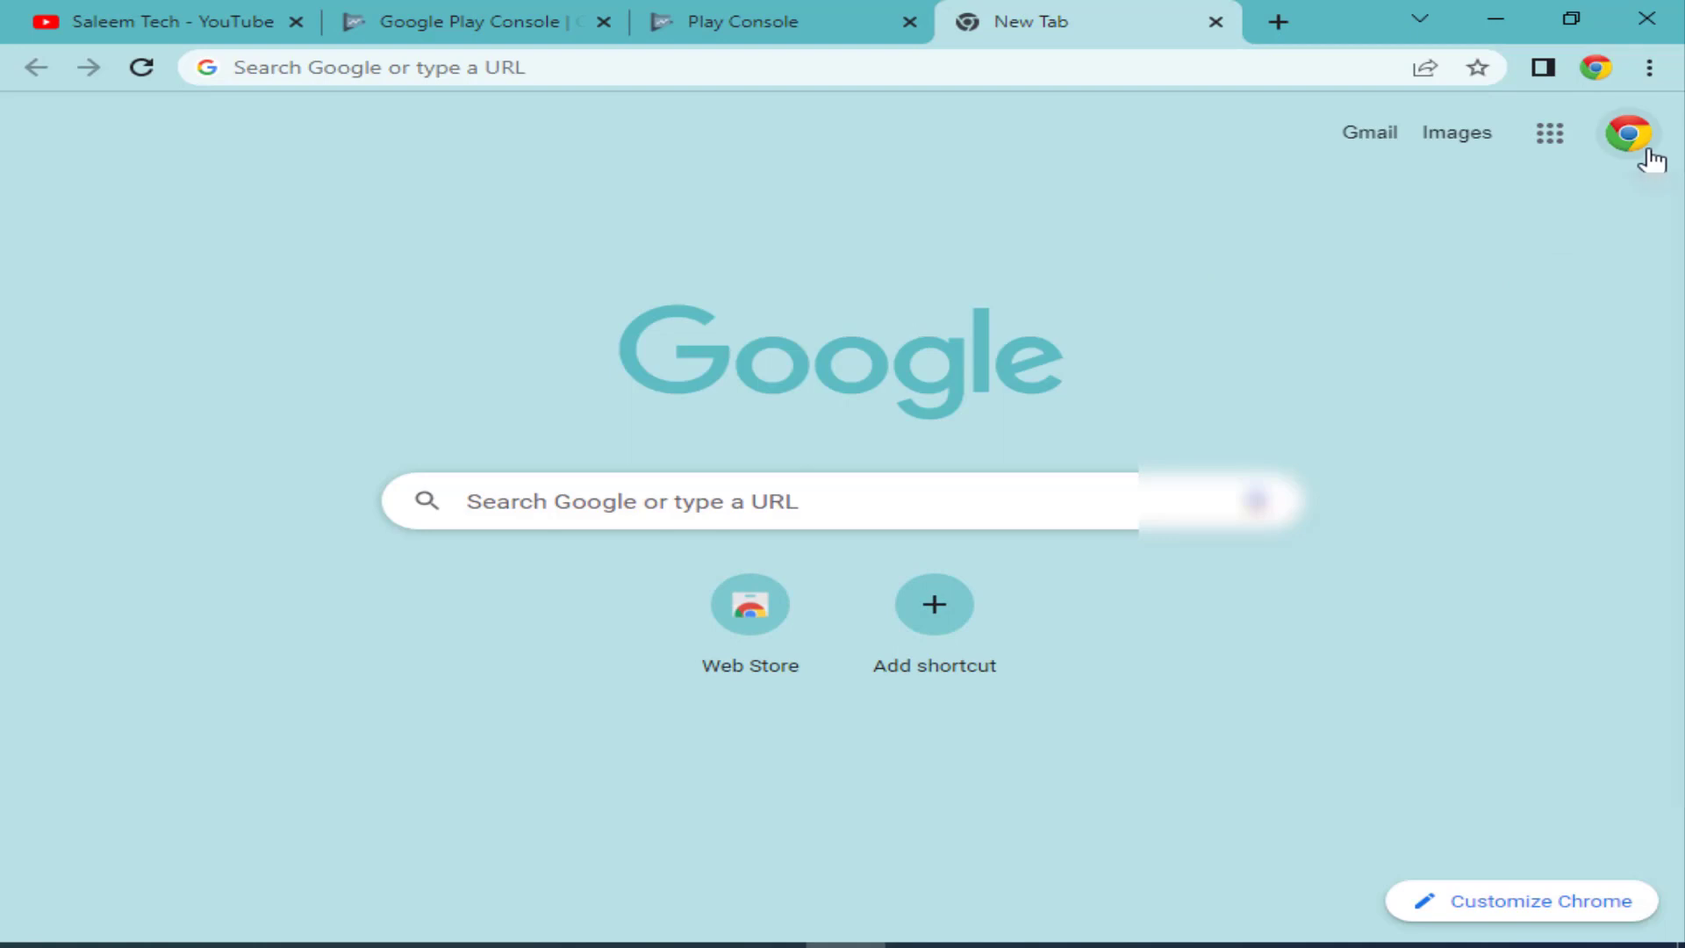
Switch to the other Google account and open the 'Your Play Console verification code' email.
left_click(1608, 157)
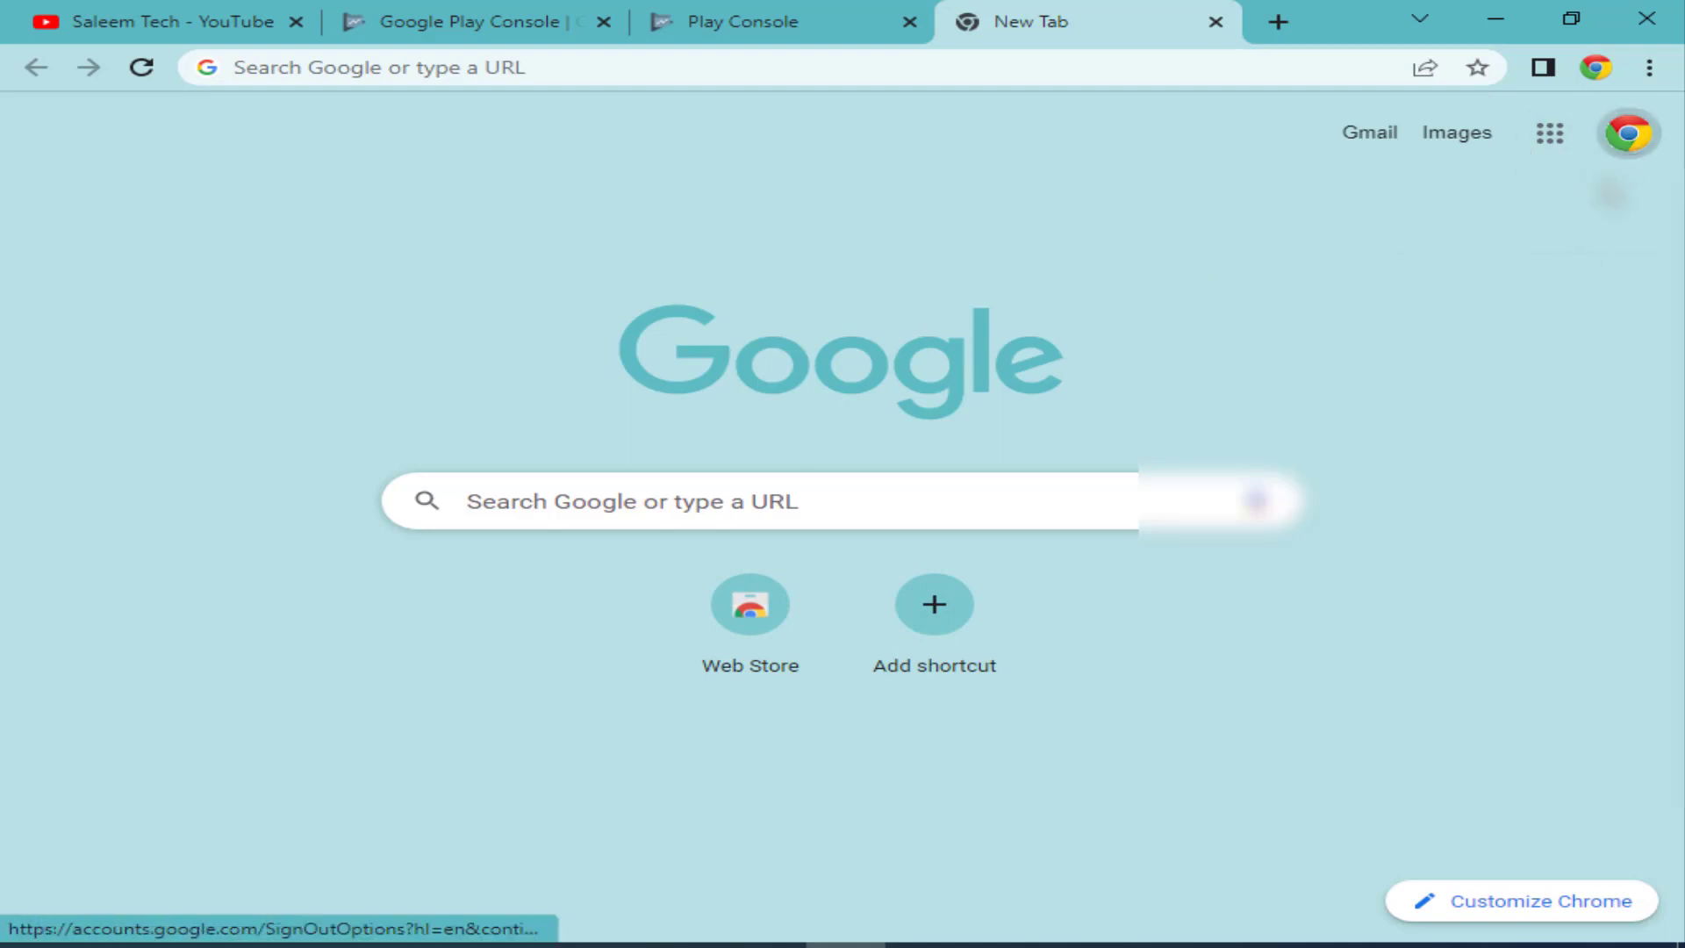
left_click(1400, 513)
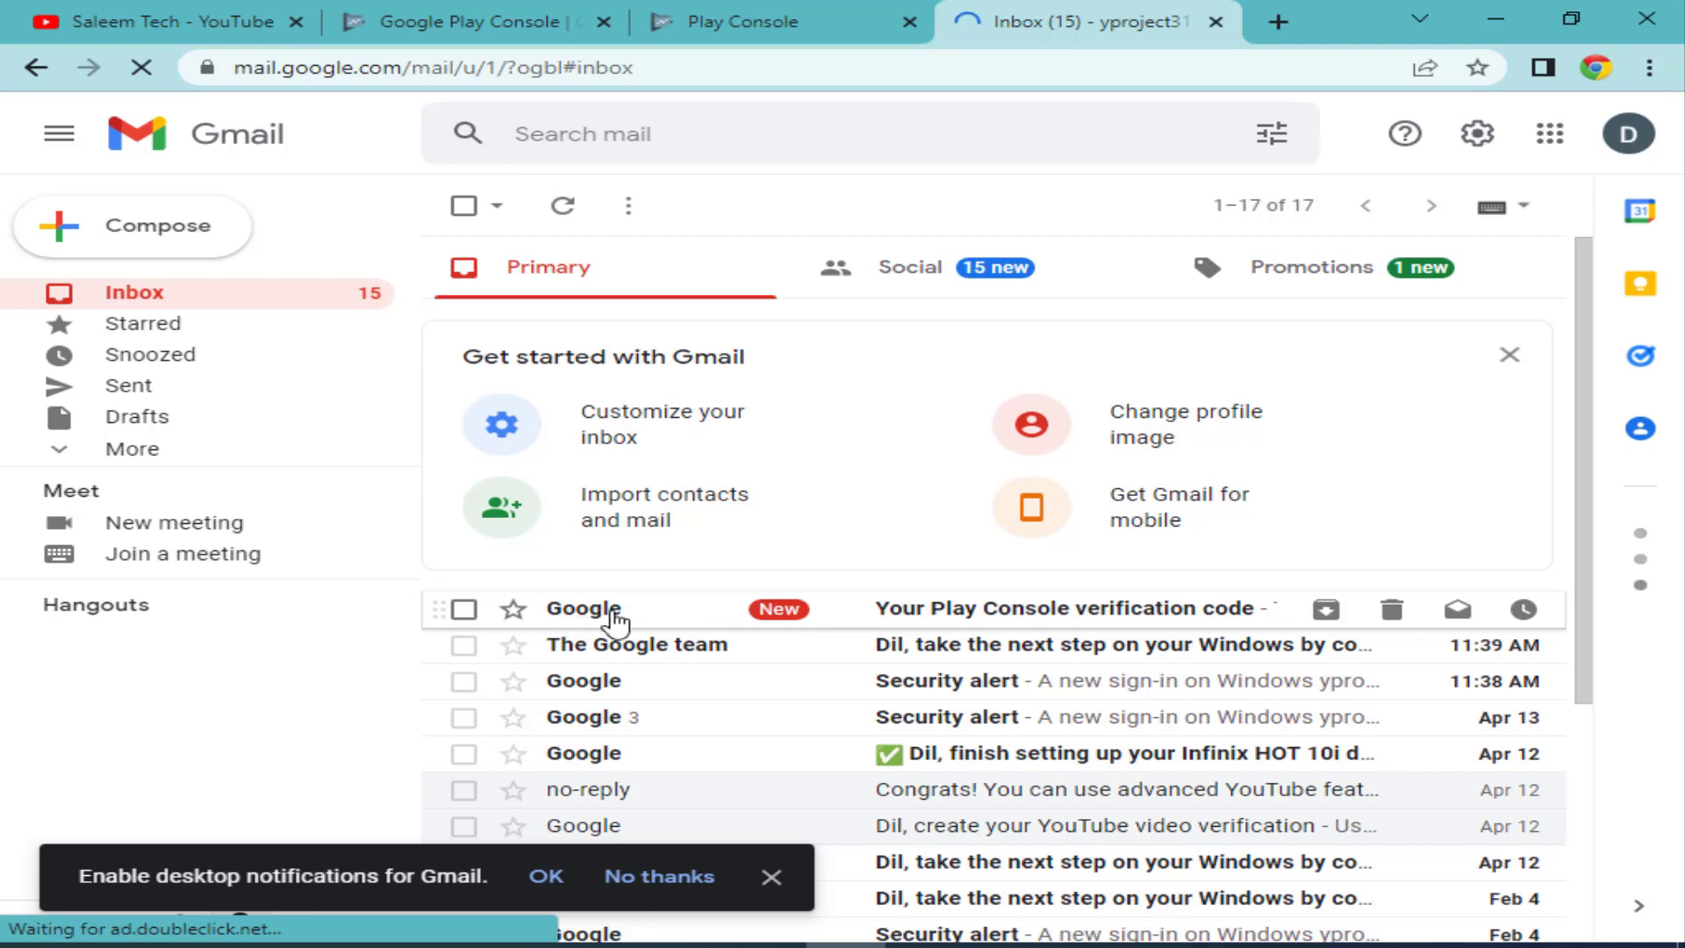
left_click(639, 604)
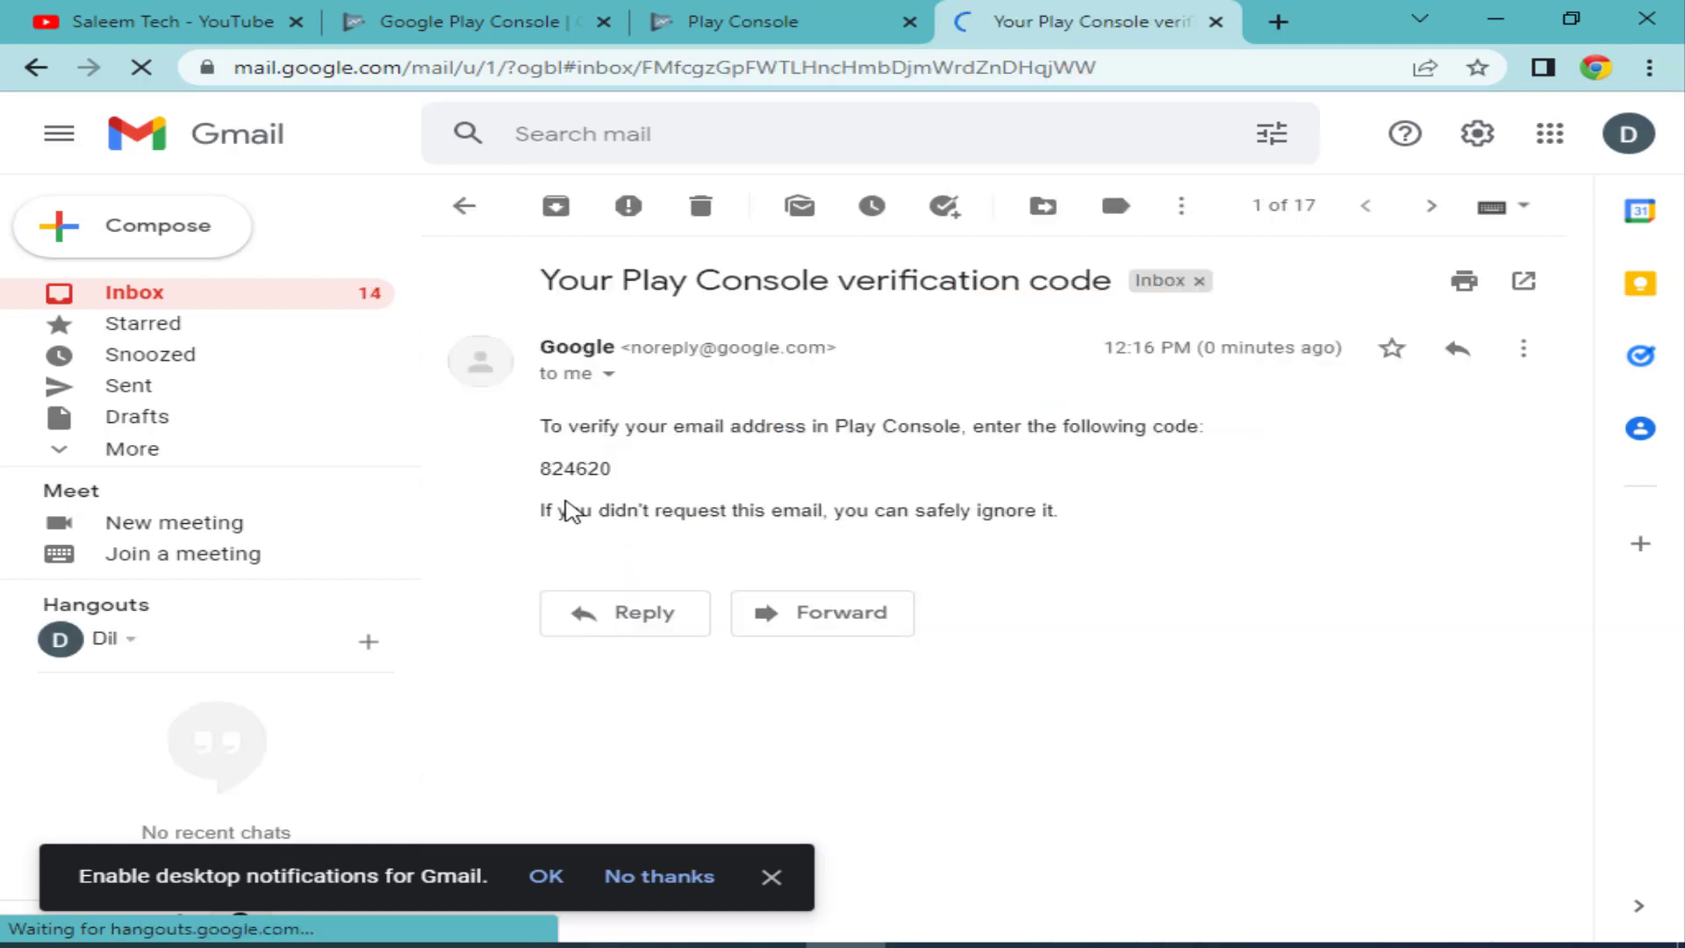
Copy the six-digit code from the email and return to the Play Console tab.
left_click_drag(539, 426, 616, 468)
left_click(588, 471)
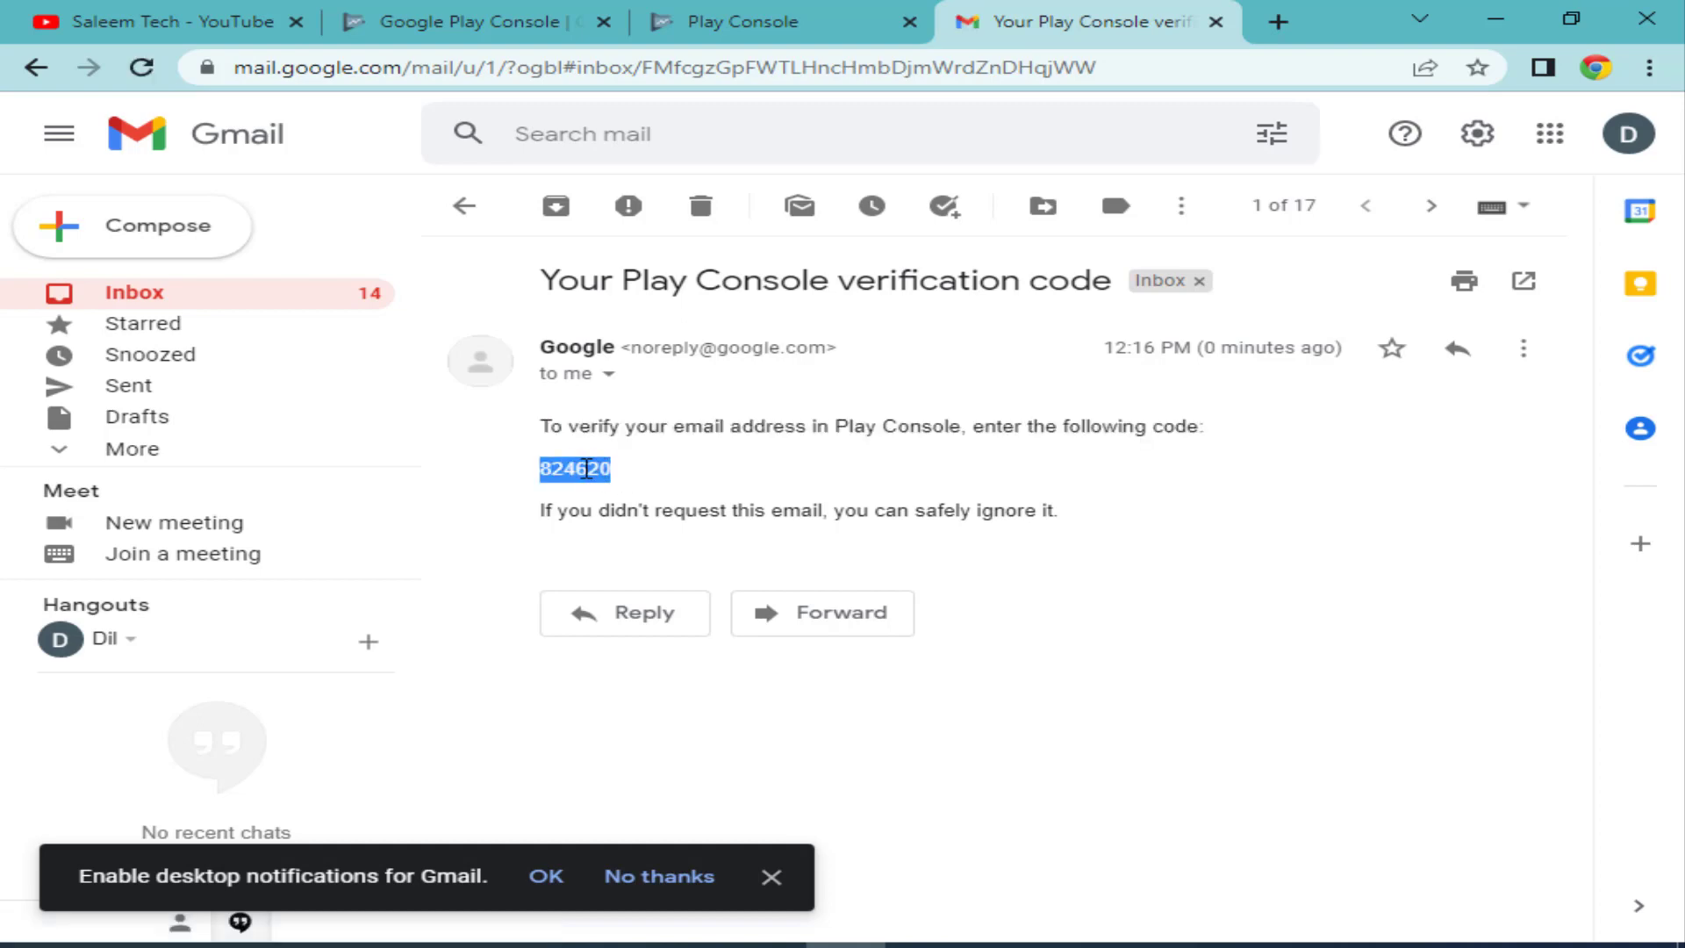
right_click(587, 469)
left_click(642, 488)
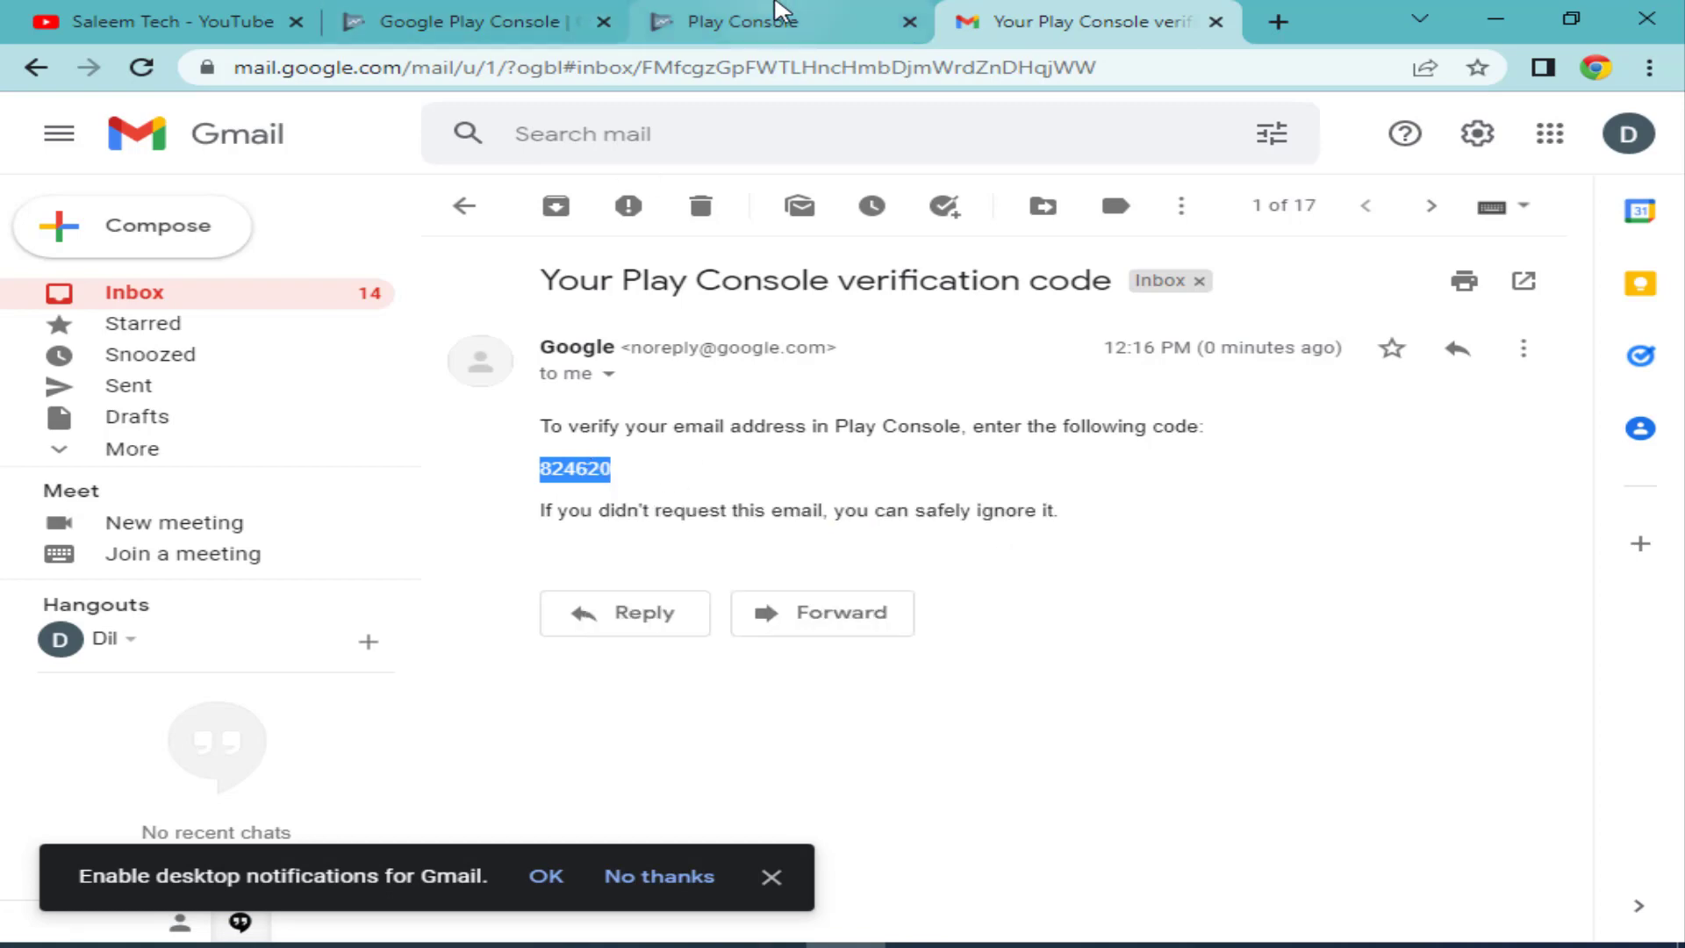
left_click(777, 12)
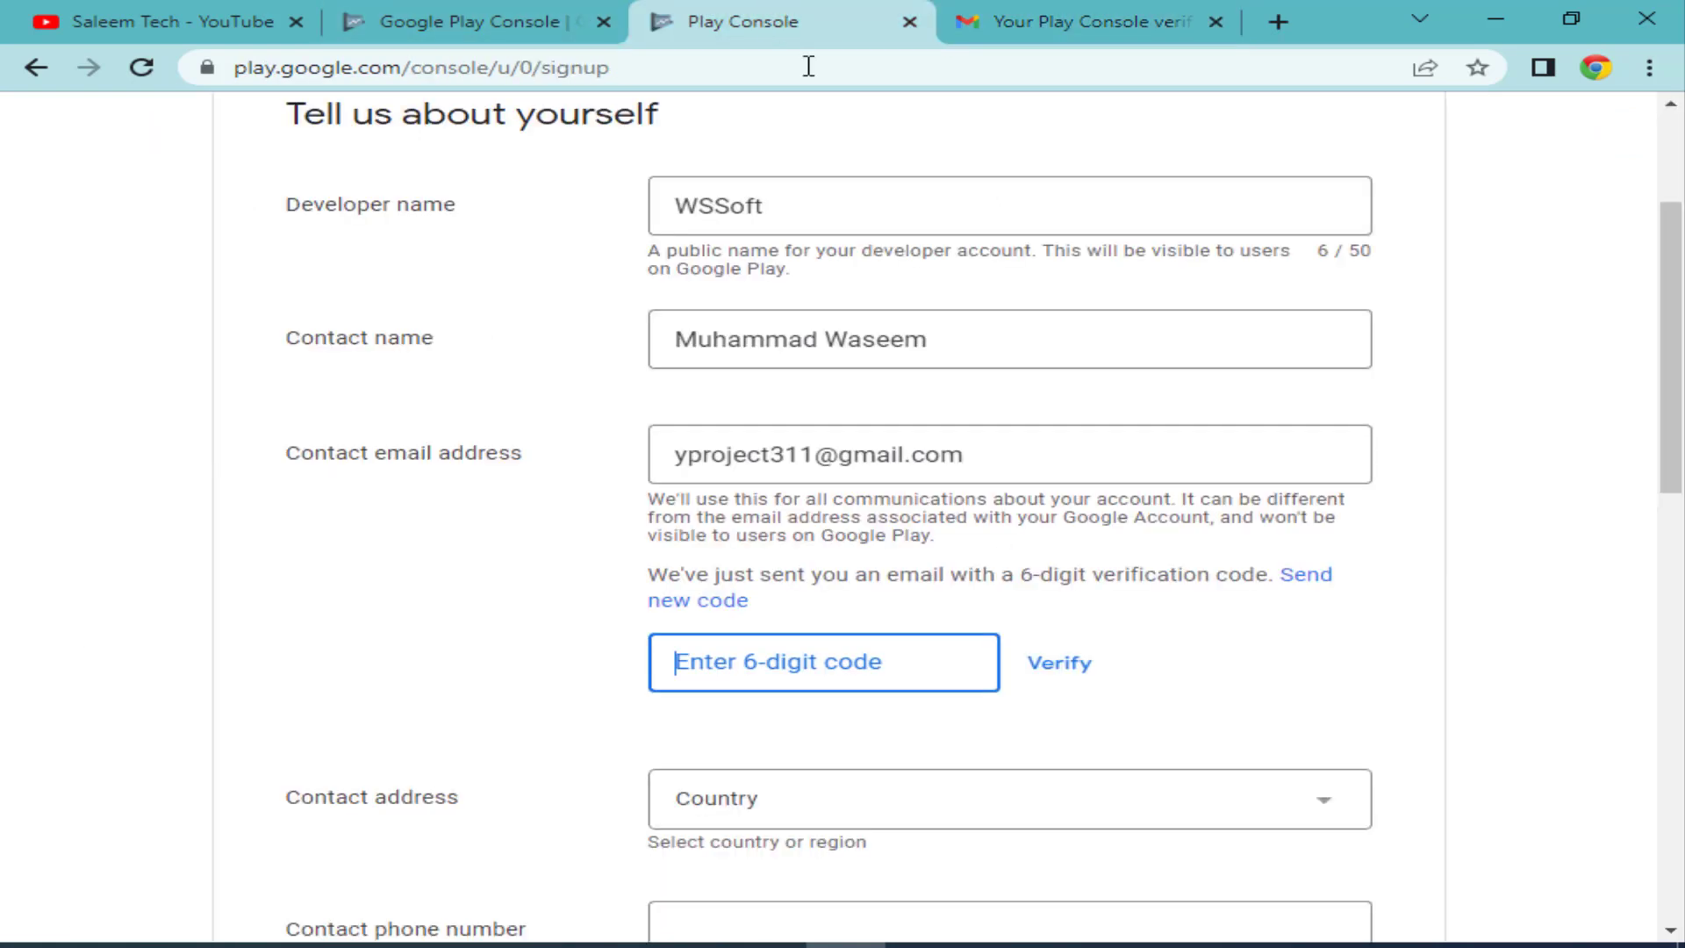
Paste the copied code into the code field and verify the contact email.
right_click(776, 664)
left_click(887, 414)
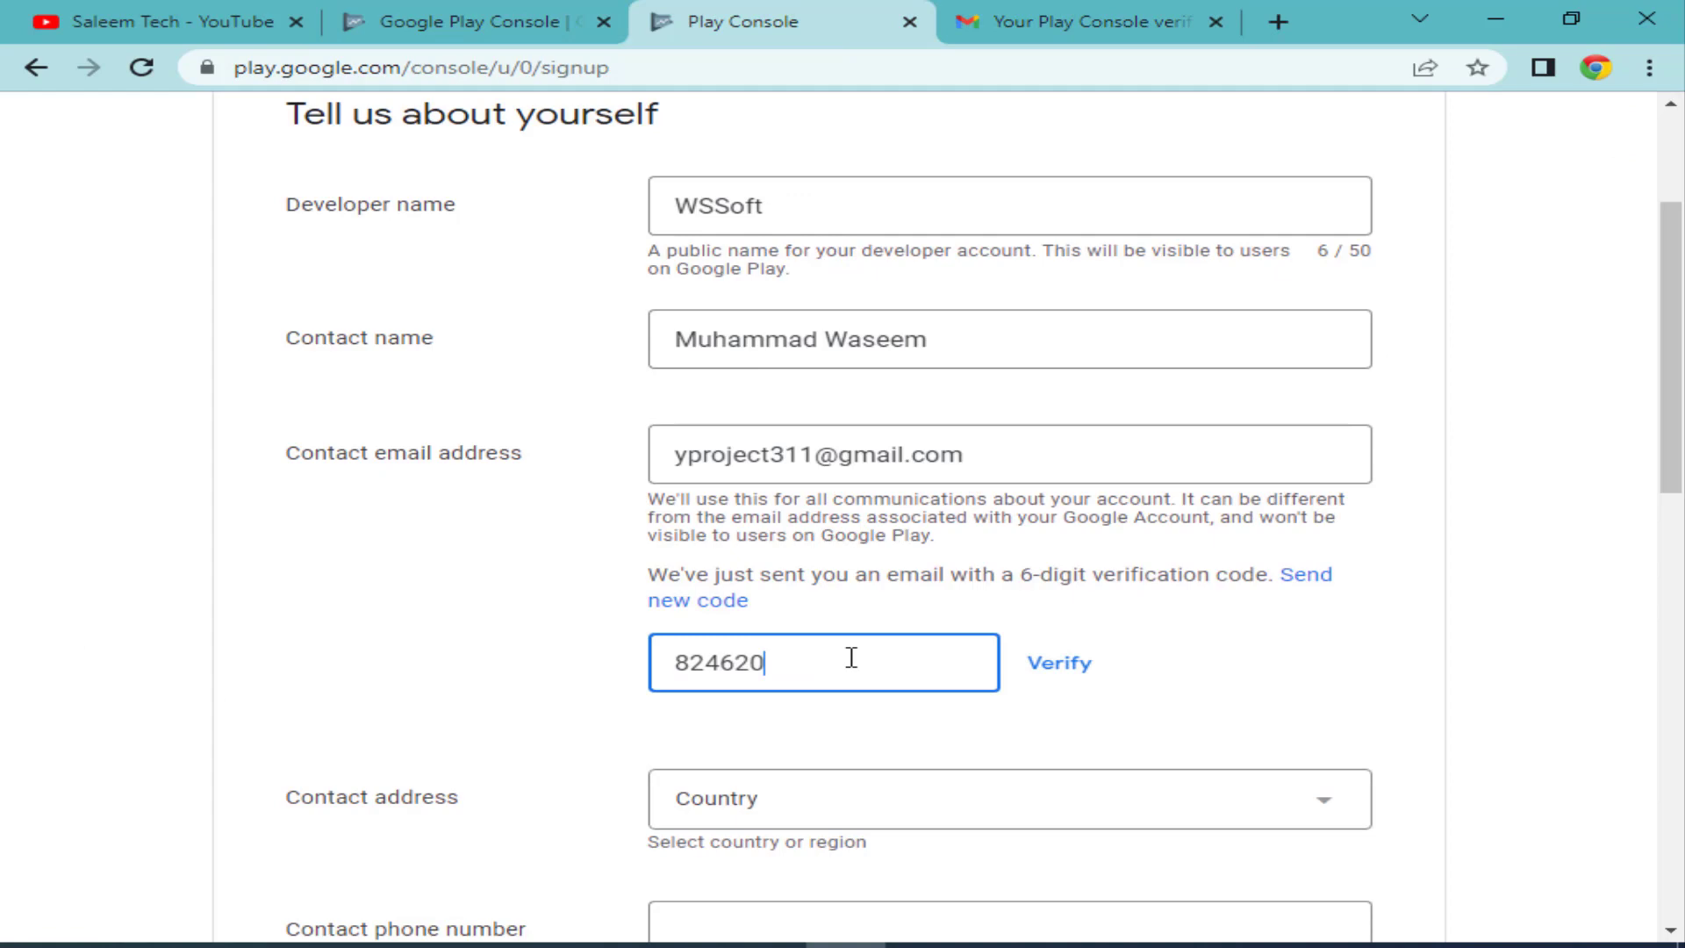
left_click(1086, 674)
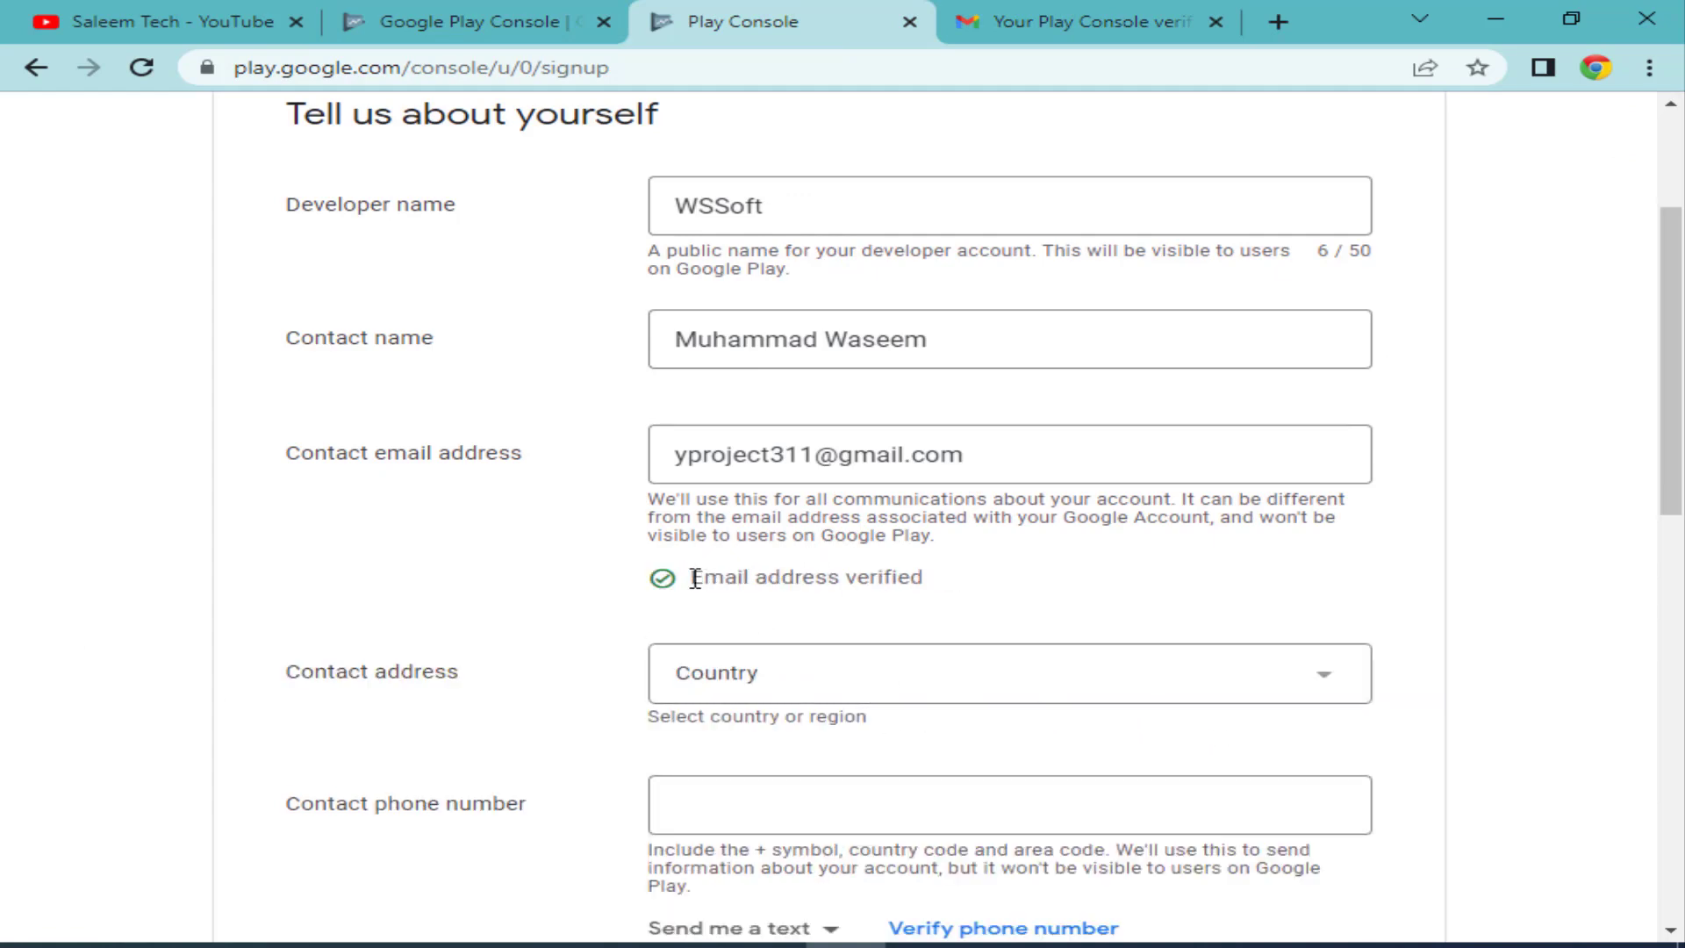
left_click_drag(695, 579, 945, 583)
left_click(982, 591)
scroll(999, 588, "down", 1)
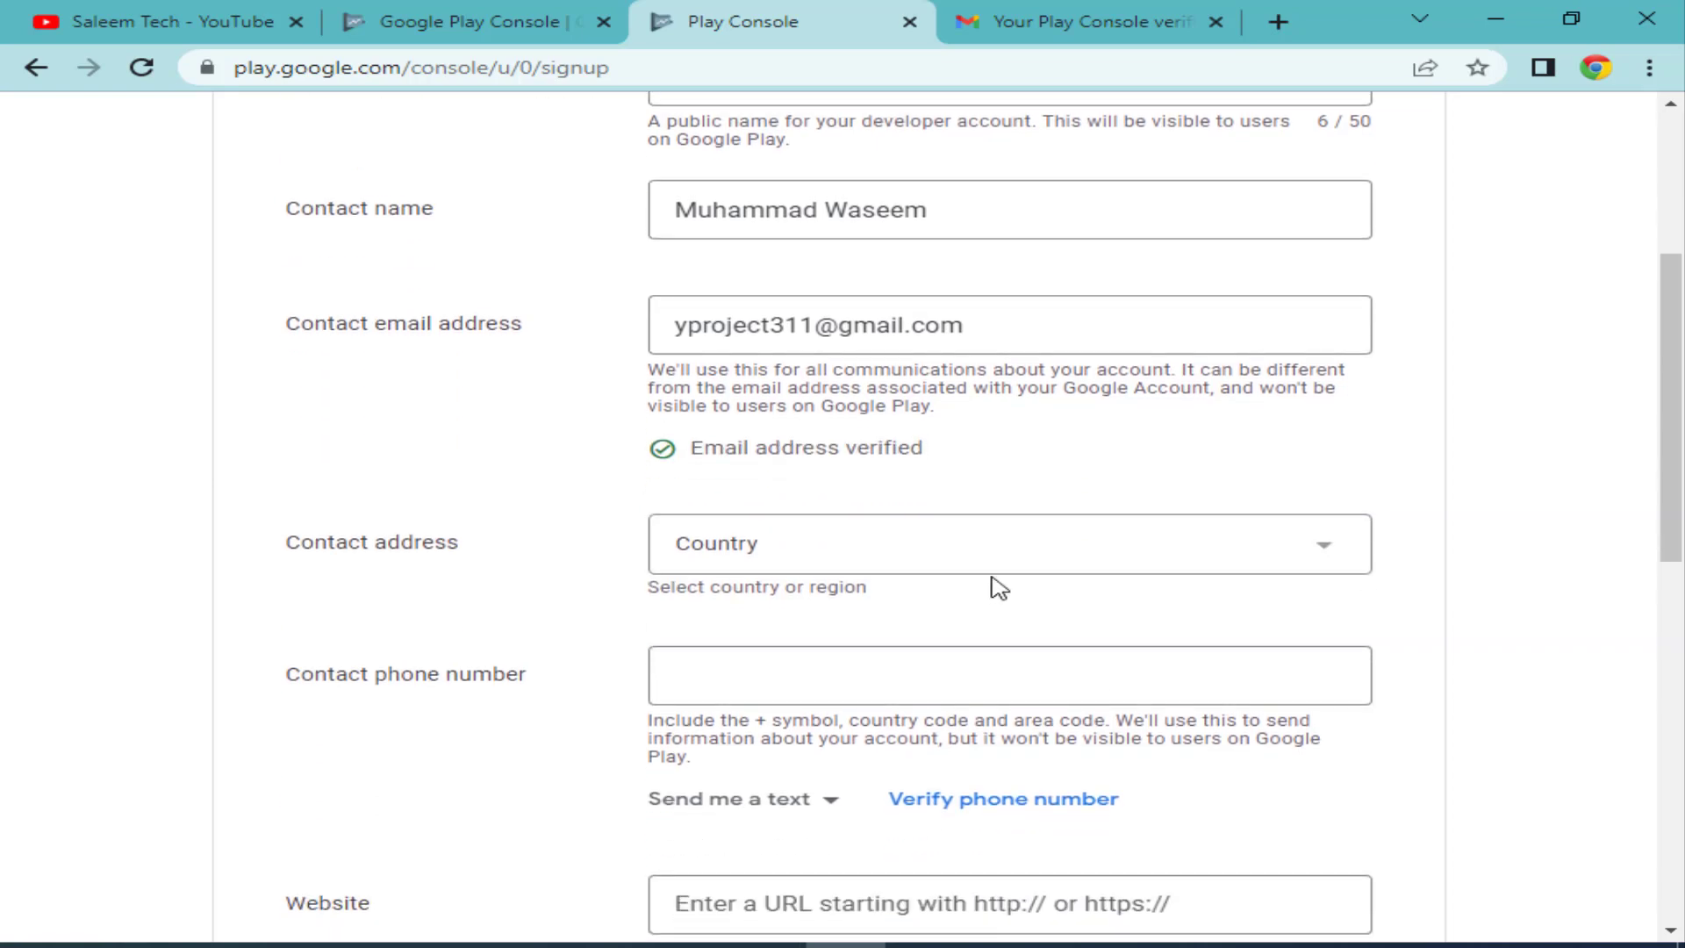
left_click_drag(297, 550, 507, 556)
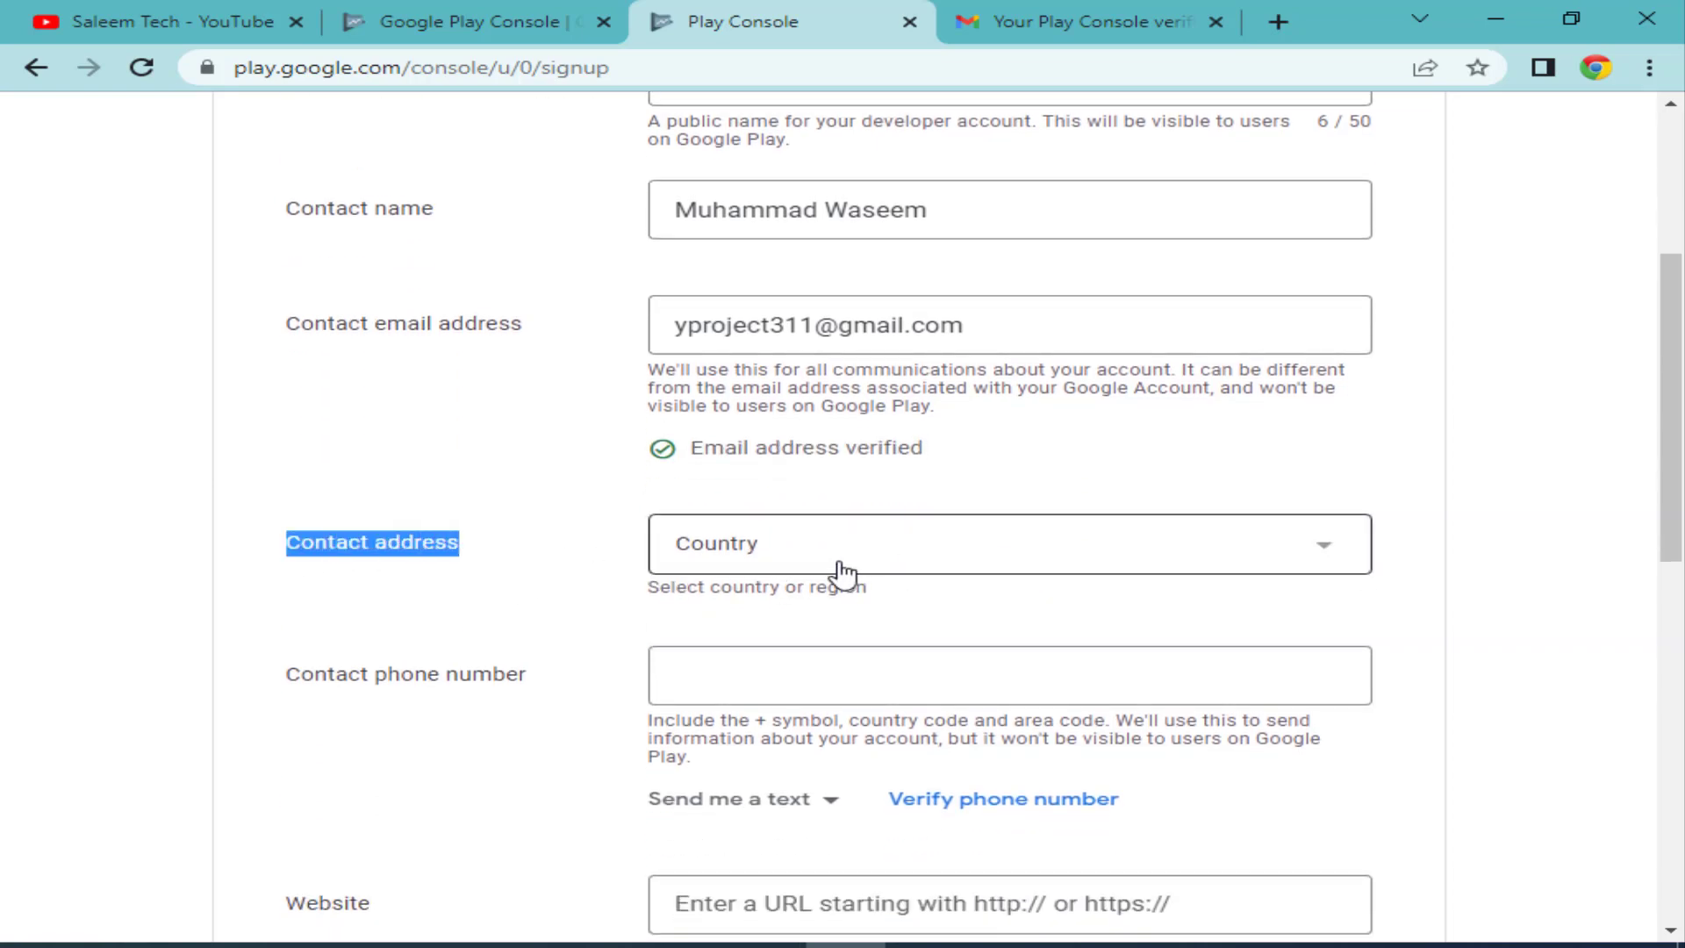
Choose Pakistan from the contact address Country dropdown.
left_click(662, 569)
scroll(969, 676, "down", 6)
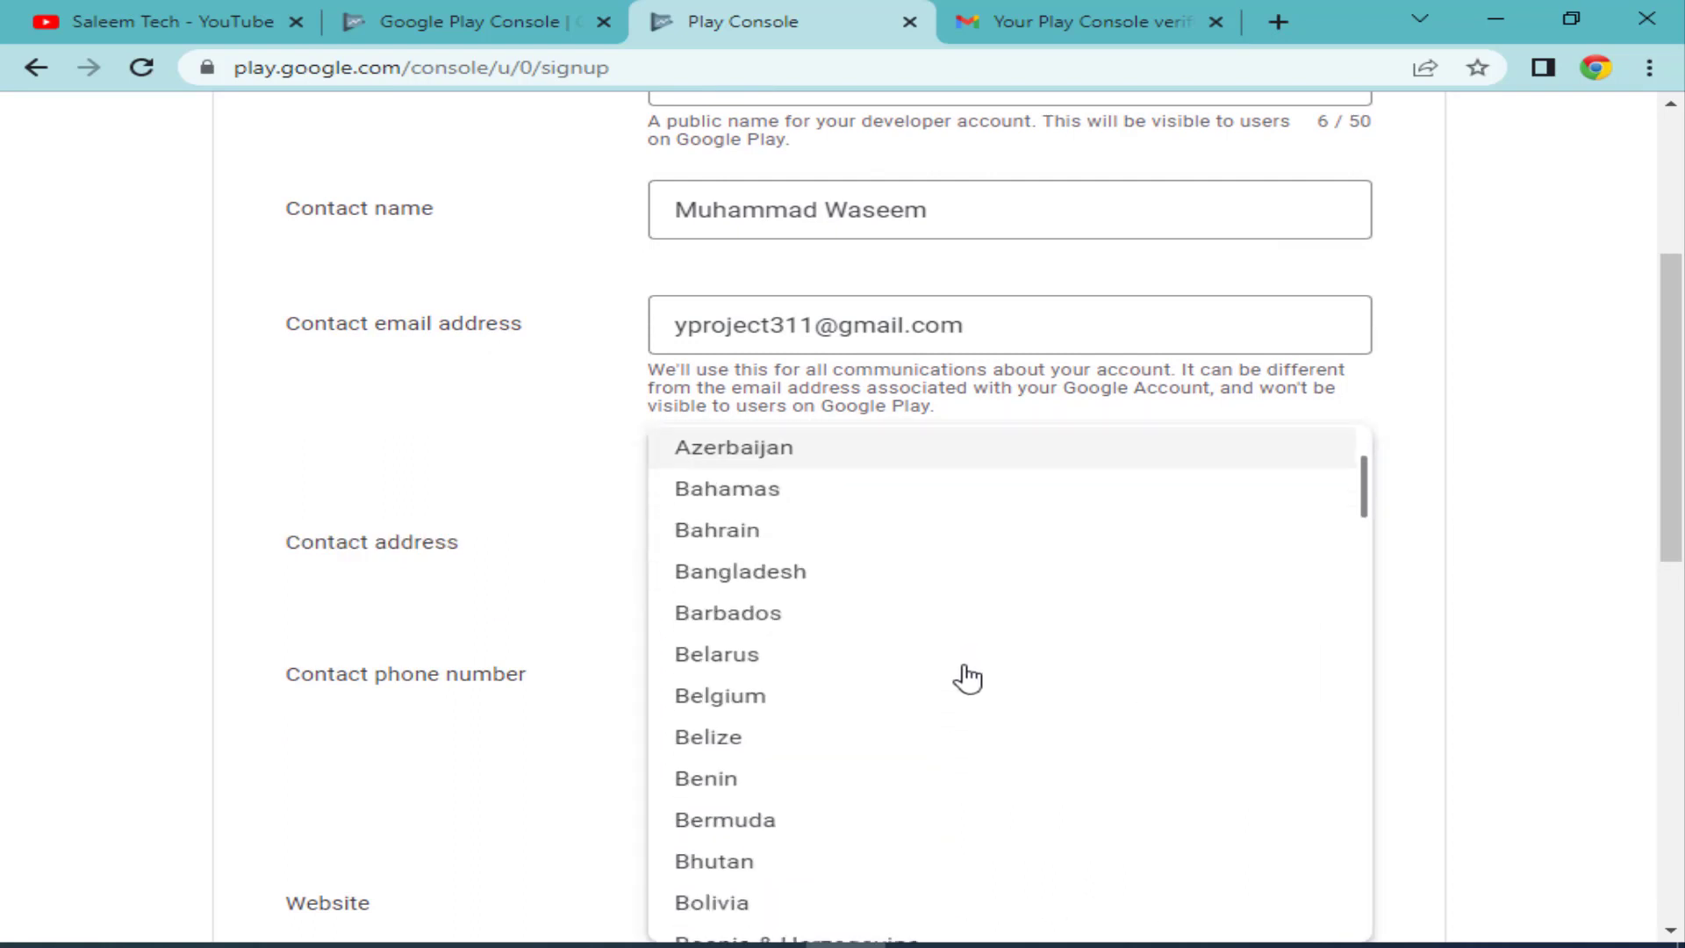
scroll(969, 676, "down", 12)
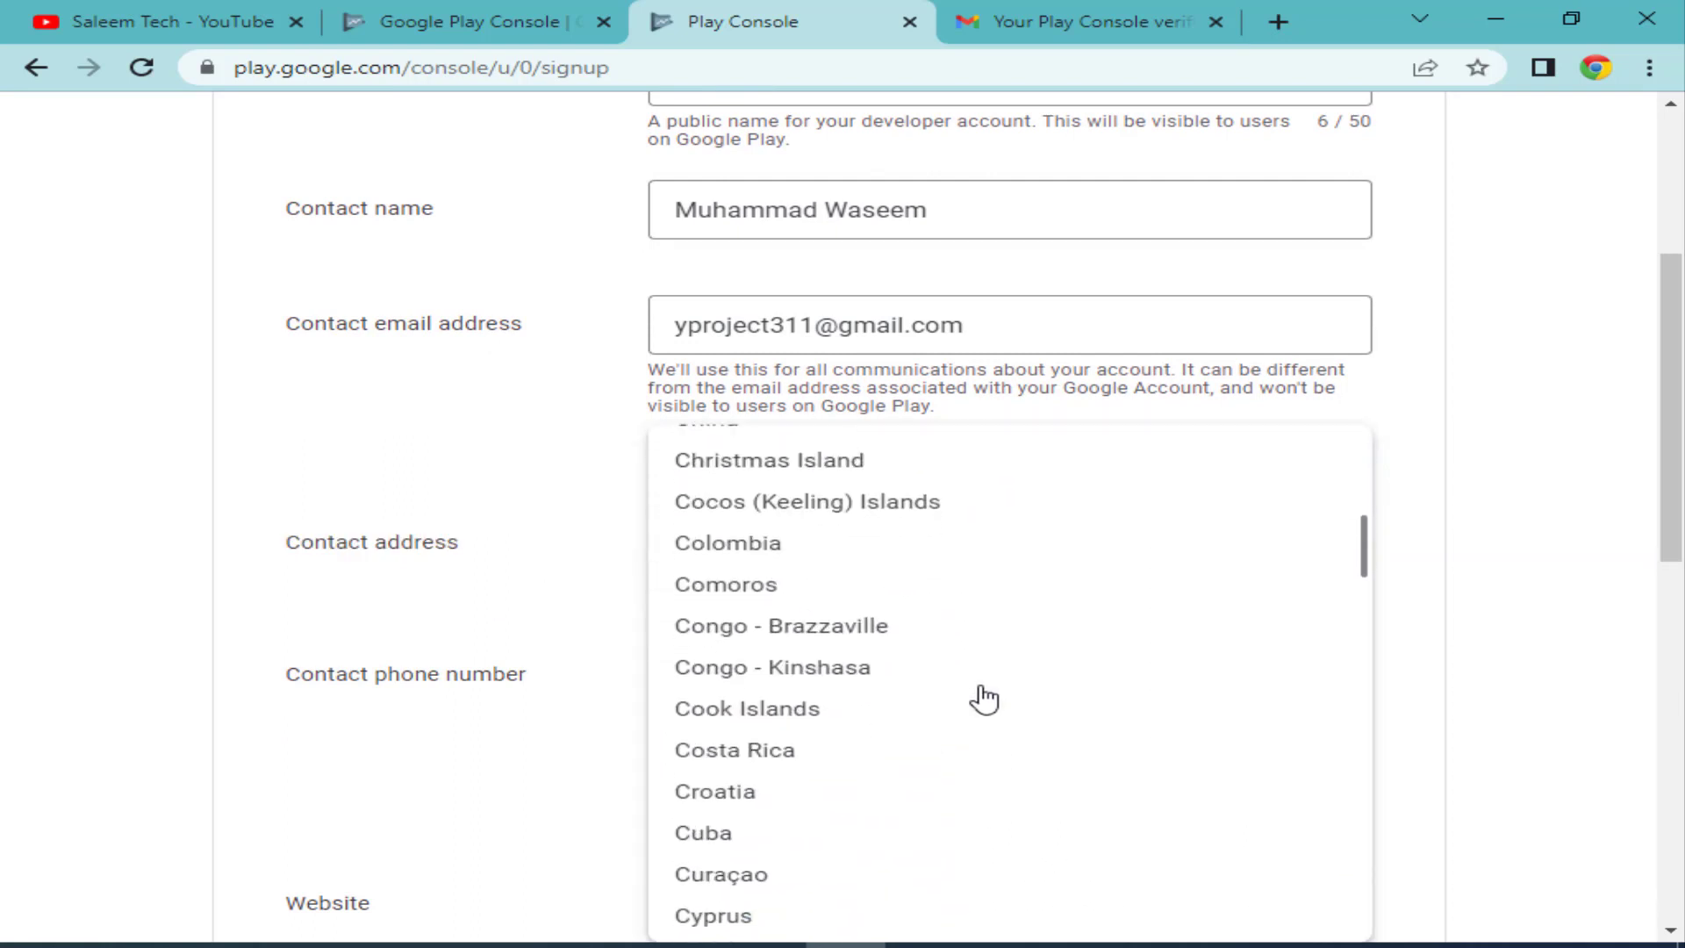
scroll(985, 699, "down", 20)
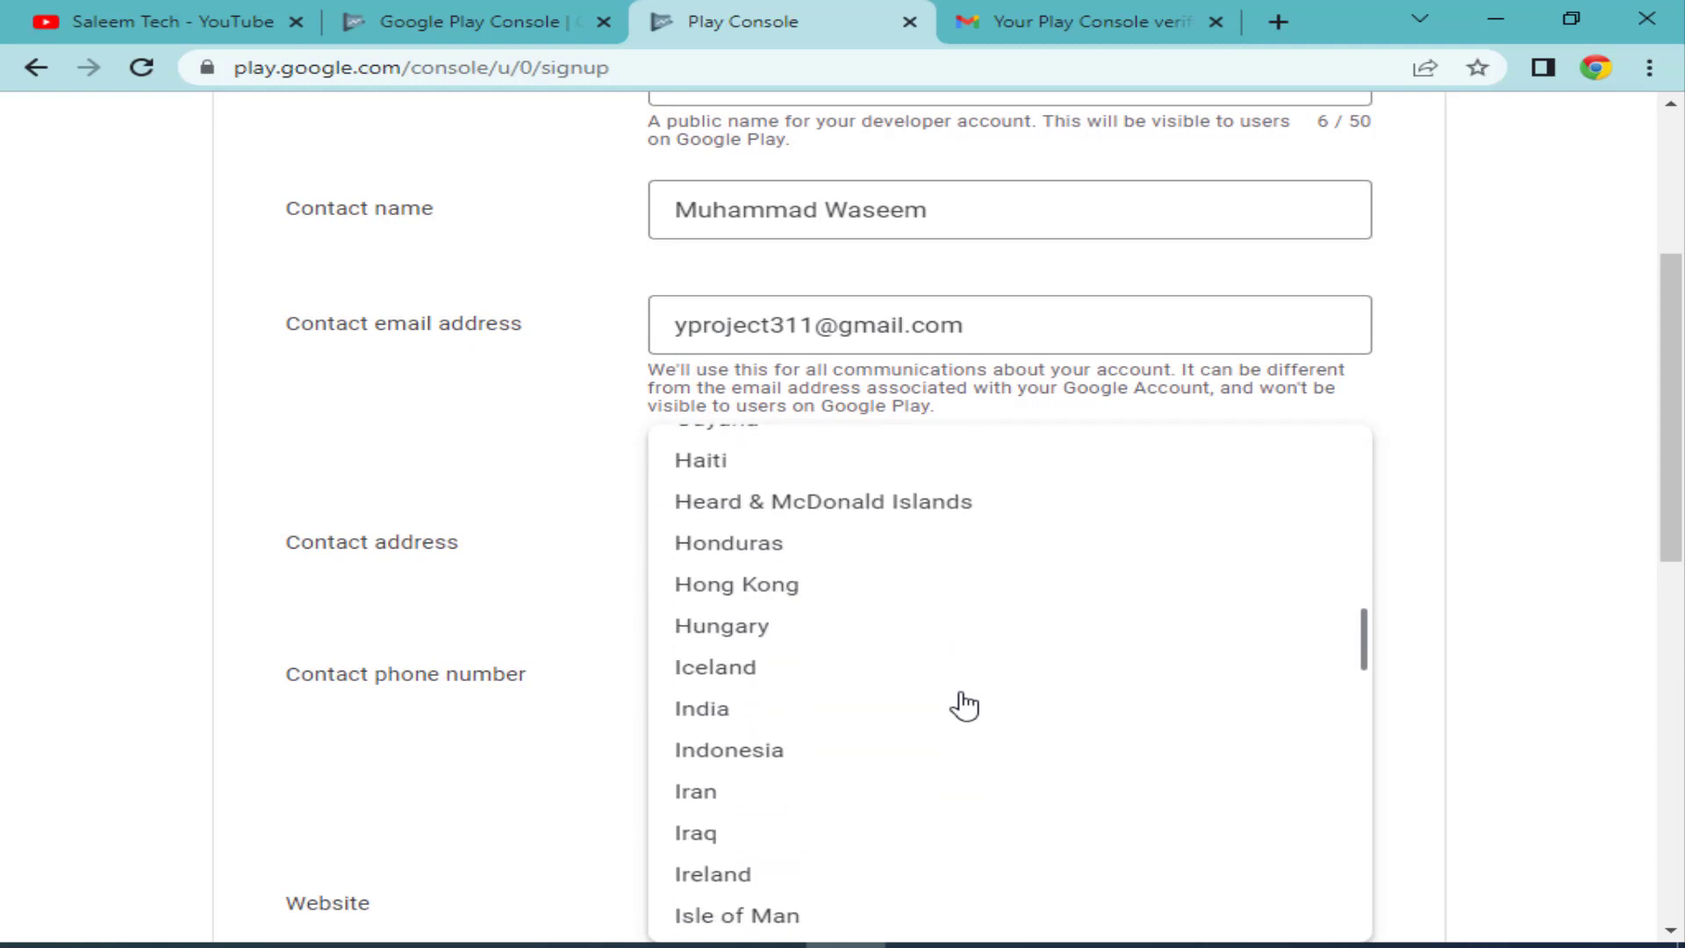
scroll(965, 705, "down", 14)
scroll(964, 705, "down", 6)
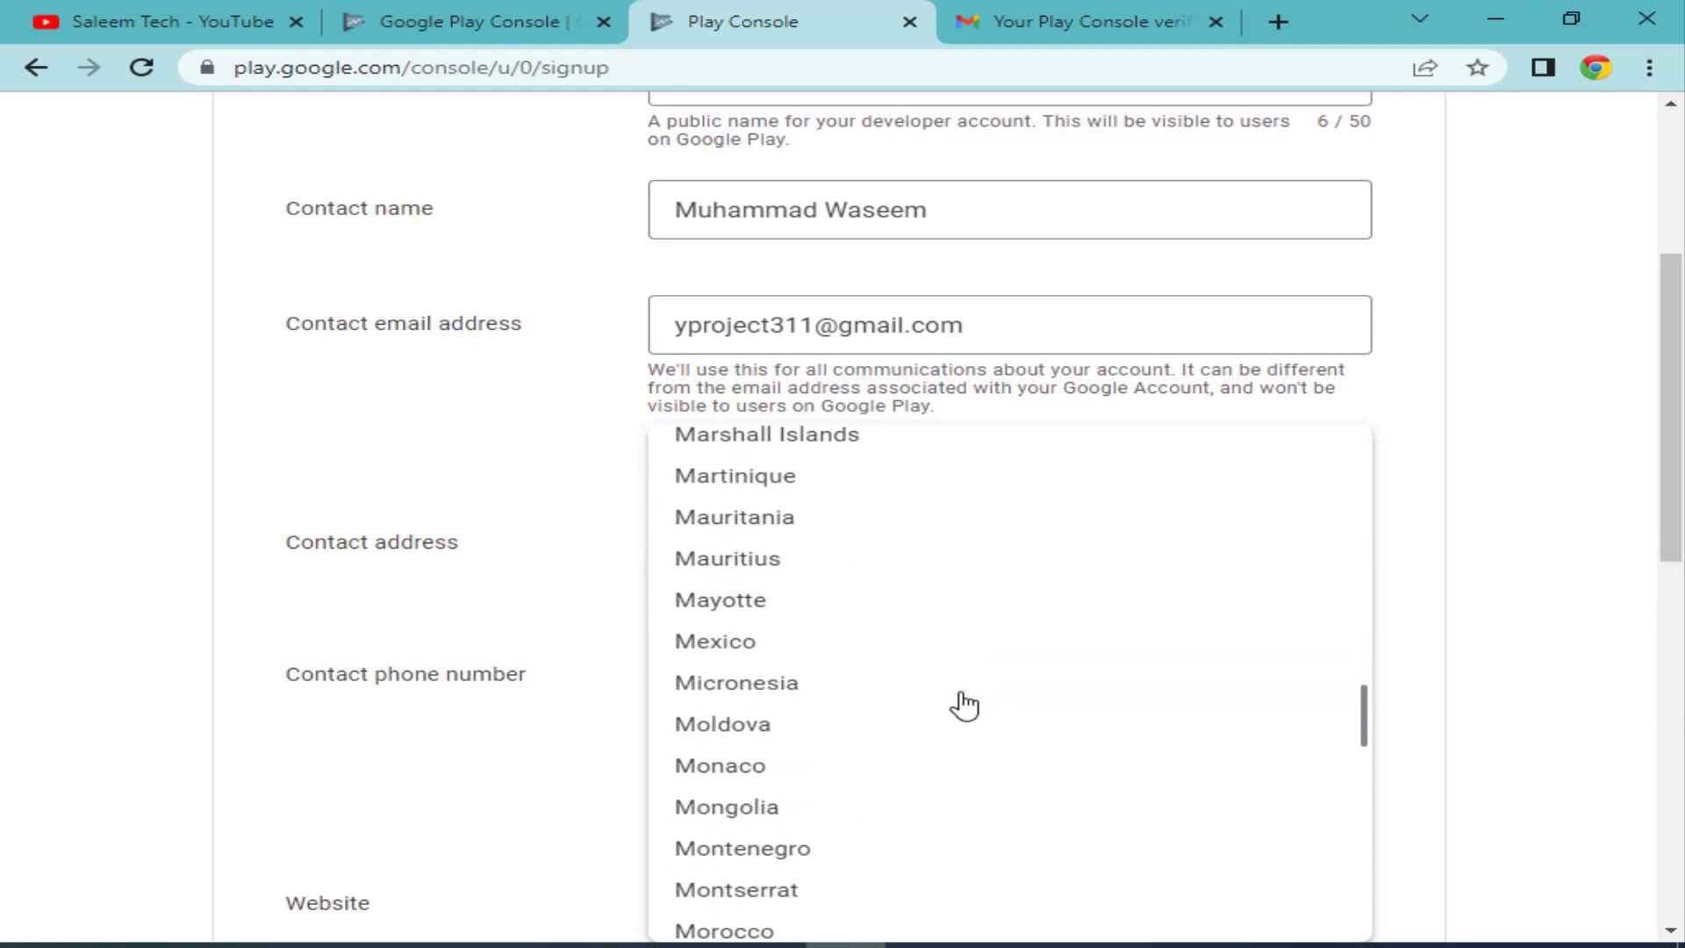
scroll(964, 704, "down", 10)
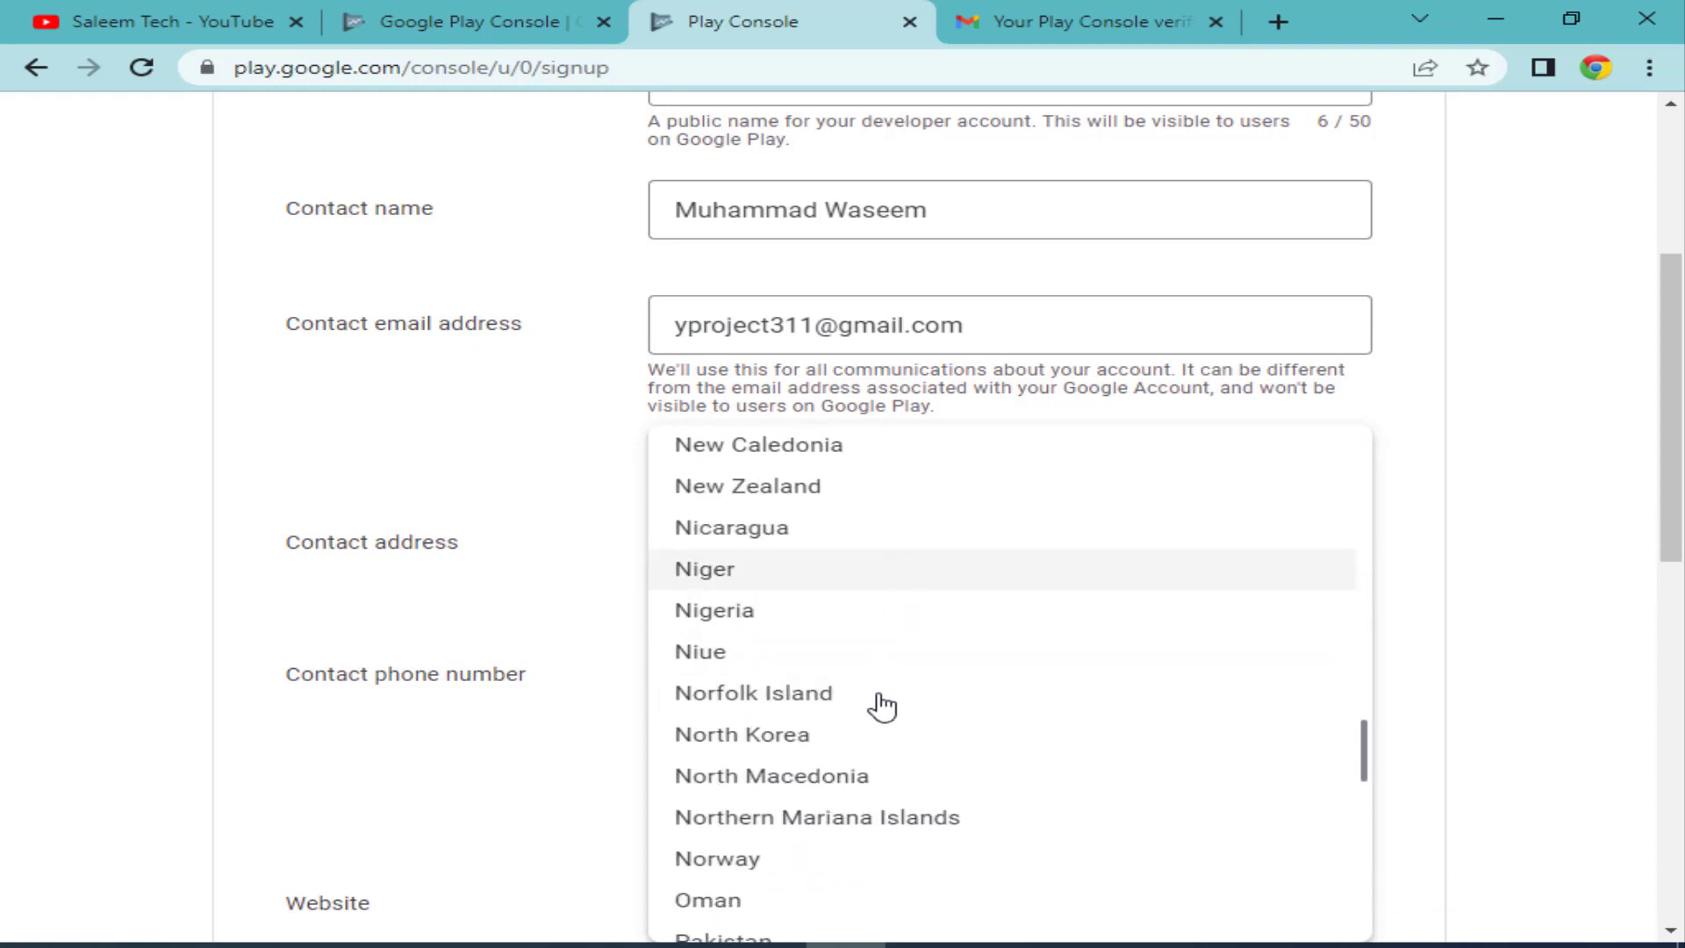
scroll(904, 746, "down", 4)
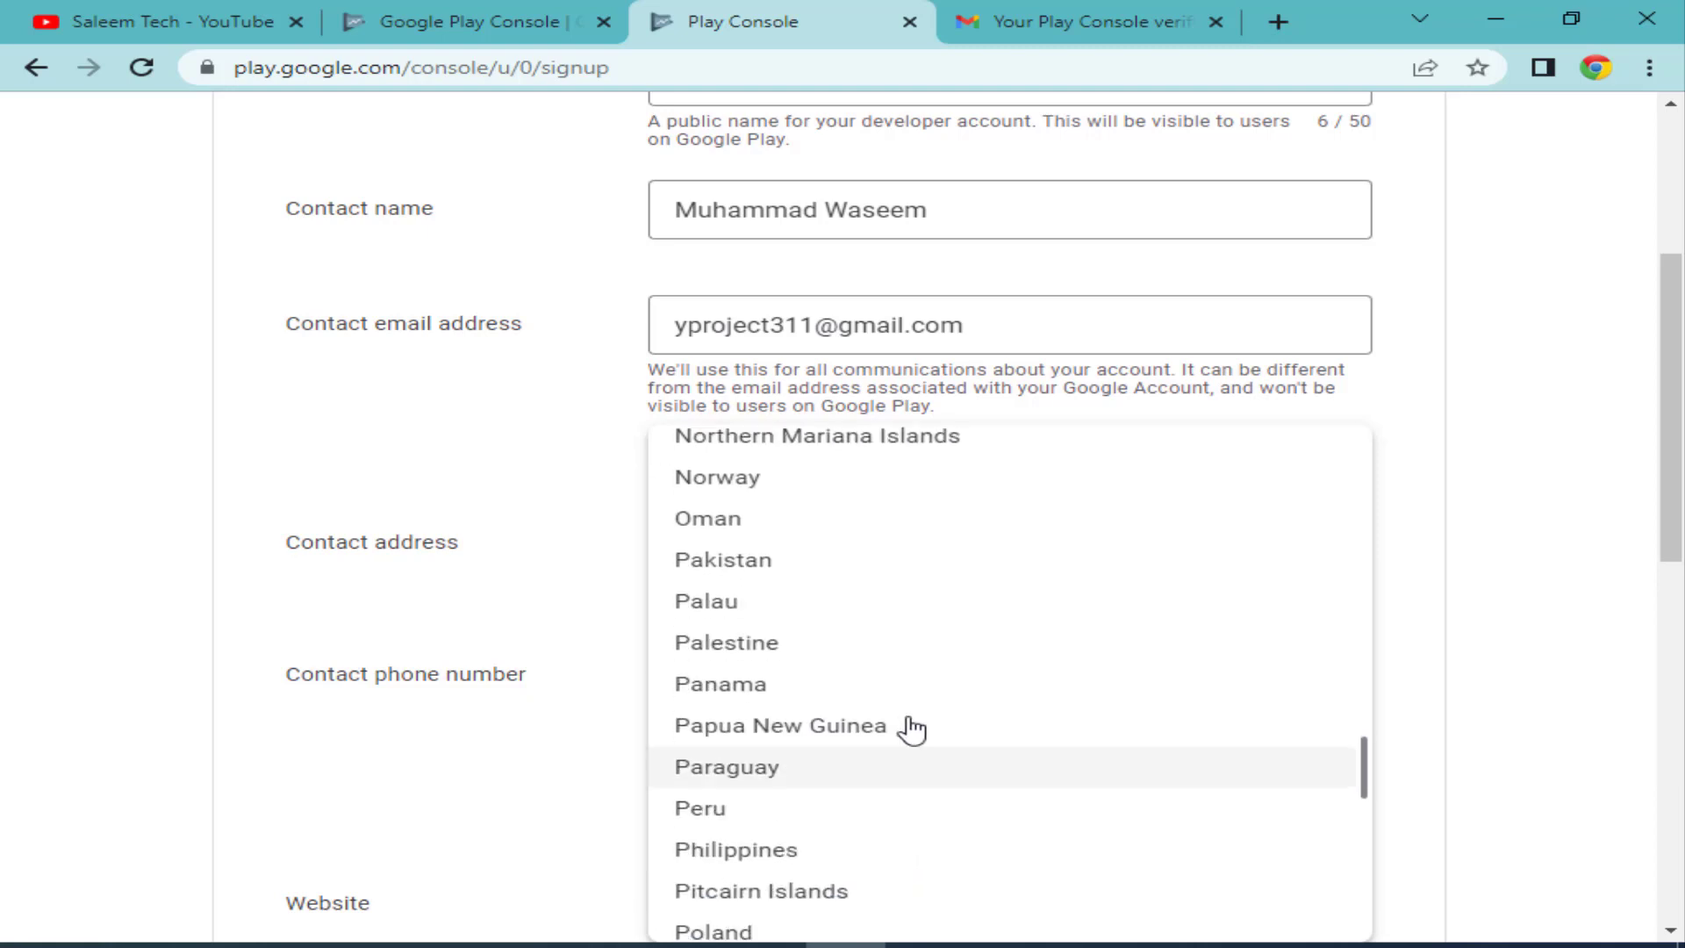
left_click(839, 568)
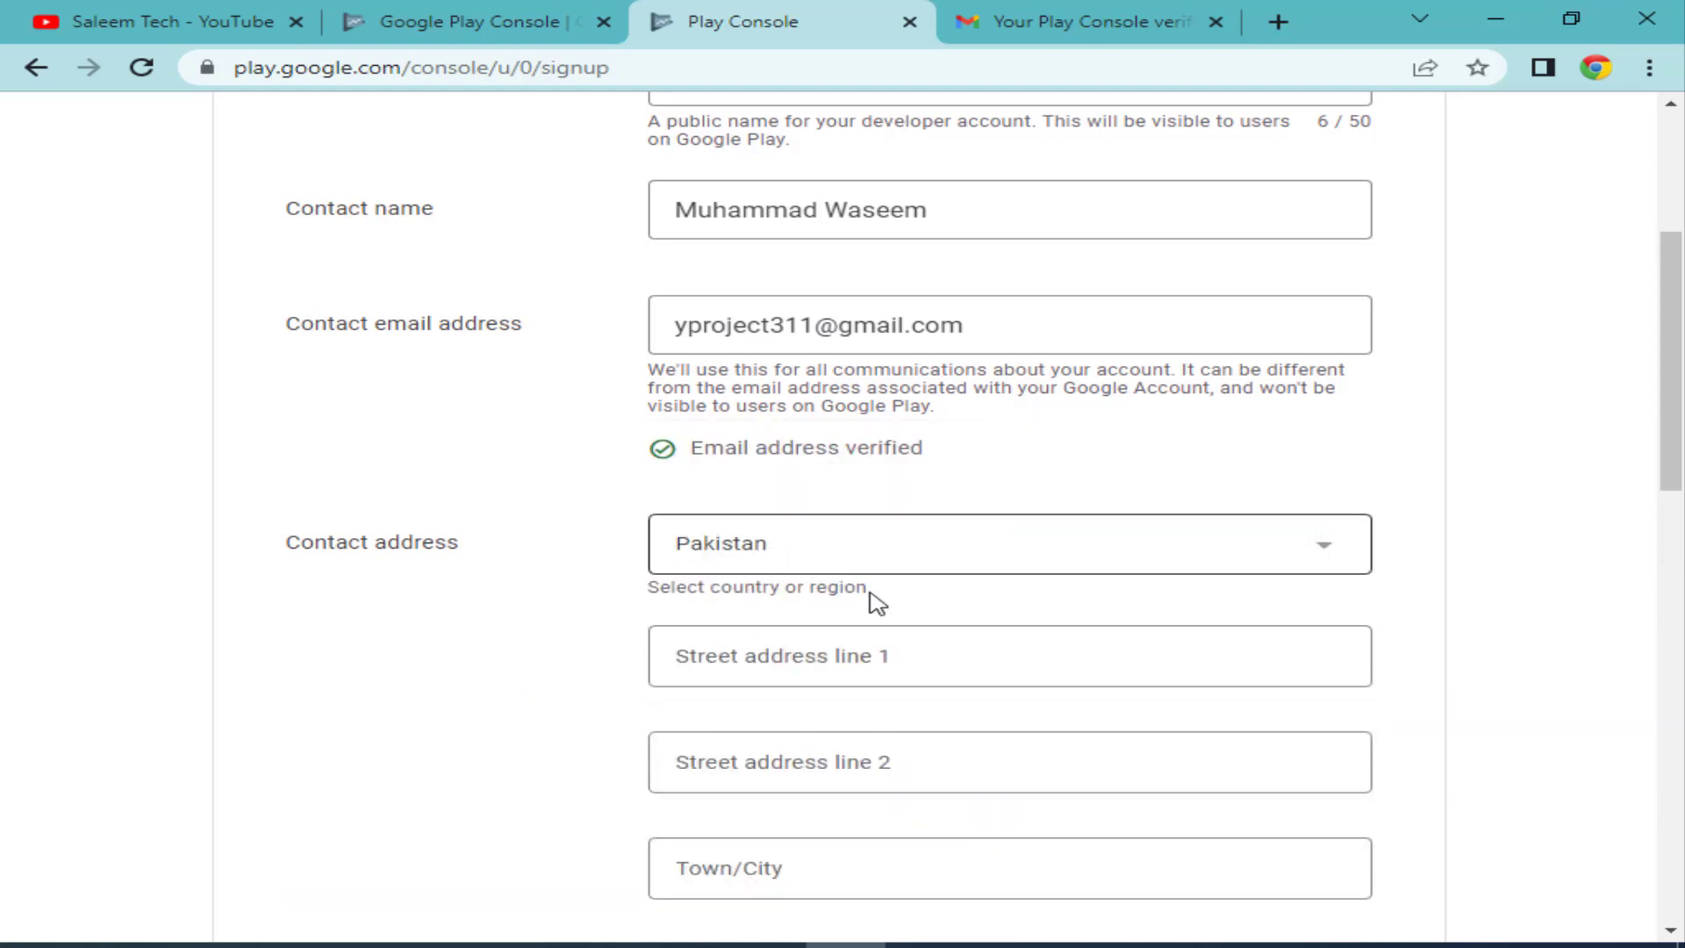
scroll(877, 604, "down", 3)
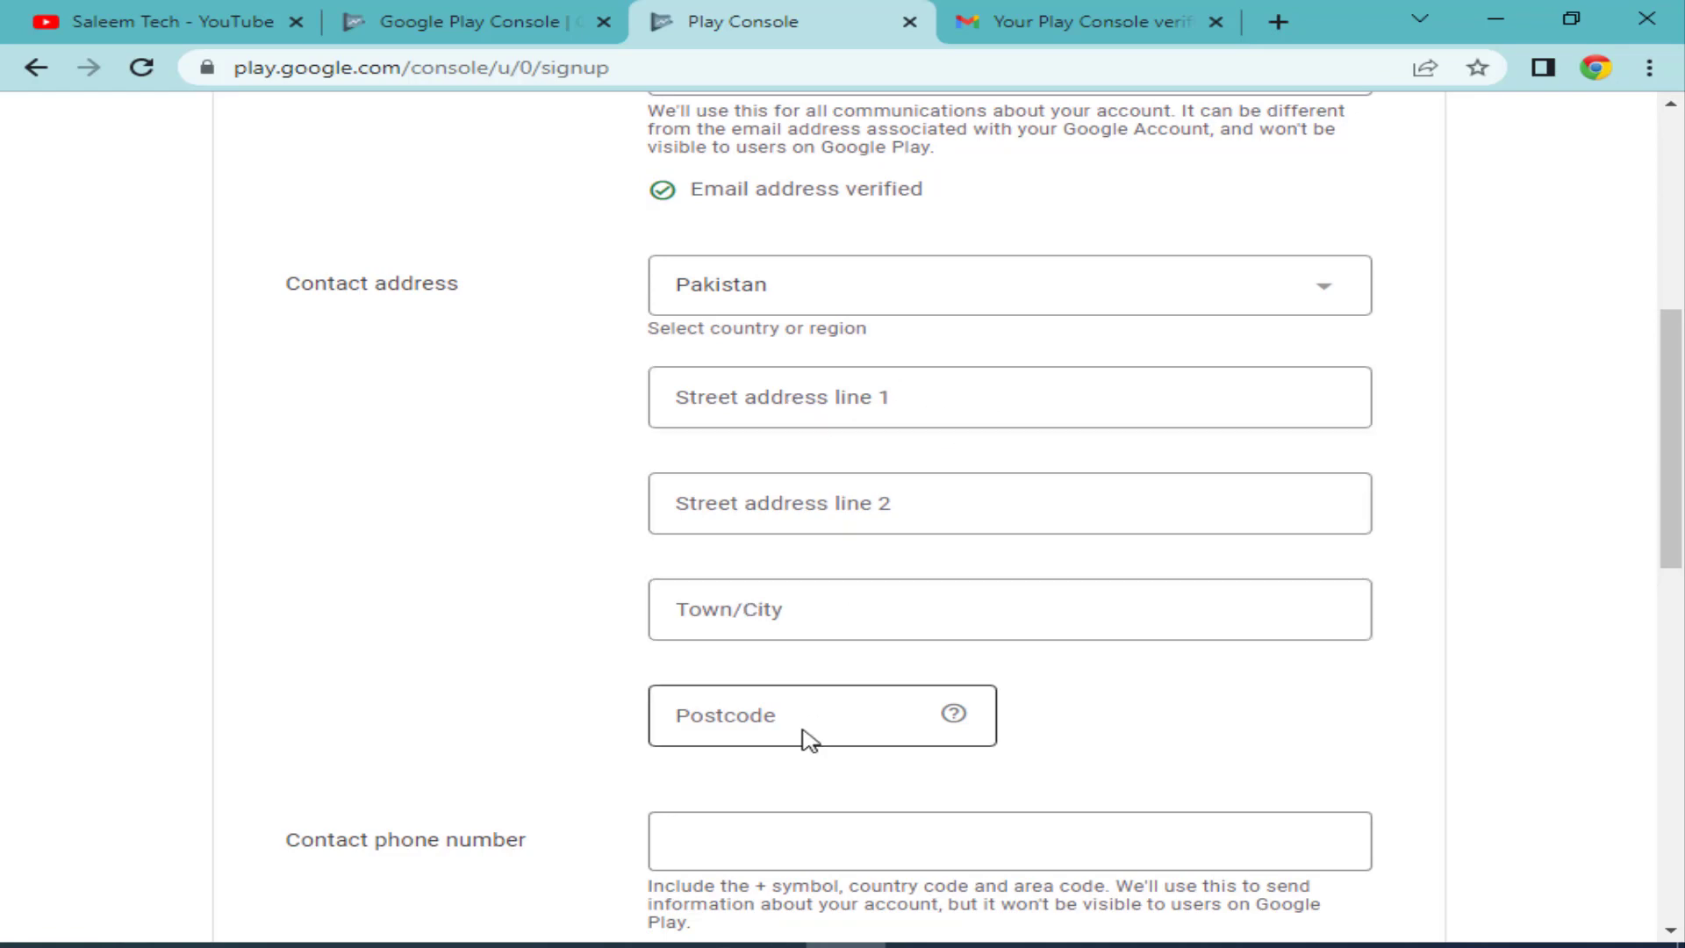
Enter the street address lines, town/city and postcode for the Pakistan contact address.
left_click(816, 407)
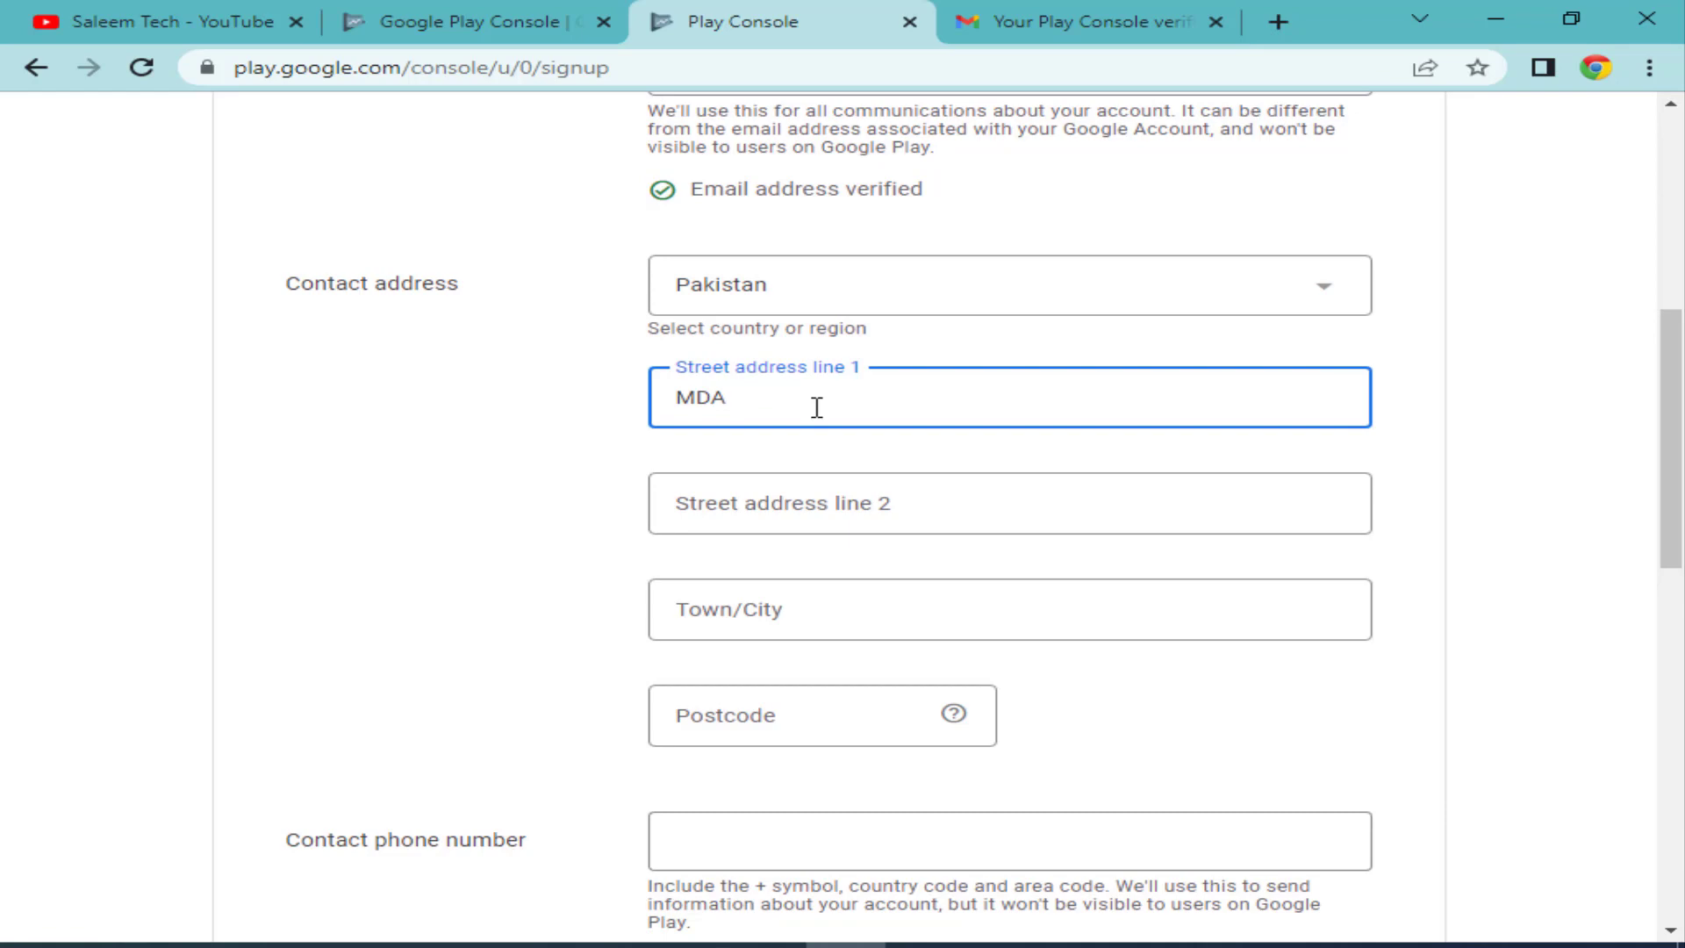
key("BackSpace")
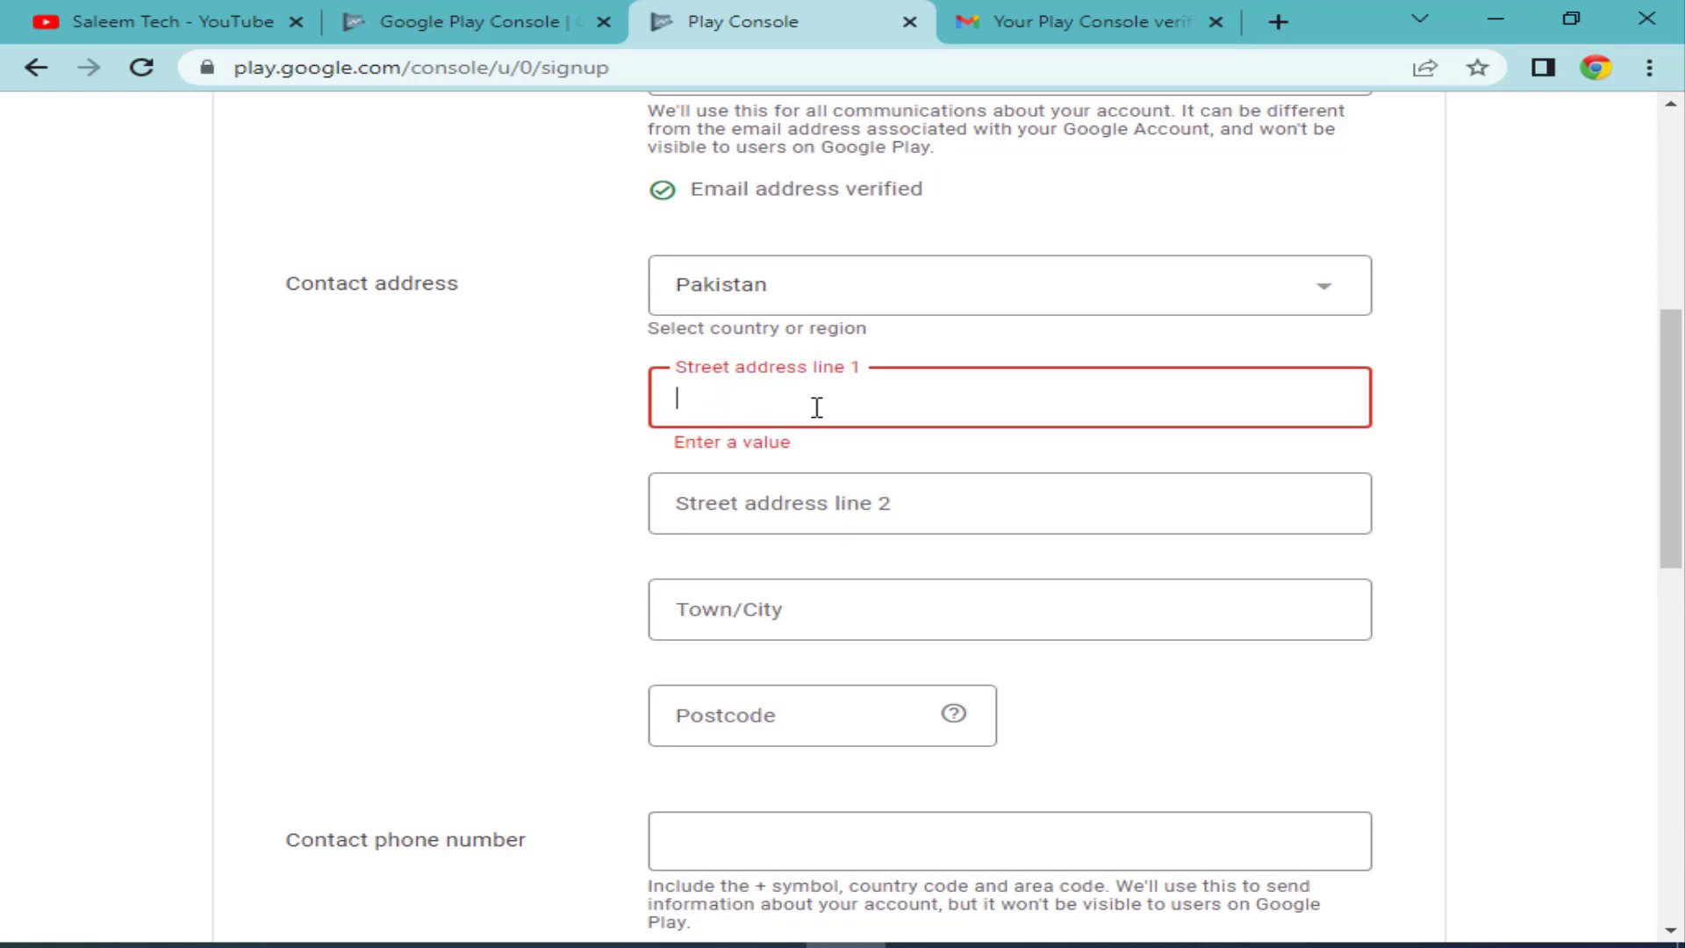
type("Mult")
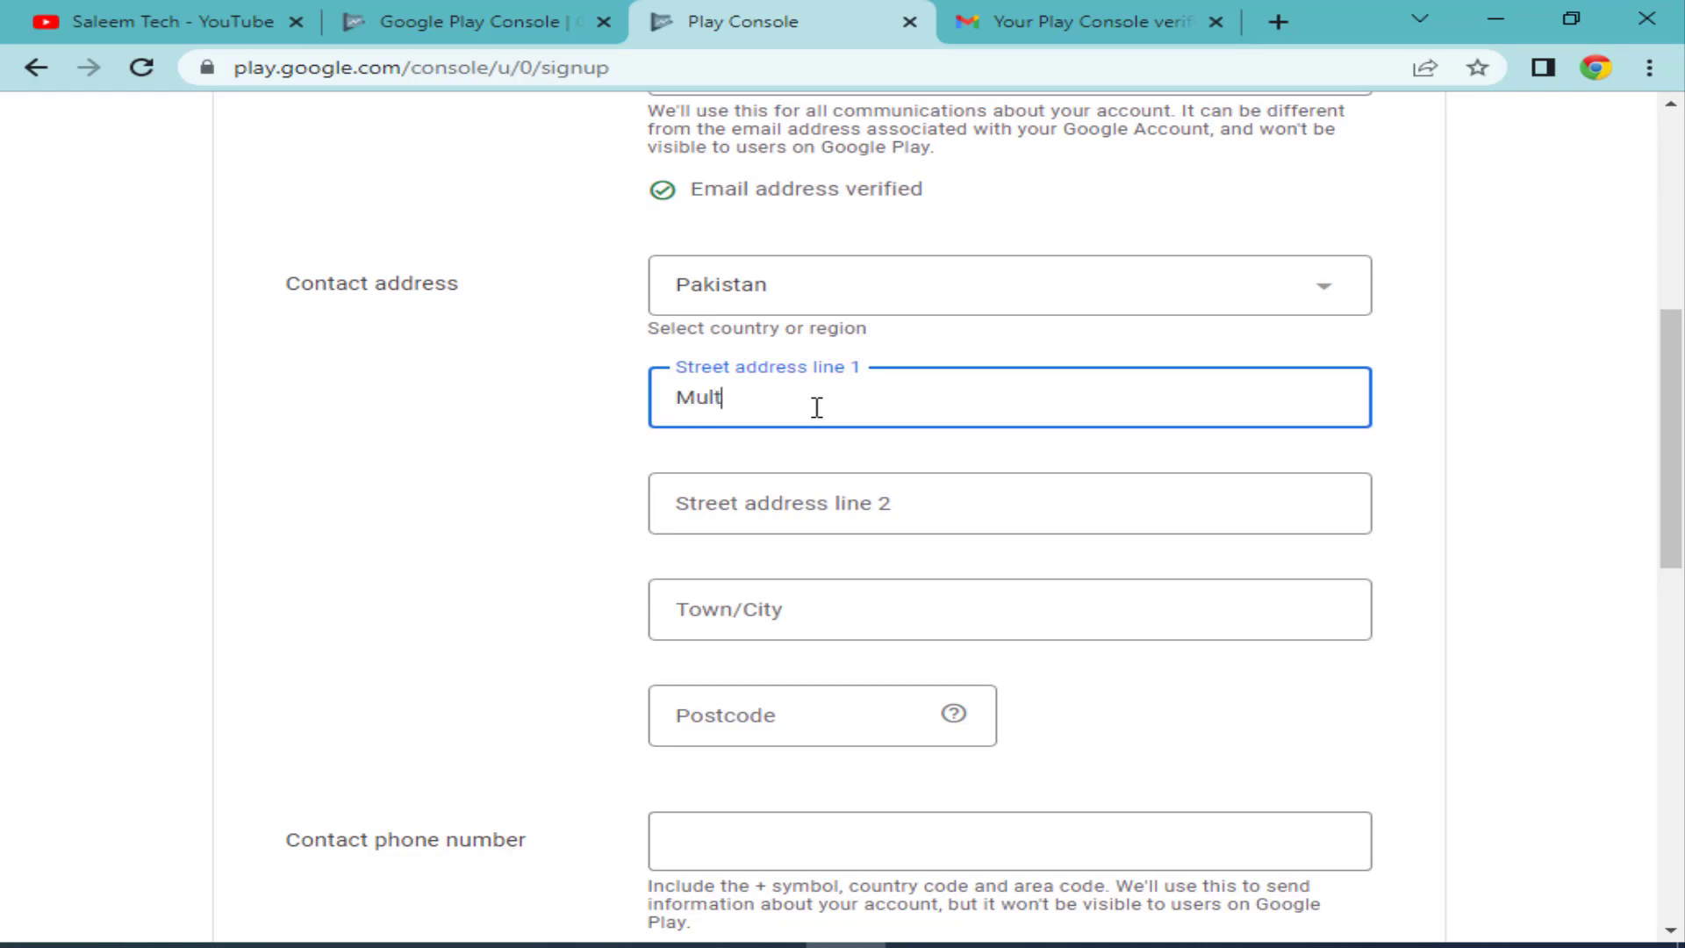
type("an Punjab")
key("Tab")
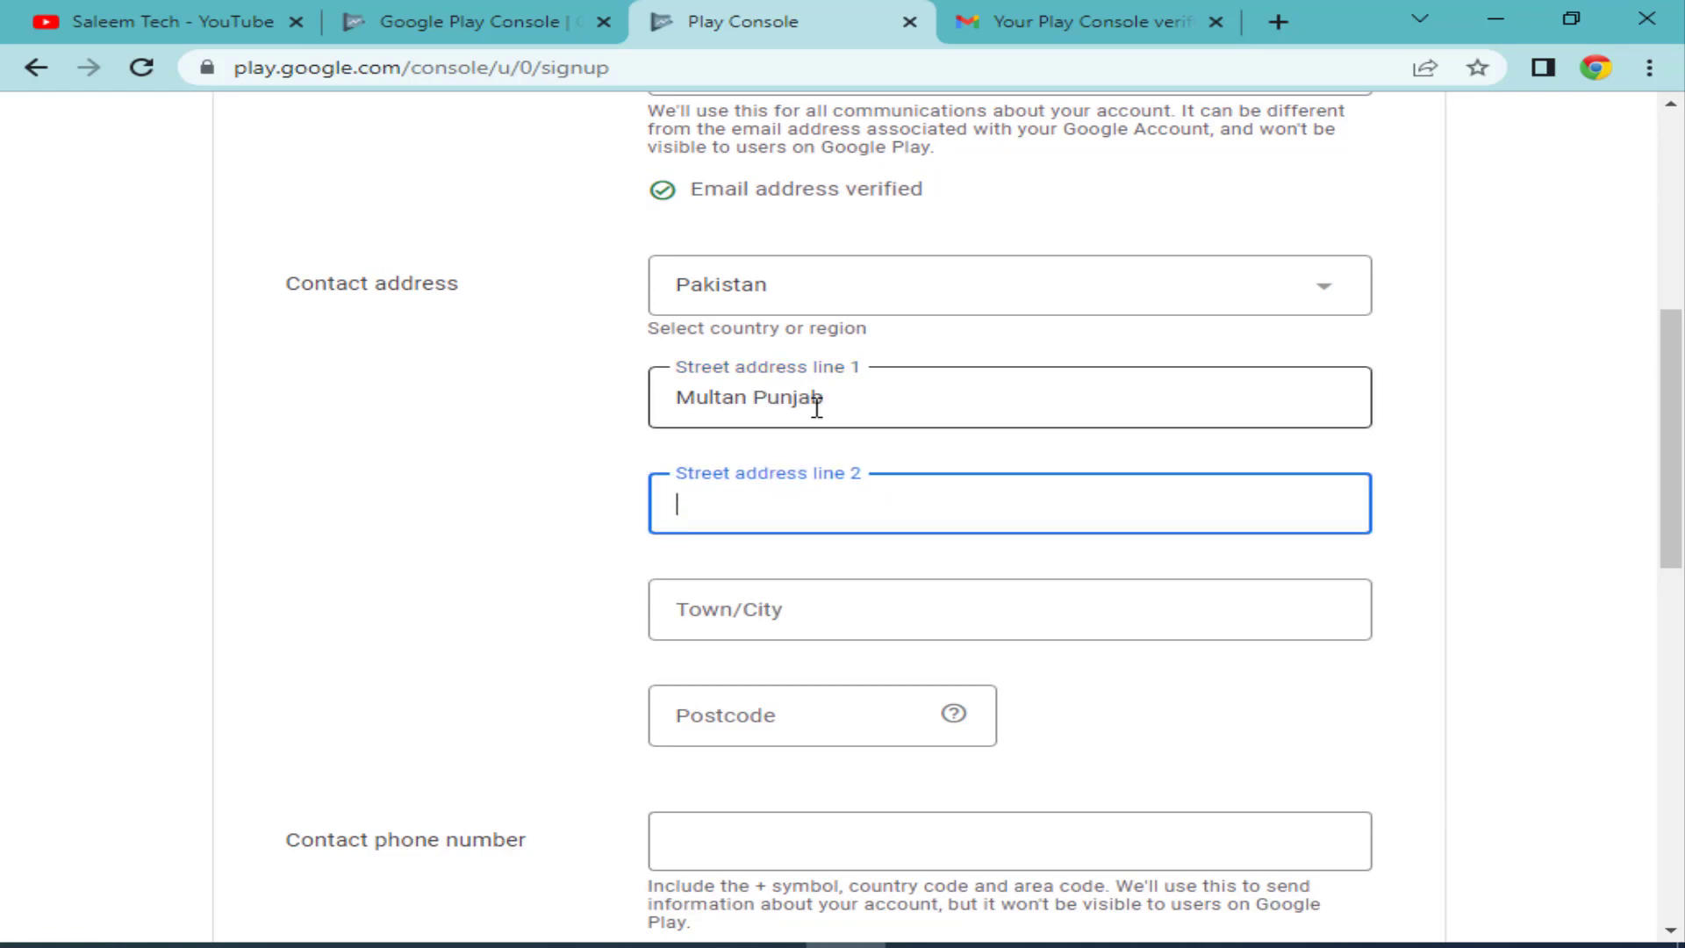
type("Pakistan")
key("Tab")
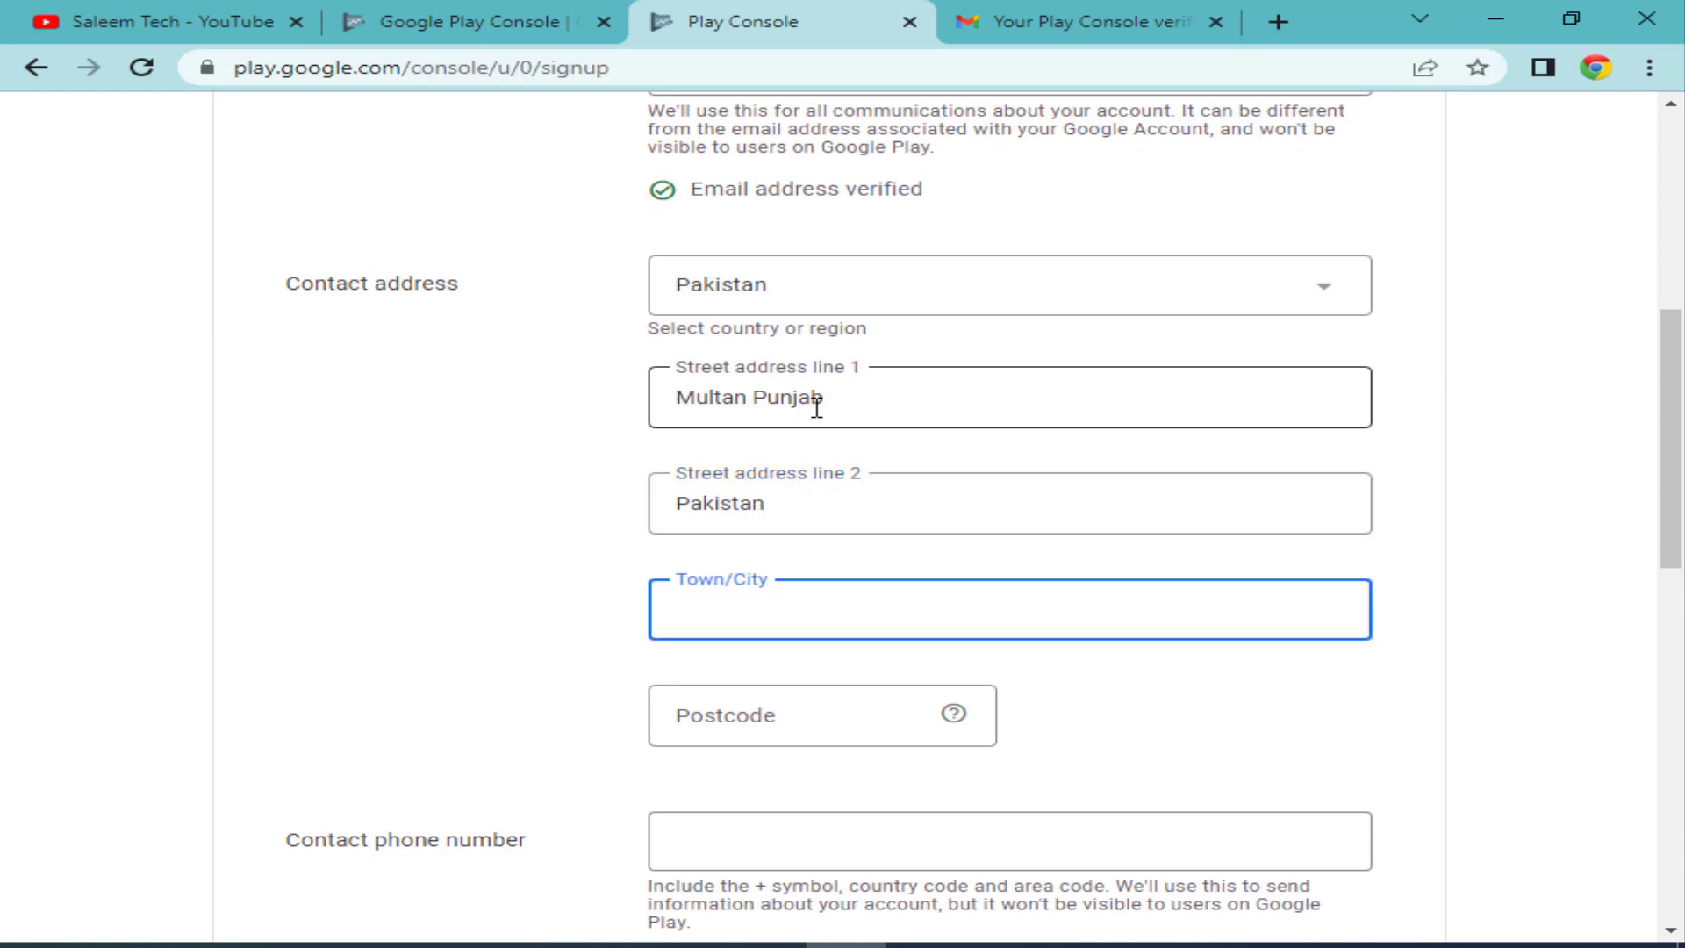
type("Multan")
key("Tab")
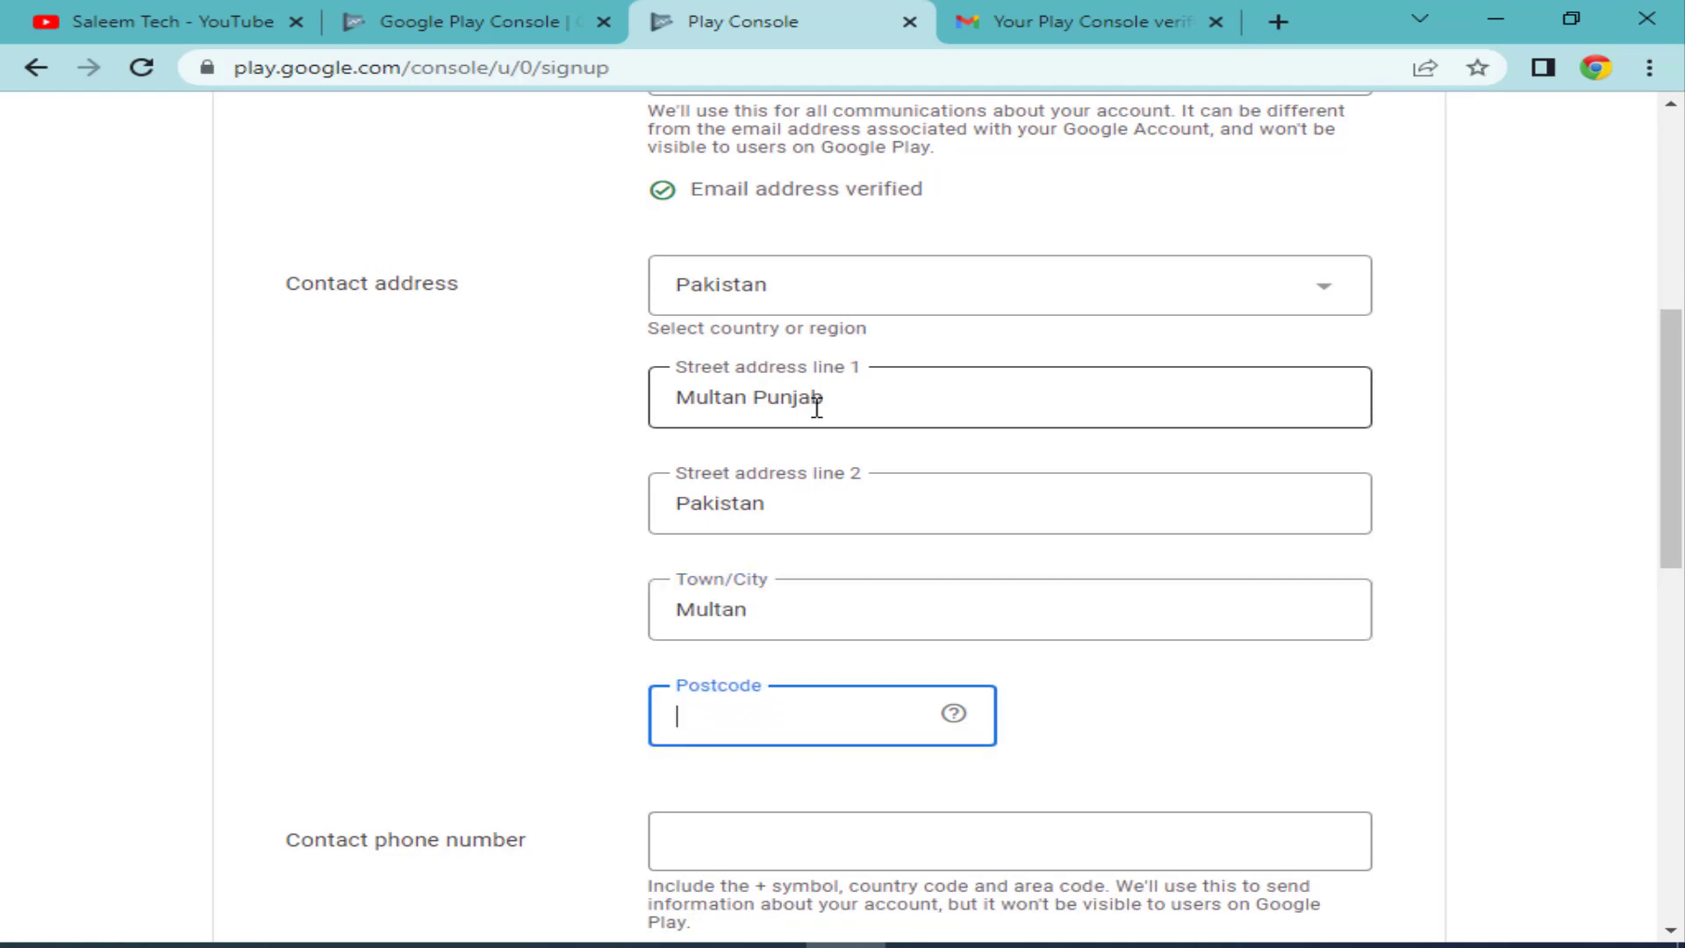
type("60000")
scroll(648, 478, "down", 3)
Enter a local-format contact phone number and try to verify it.
left_click(388, 501)
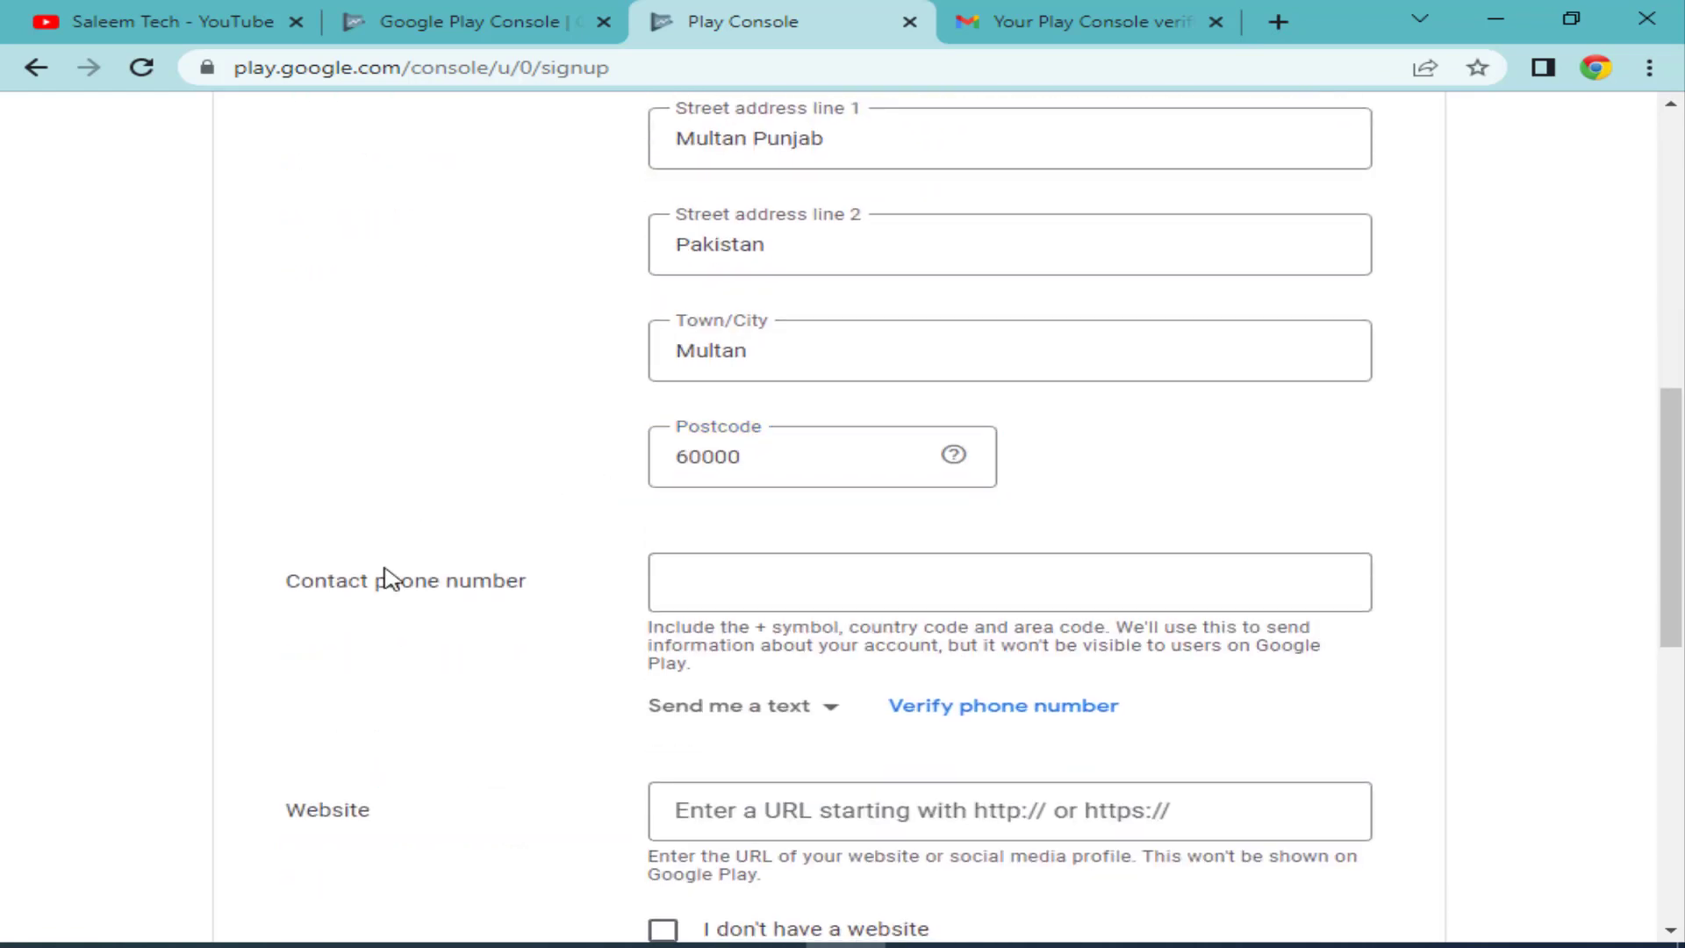
left_click_drag(292, 584, 545, 594)
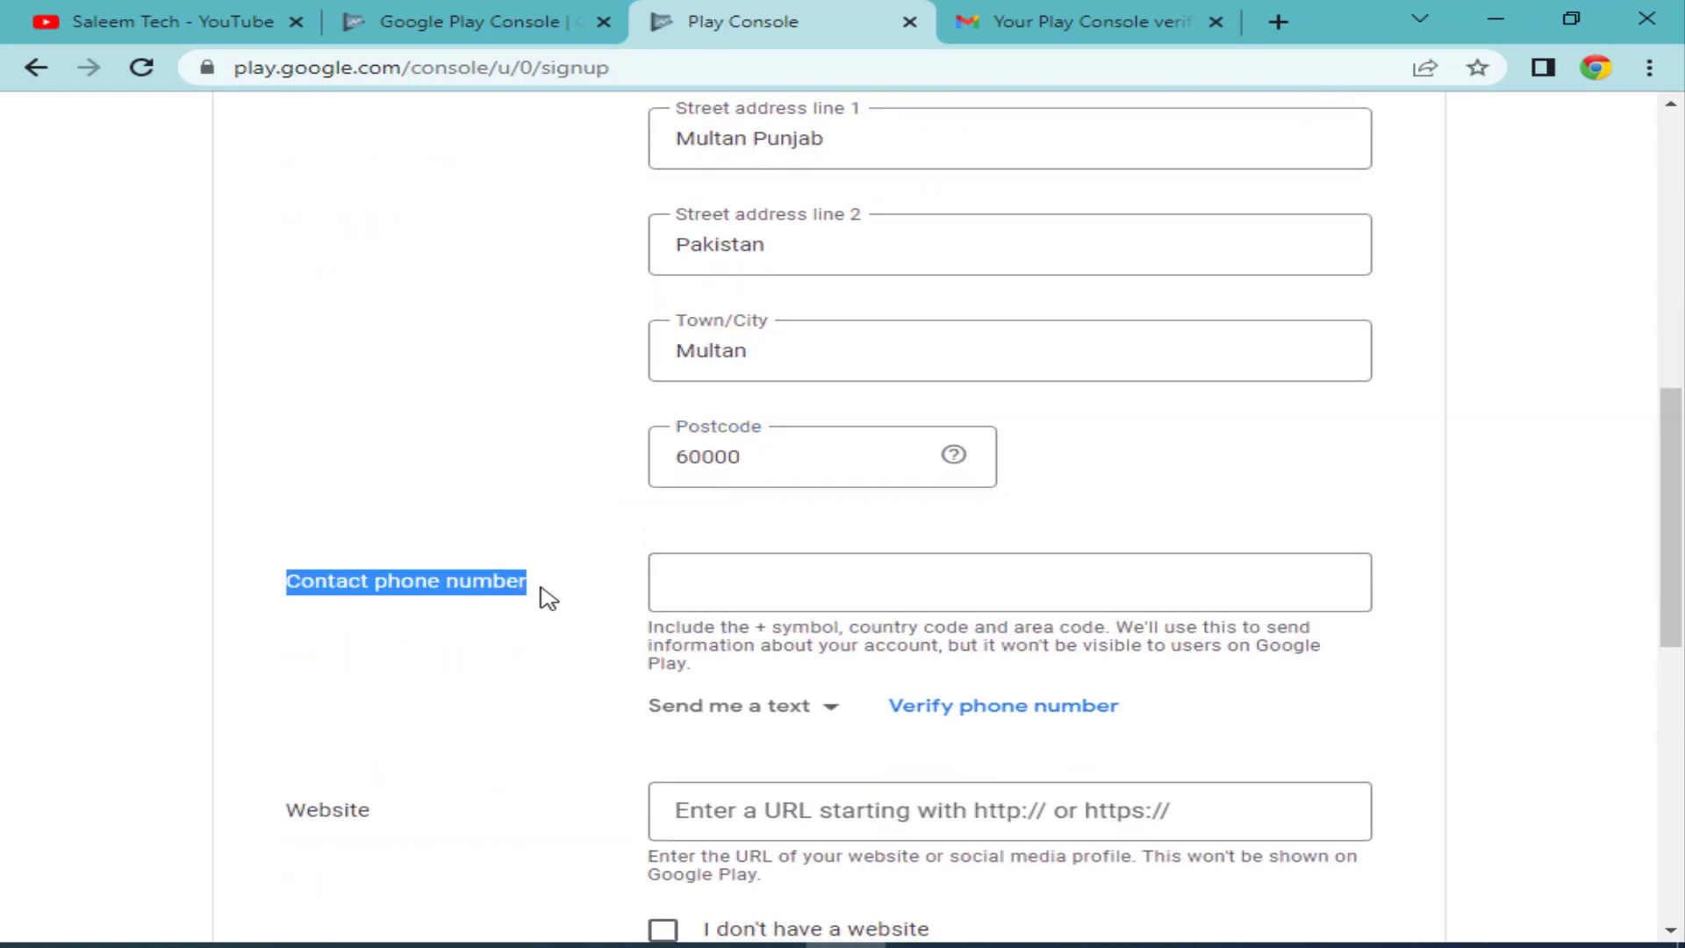
left_click(443, 610)
left_click(765, 588)
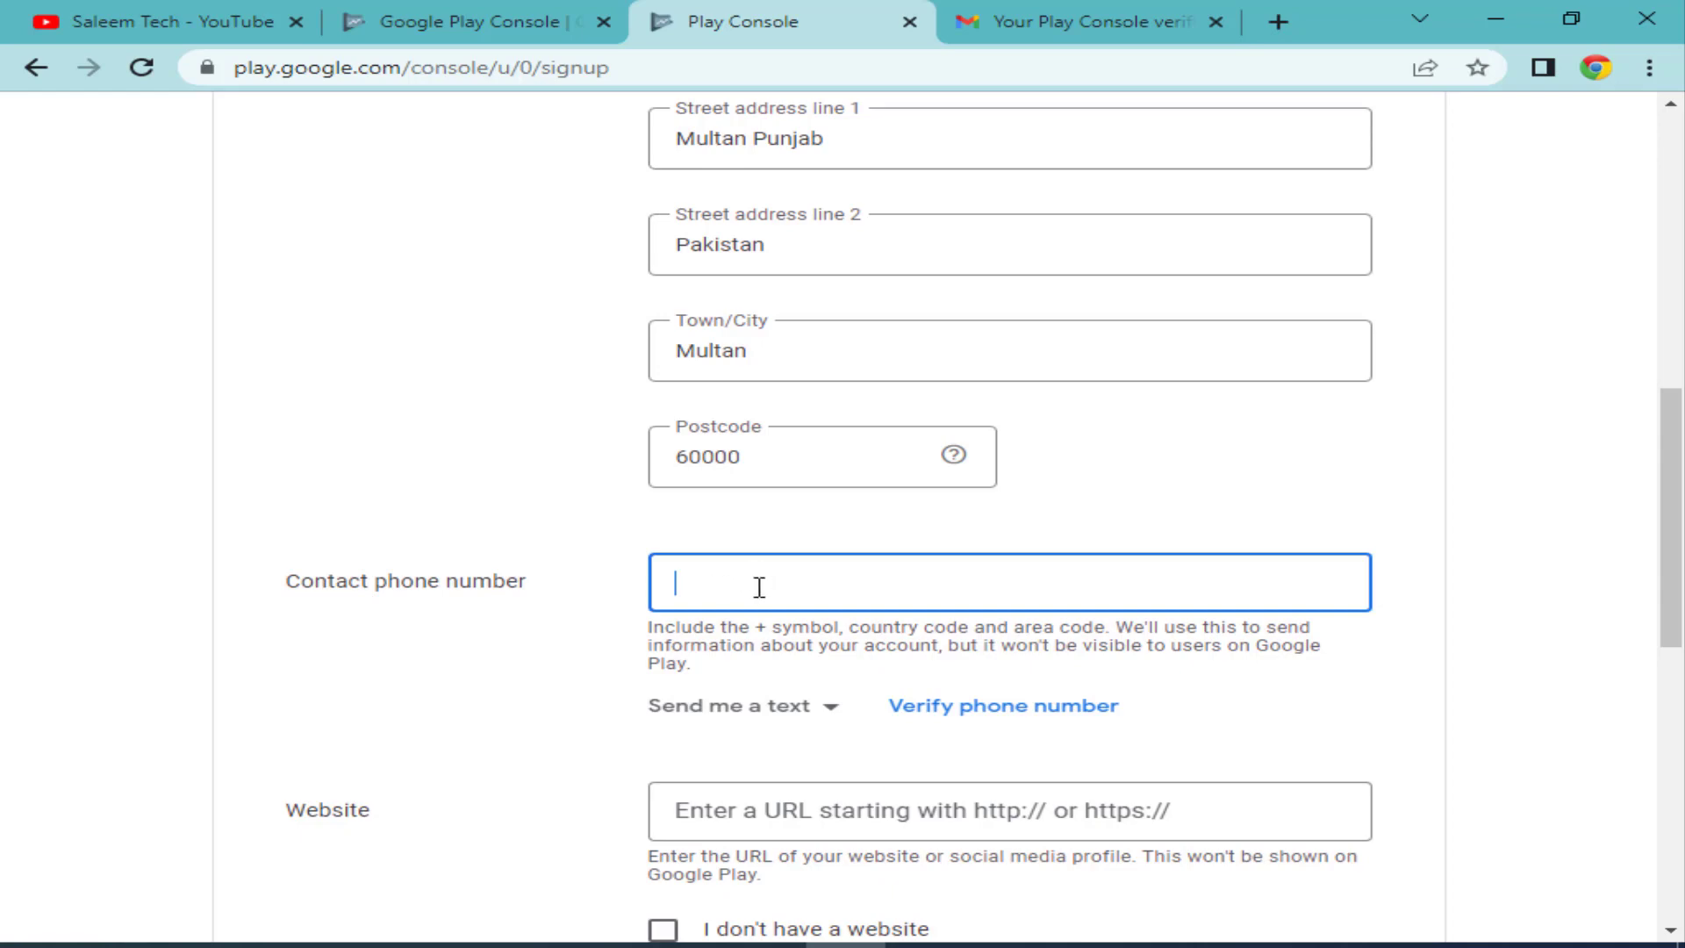
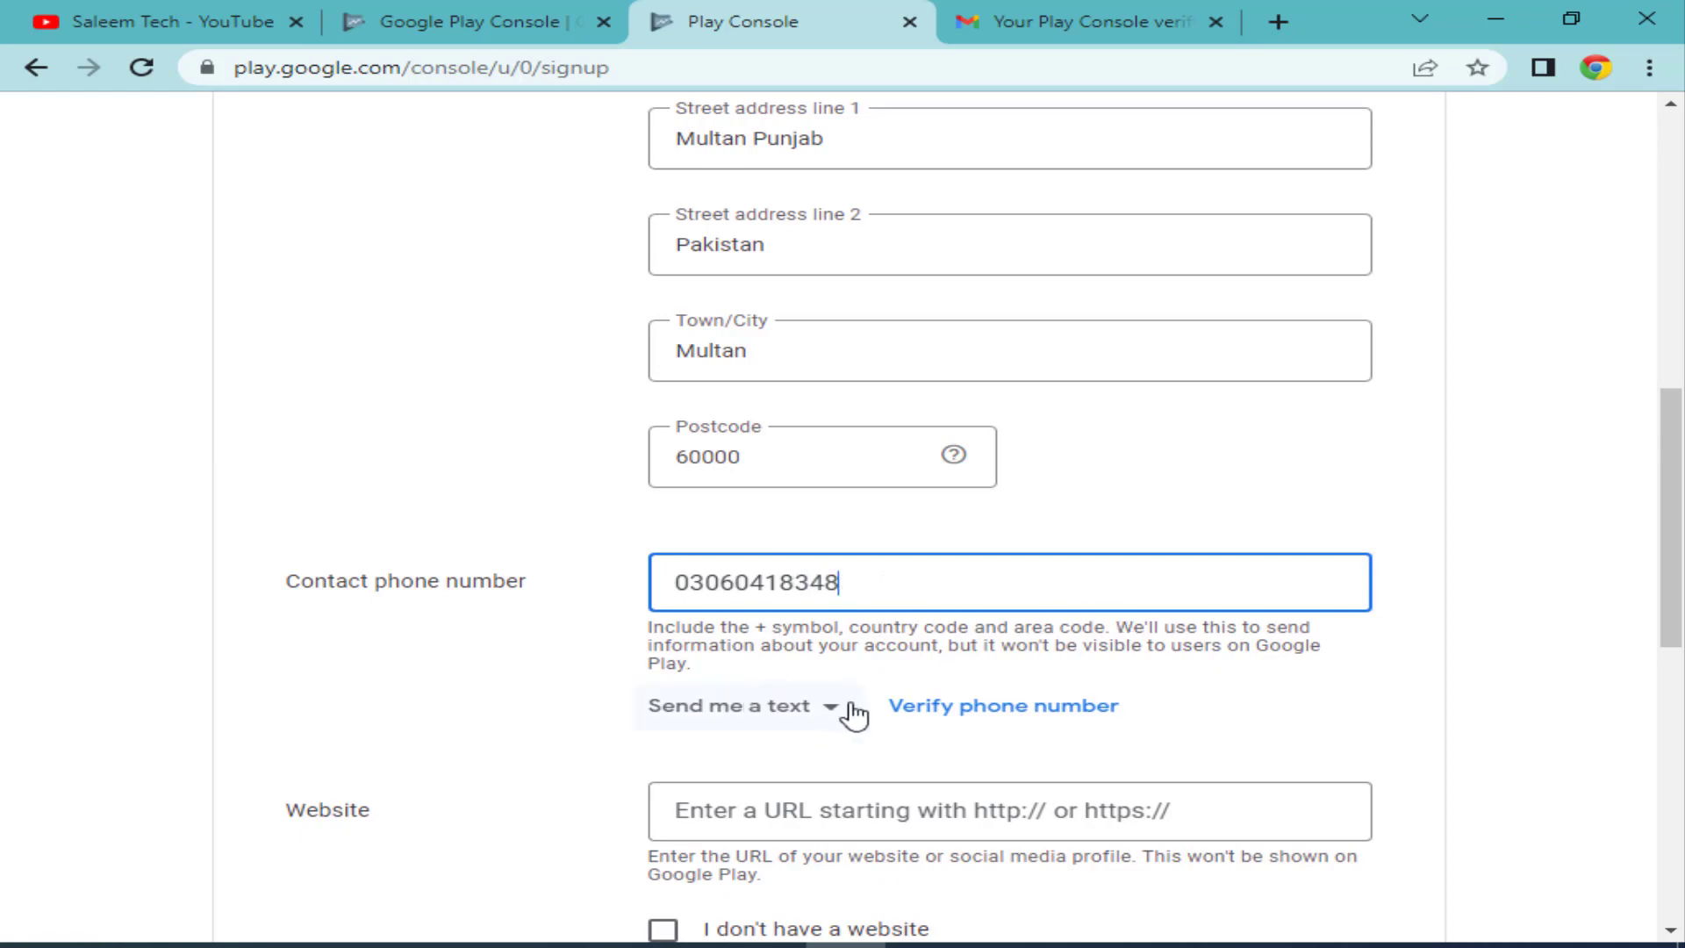
scroll(1238, 688, "down", 1)
left_click(998, 586)
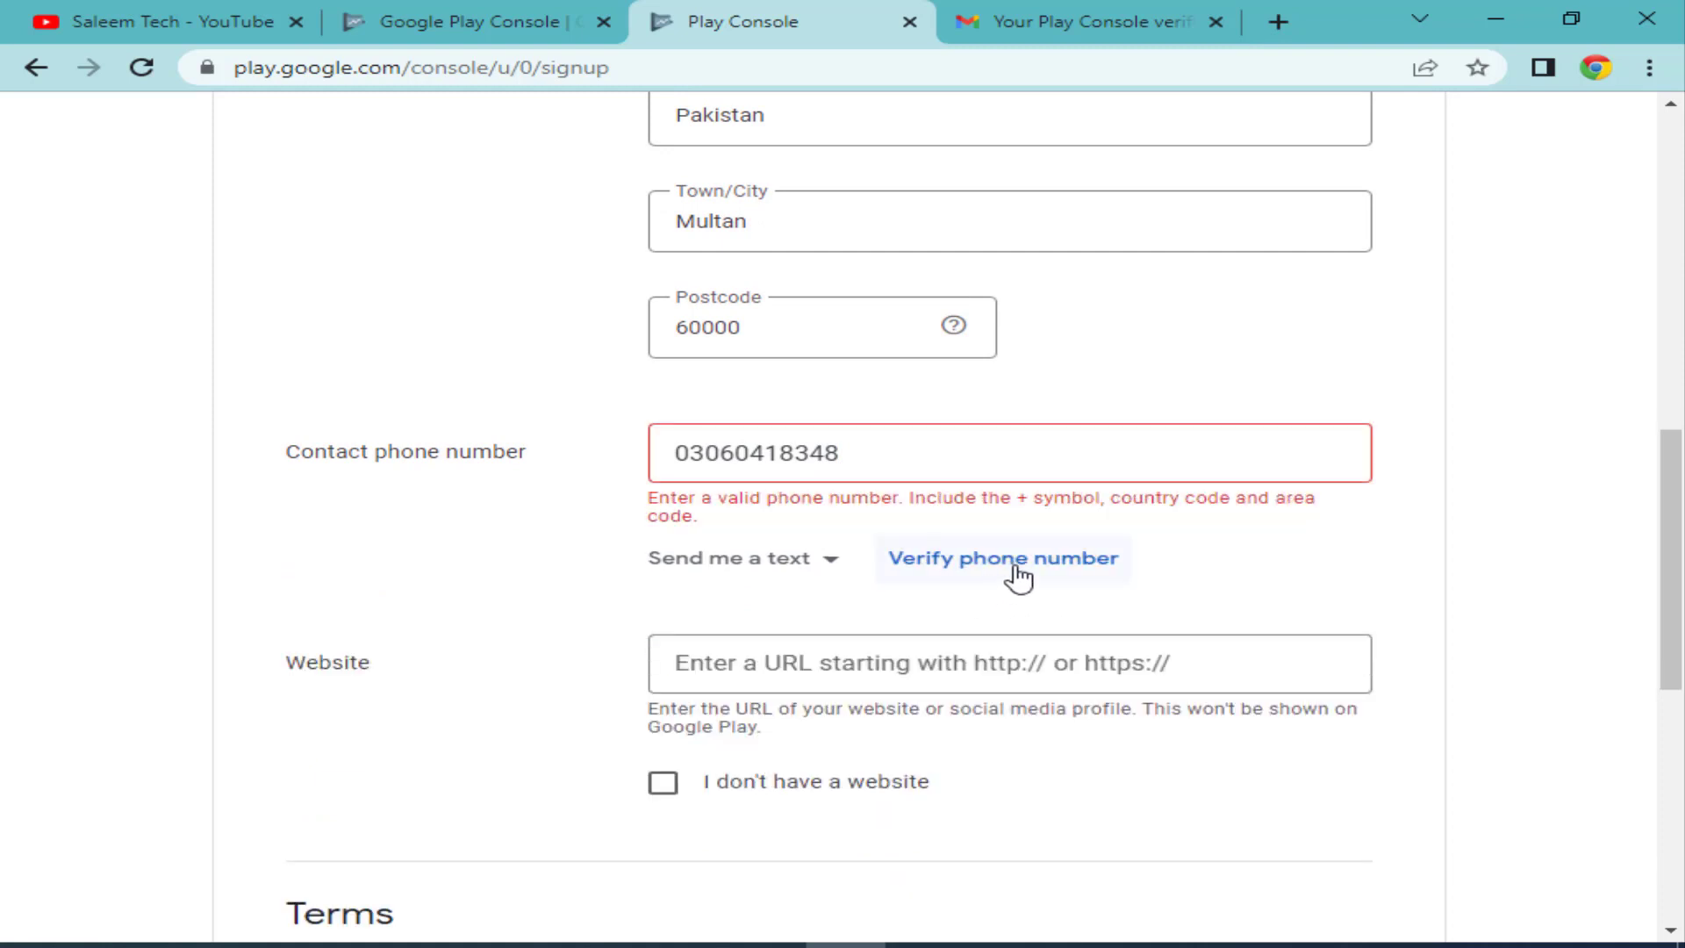
Delete the rejected number and retype it with the +92 country code.
left_click(718, 468)
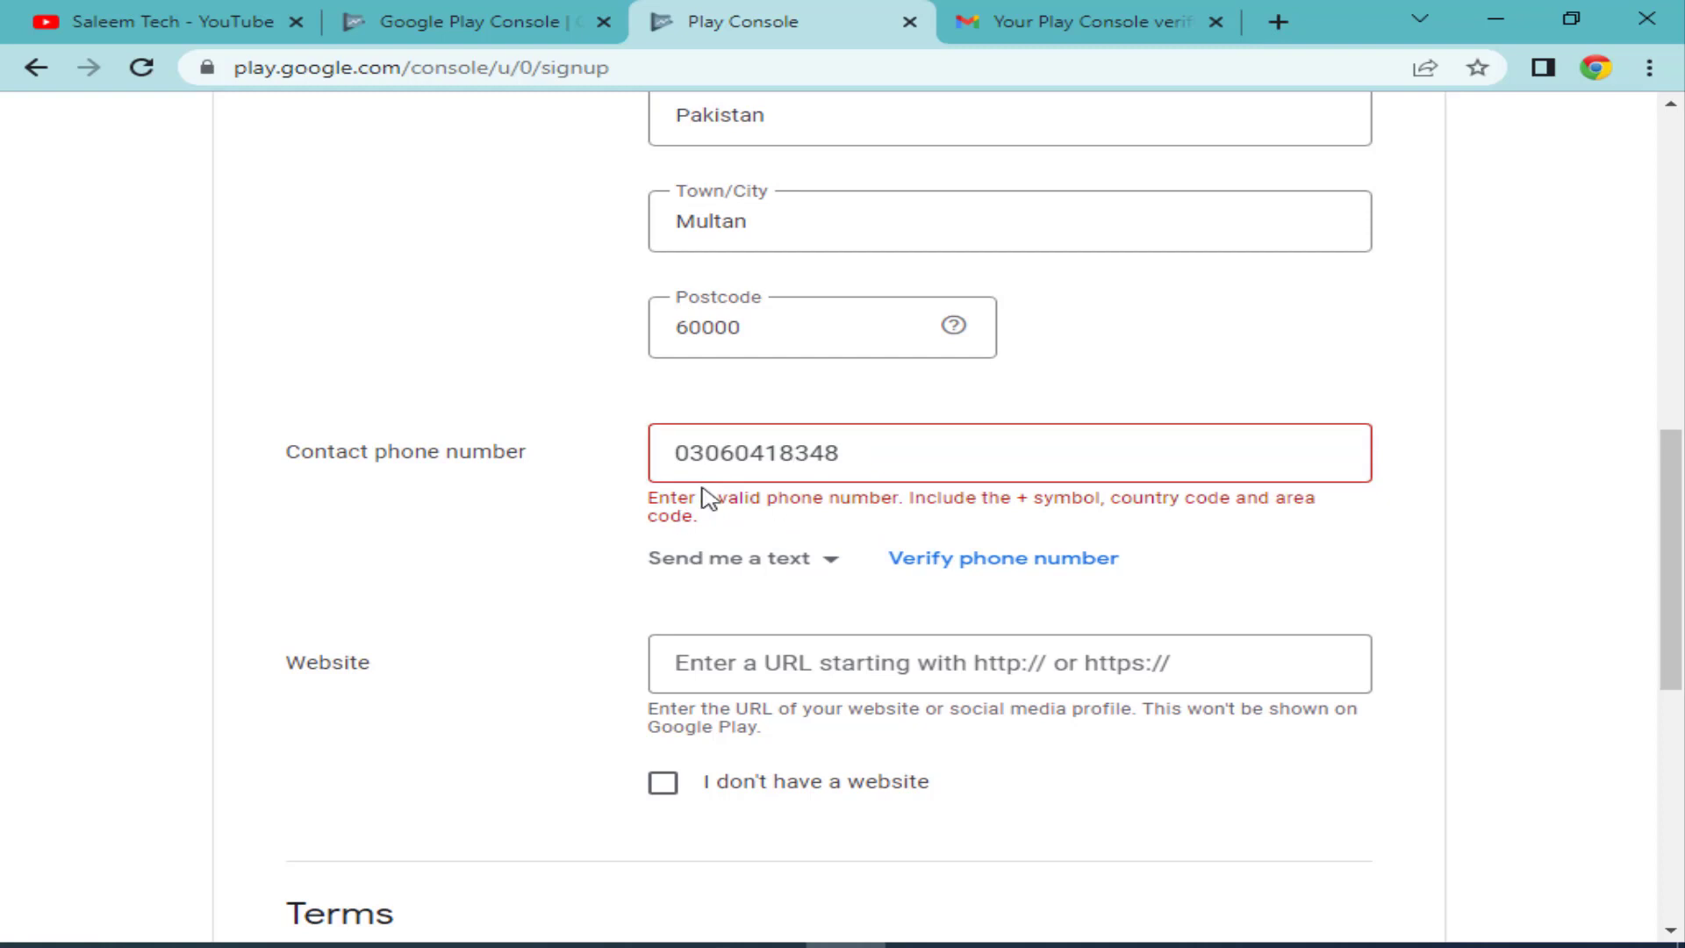
left_click(935, 501)
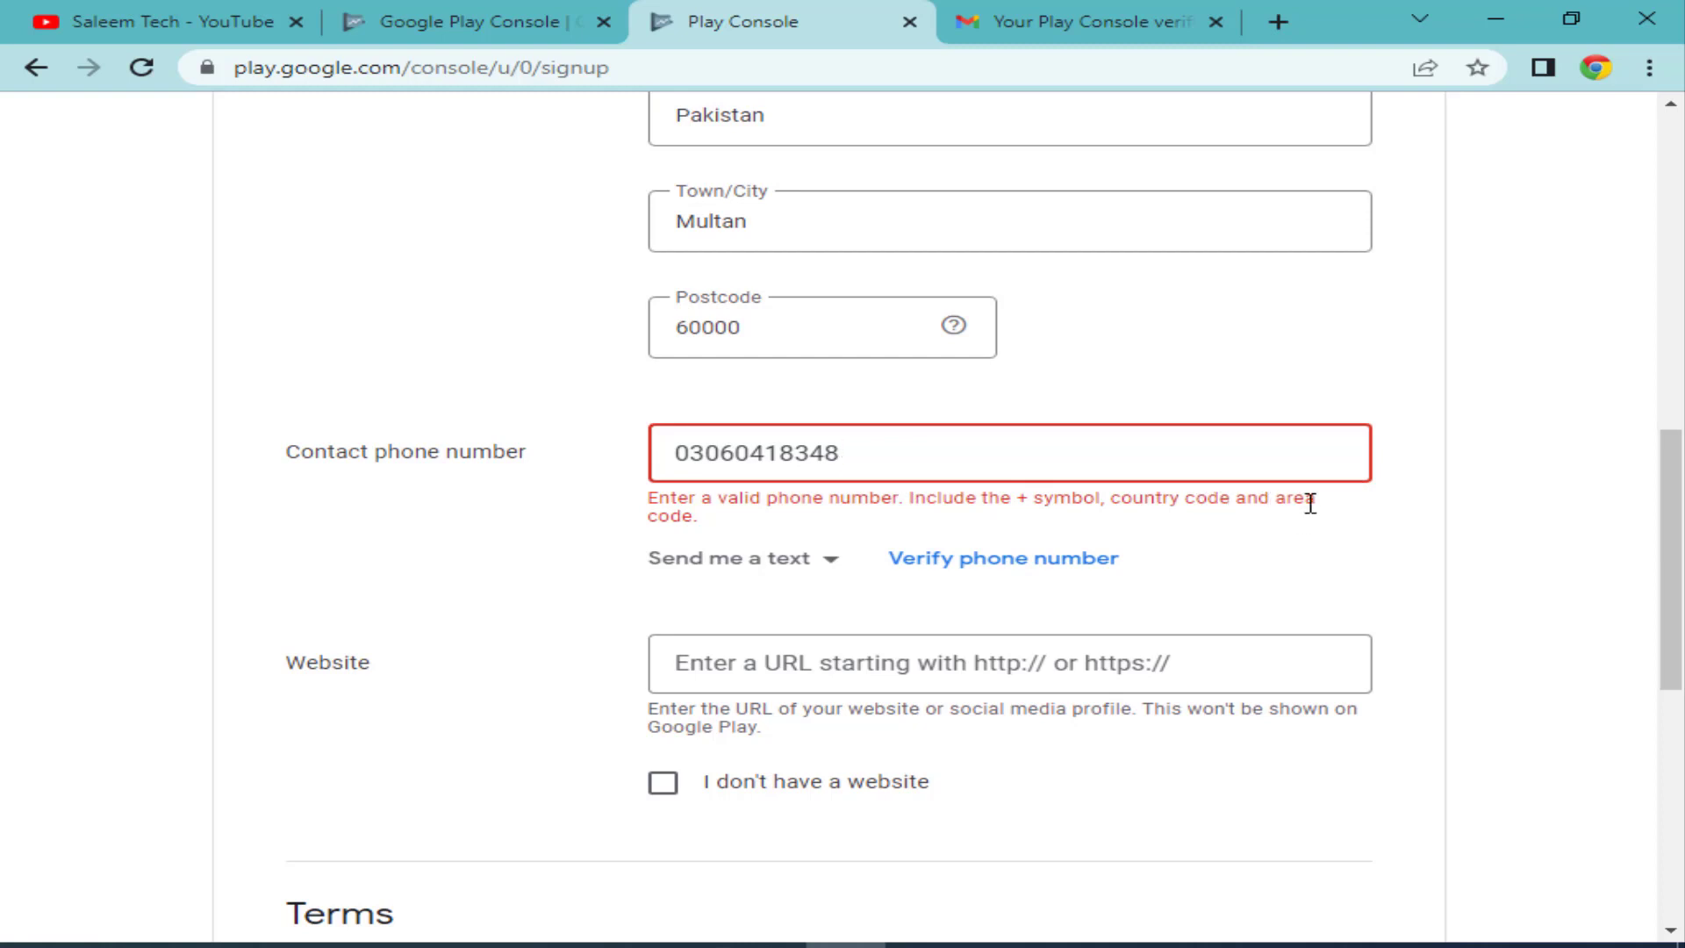
left_click_drag(895, 444, 640, 463)
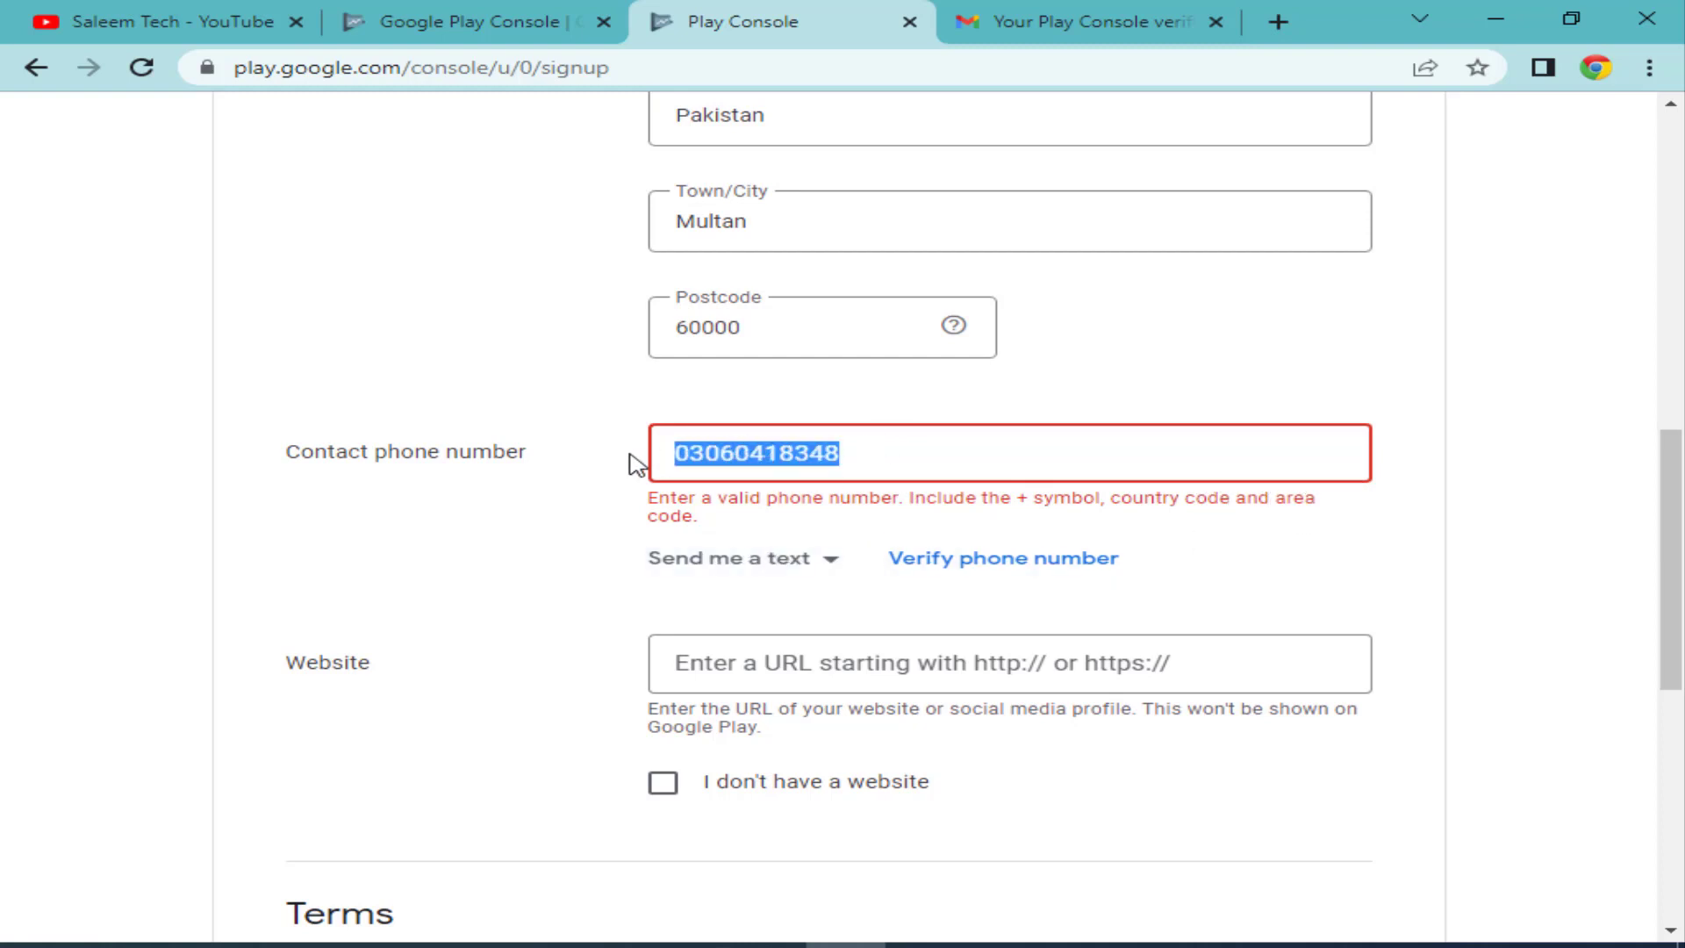
key("BackSpace")
left_click(745, 450)
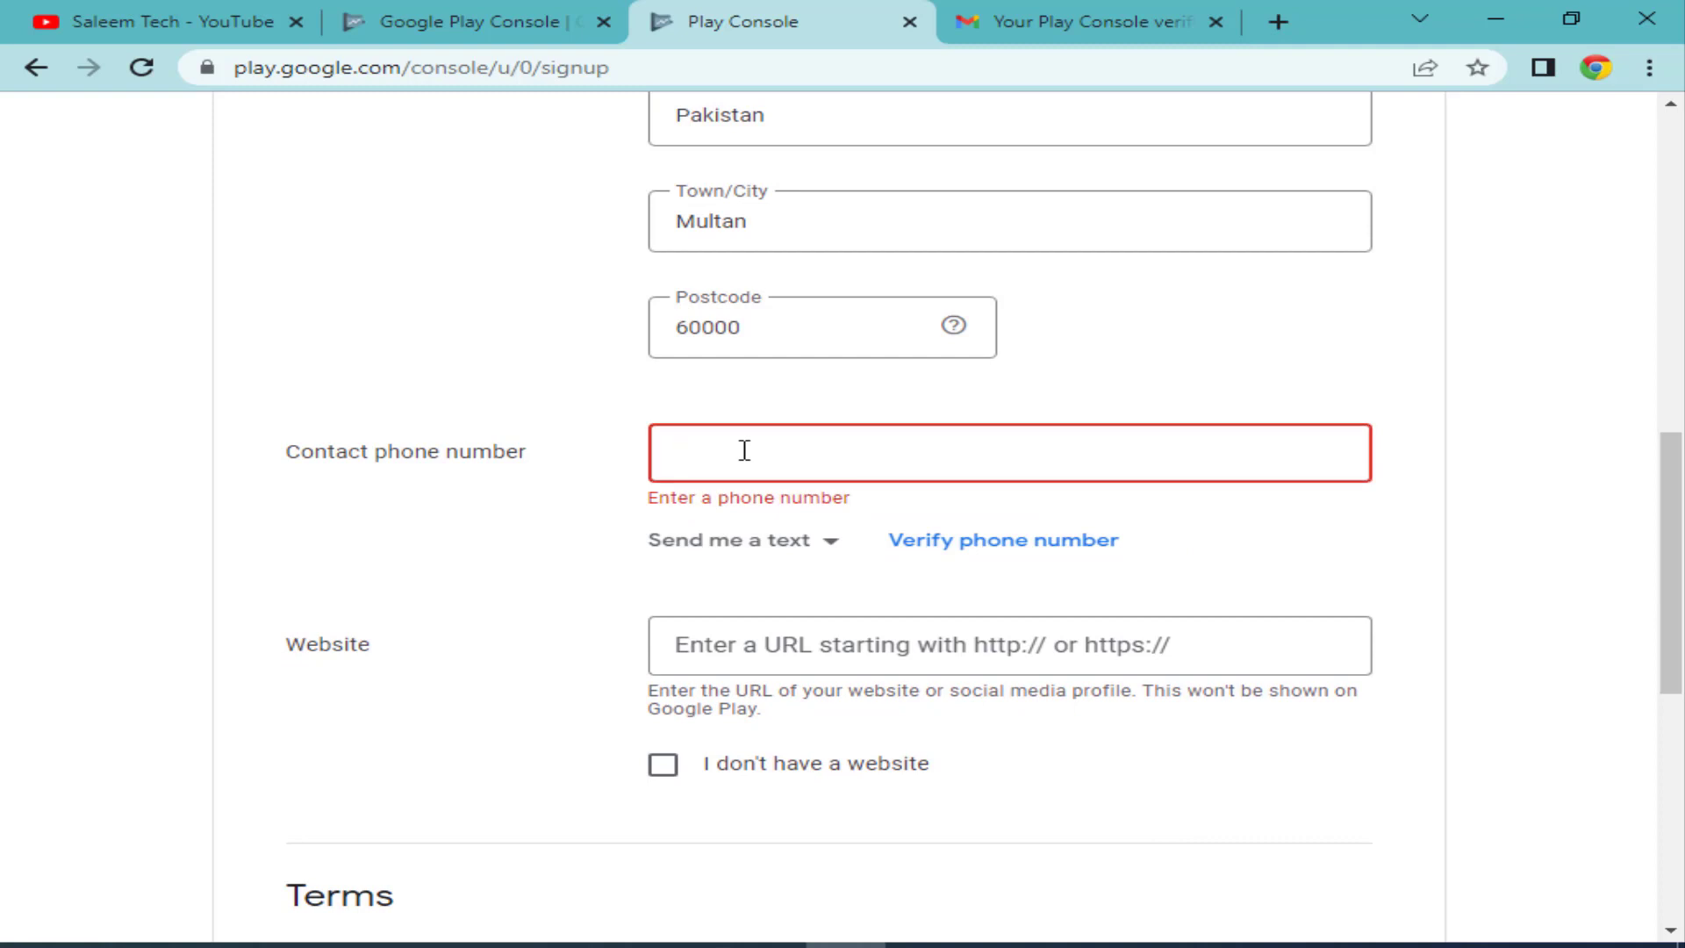
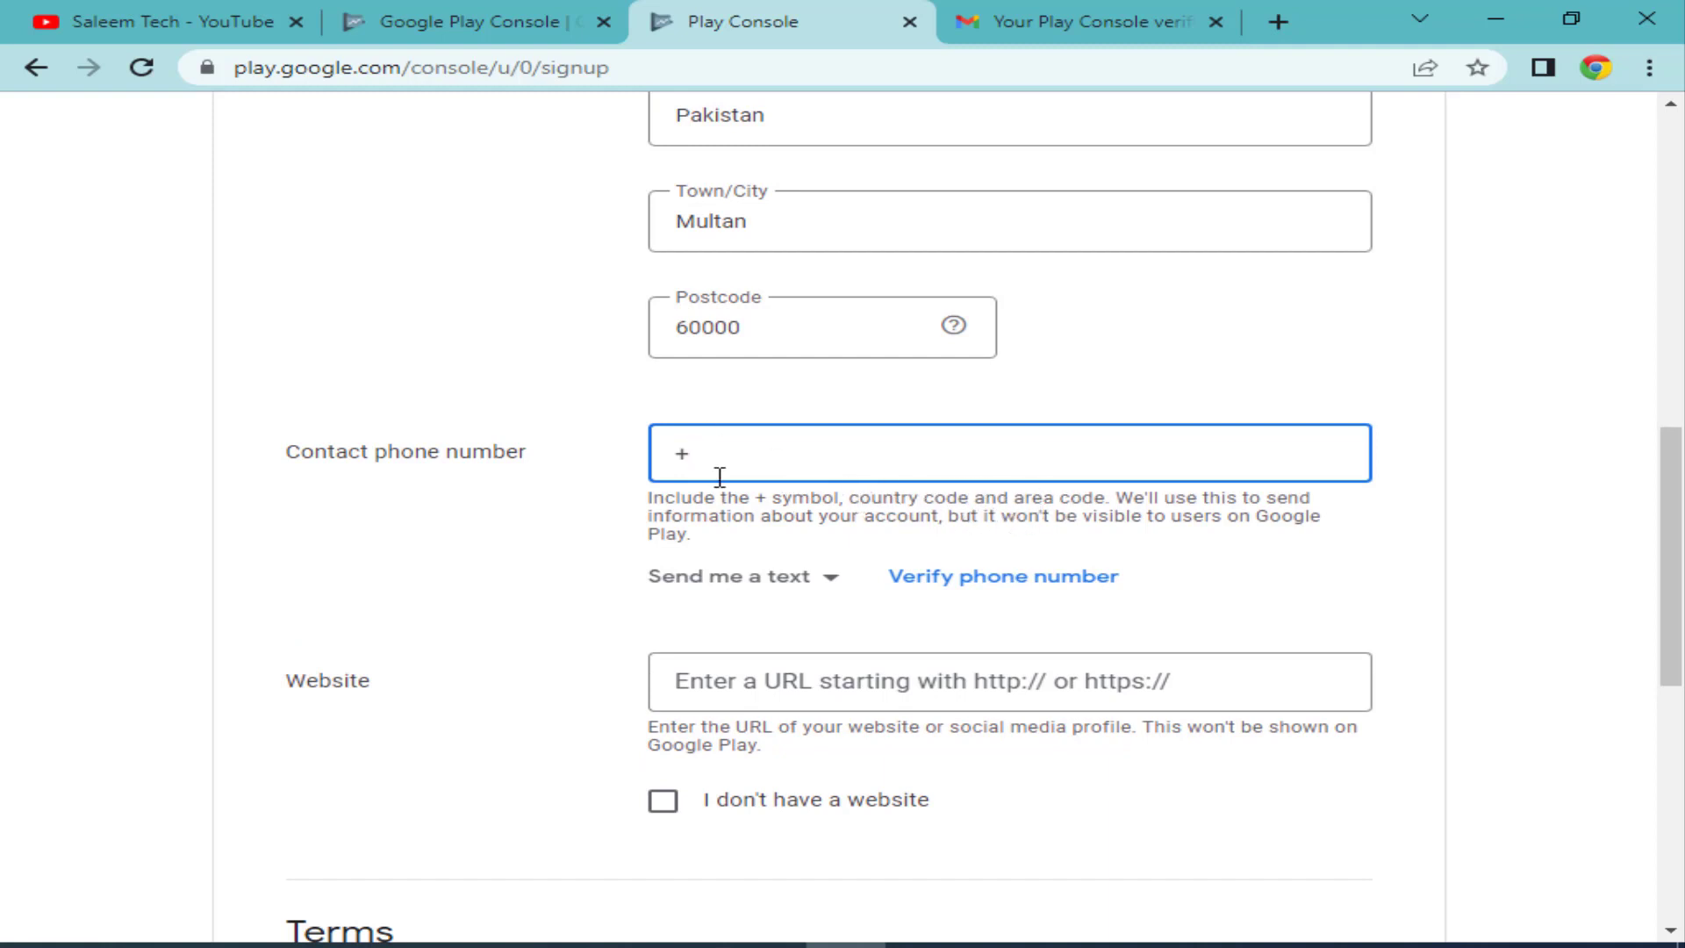
Request the SMS code, enter the texted 6-digit code and verify the phone number.
left_click(968, 590)
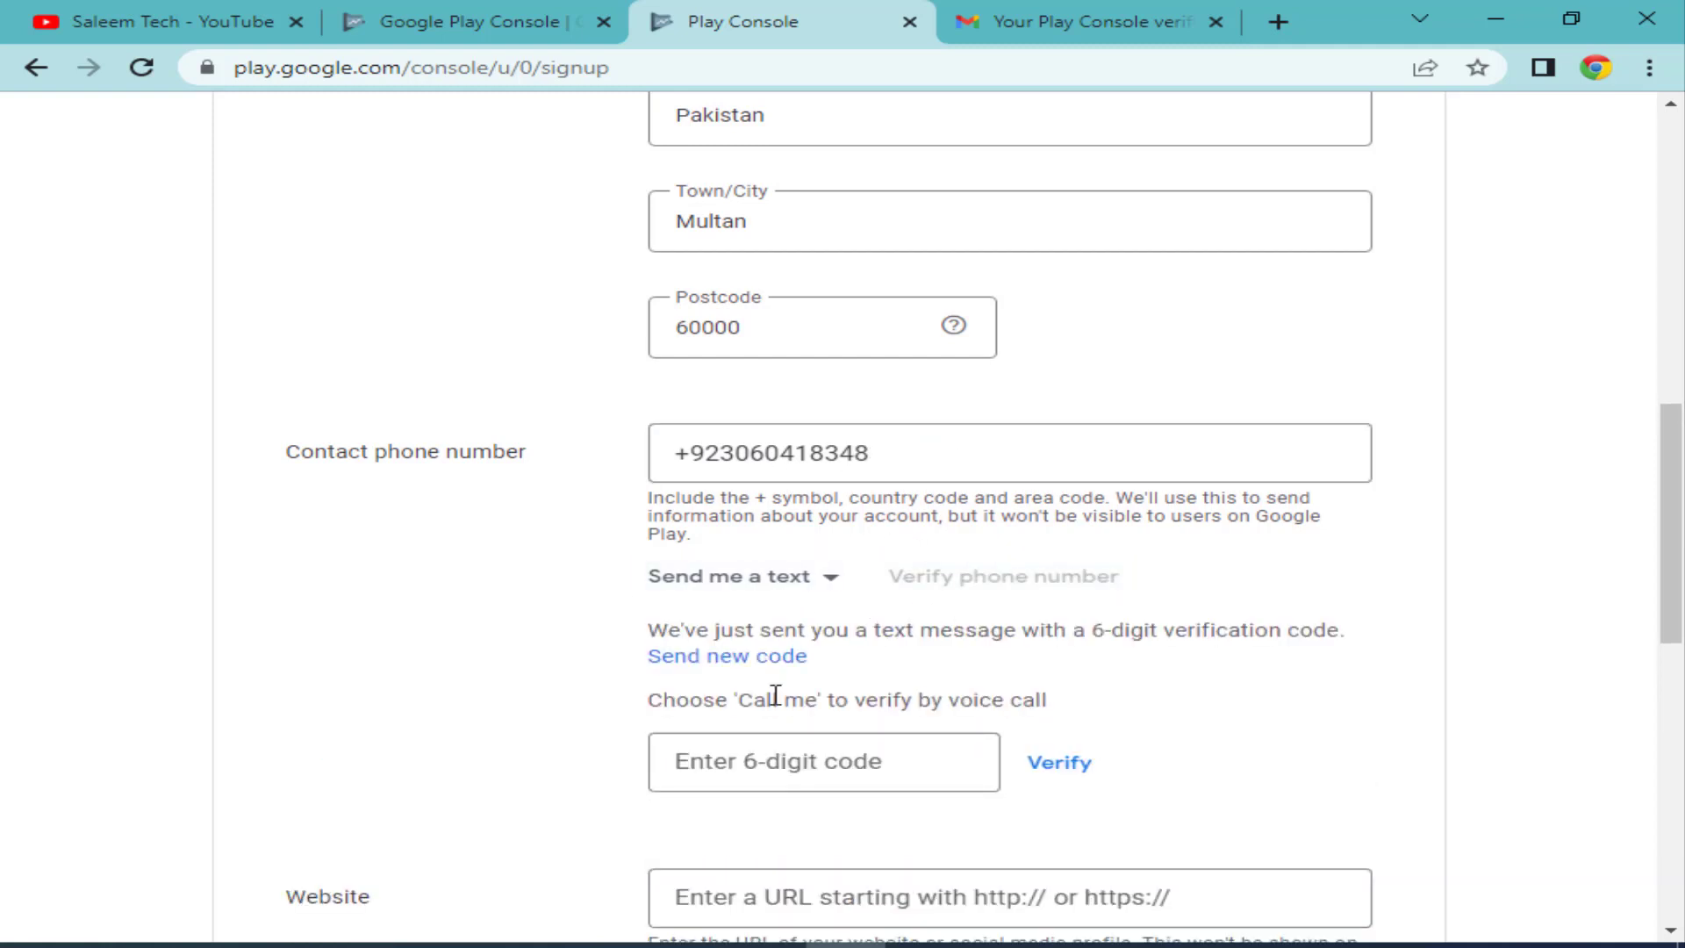
scroll(770, 659, "down", 1)
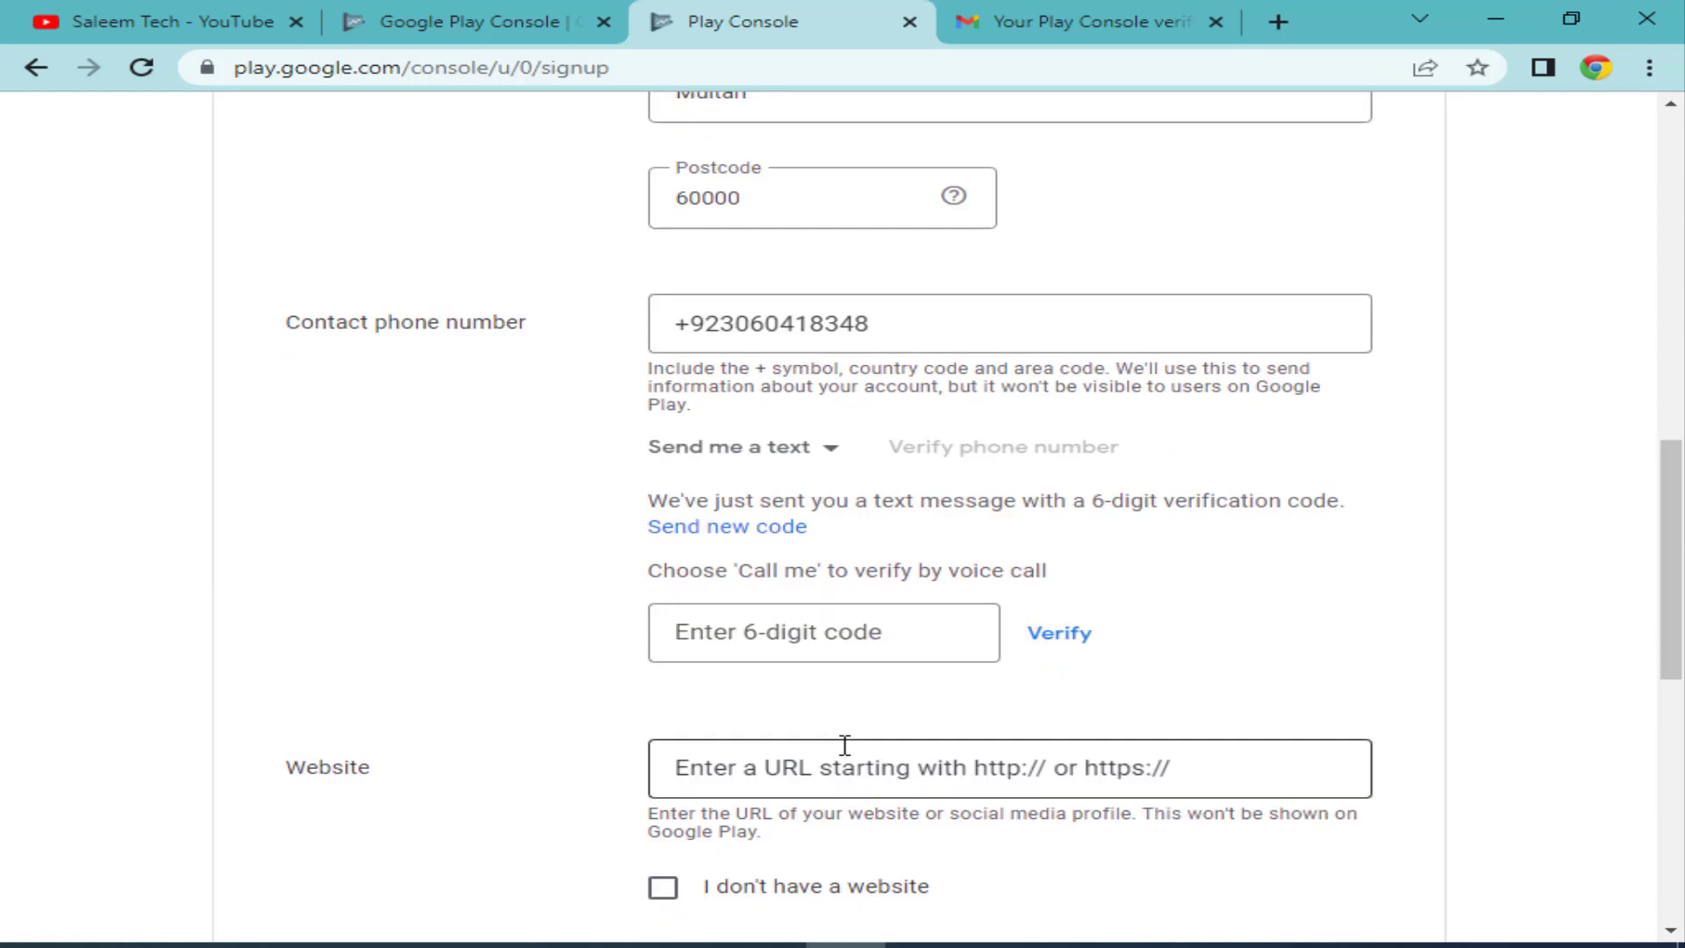
left_click(772, 633)
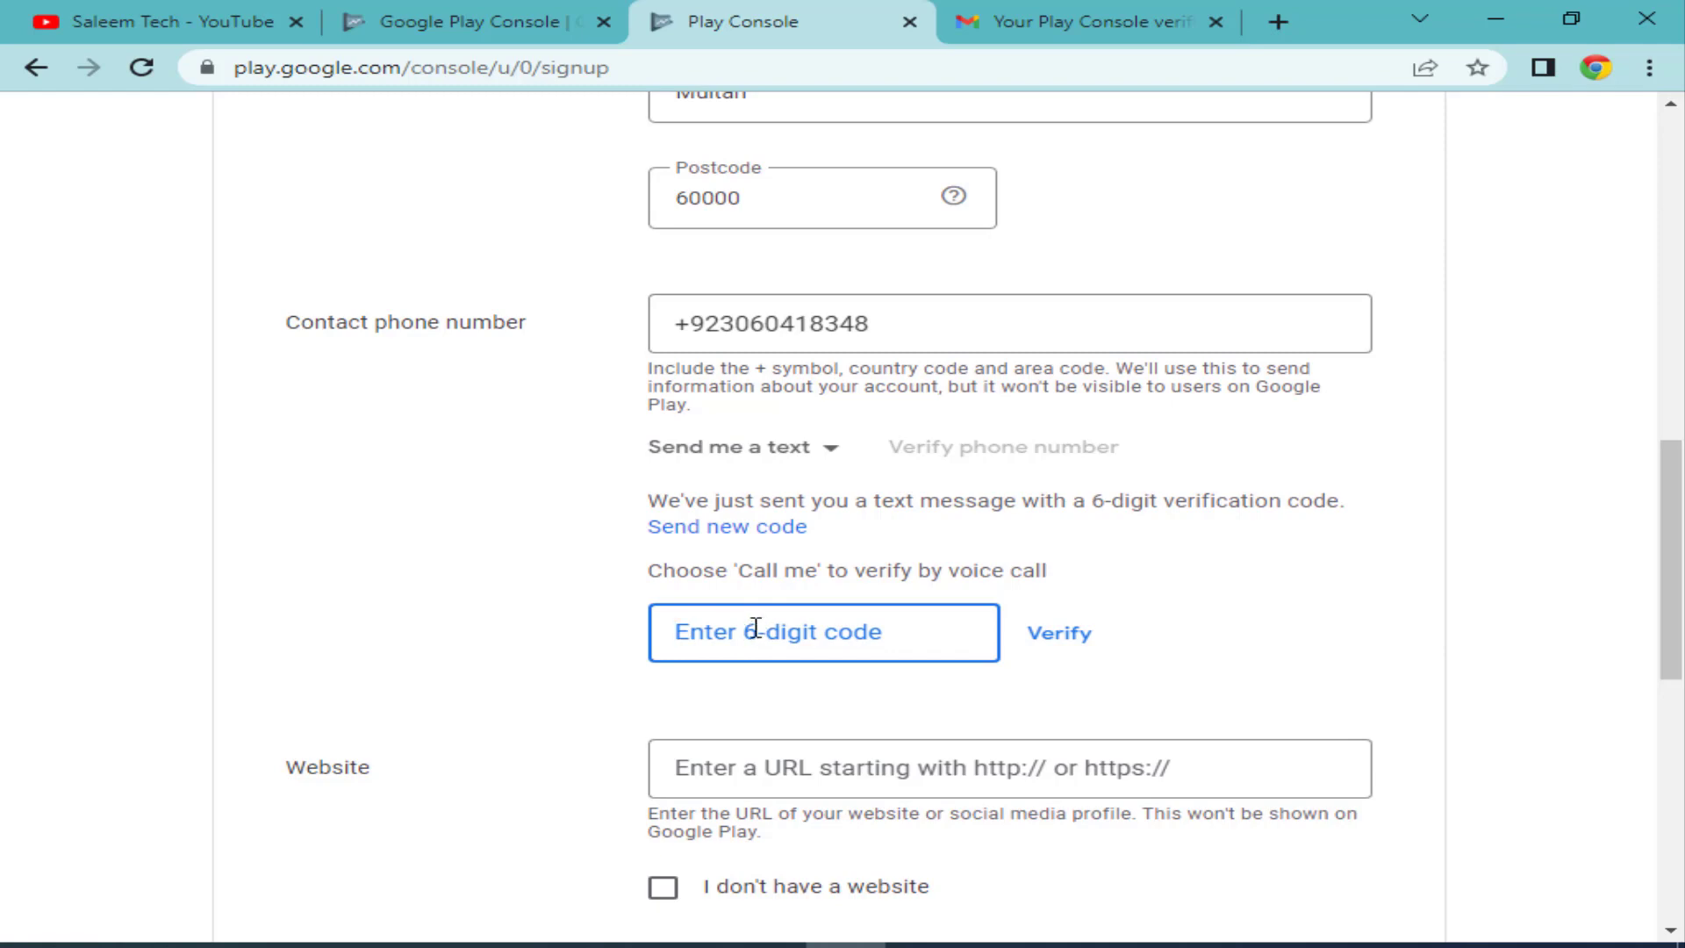
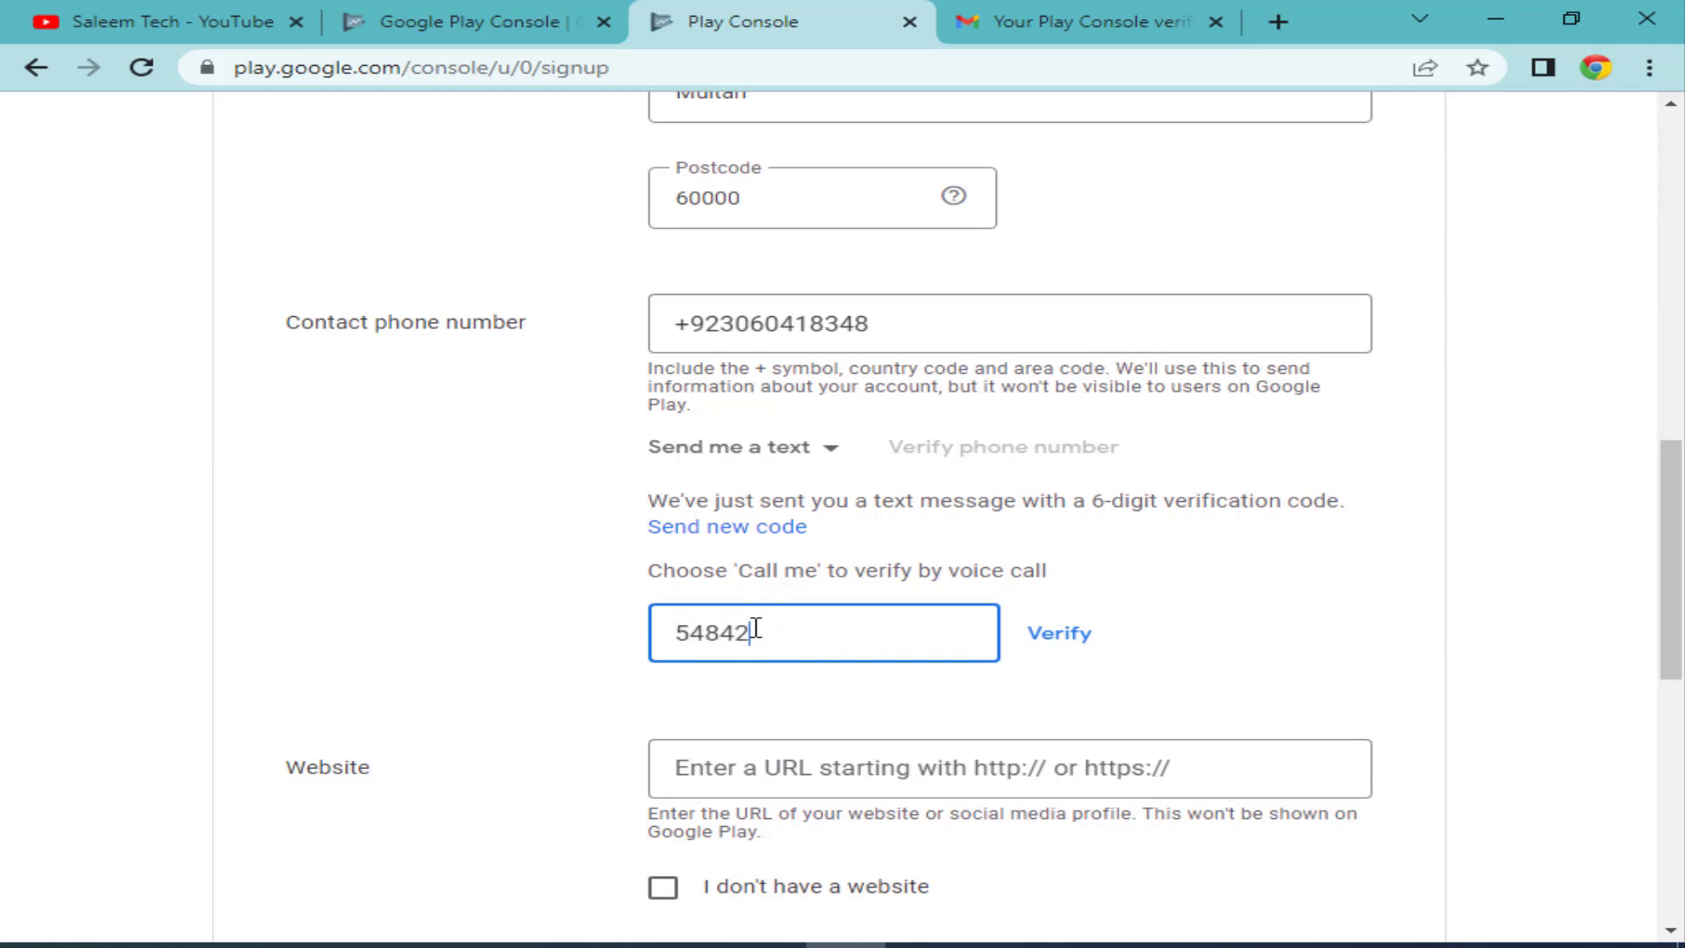
left_click(1071, 645)
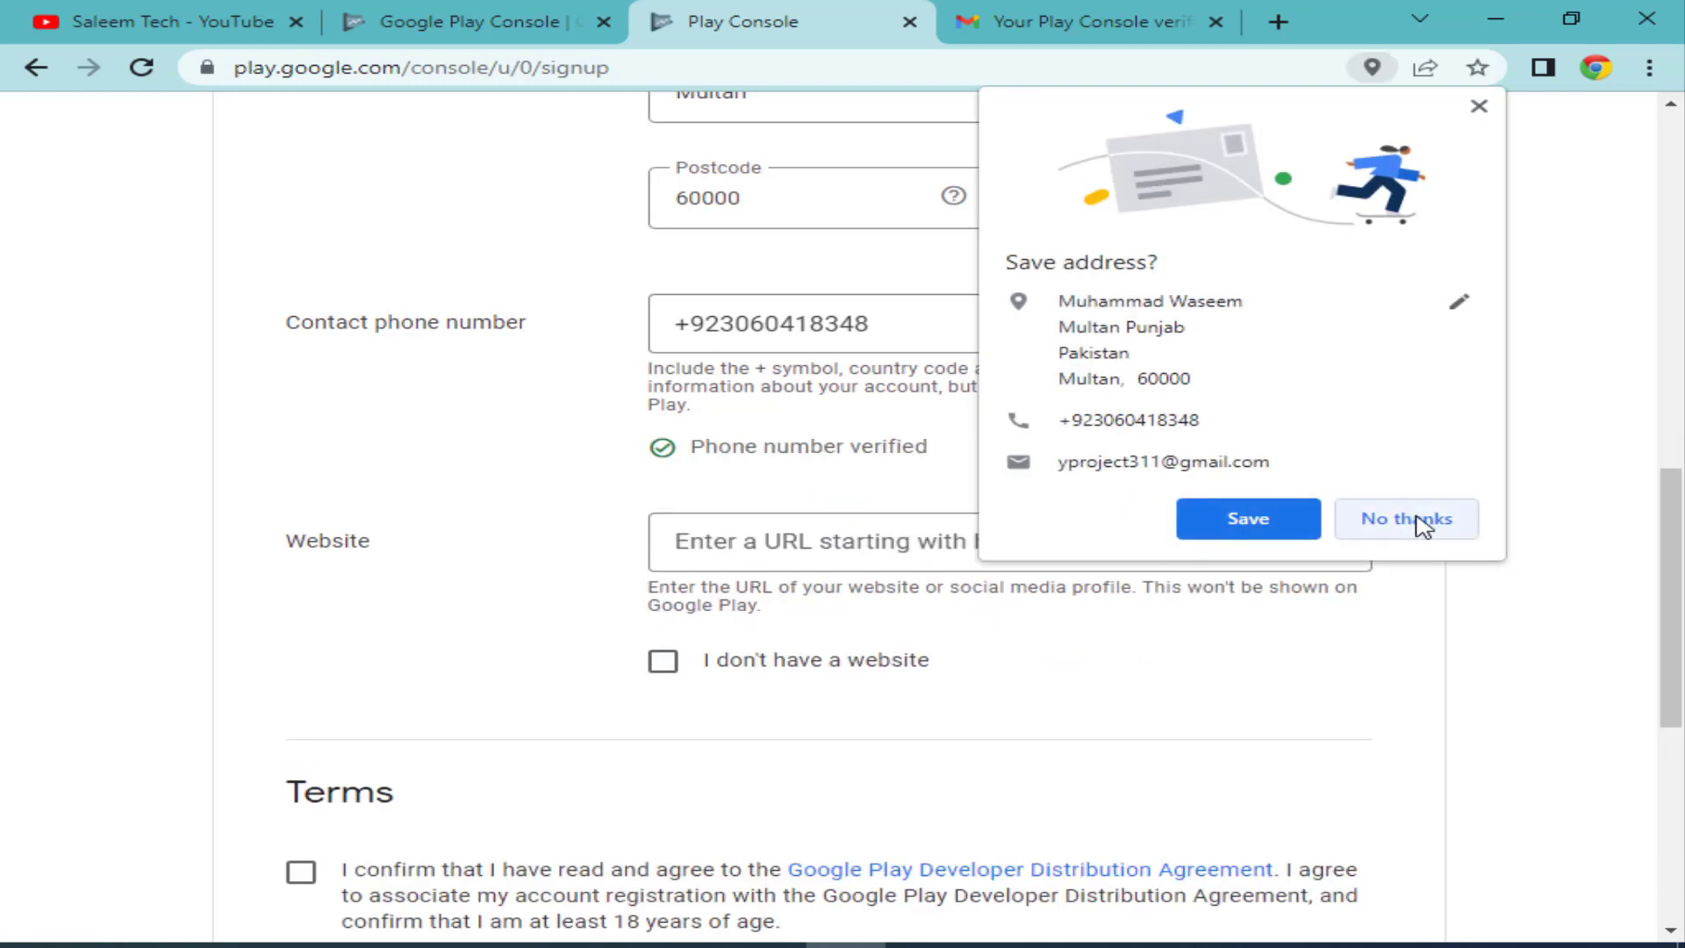
Close Chrome's Save address prompt and check the verified phone number on the form.
left_click(1256, 523)
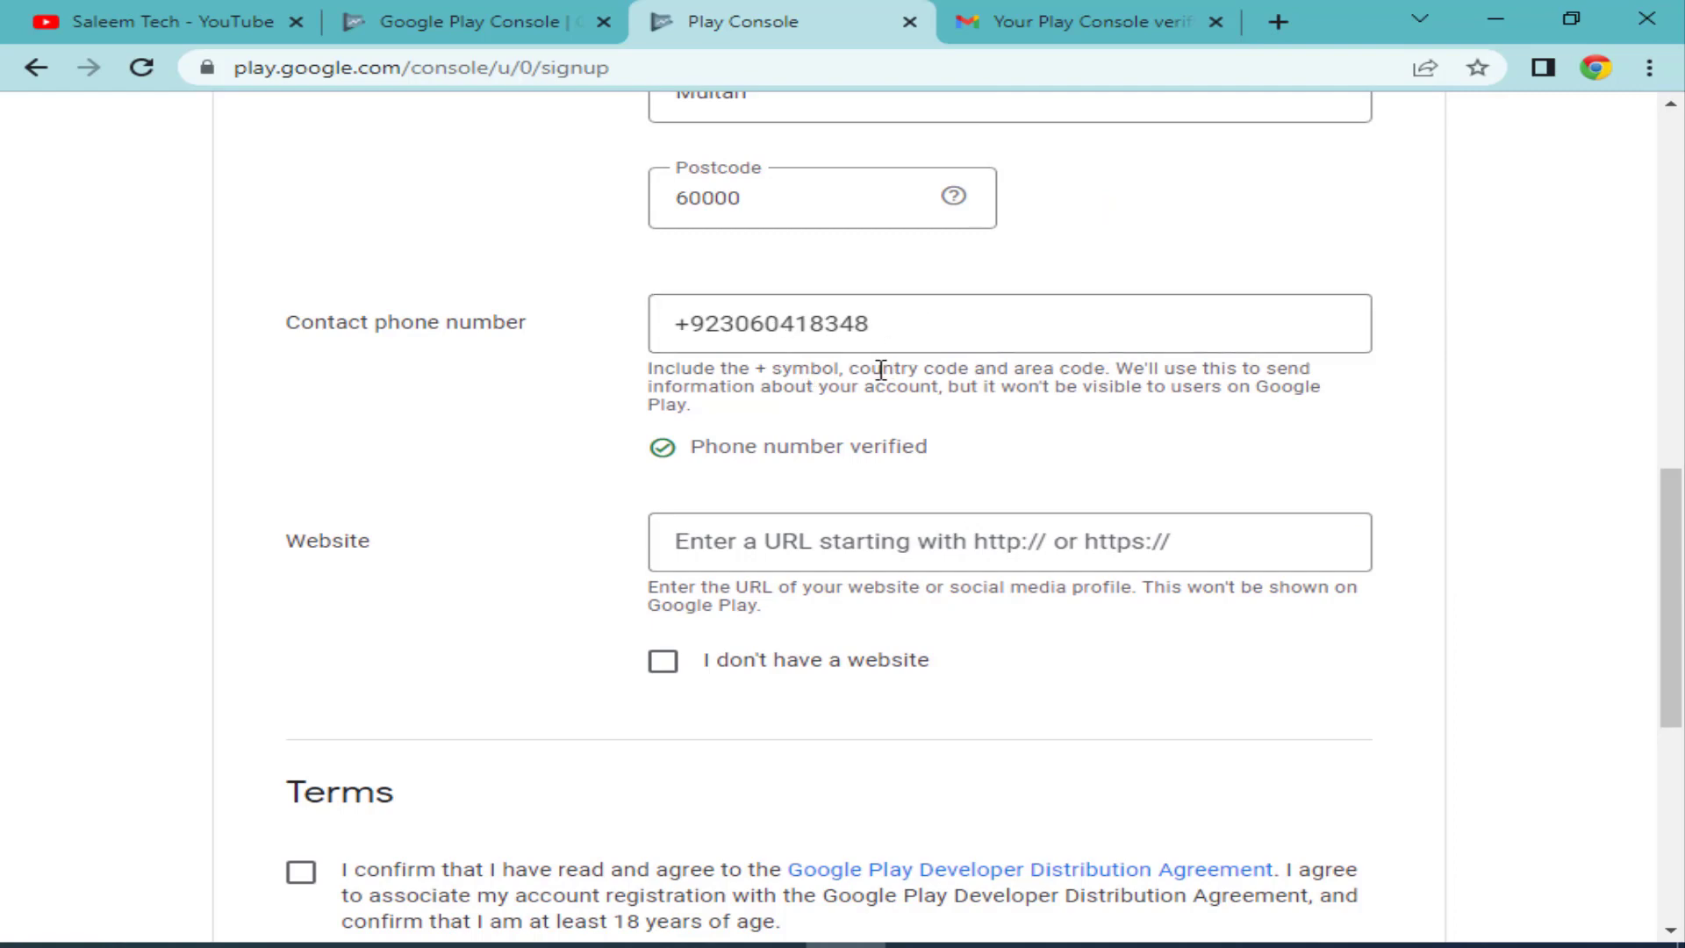
scroll(873, 360, "up", 3)
scroll(783, 339, "up", 2)
scroll(835, 463, "down", 3)
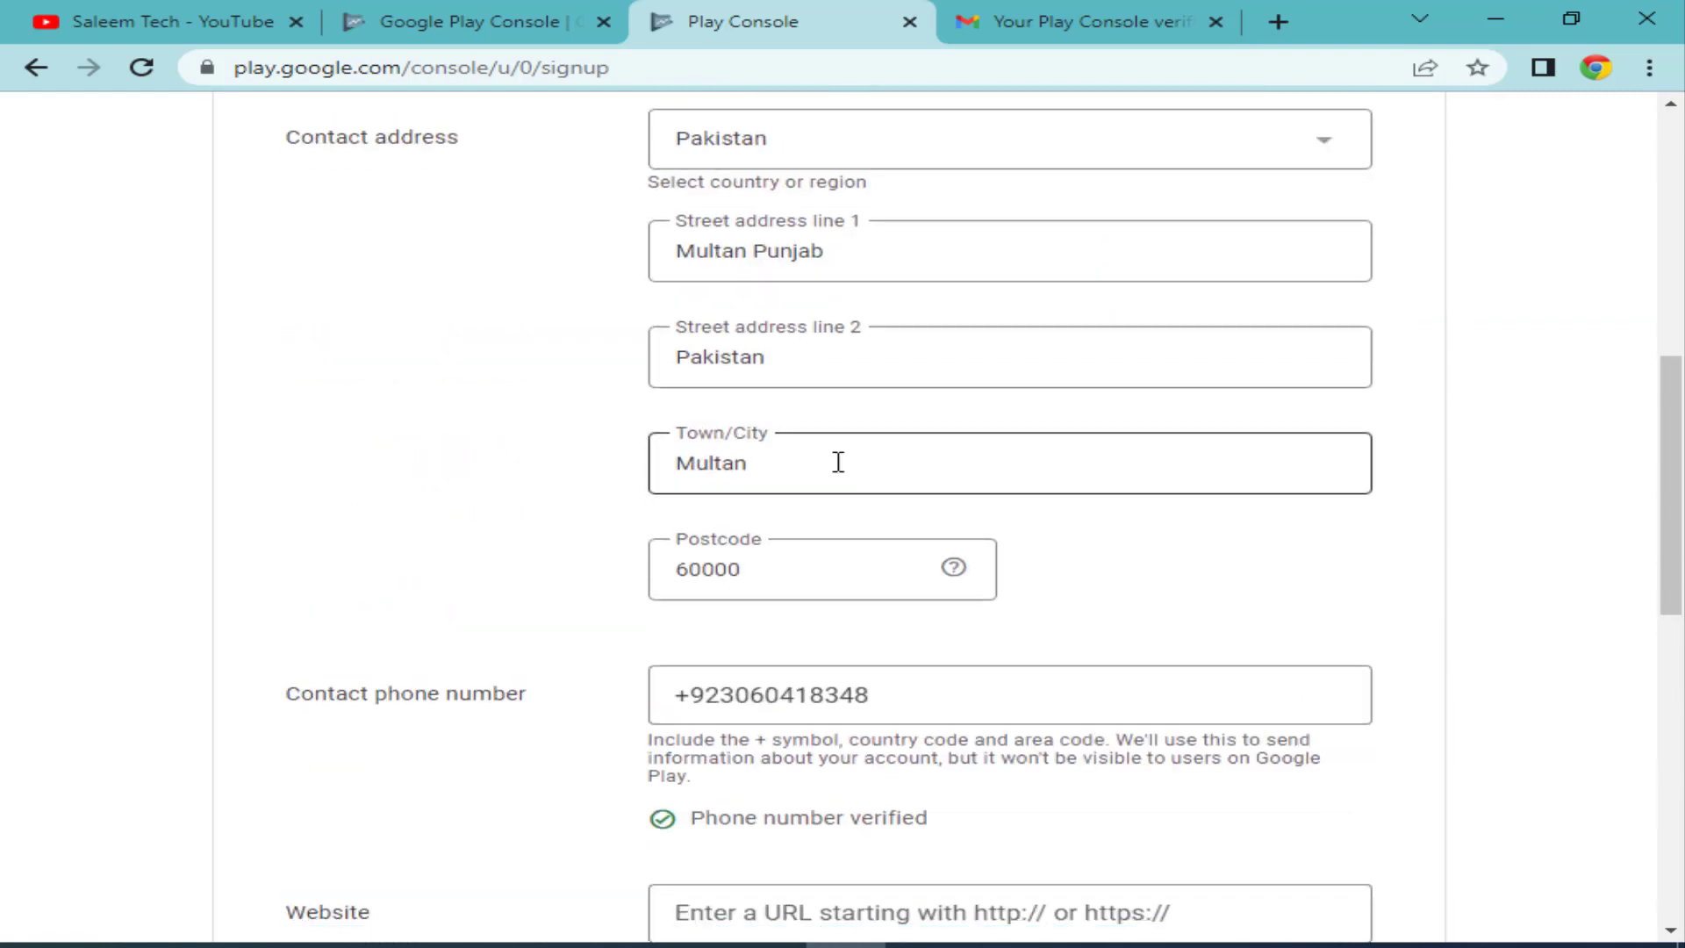
scroll(889, 490, "down", 2)
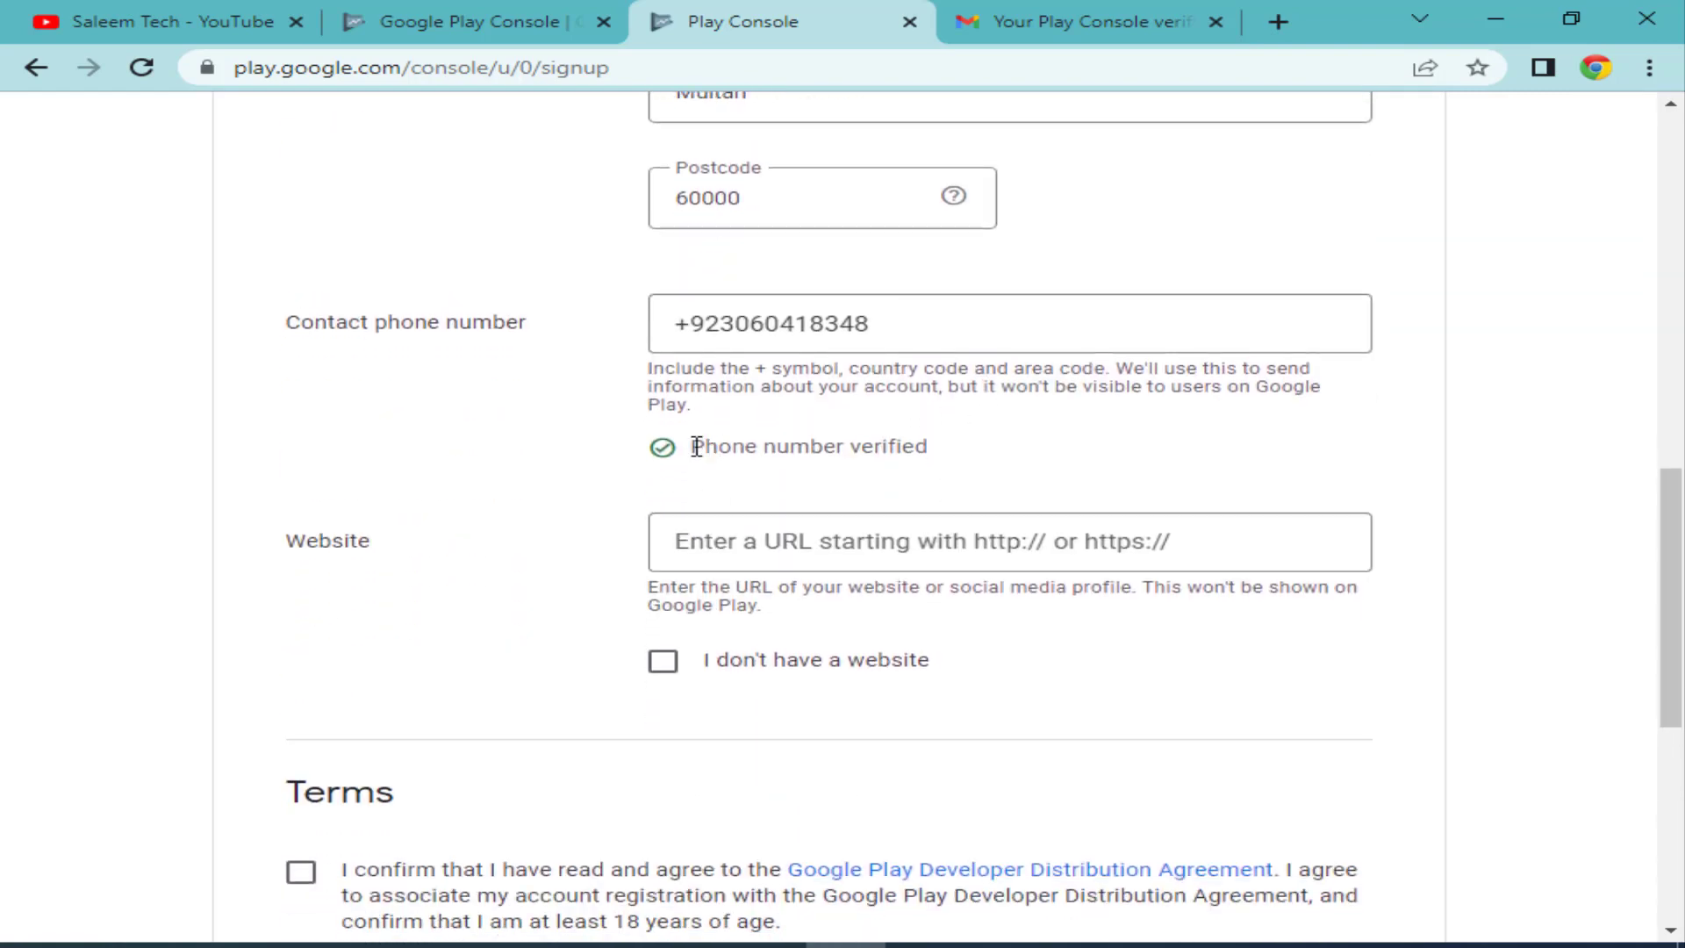
left_click_drag(691, 446, 950, 457)
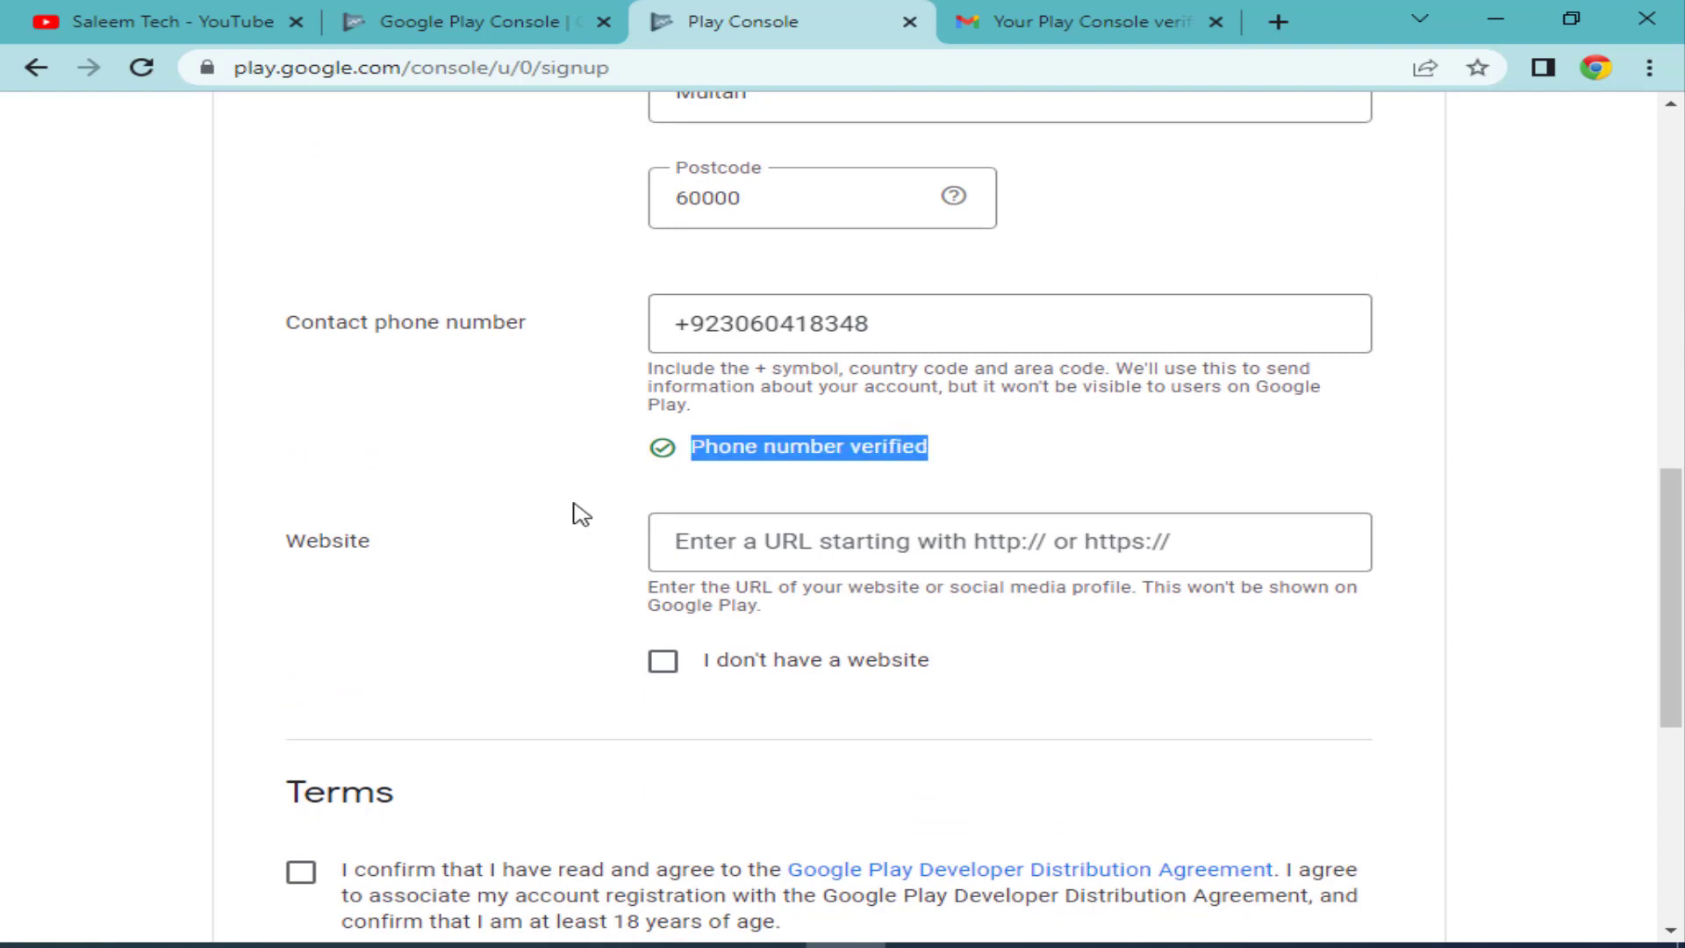
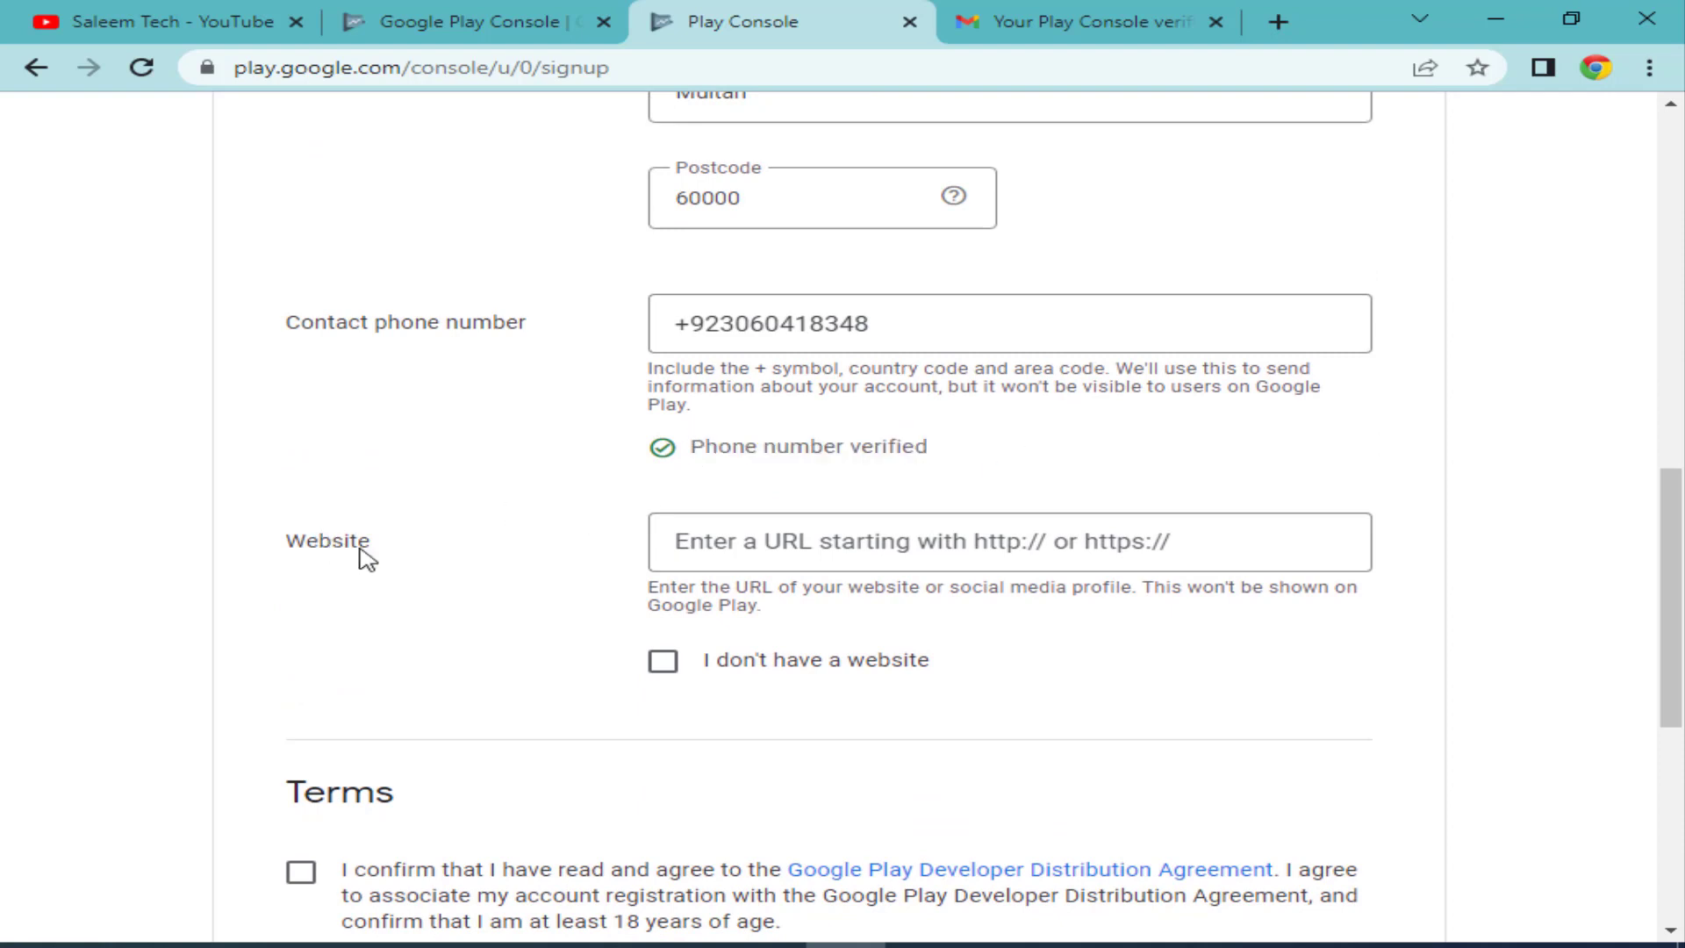
Mark the Website field as 'I don't have a website'.
left_click_drag(289, 545, 386, 548)
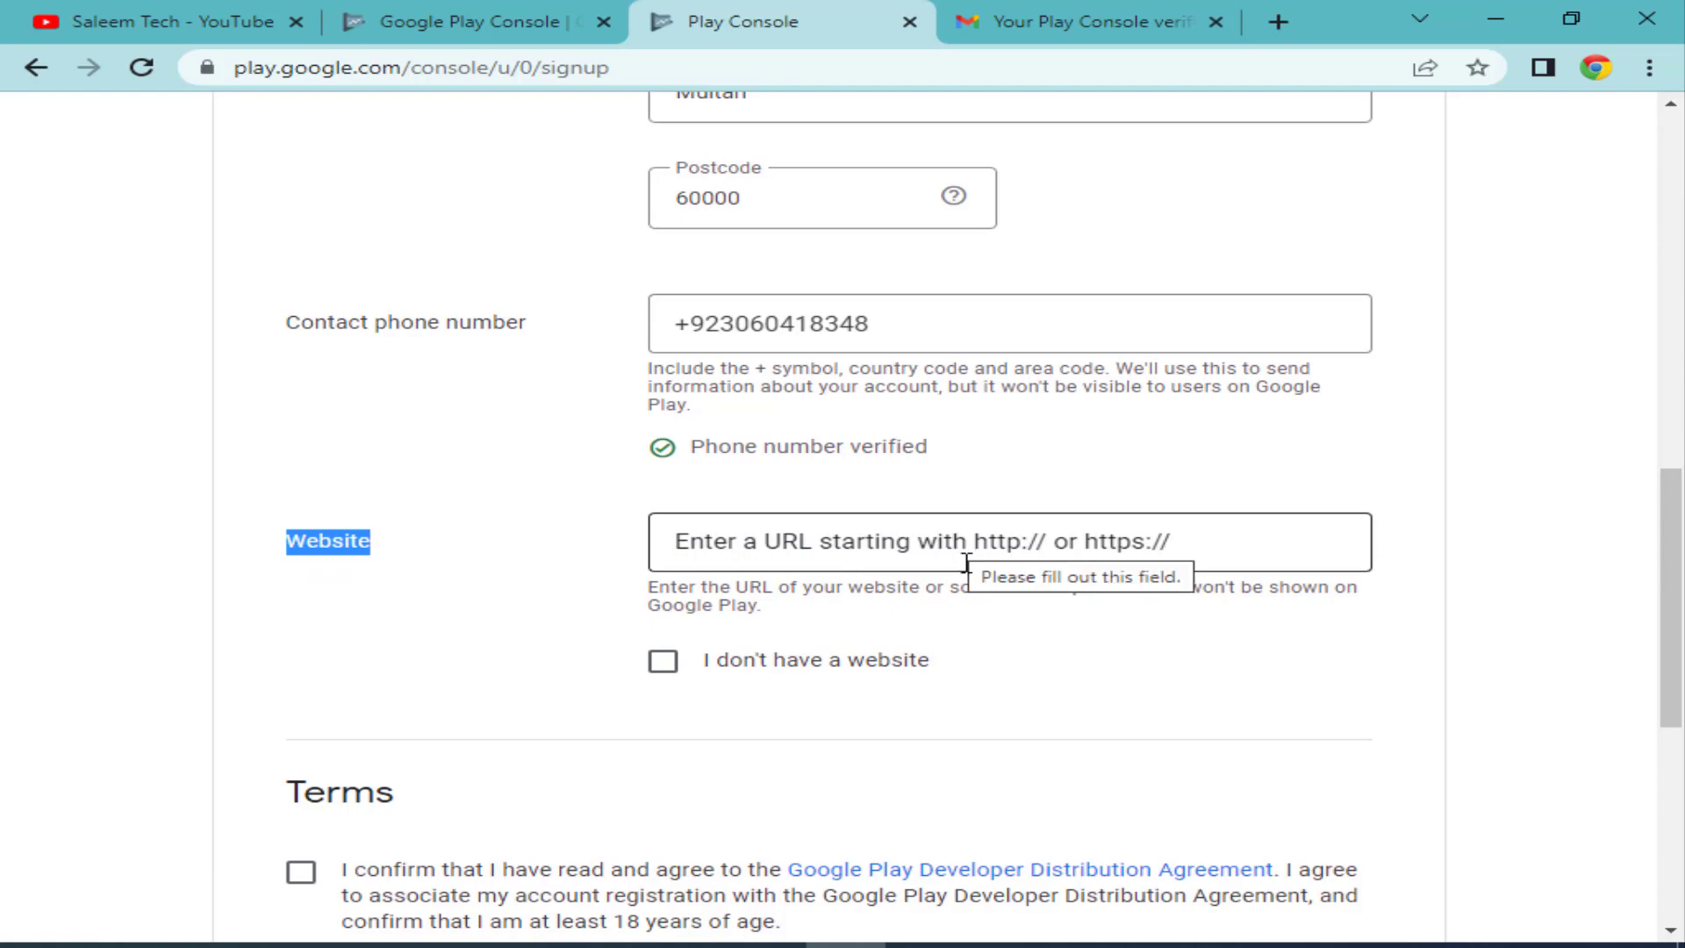
left_click(516, 602)
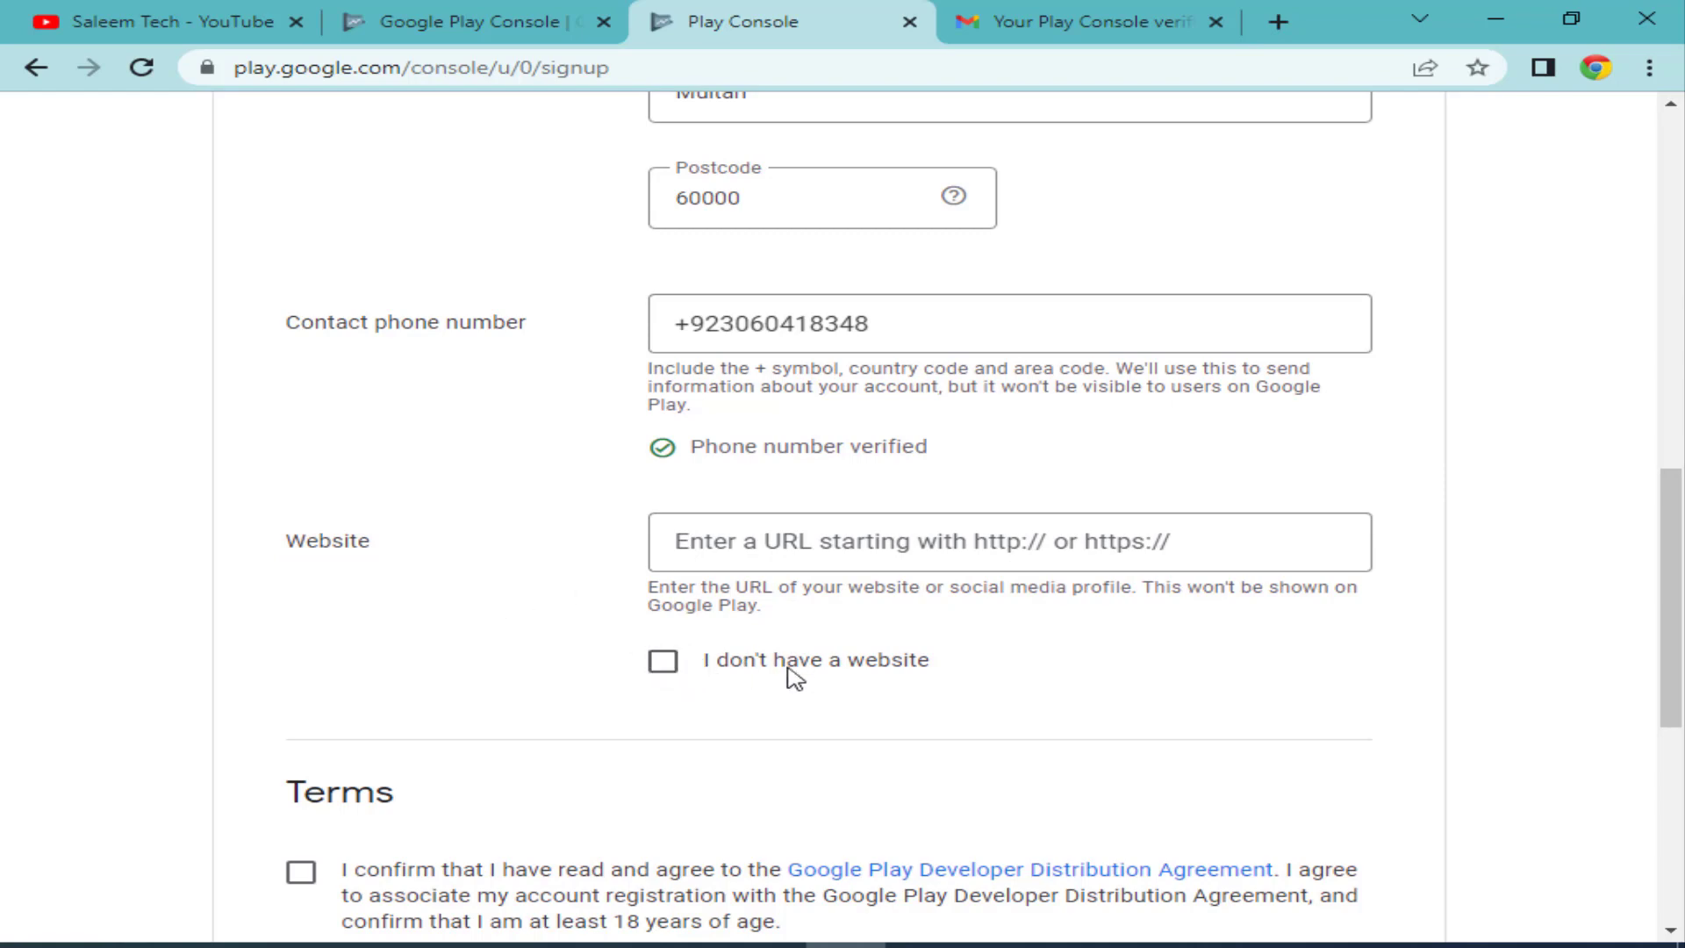
left_click(664, 667)
scroll(928, 670, "down", 3)
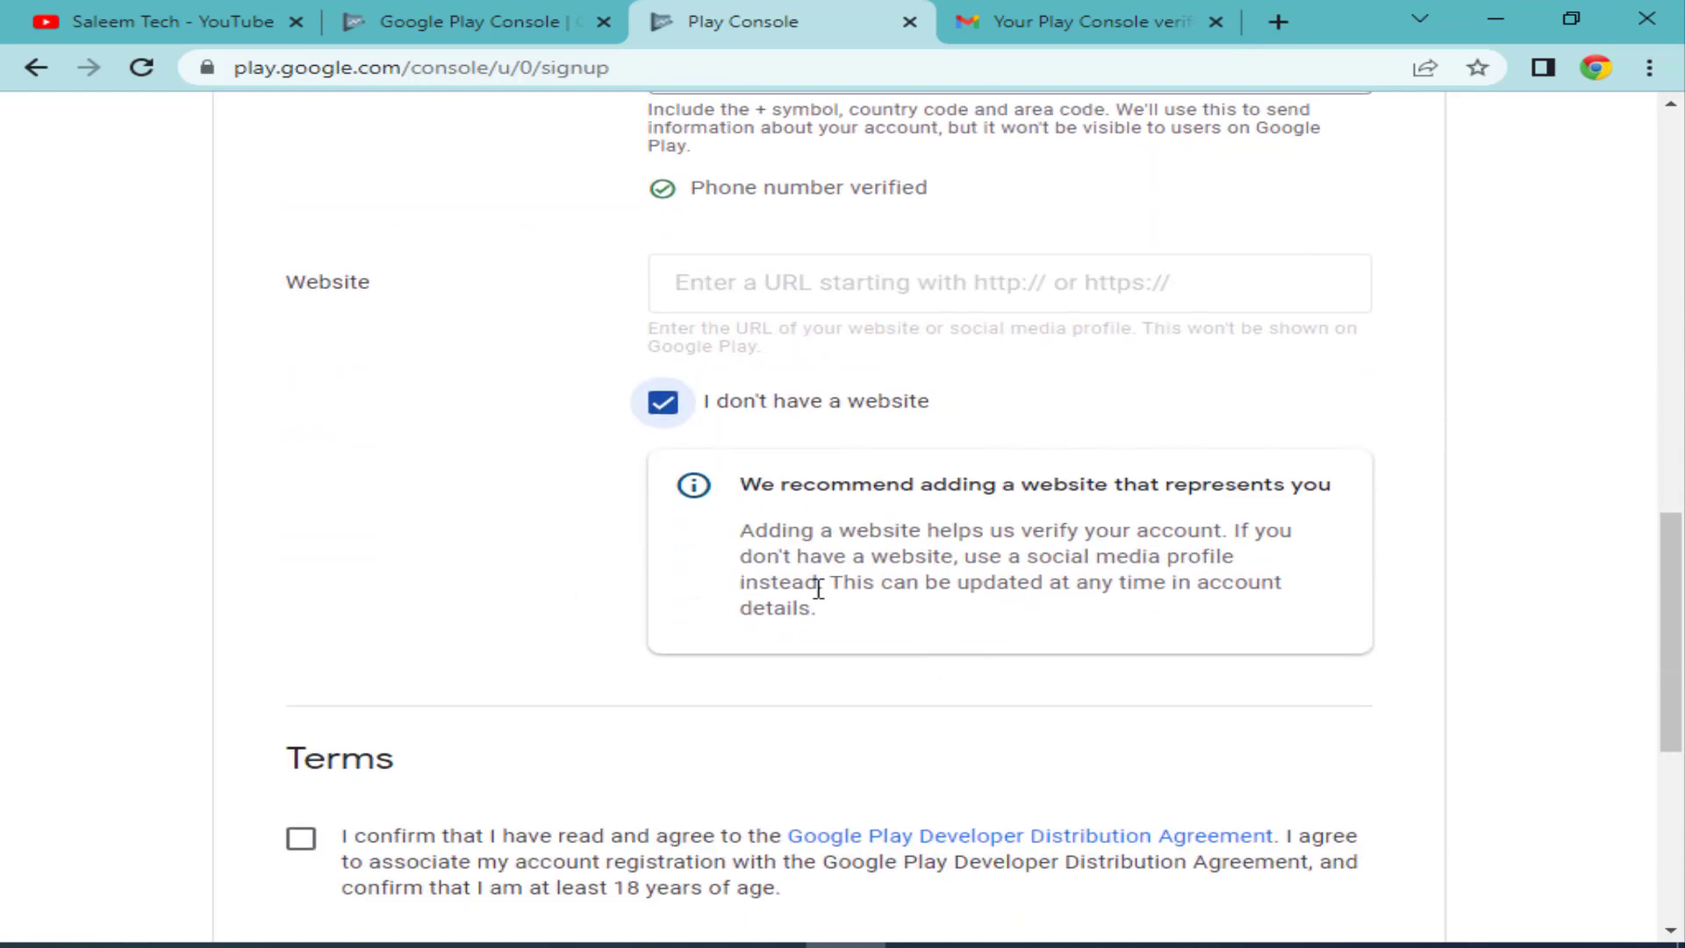
scroll(938, 591, "down", 2)
scroll(800, 562, "down", 3)
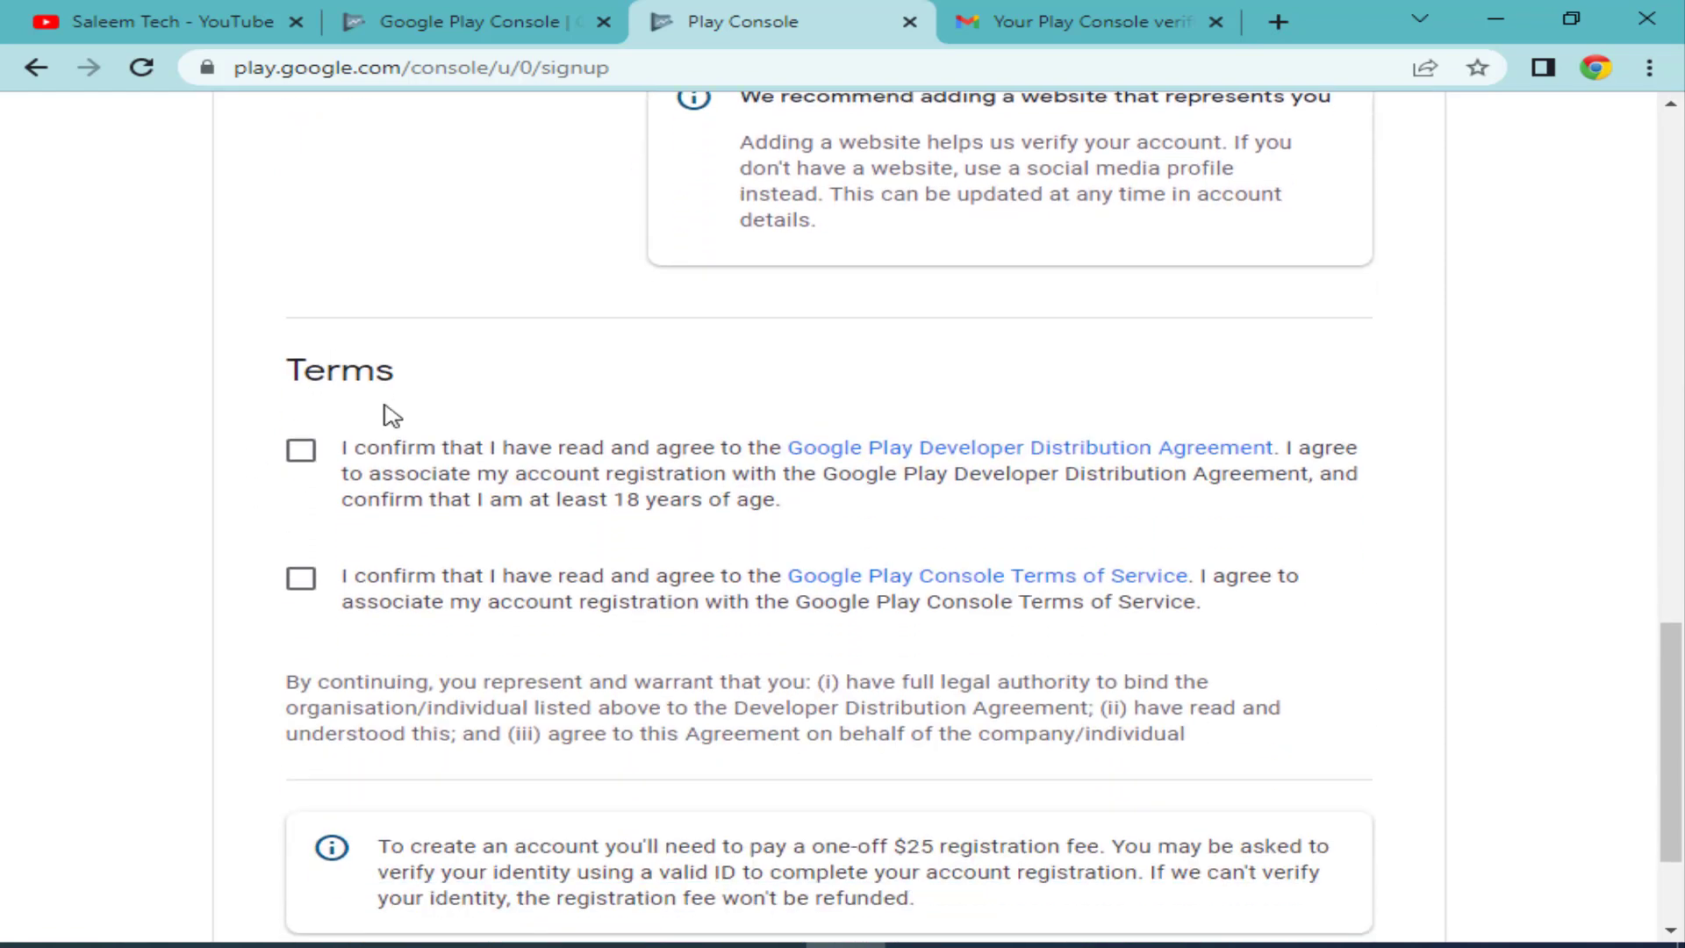
Agree to the Developer Distribution Agreement and the Play Console Terms of Service.
left_click_drag(279, 372, 419, 370)
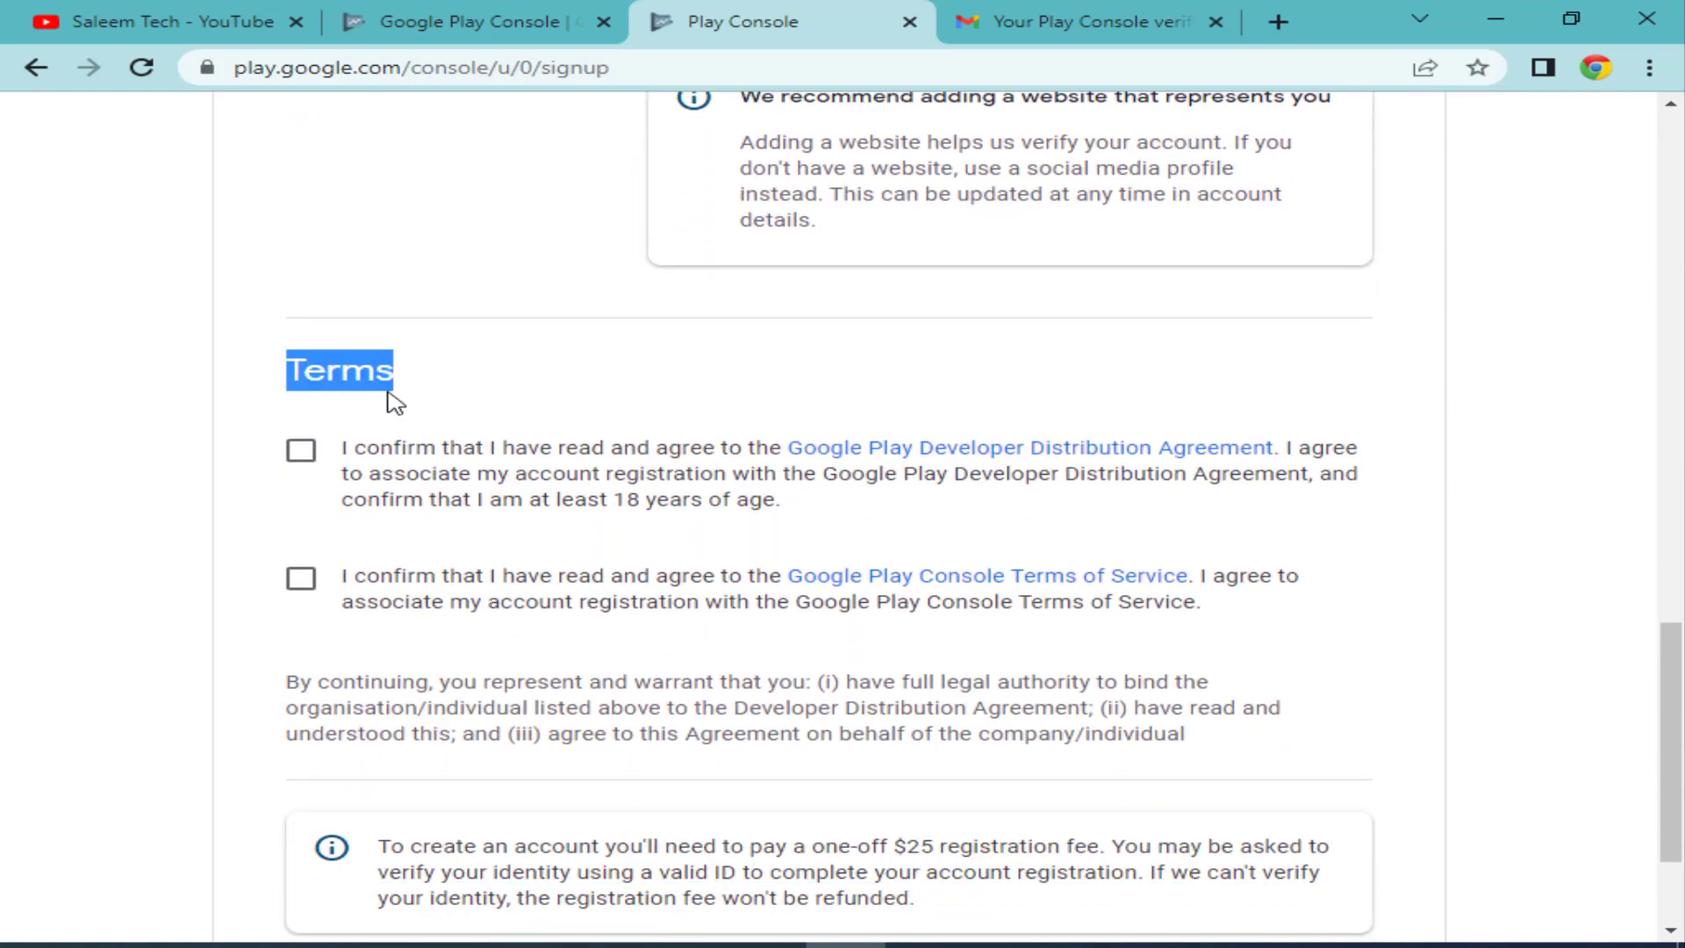
left_click(299, 452)
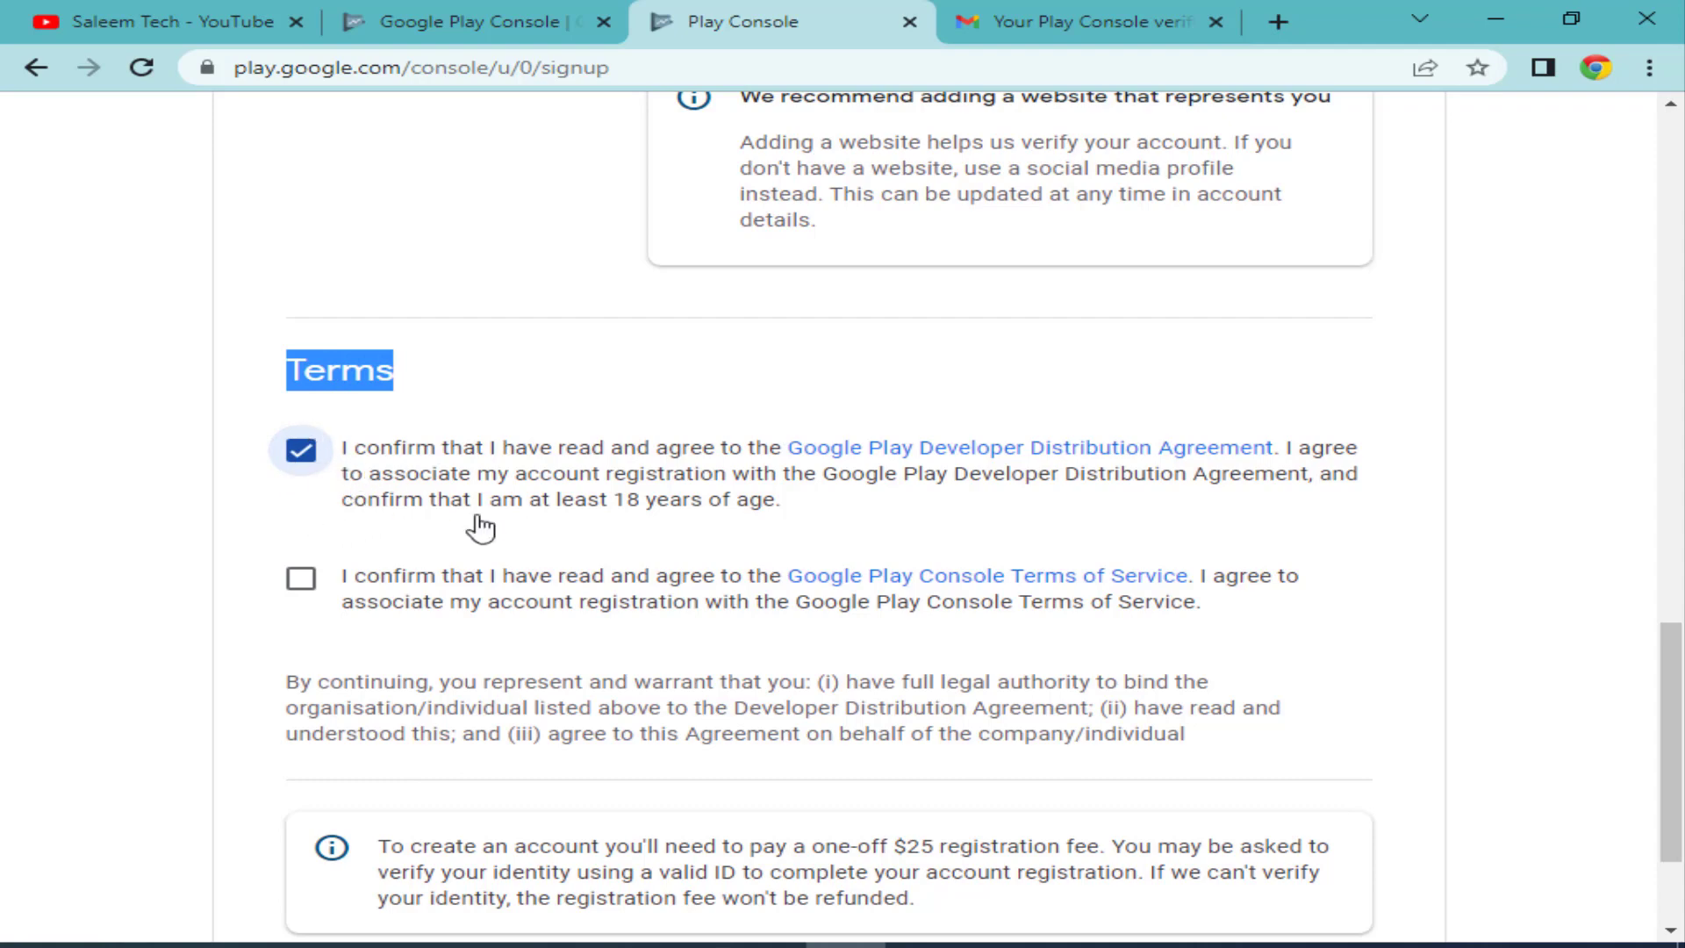
left_click(302, 581)
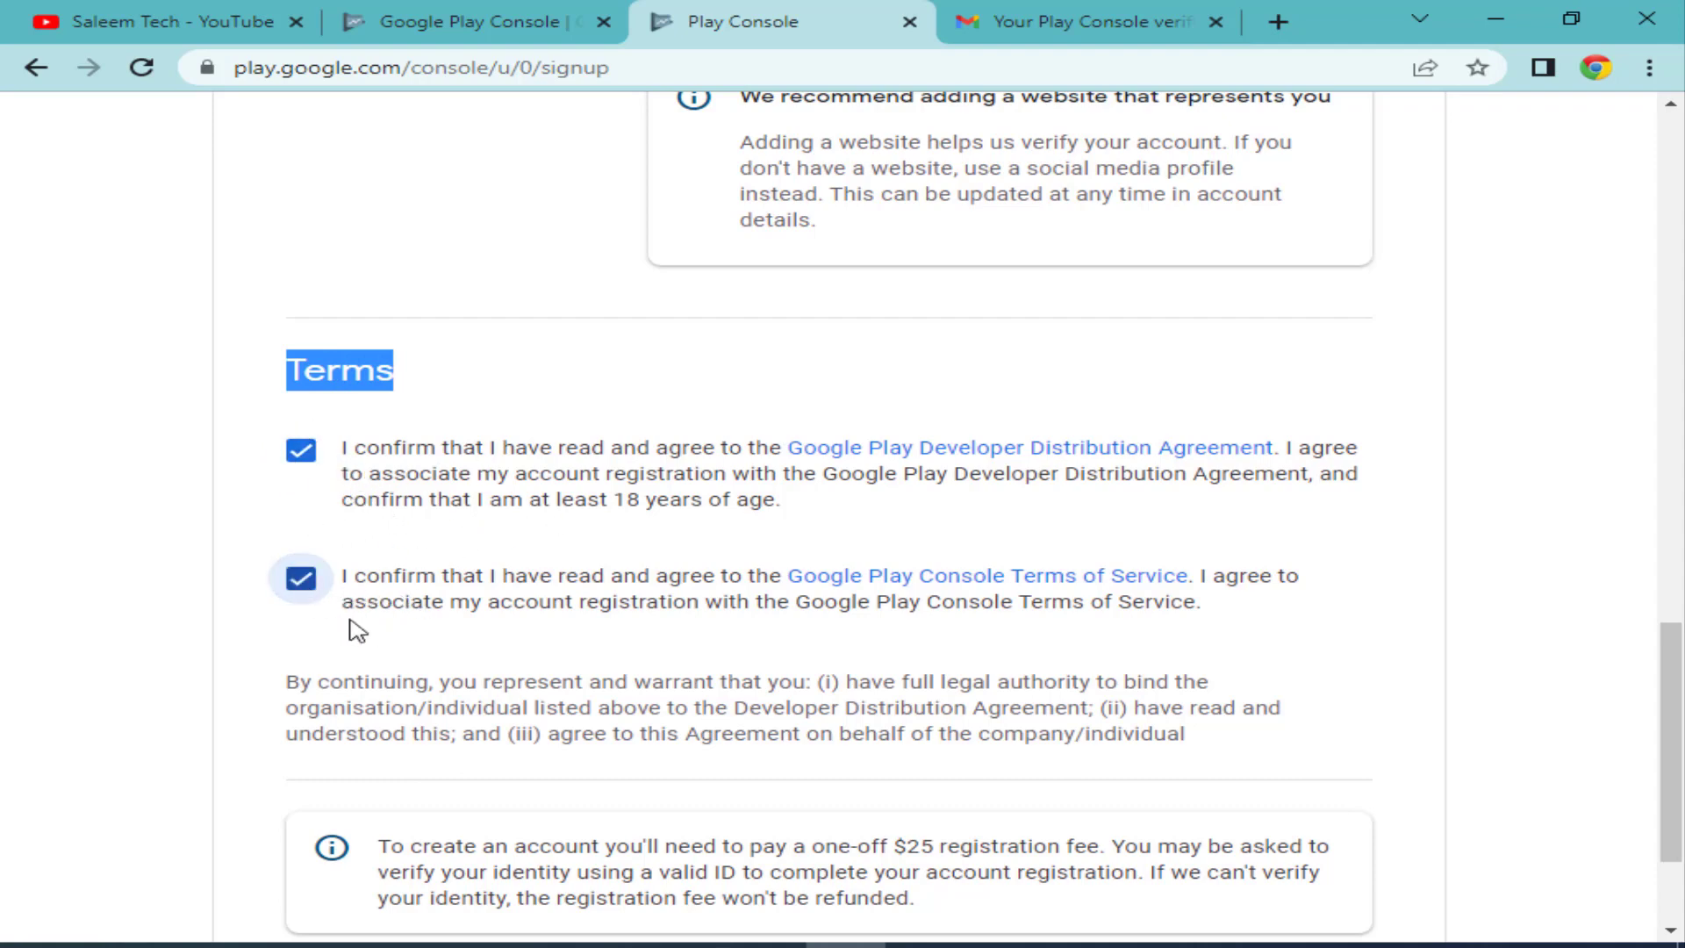
scroll(527, 607, "down", 3)
left_click(757, 792)
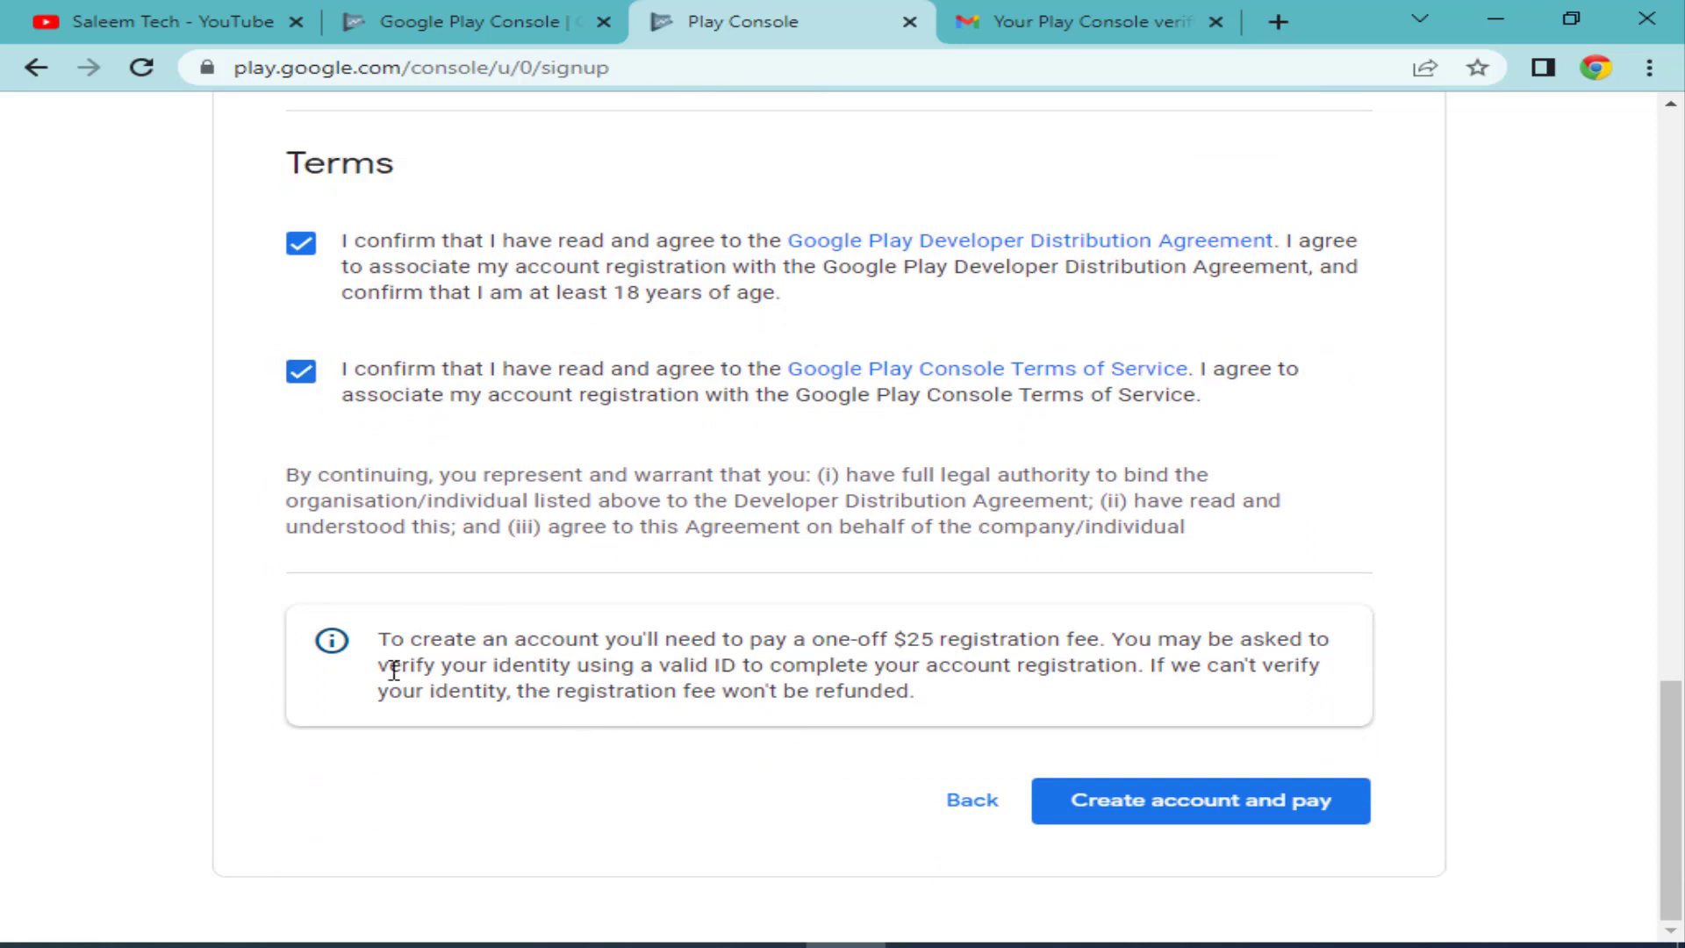
Review the $25 registration fee notice and submit the form with 'Create account and pay'.
left_click_drag(383, 643, 1108, 660)
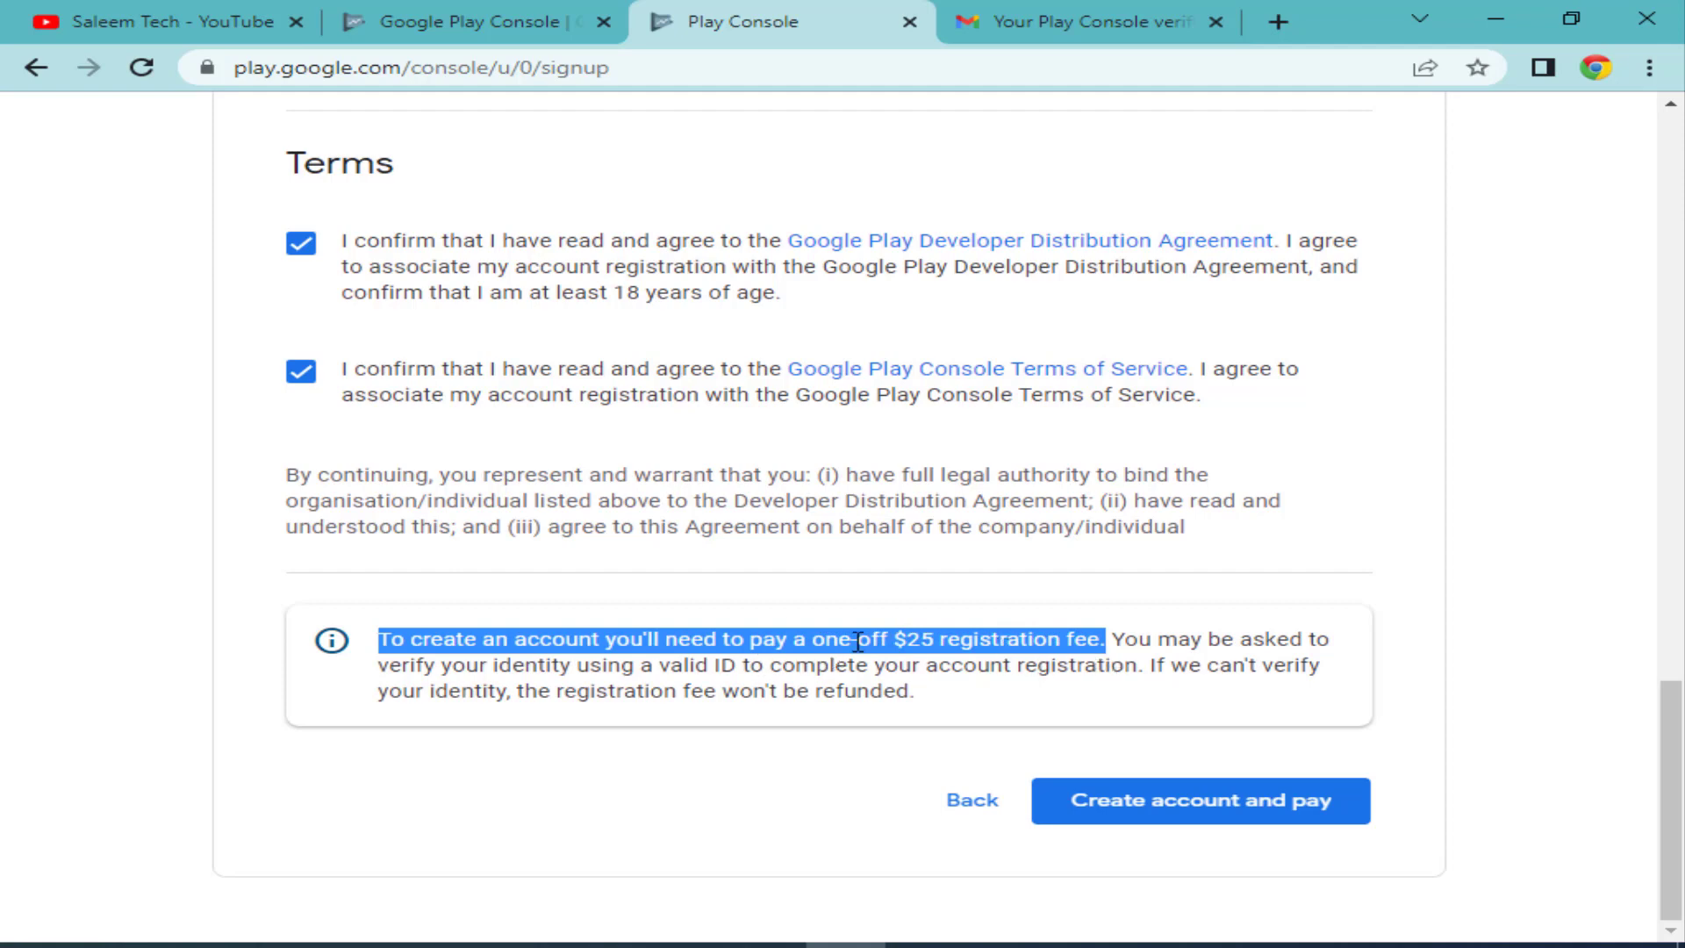
left_click(916, 644)
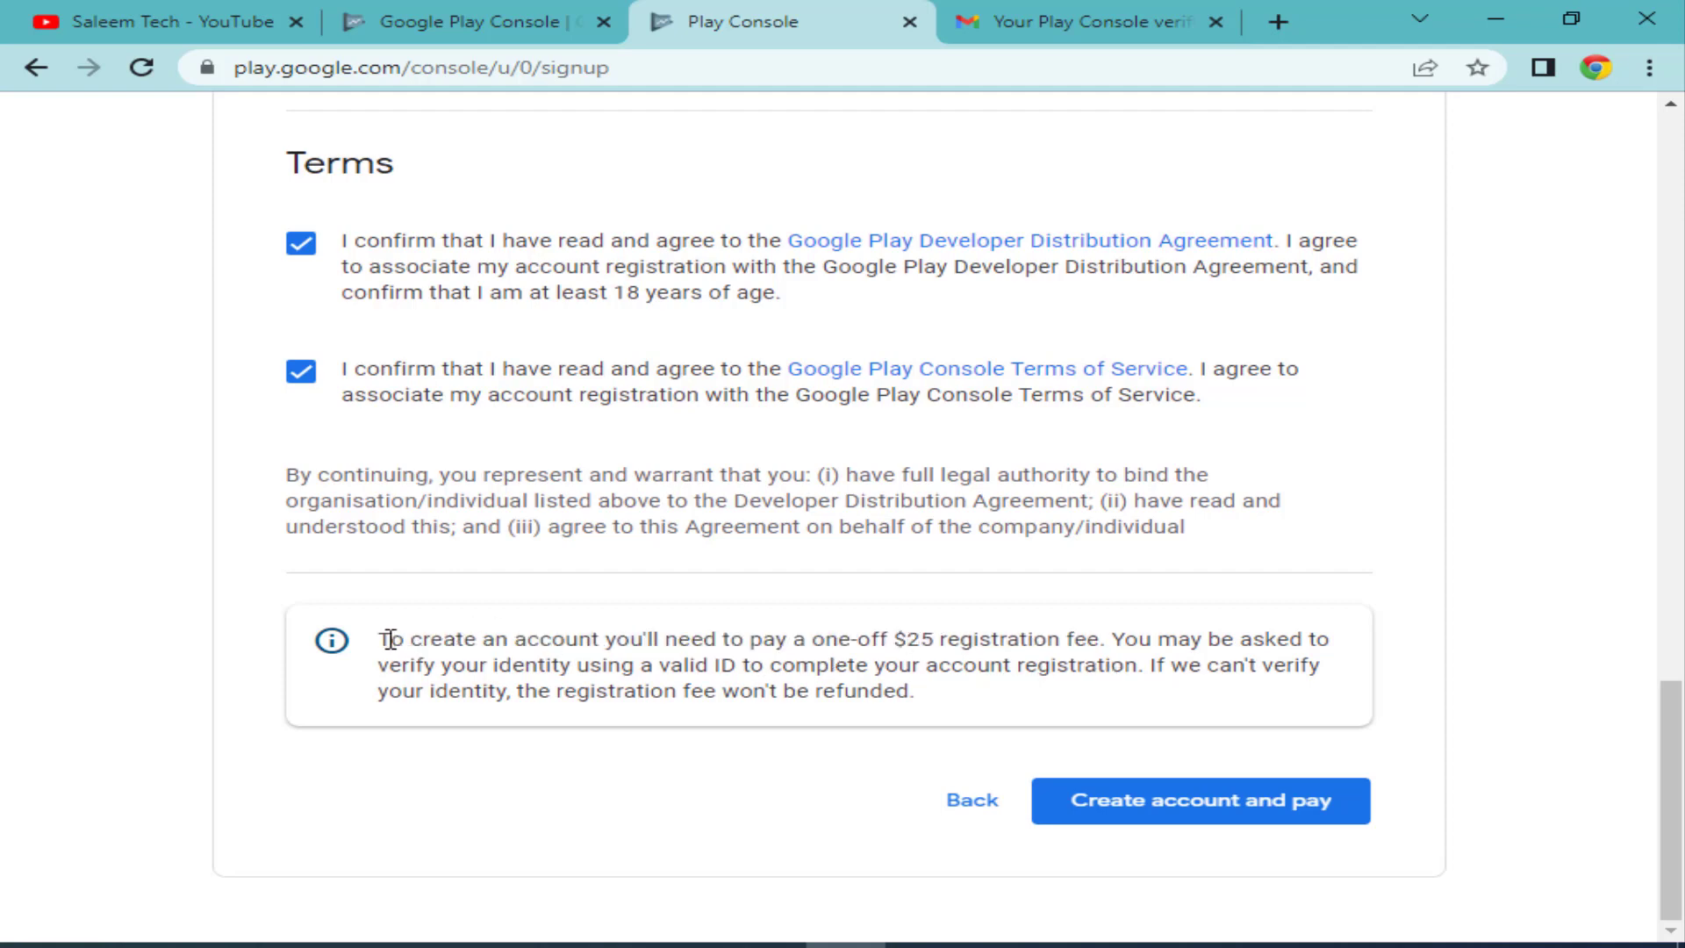
left_click_drag(384, 641, 1101, 640)
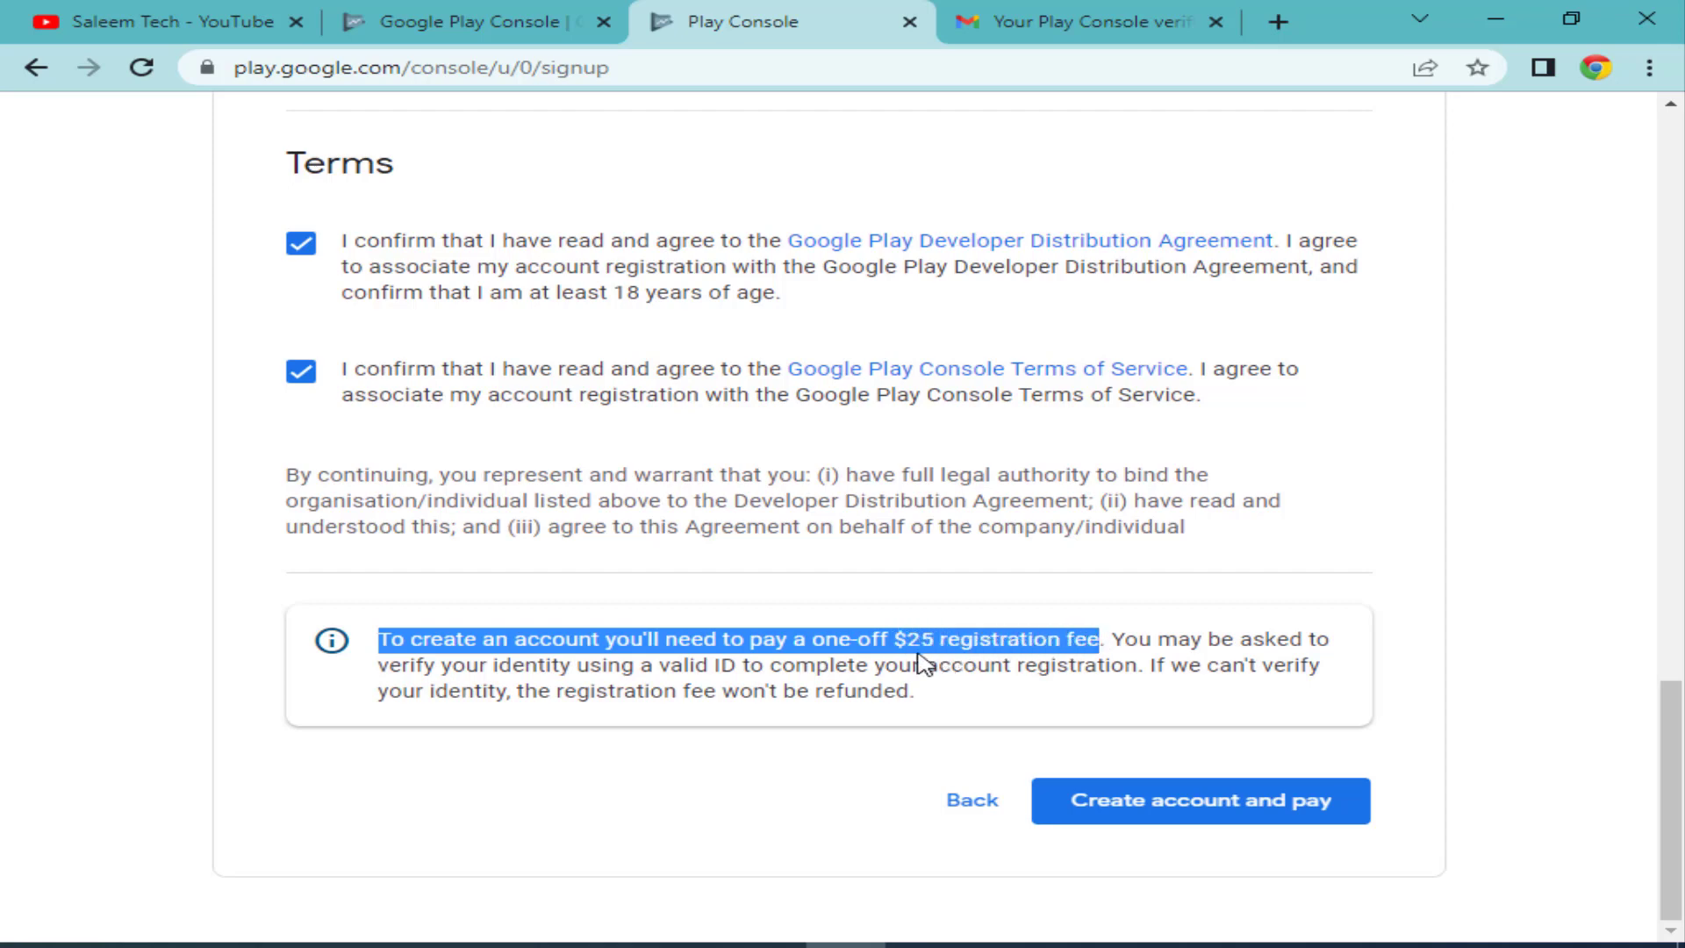
left_click_drag(928, 647, 920, 702)
left_click(822, 697)
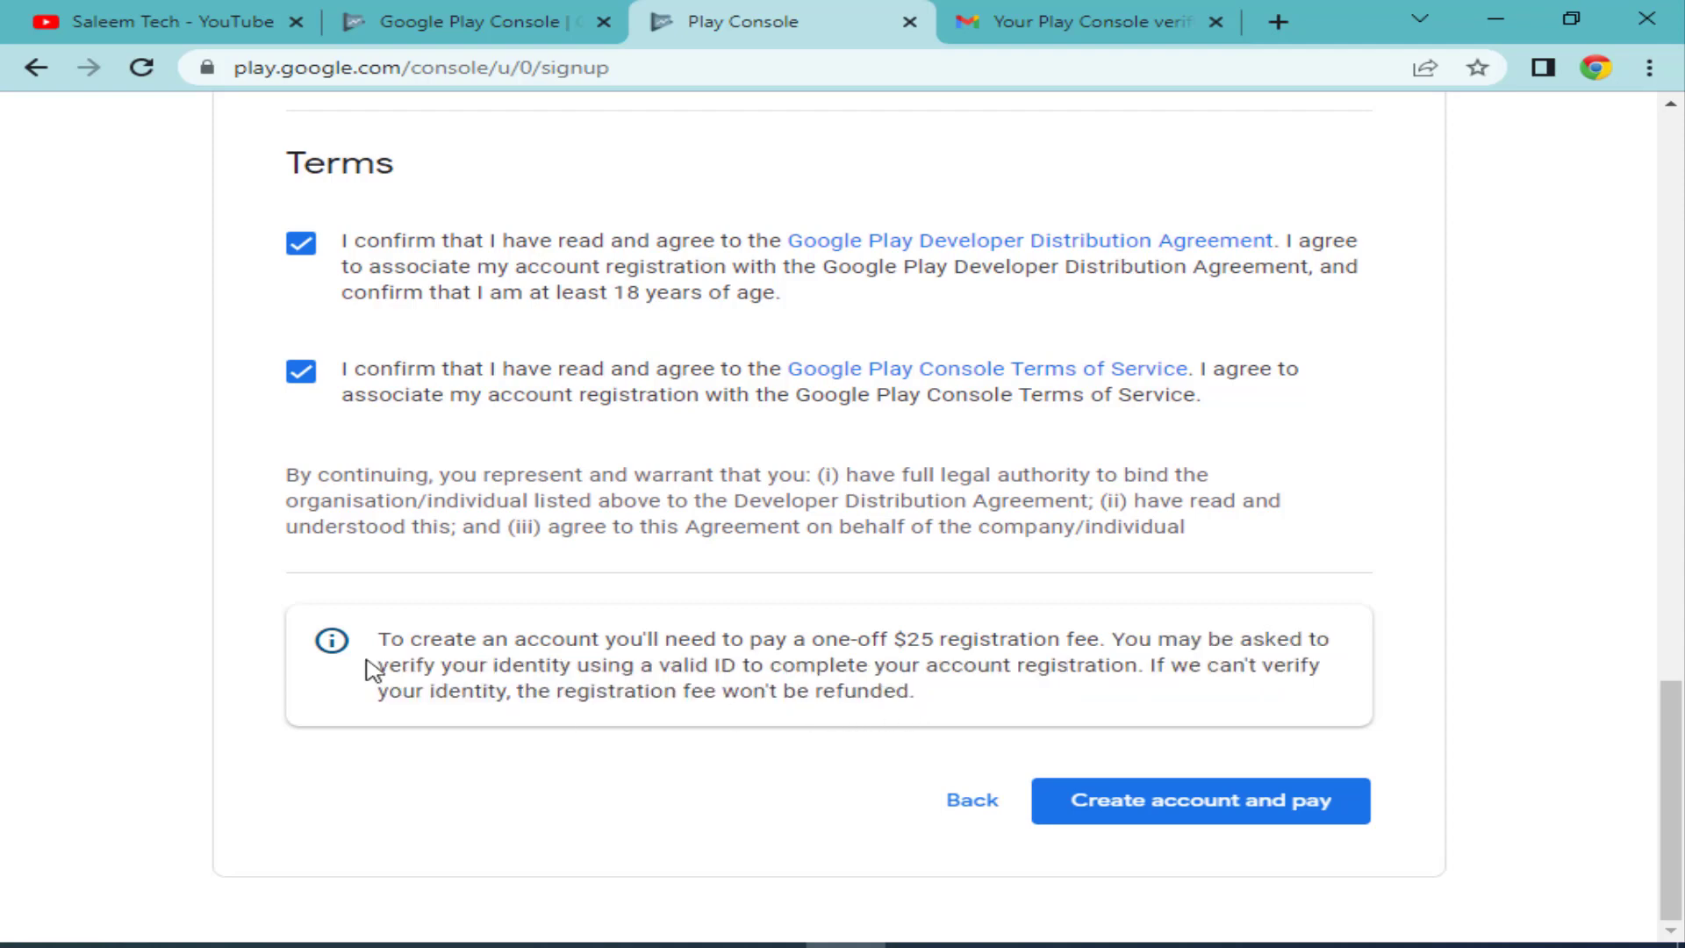
left_click_drag(369, 640, 941, 707)
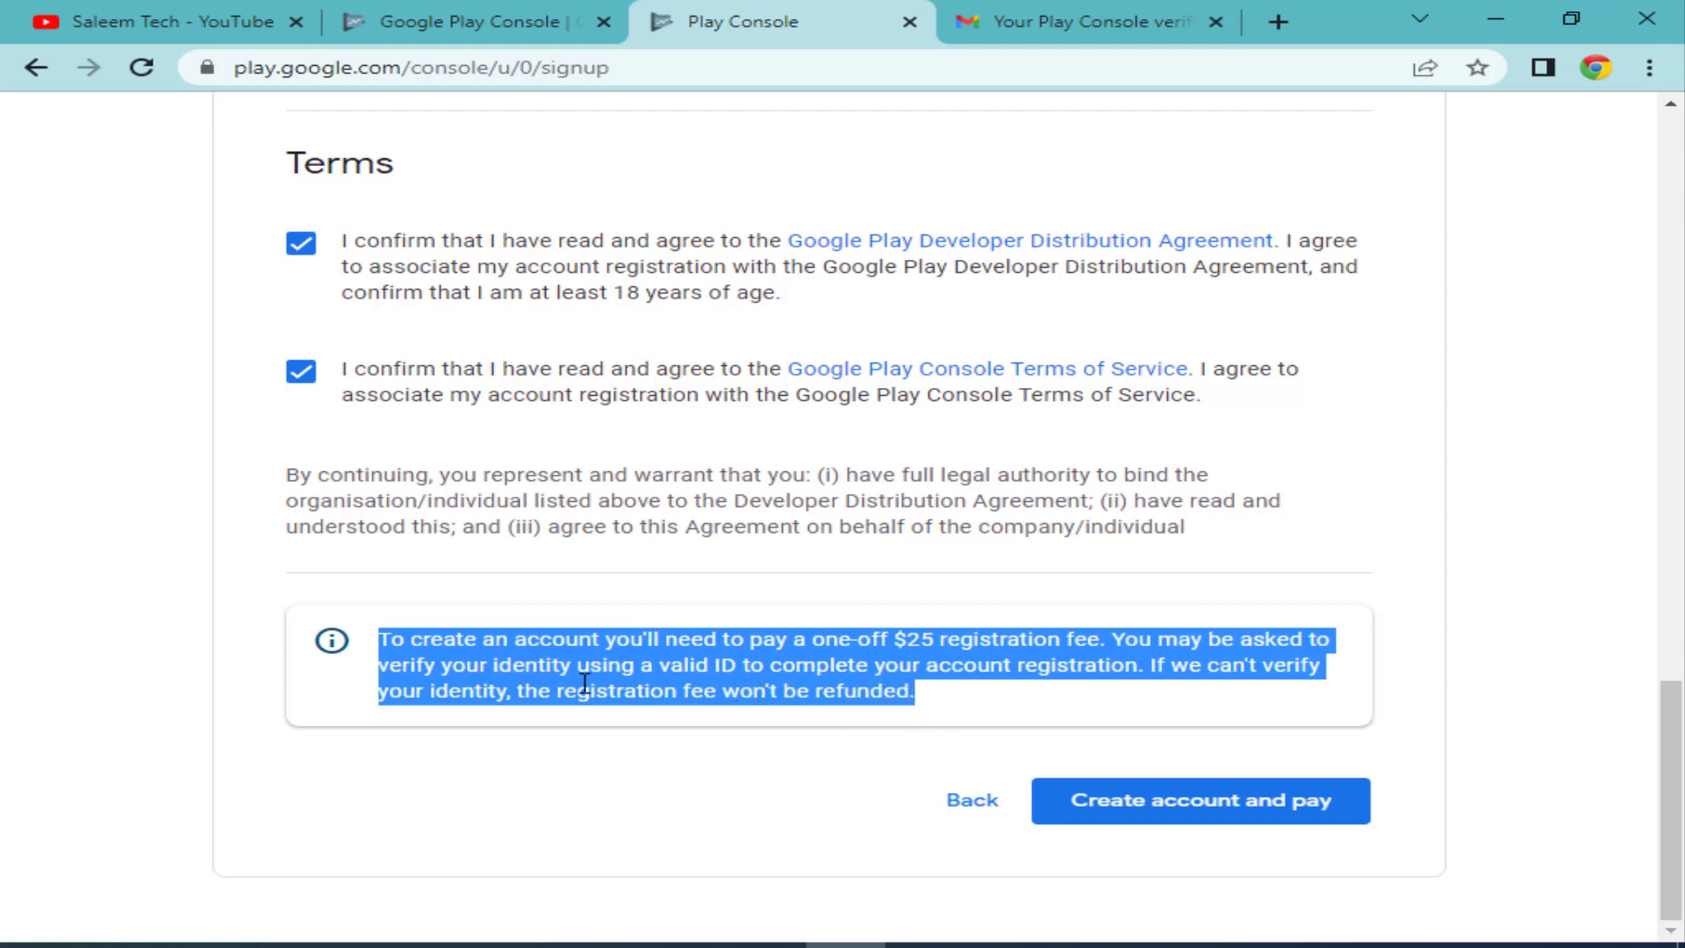
left_click(752, 757)
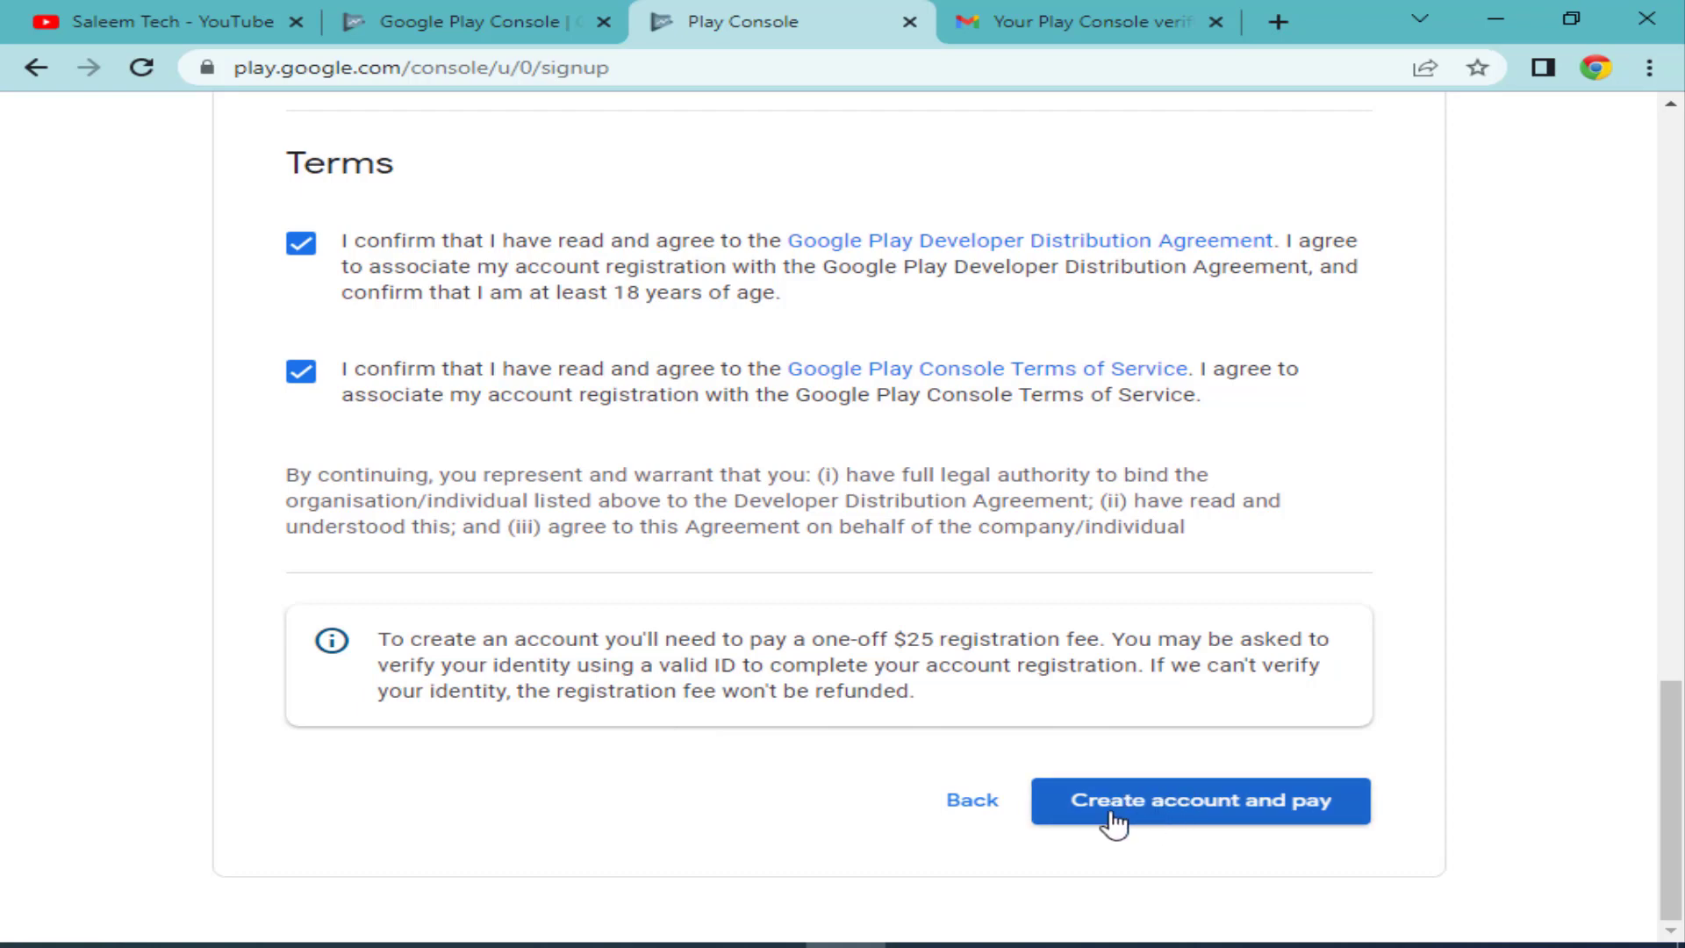
left_click(1198, 816)
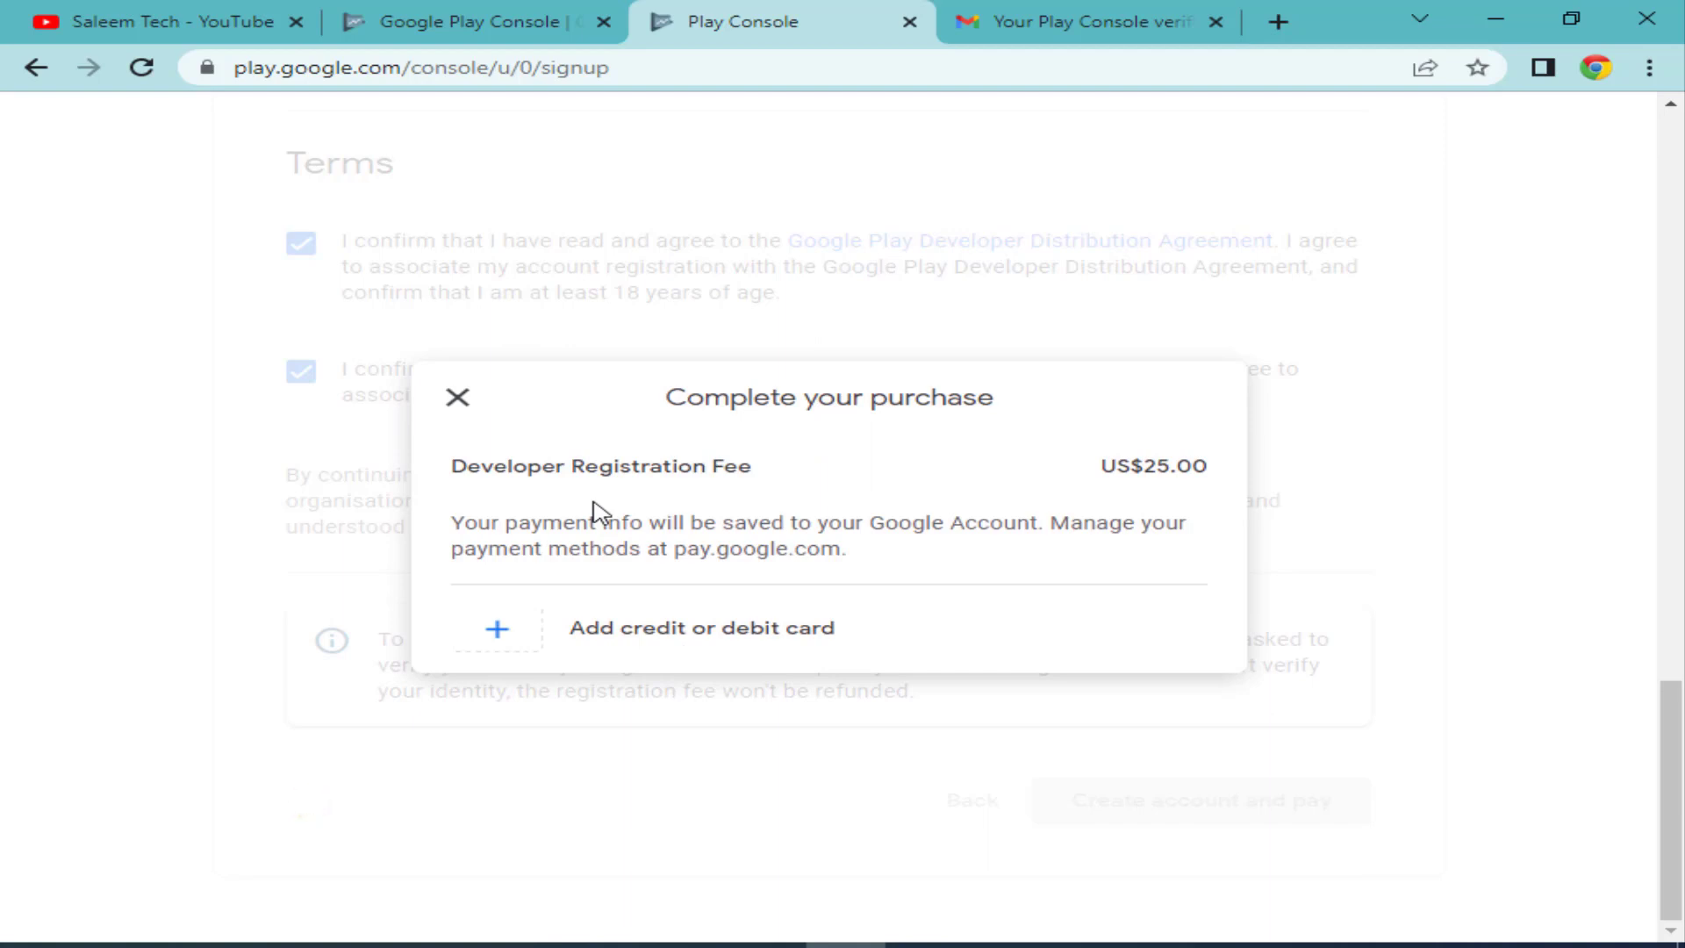
Check the US$25.00 Developer Registration Fee and bring up the 'Add credit or debit card' form.
left_click_drag(669, 396, 1012, 403)
left_click(718, 399)
left_click_drag(680, 397, 1080, 407)
left_click_drag(454, 467, 809, 480)
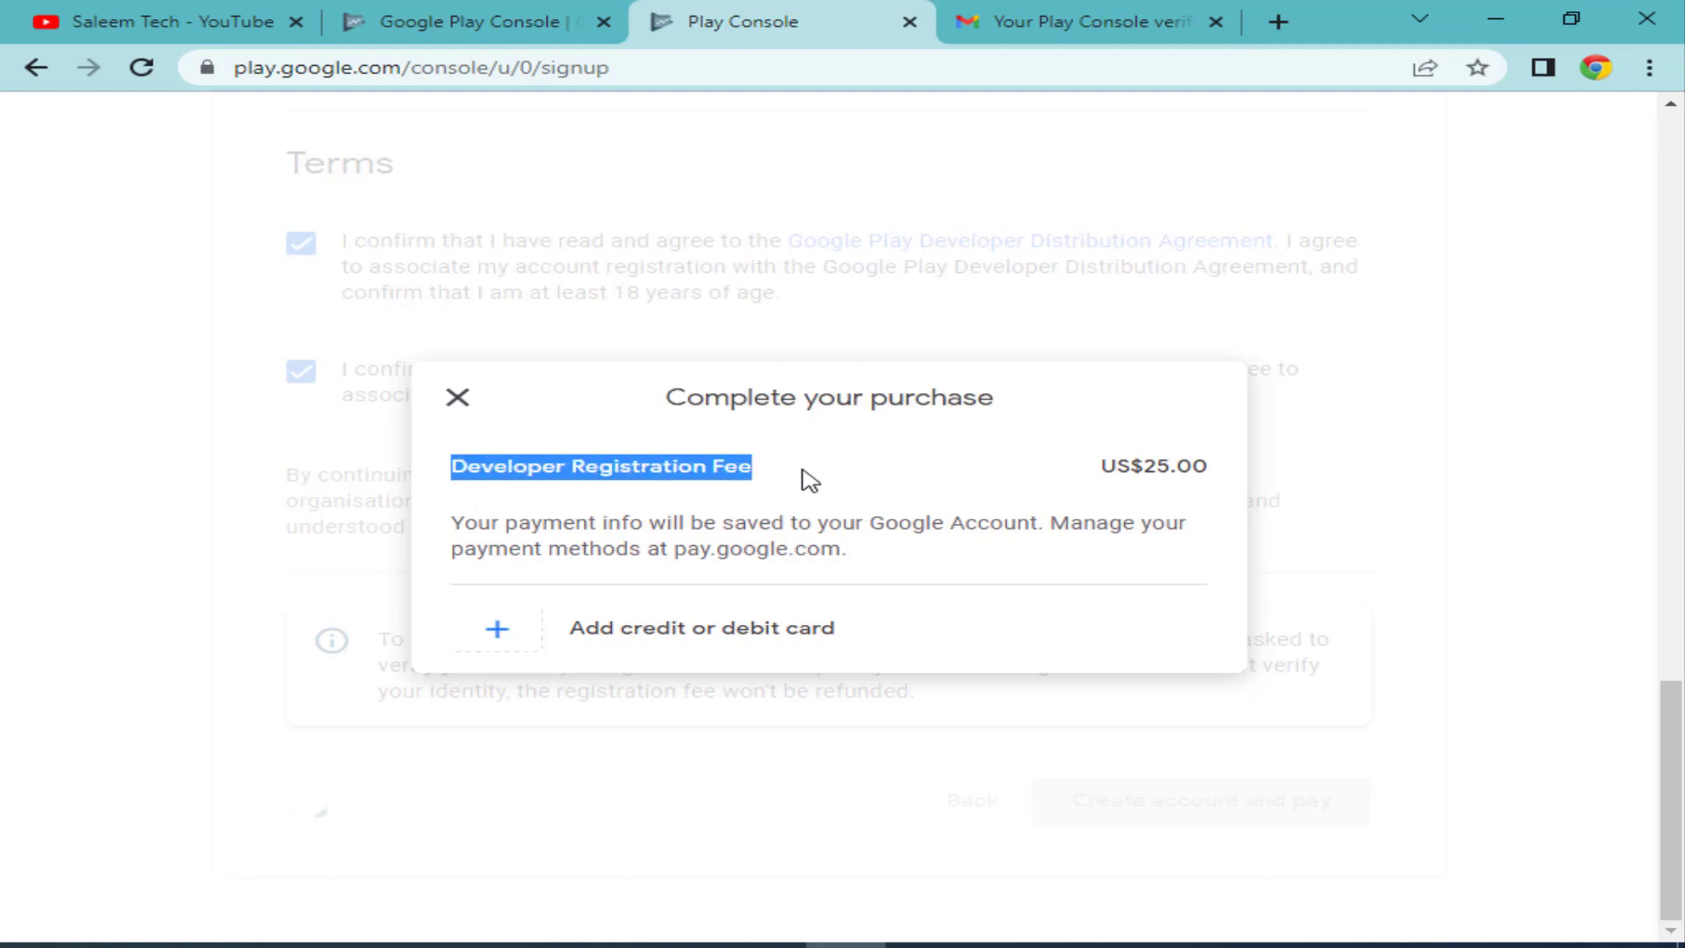
left_click_drag(1103, 471, 1227, 473)
left_click(1115, 458)
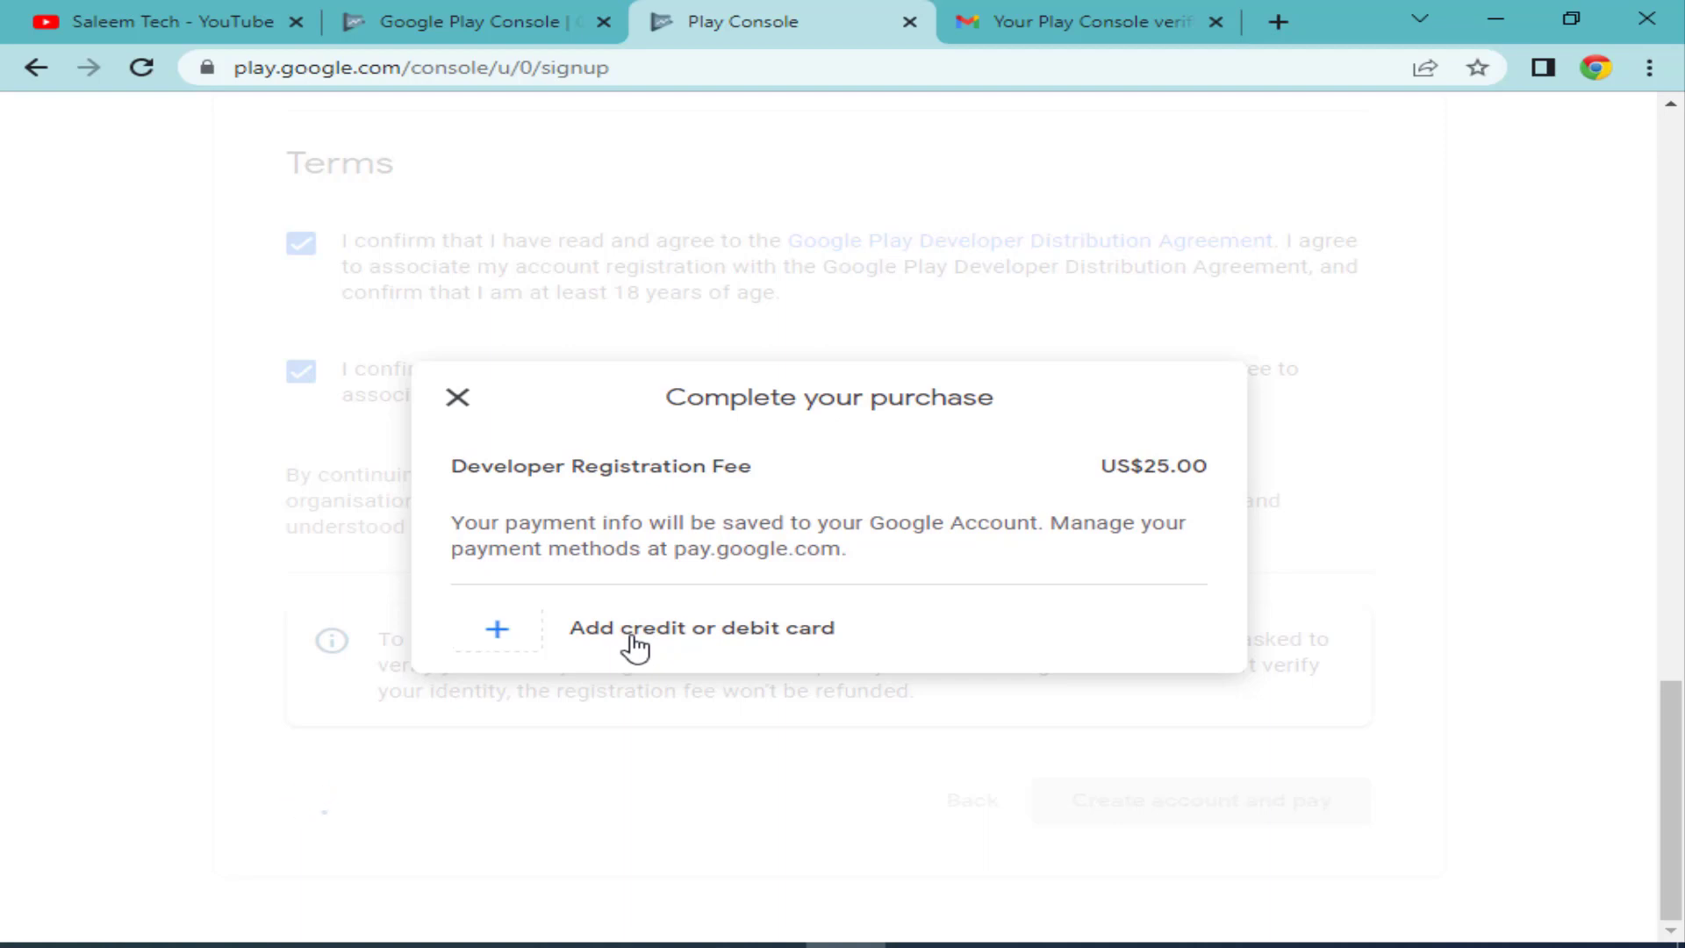
left_click(636, 639)
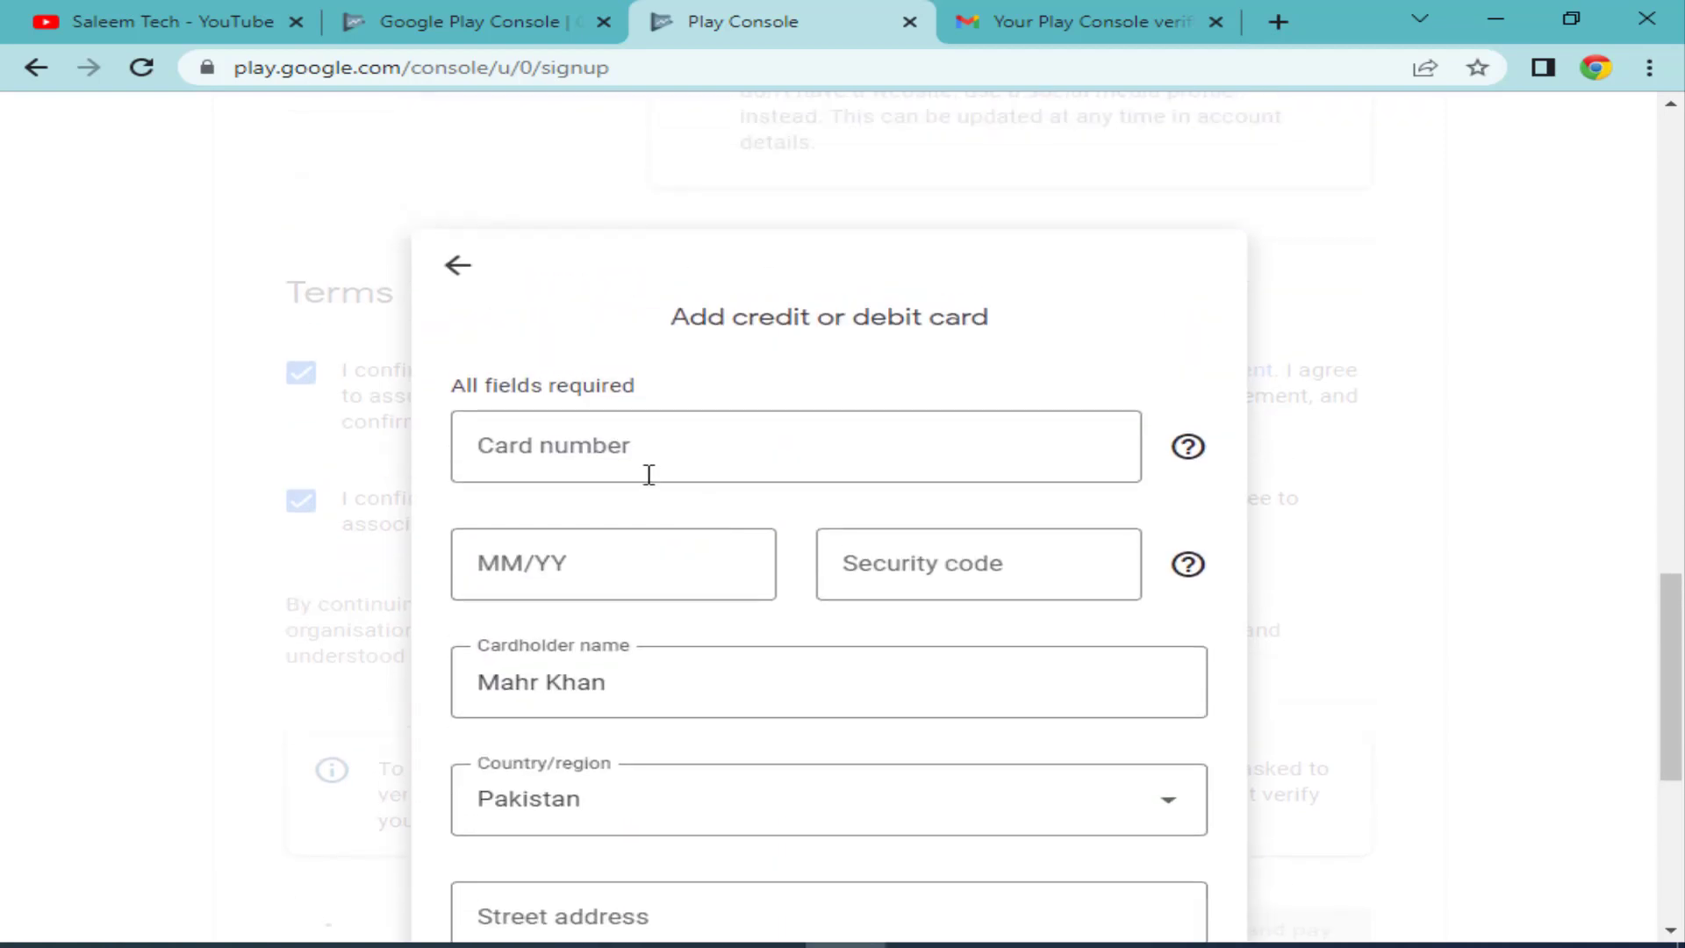
Step through card number, expiry and security code fields, then delete the prefilled cardholder name.
left_click_drag(449, 387, 669, 395)
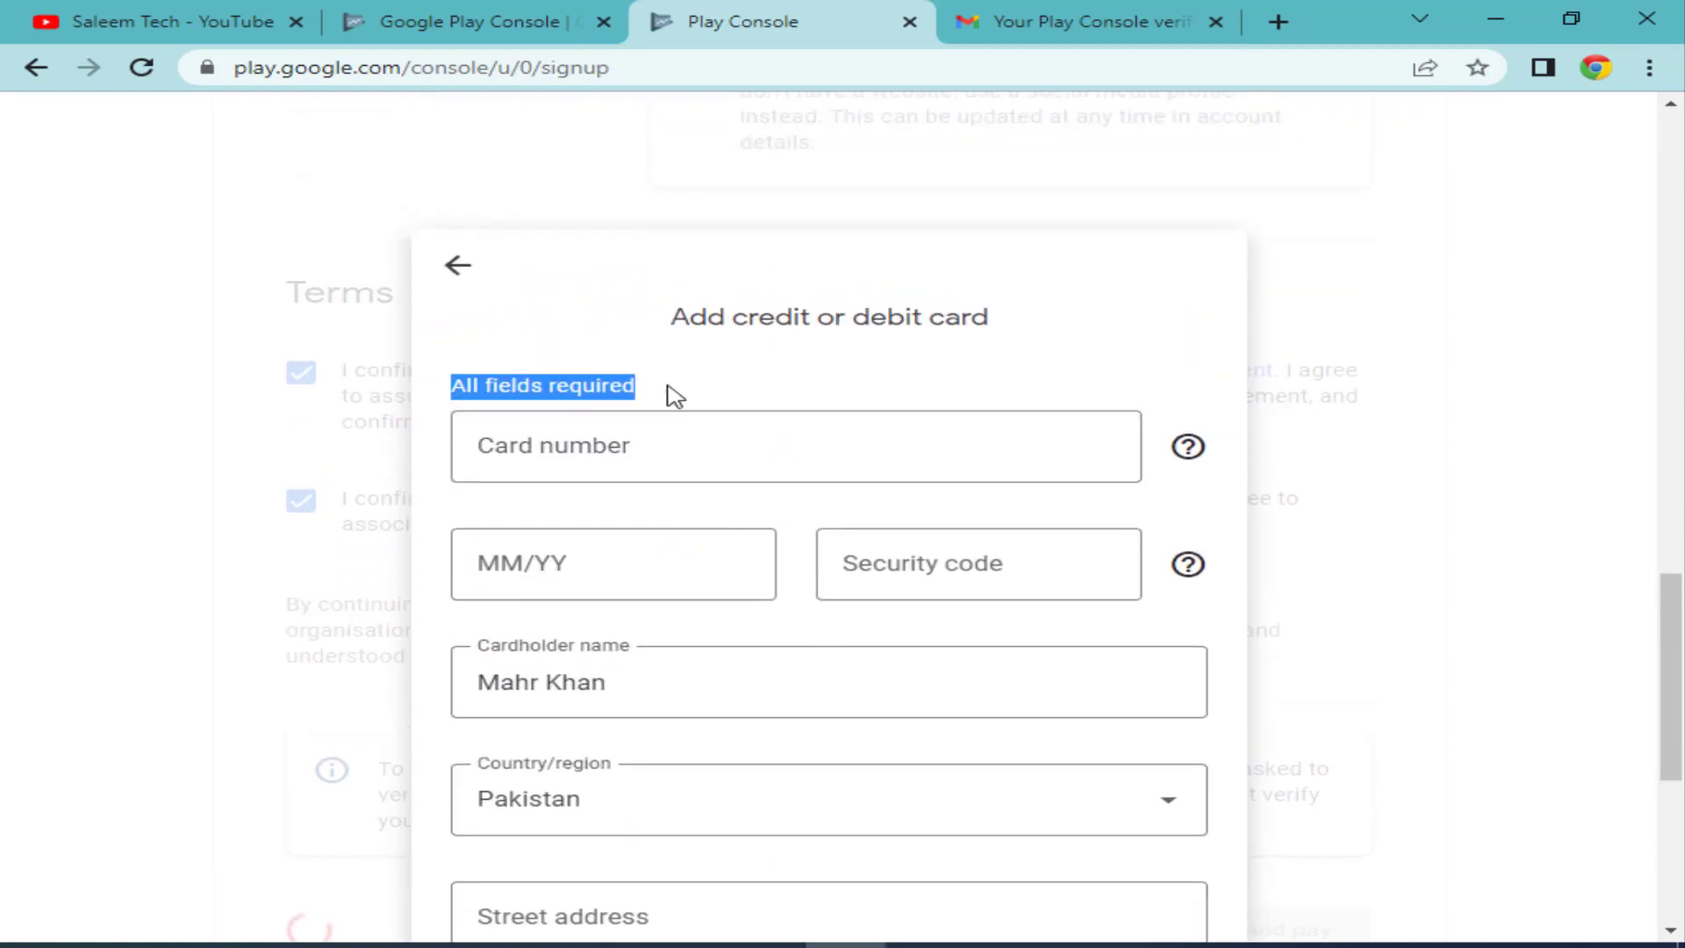
left_click(555, 442)
left_click(576, 454)
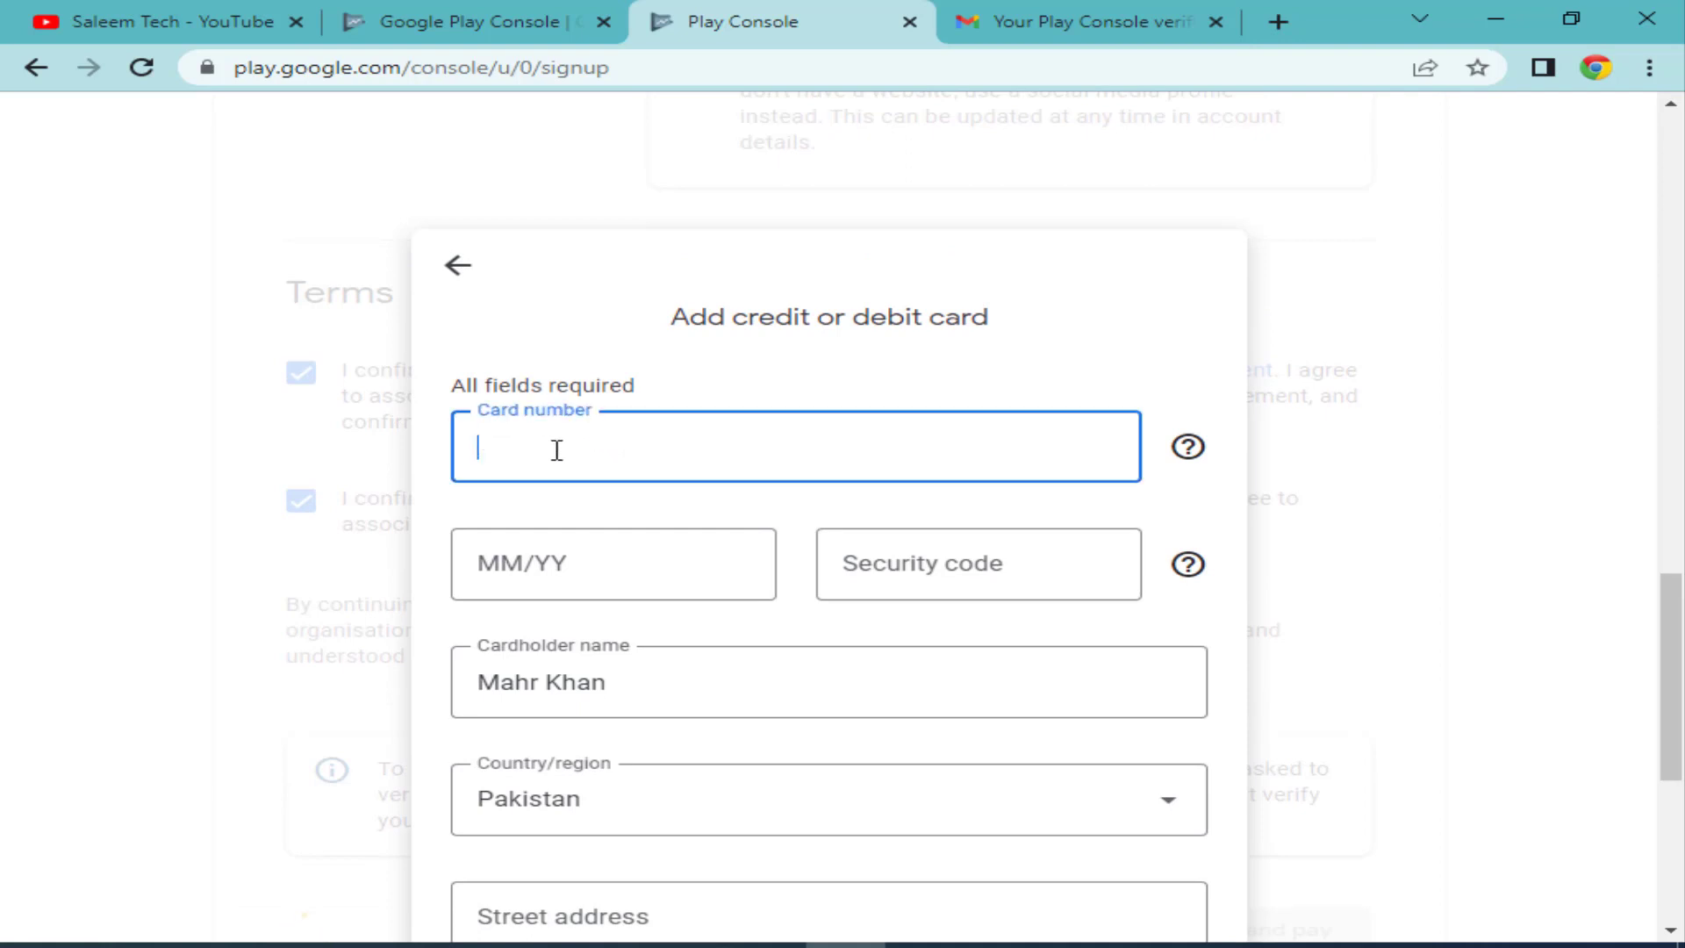
scroll(696, 586, "down", 1)
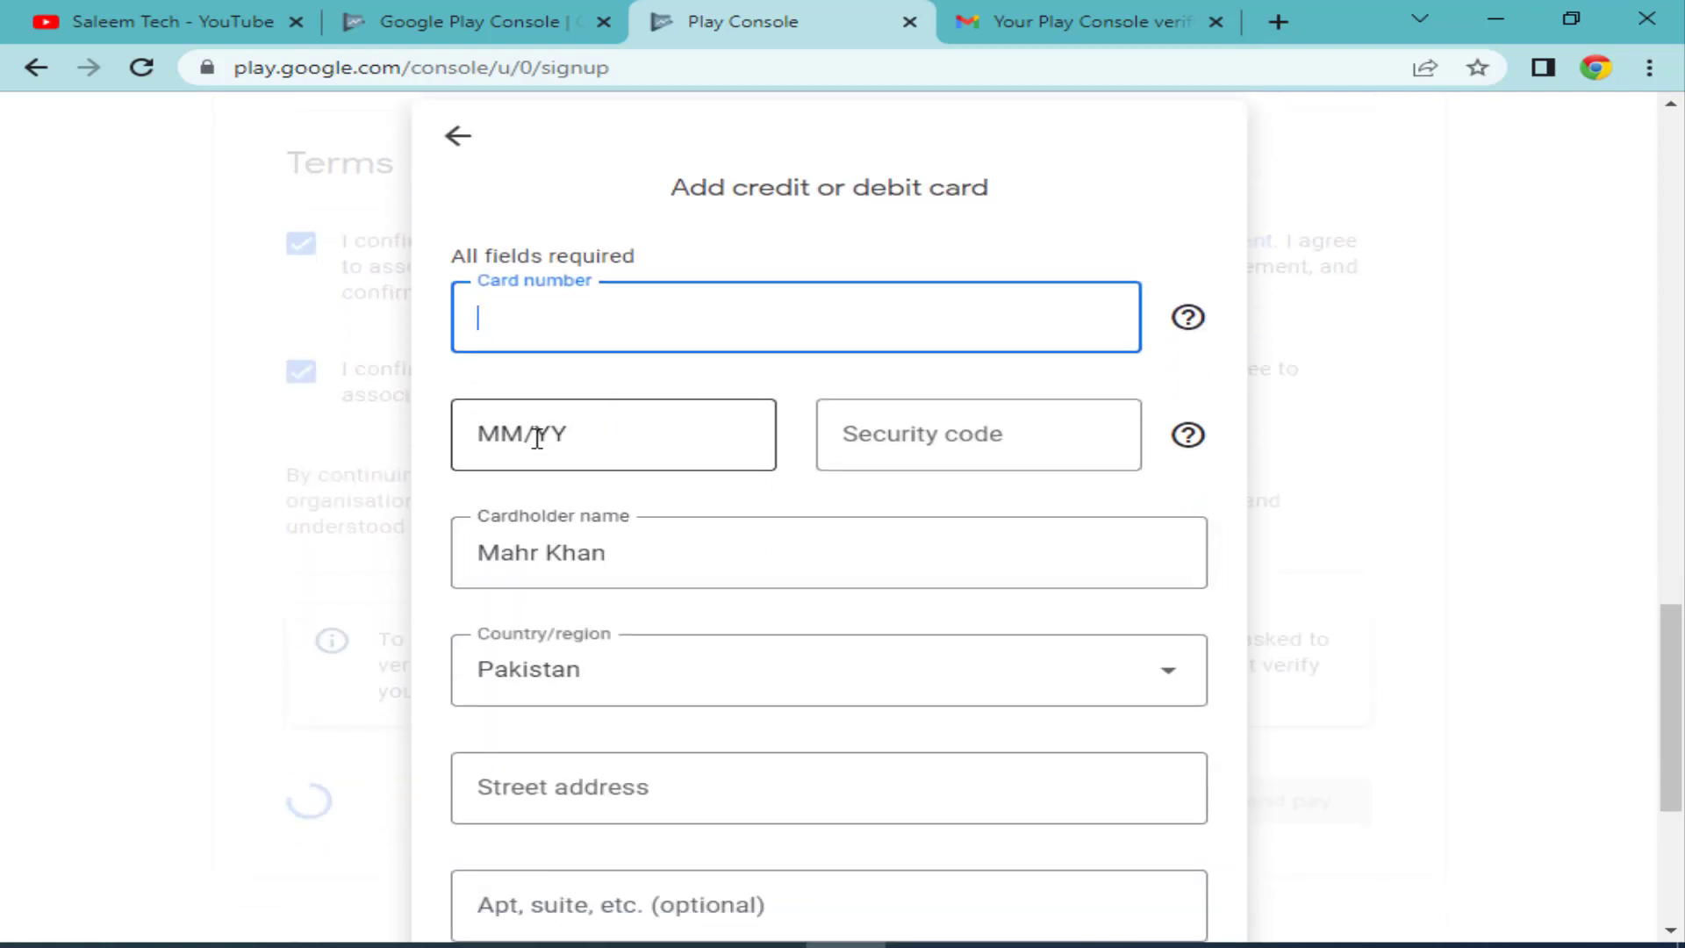
left_click(537, 439)
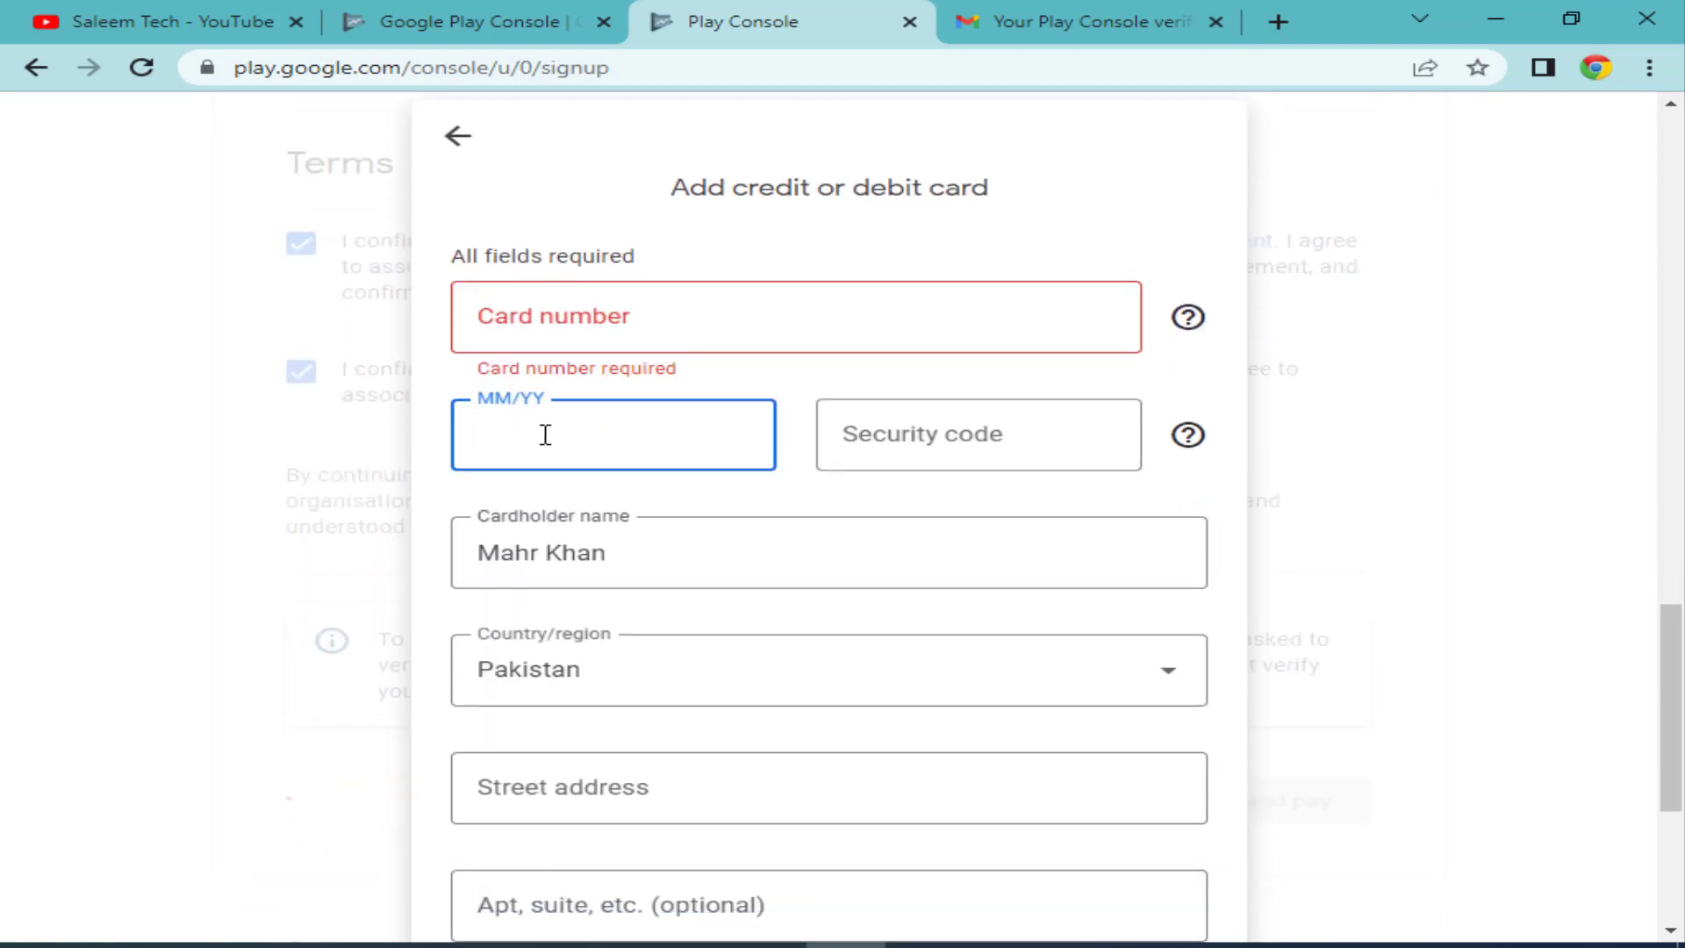
left_click(964, 442)
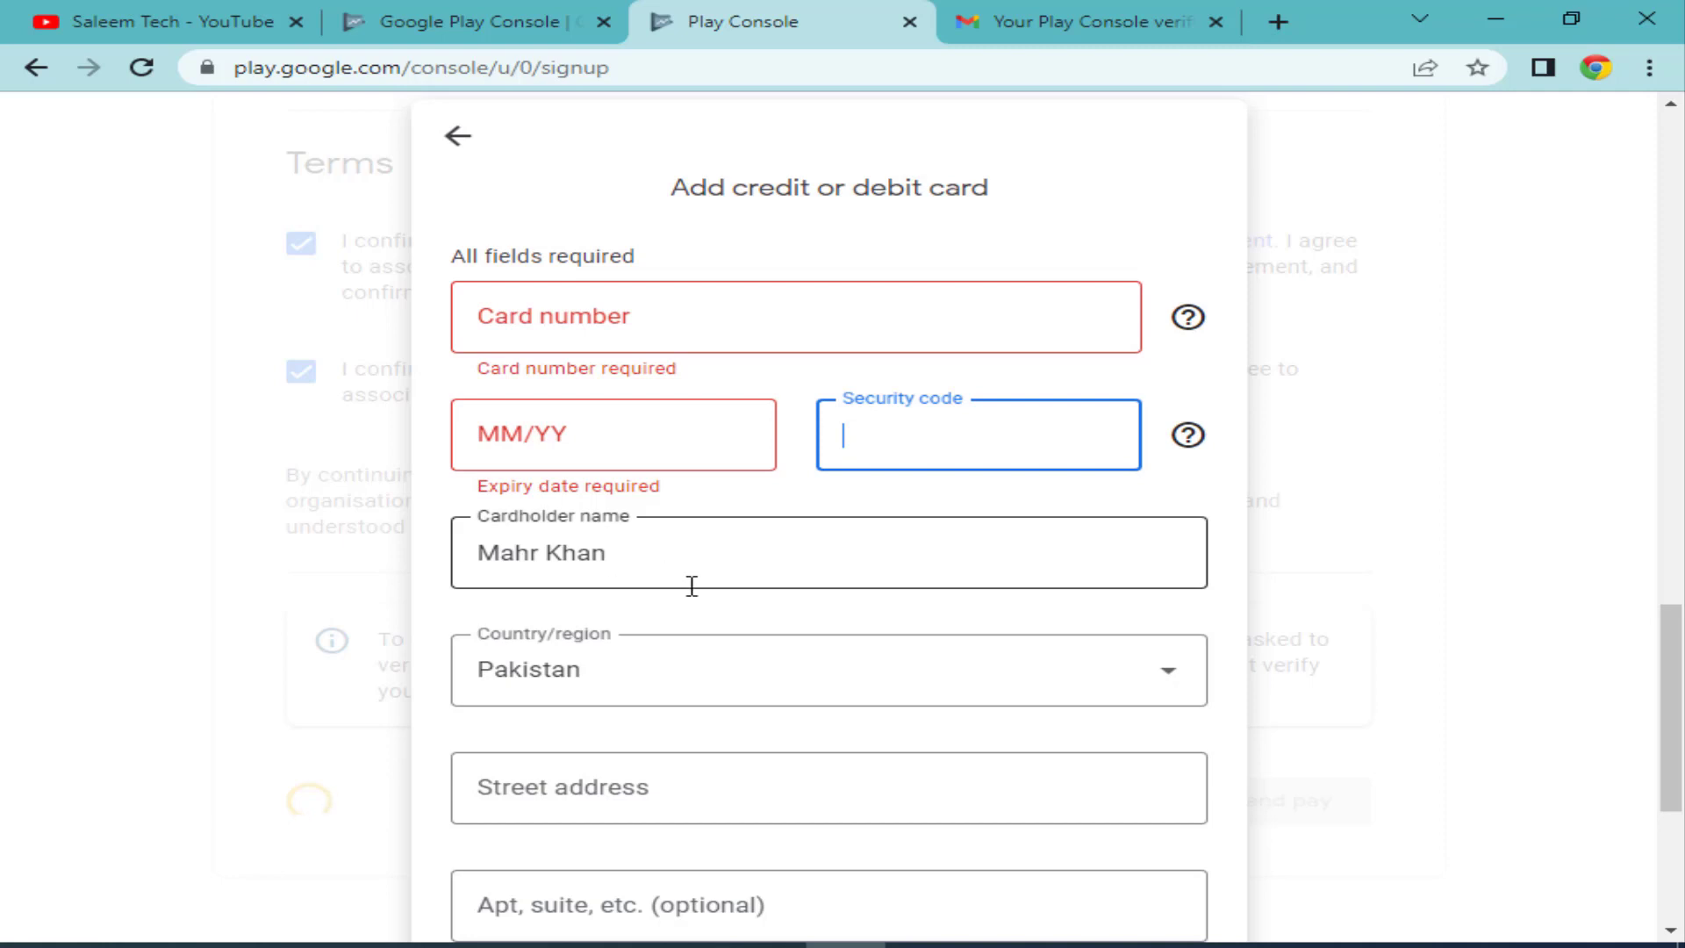
left_click(598, 559)
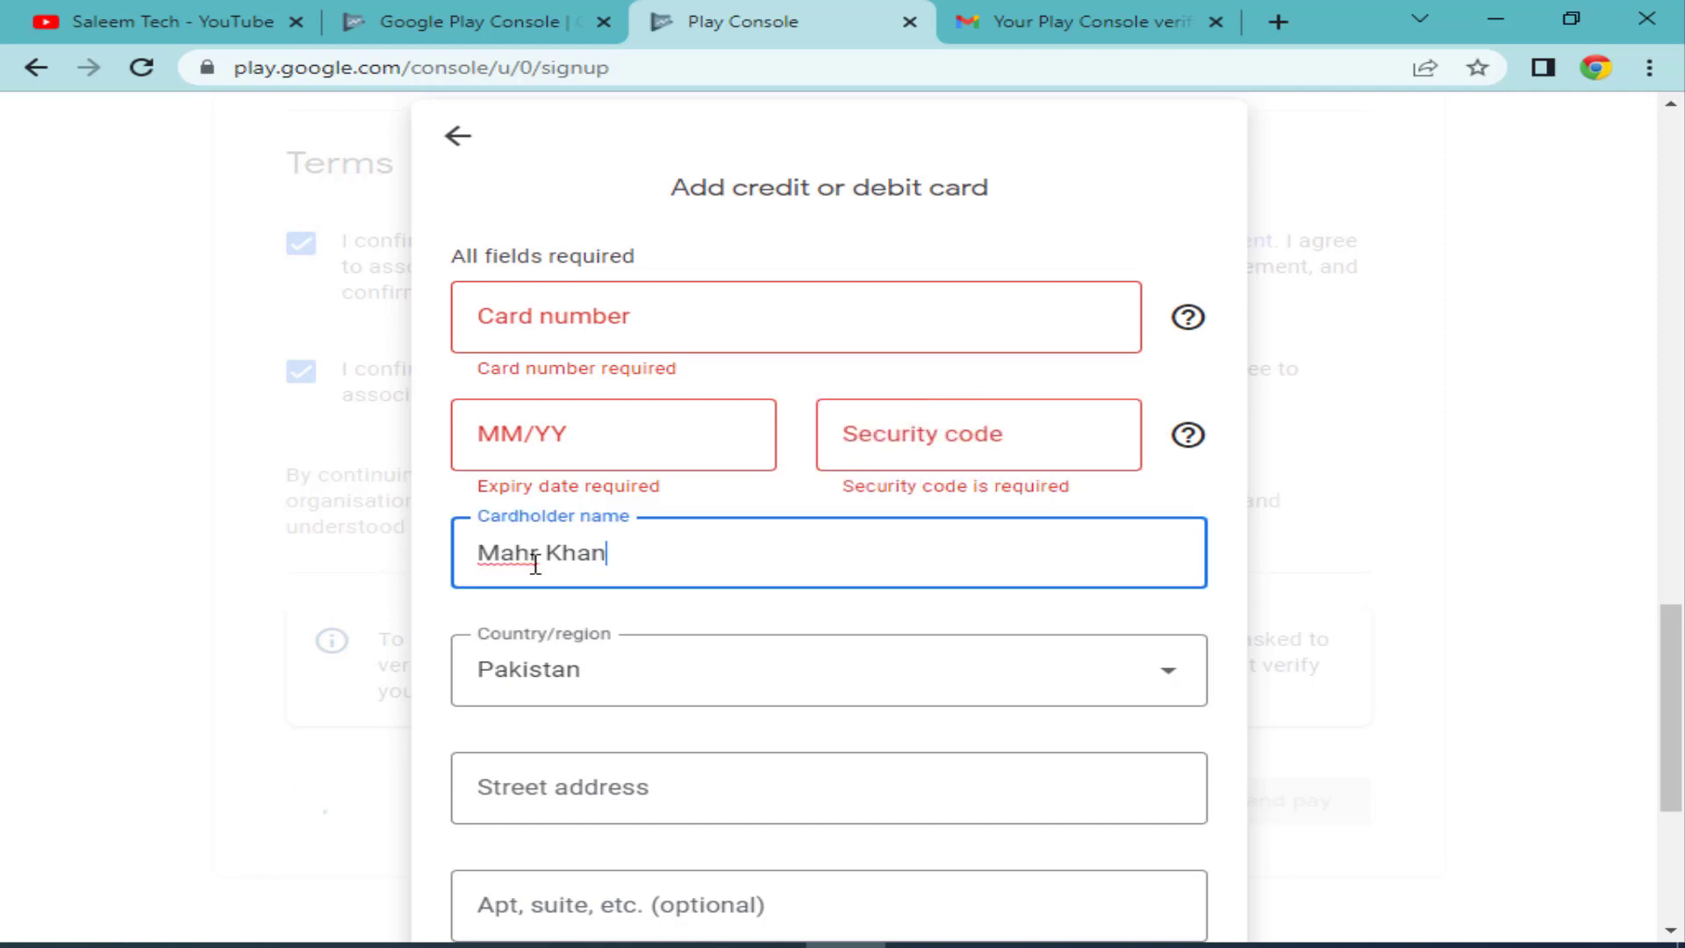
key("ctrl+a")
key("BackSpace")
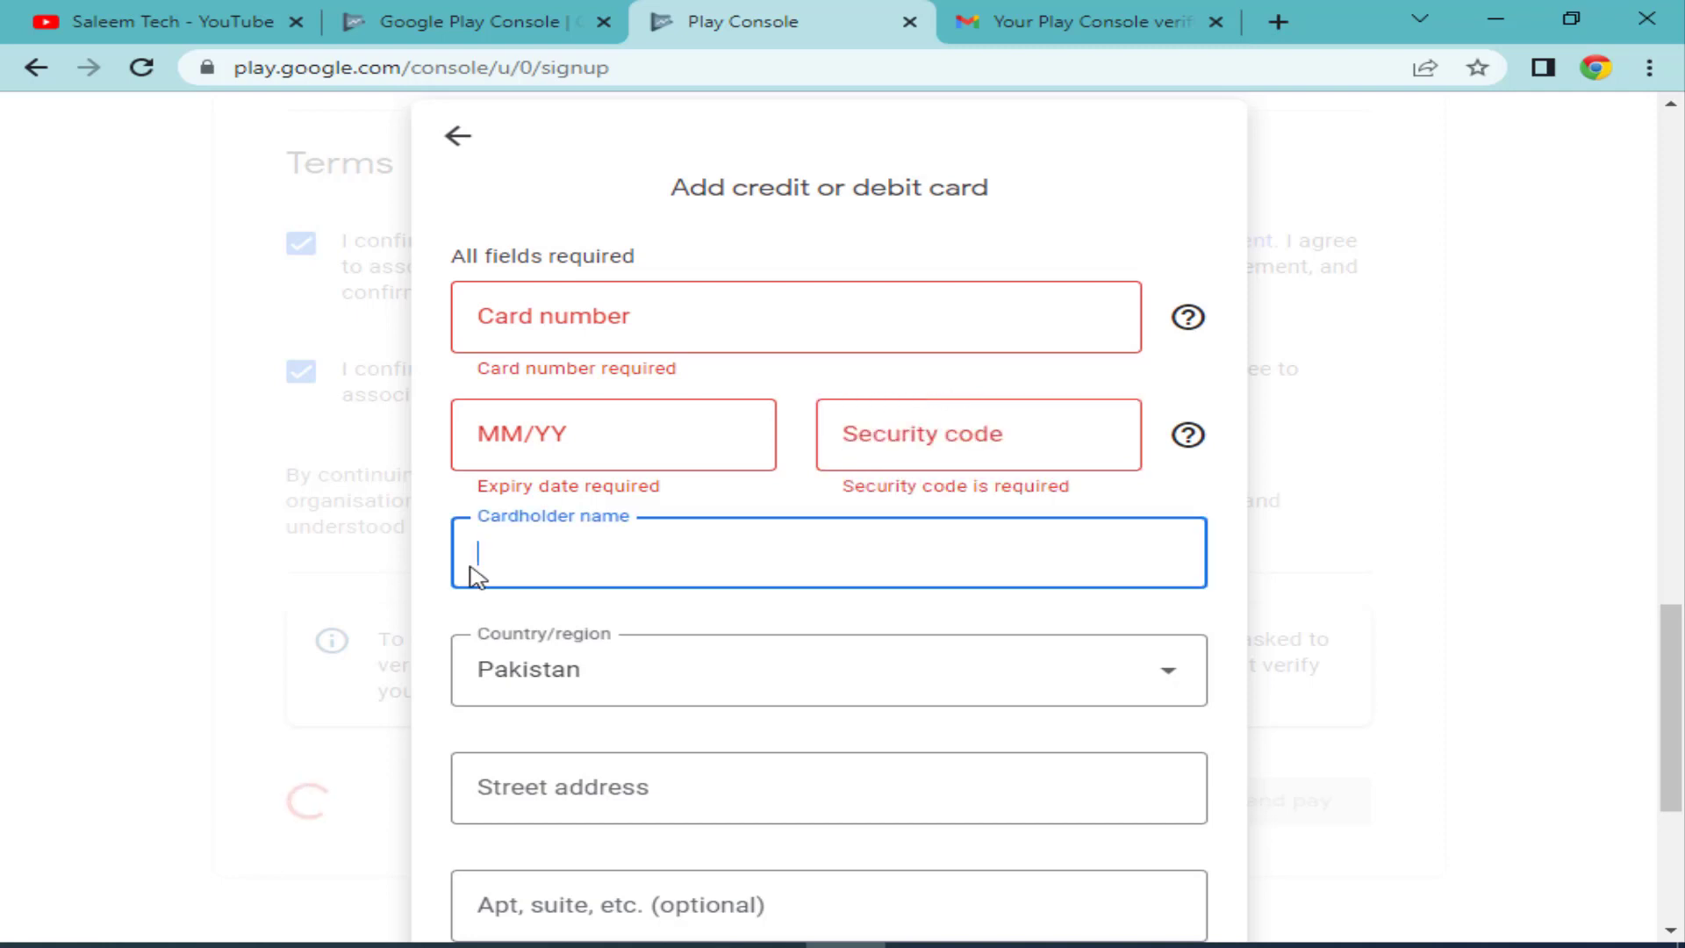
Visit the street address and postcode fields, then return to the purchase summary without saving.
scroll(714, 726, "down", 3)
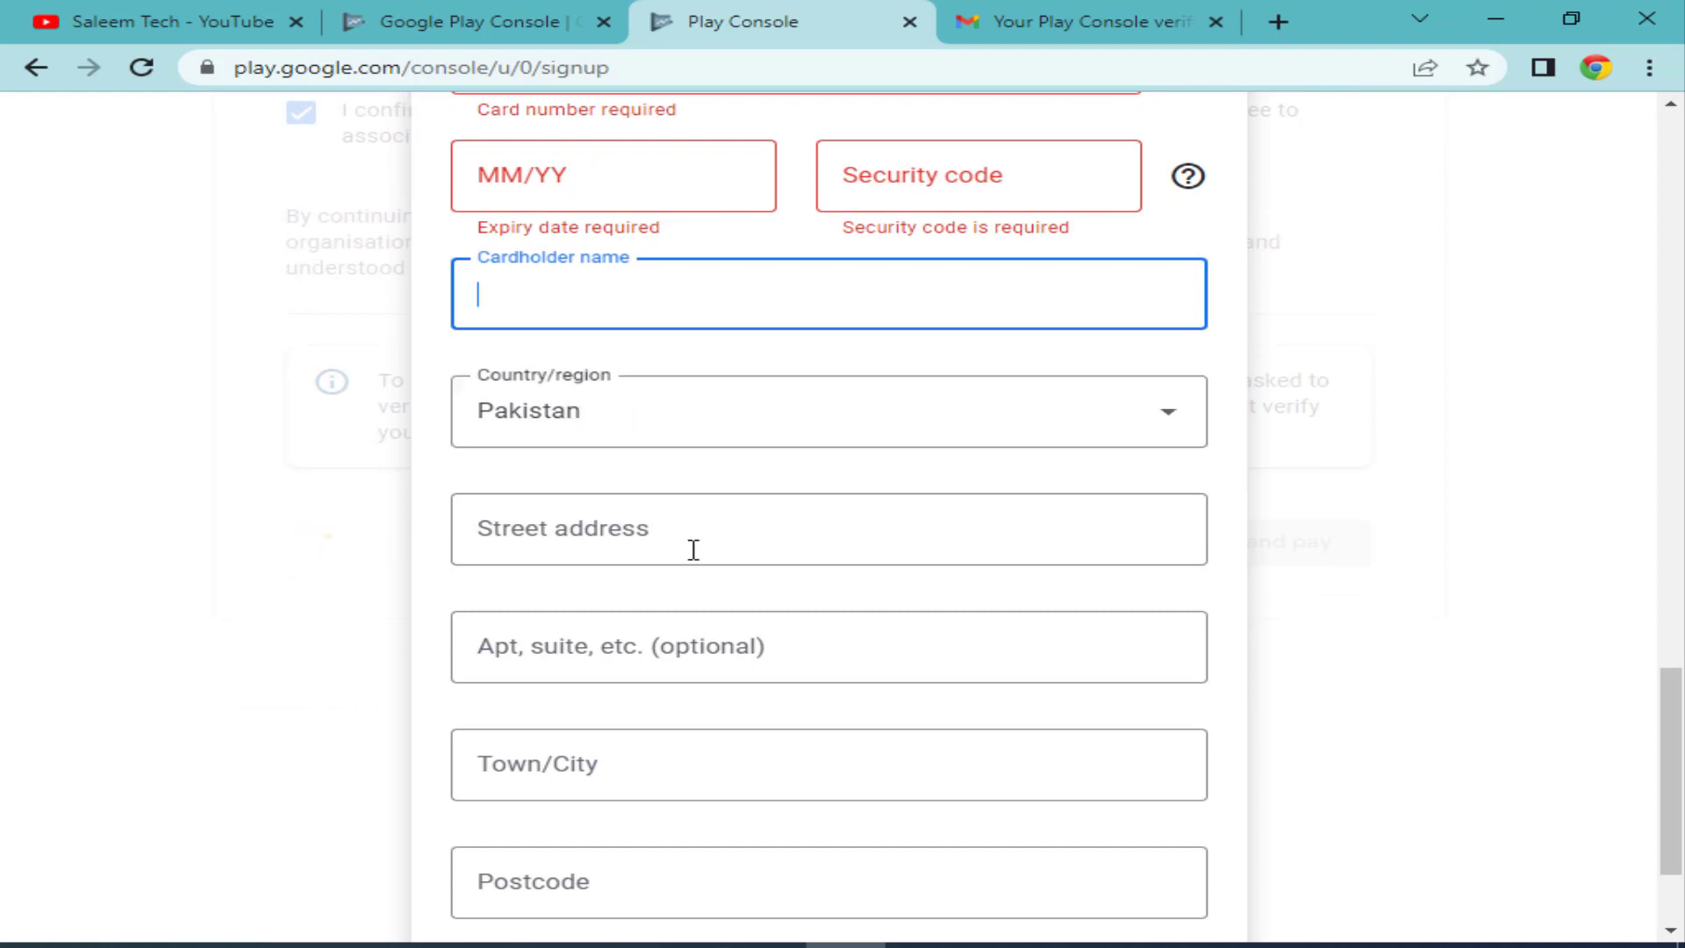
left_click(620, 519)
left_click(343, 647)
scroll(741, 782, "down", 2)
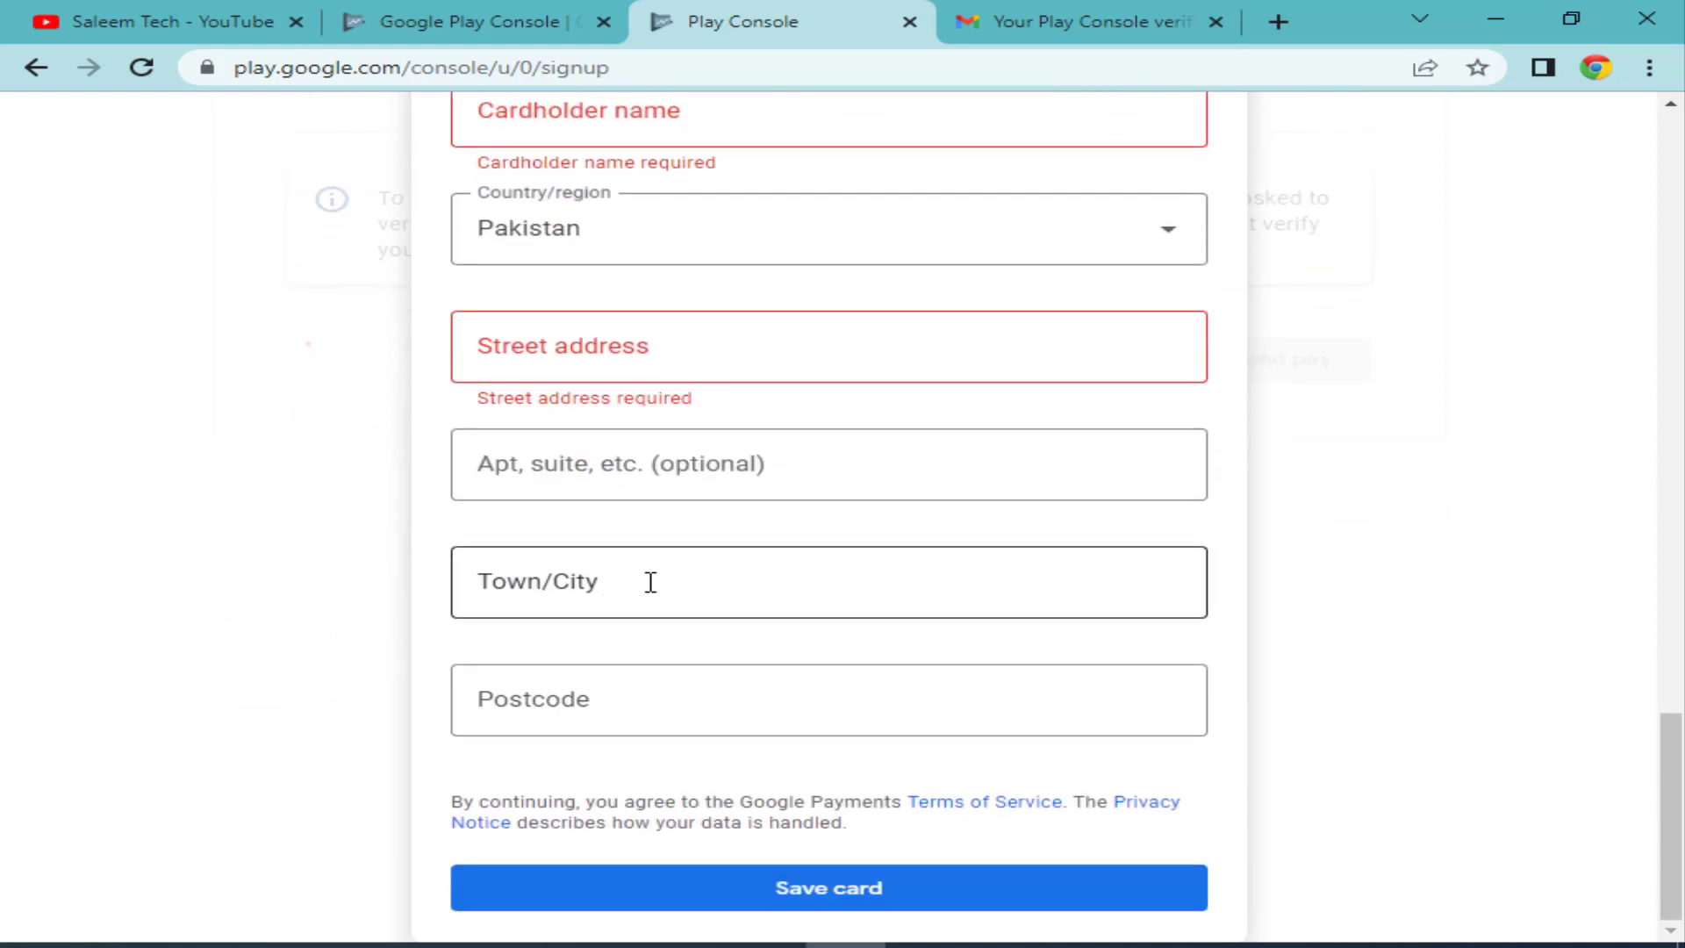
left_click(594, 700)
left_click(375, 709)
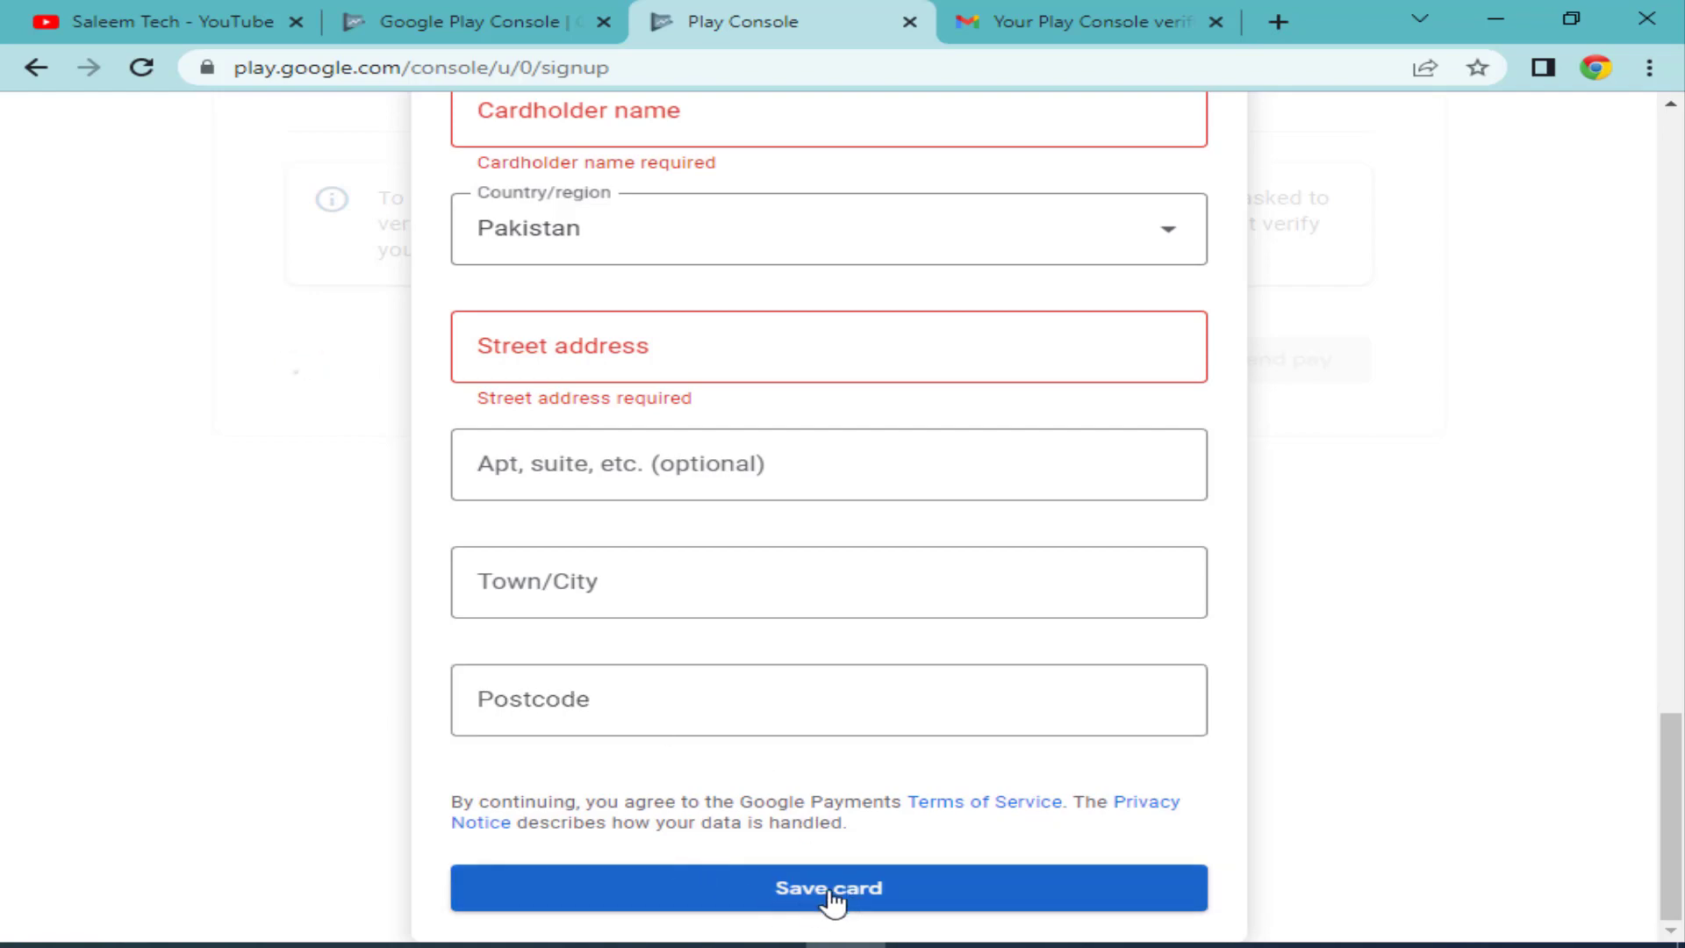
scroll(951, 857, "up", 8)
scroll(955, 843, "down", 3)
scroll(904, 882, "down", 5)
scroll(829, 773, "up", 7)
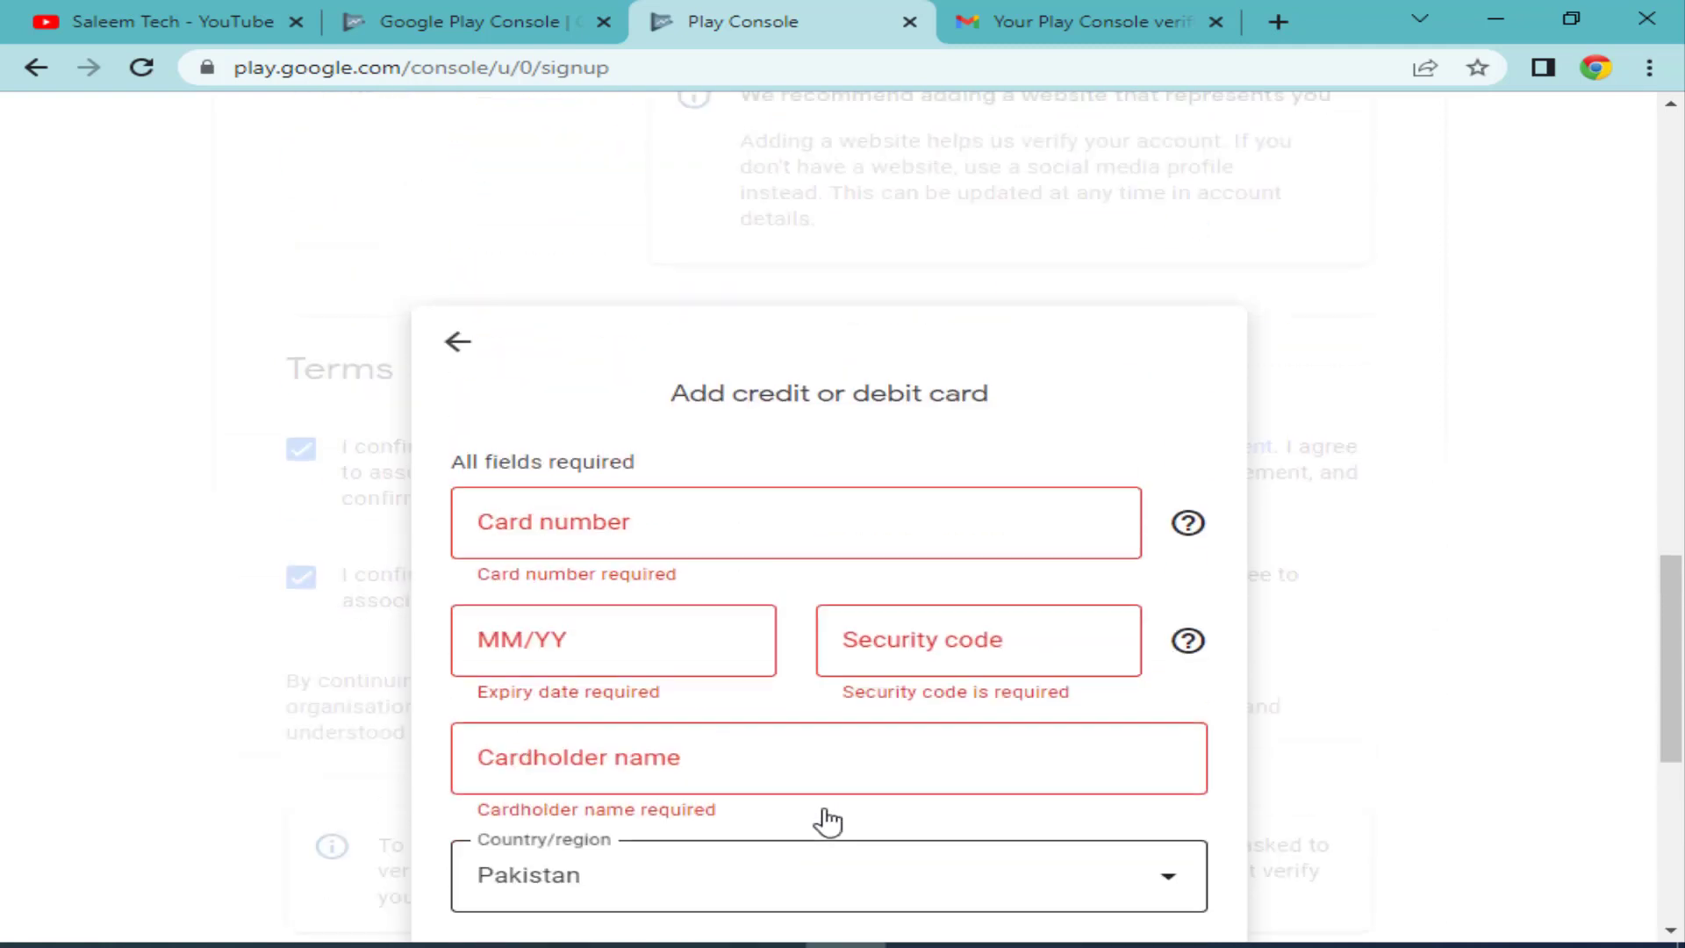
left_click(457, 350)
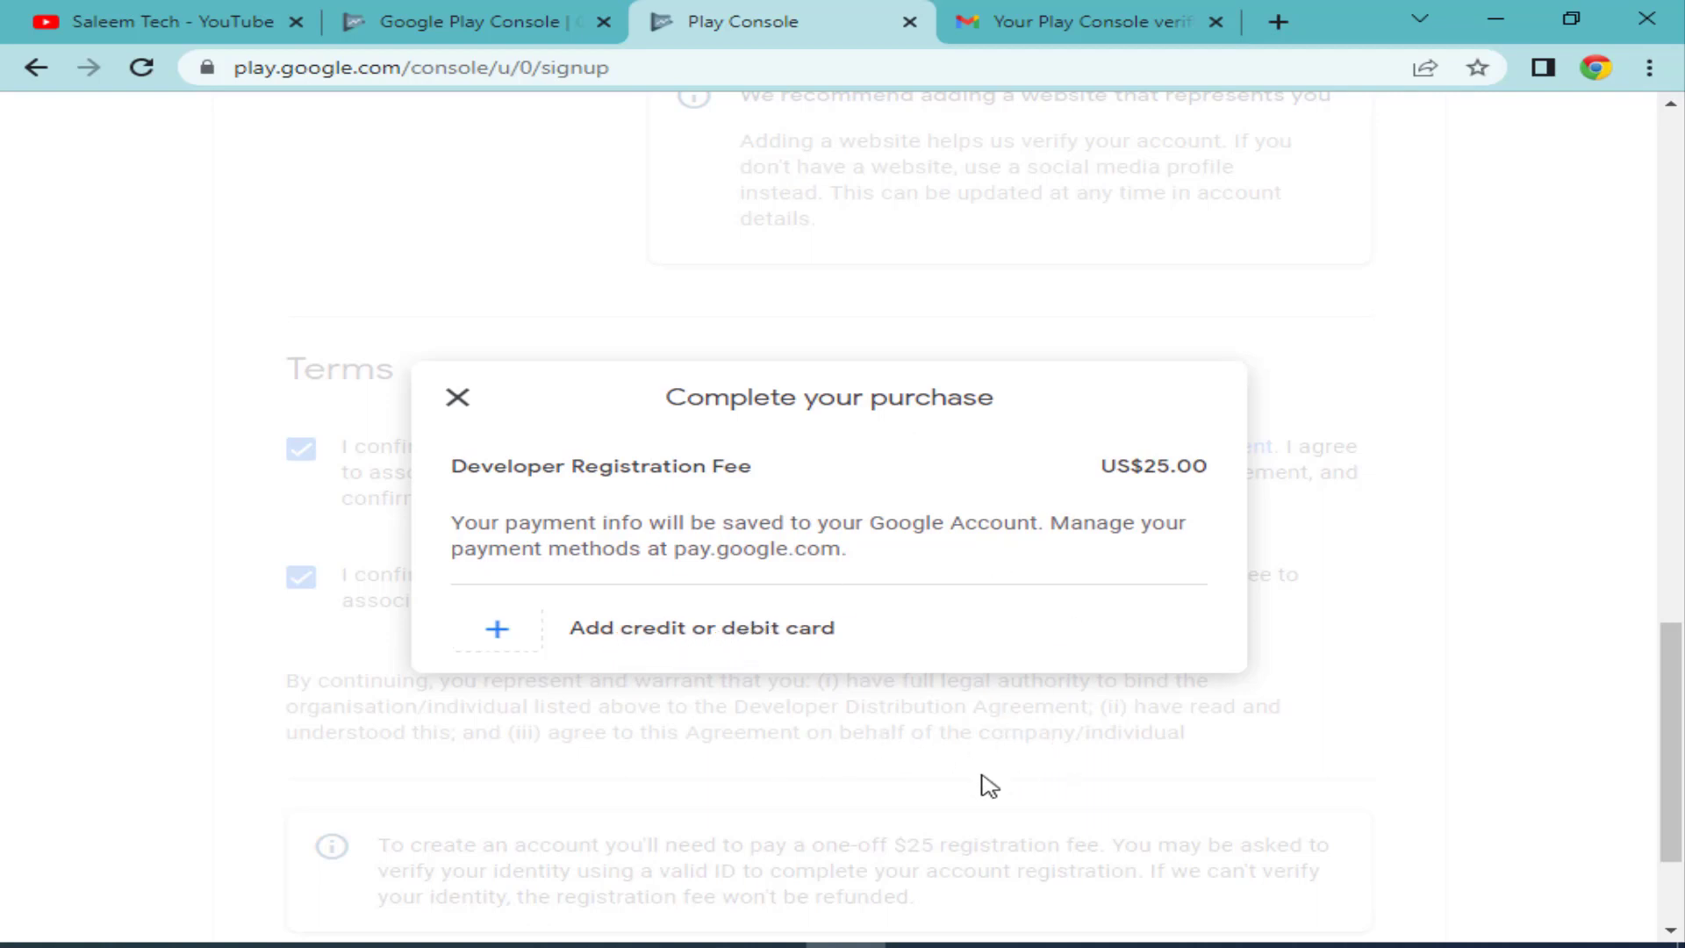
Close the Complete your purchase dialog without adding a card.
scroll(1098, 716, "down", 1)
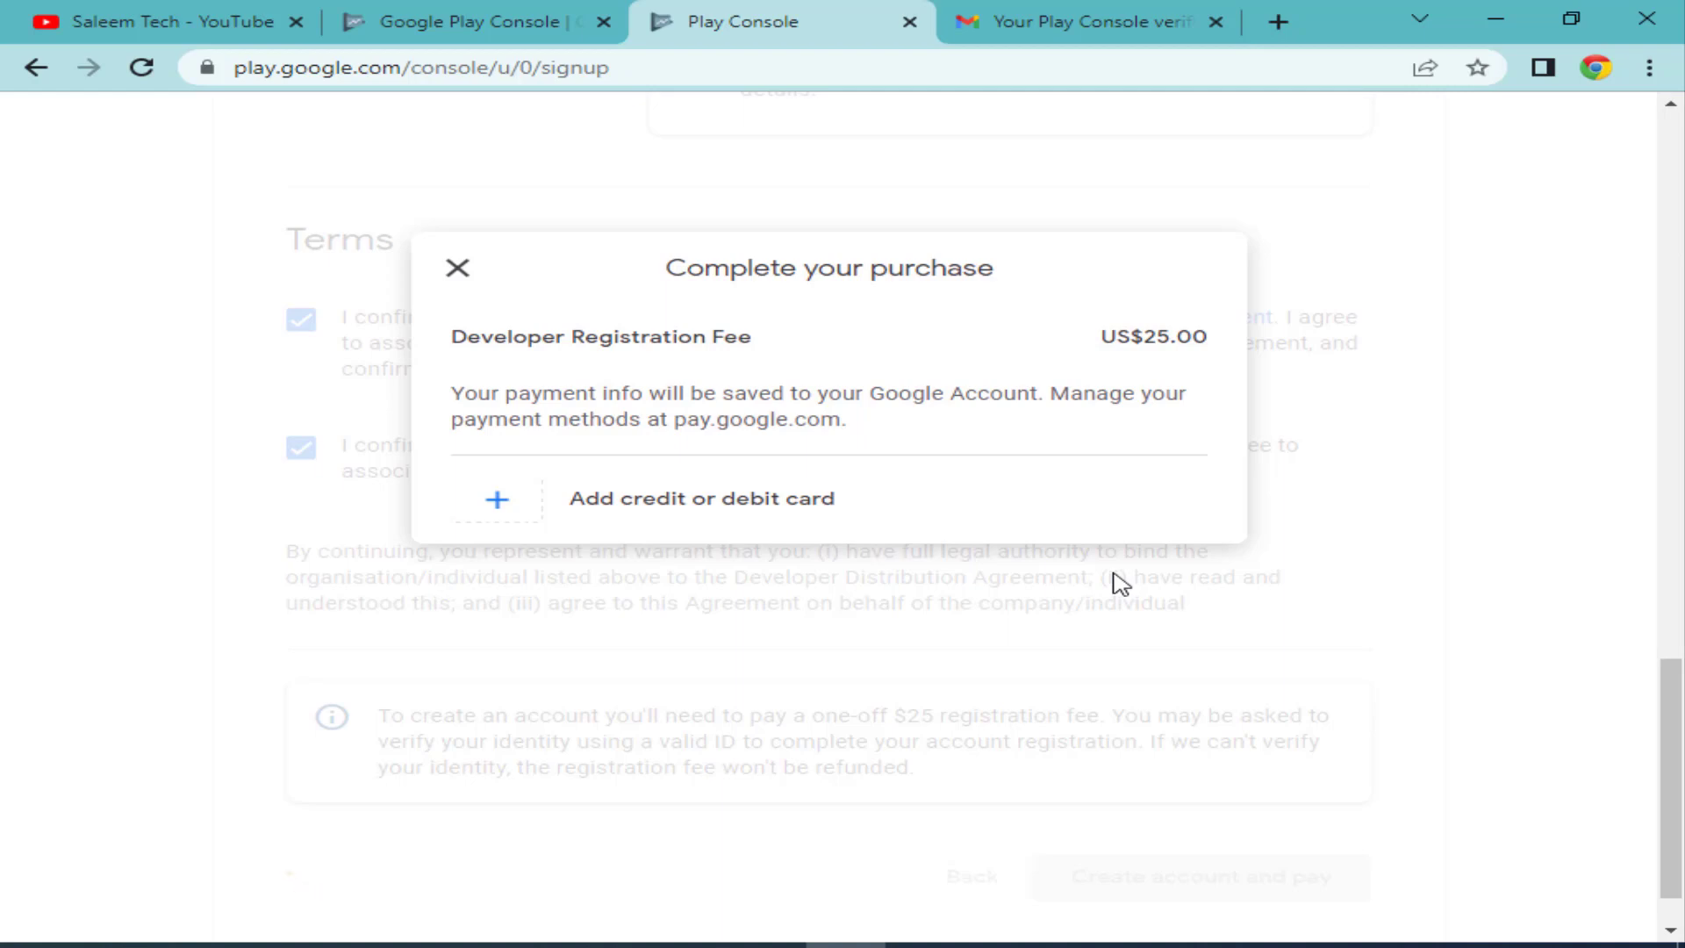
left_click(461, 272)
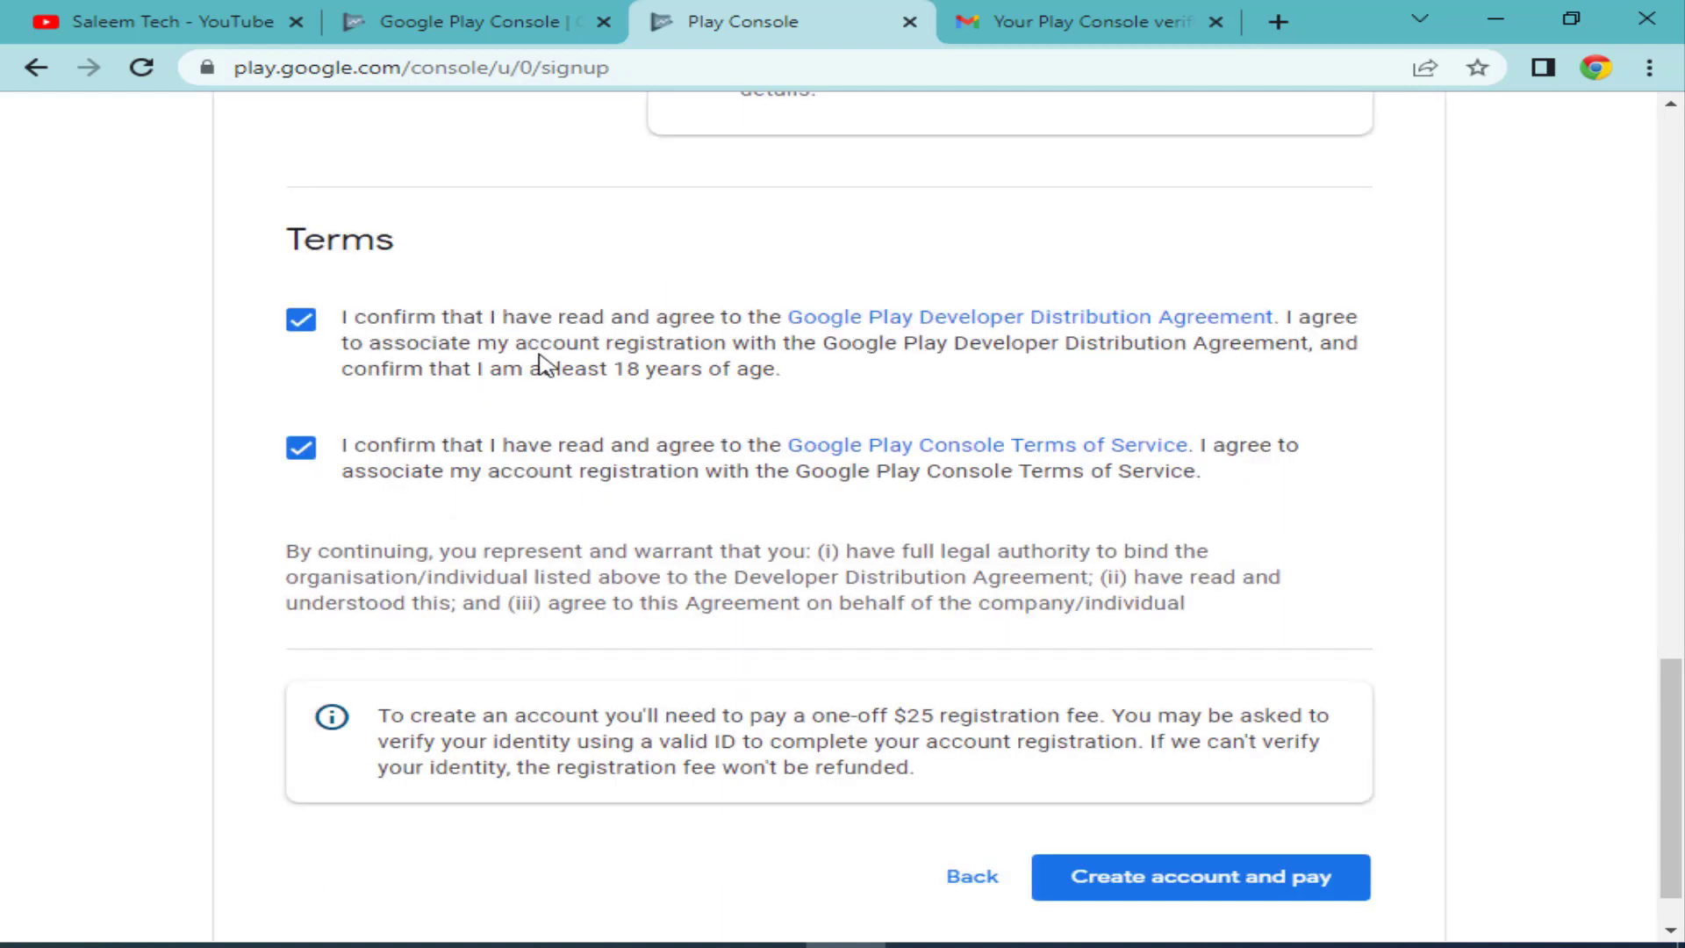
Switch from the signup form to the YouTube channel's Videos tab.
scroll(803, 586, "up", 1)
scroll(908, 699, "down", 2)
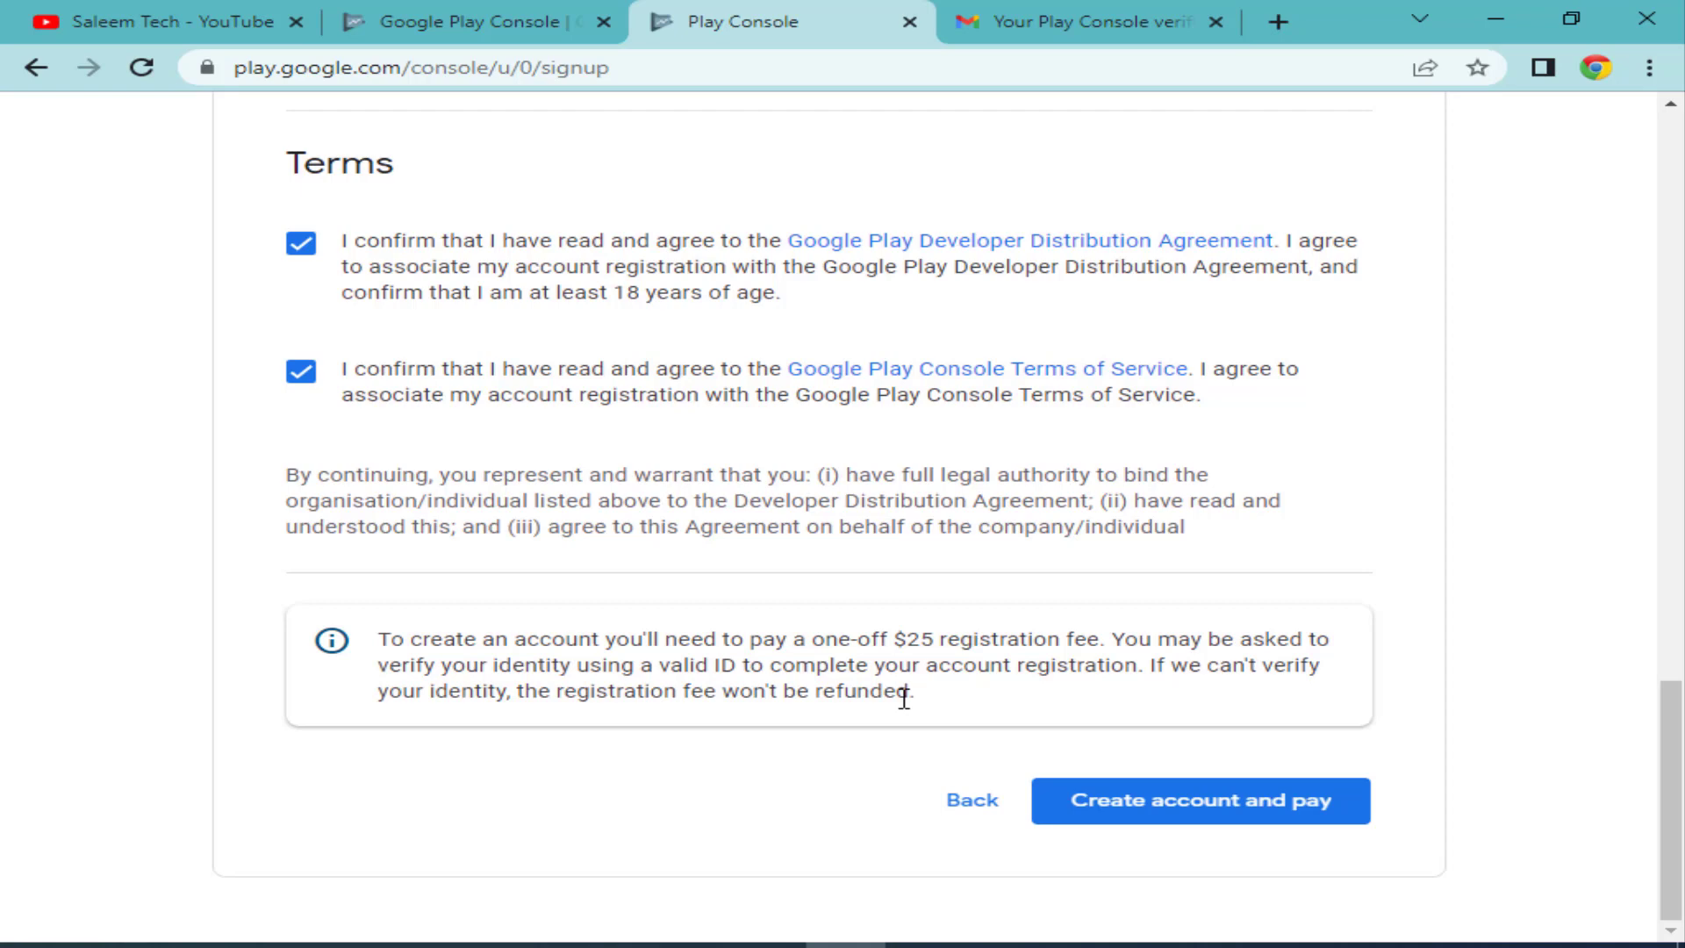
scroll(565, 185, "up", 1)
left_click(158, 21)
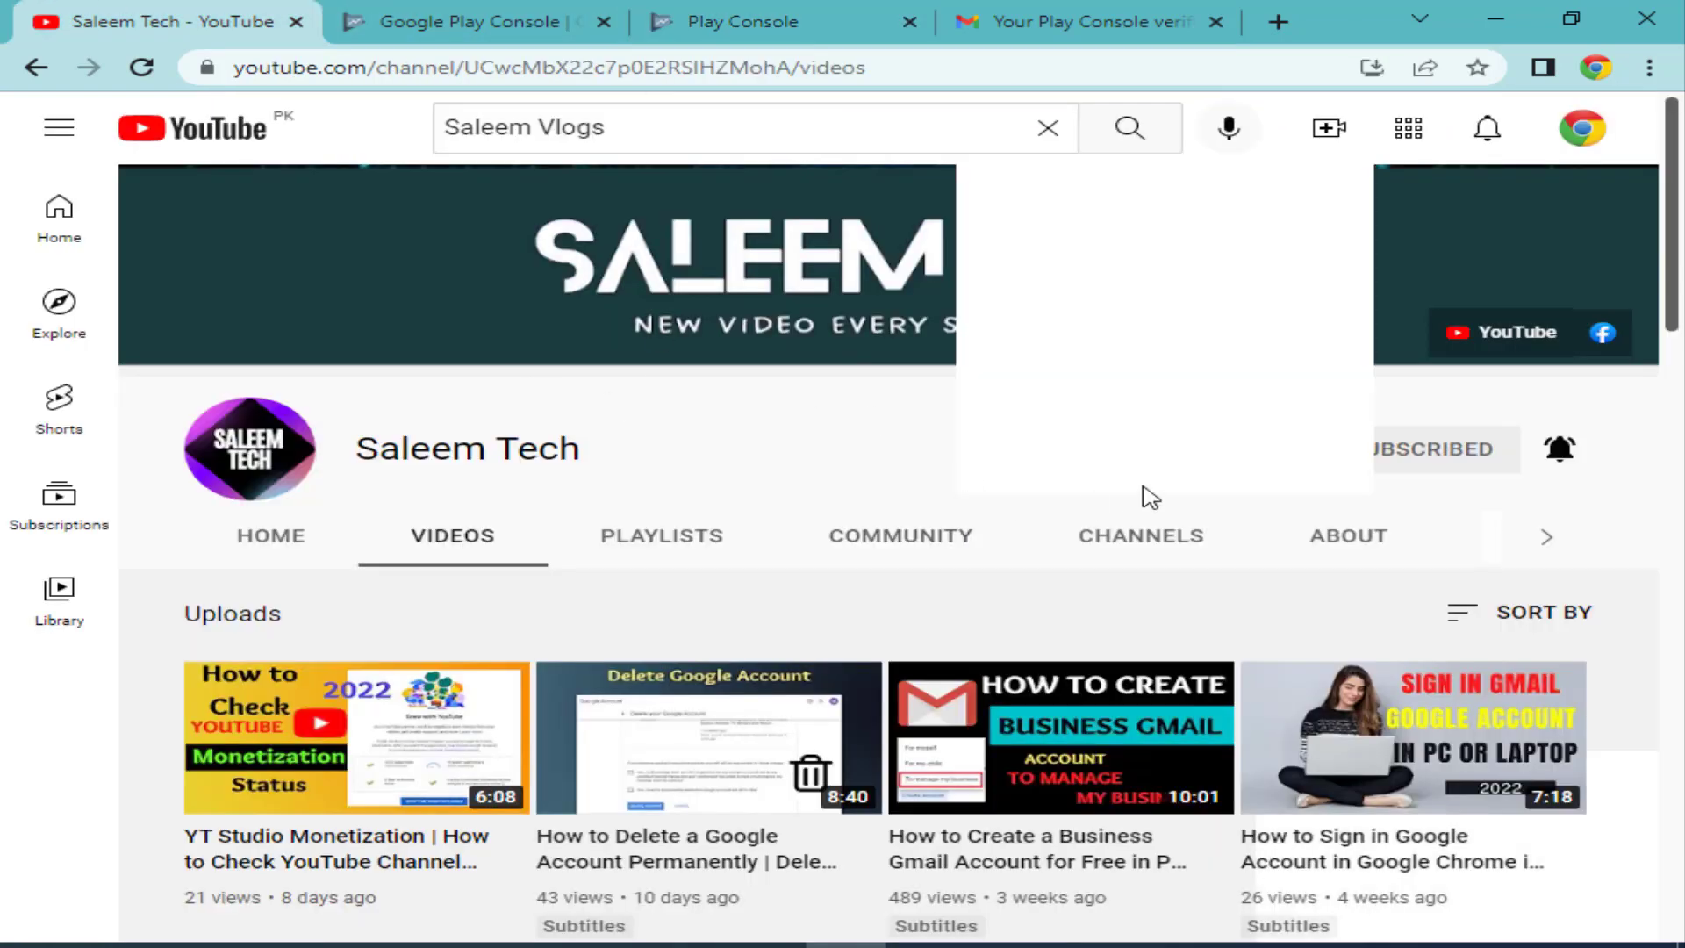